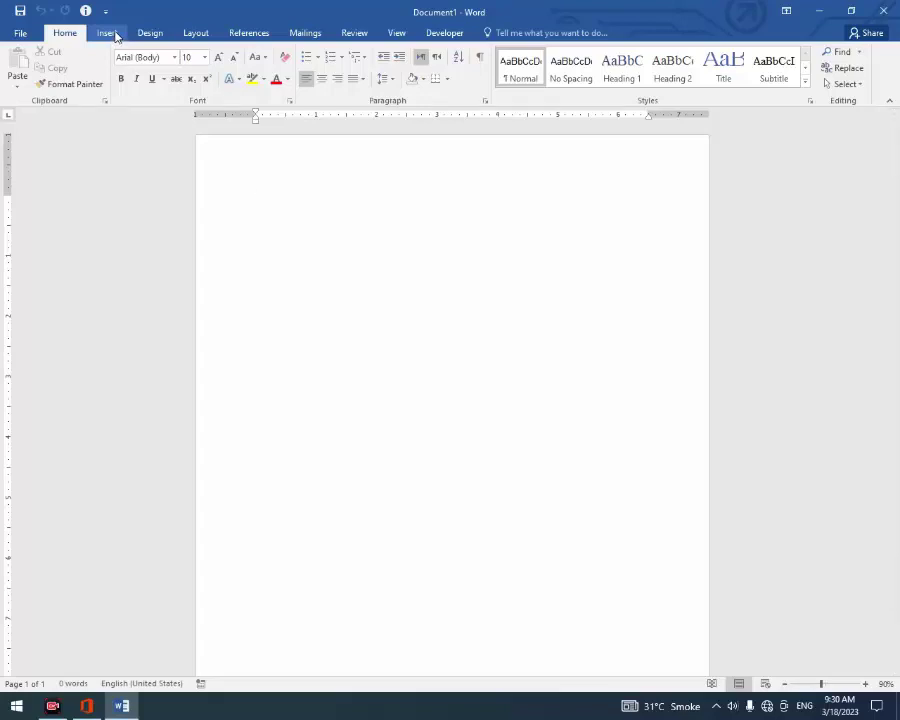
Draw a tall blue rectangle, about 6.44" by 3.07", from the page's top-left corner down the left side.
{"action": "left_click", "coordinate": [108, 33]}
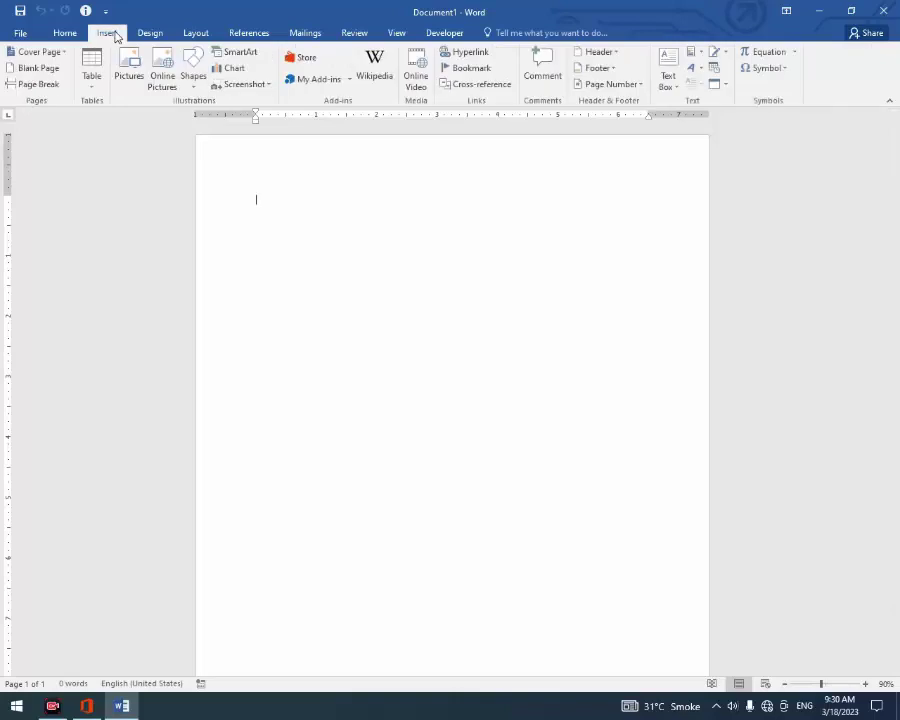
{"action": "left_click", "coordinate": [194, 86]}
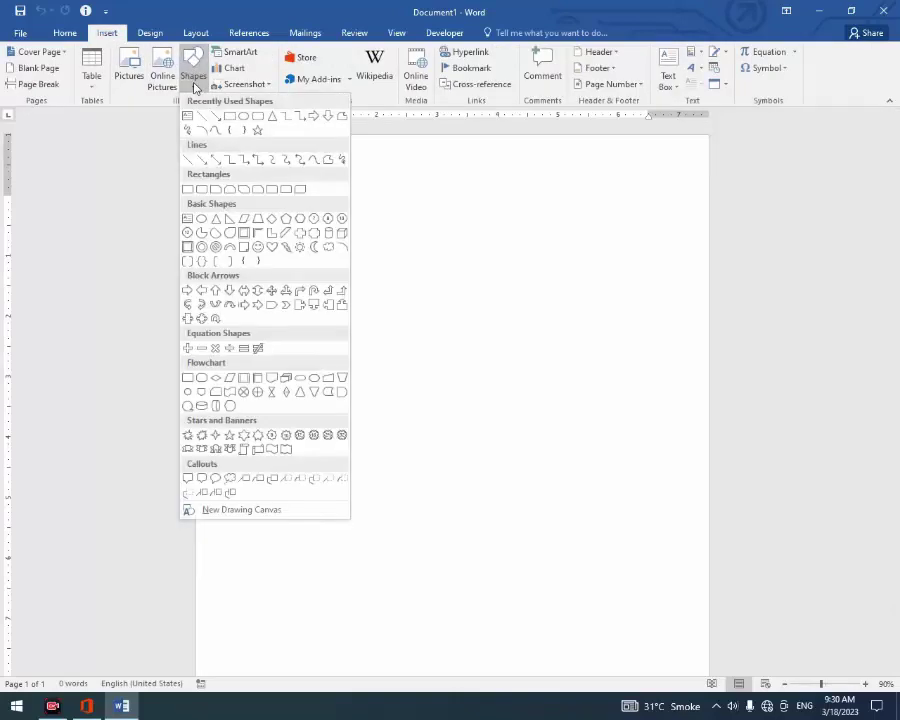
{"action": "left_click", "coordinate": [231, 118]}
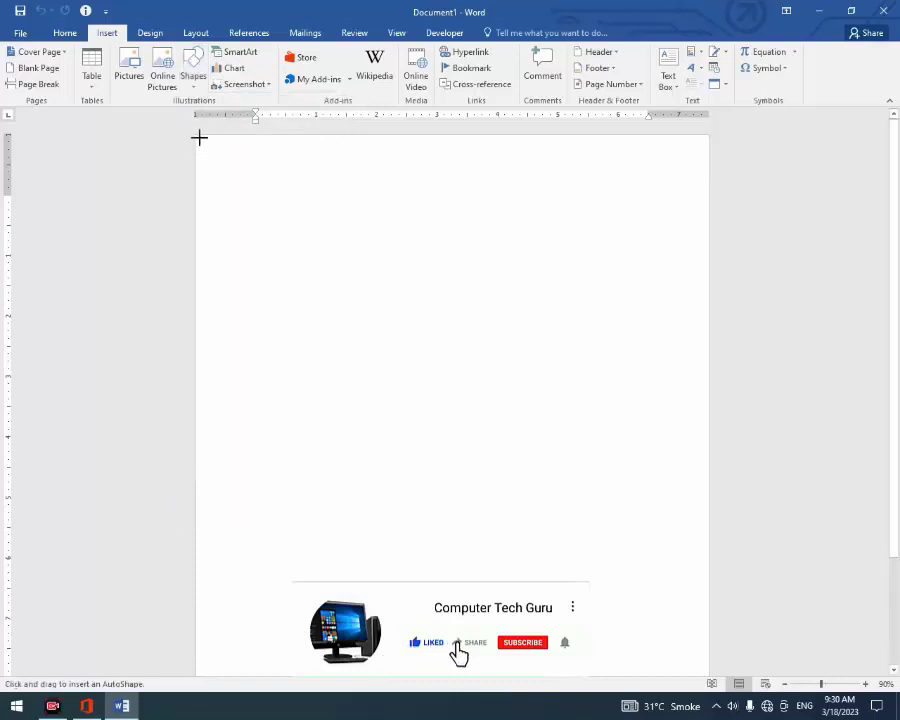
{"action": "mouse_move", "coordinate": [196, 135]}
{"action": "left_mouse_down"}
{"action": "mouse_move", "coordinate": [327, 392]}
{"action": "mouse_move", "coordinate": [372, 514]}
{"action": "left_mouse_up"}
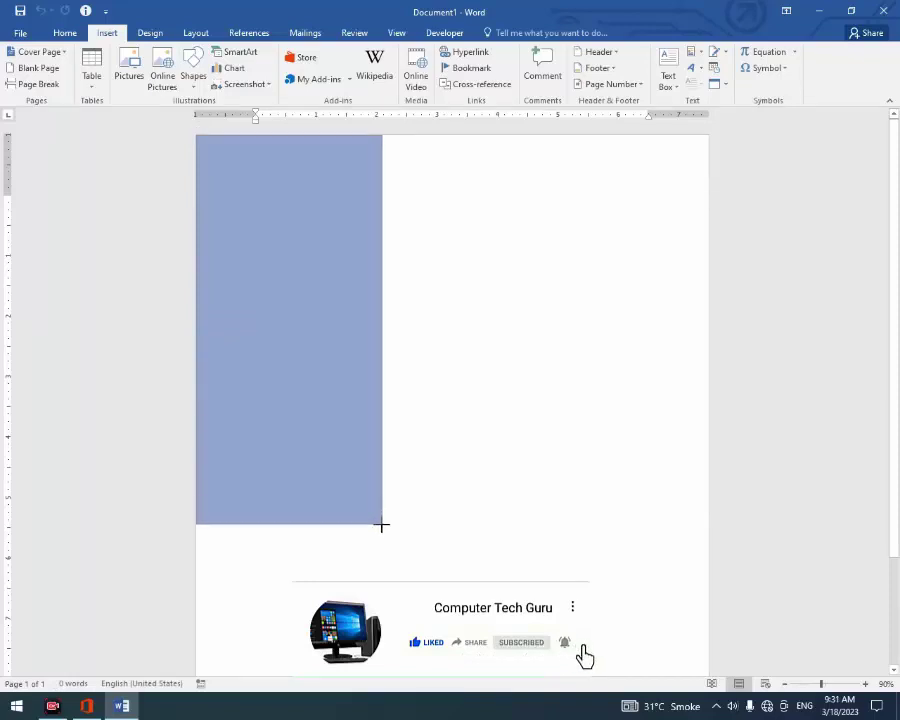
{"action": "left_click_drag", "start_coordinate": [372, 514], "coordinate": [382, 524]}
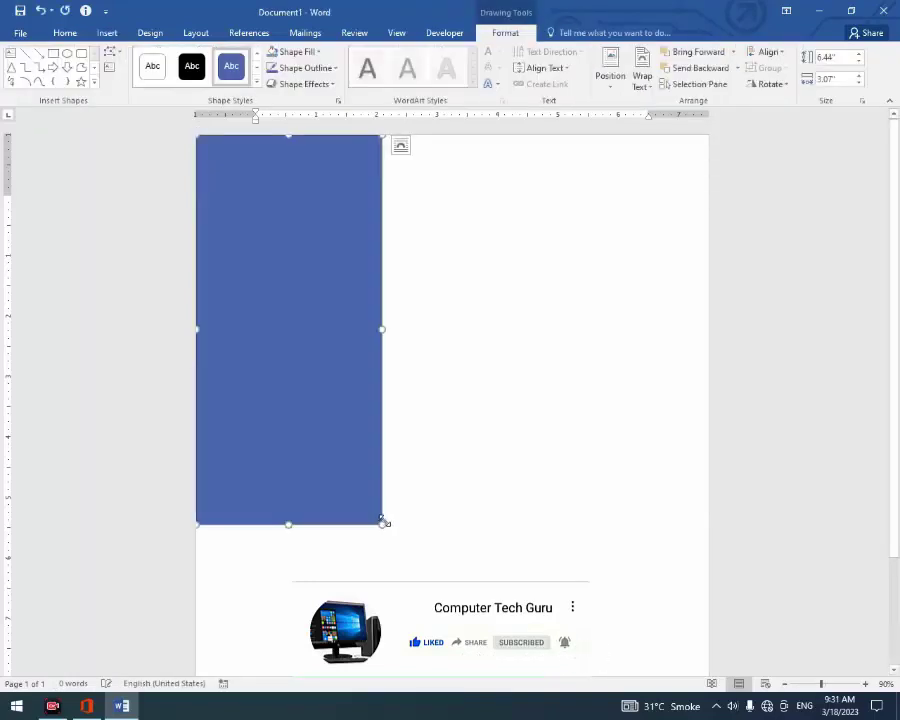
Draw a small circle right of the sidebar and an overlapping copy of it.
{"action": "left_click", "coordinate": [67, 54]}
{"action": "left_click_drag", "start_coordinate": [419, 186], "coordinate": [457, 223]}
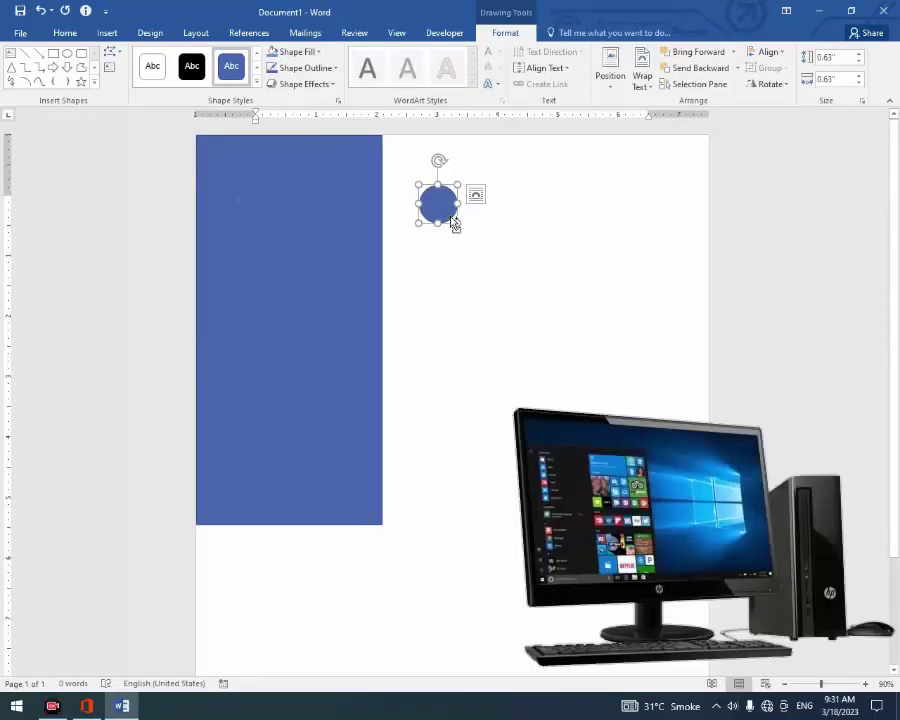
{"action": "left_click_drag", "start_coordinate": [442, 208], "coordinate": [451, 217]}
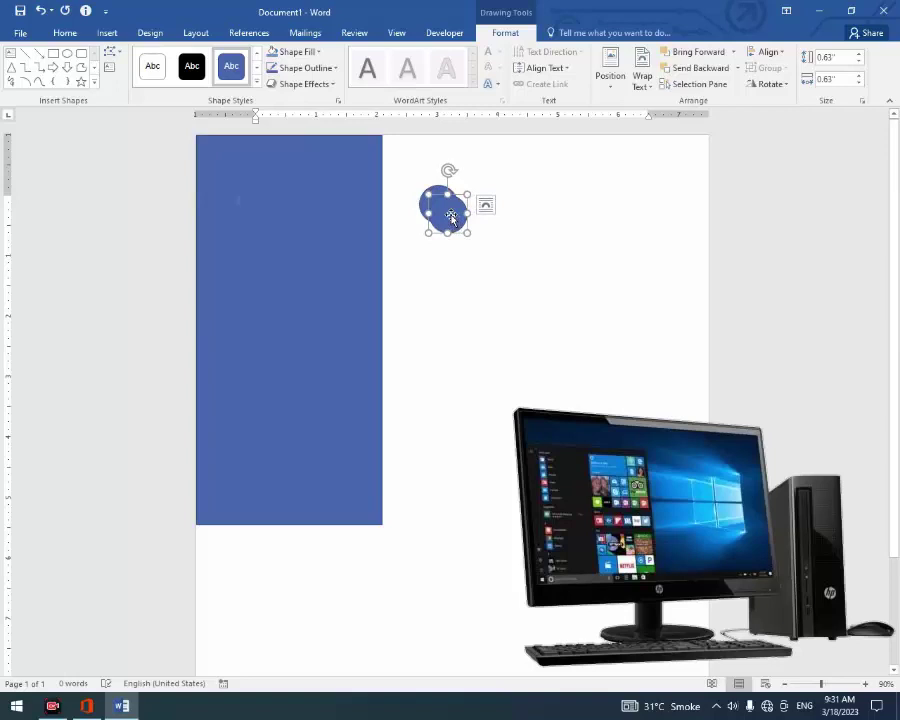
{"action": "left_click_drag", "start_coordinate": [451, 217], "coordinate": [462, 222], "text": "ctrl"}
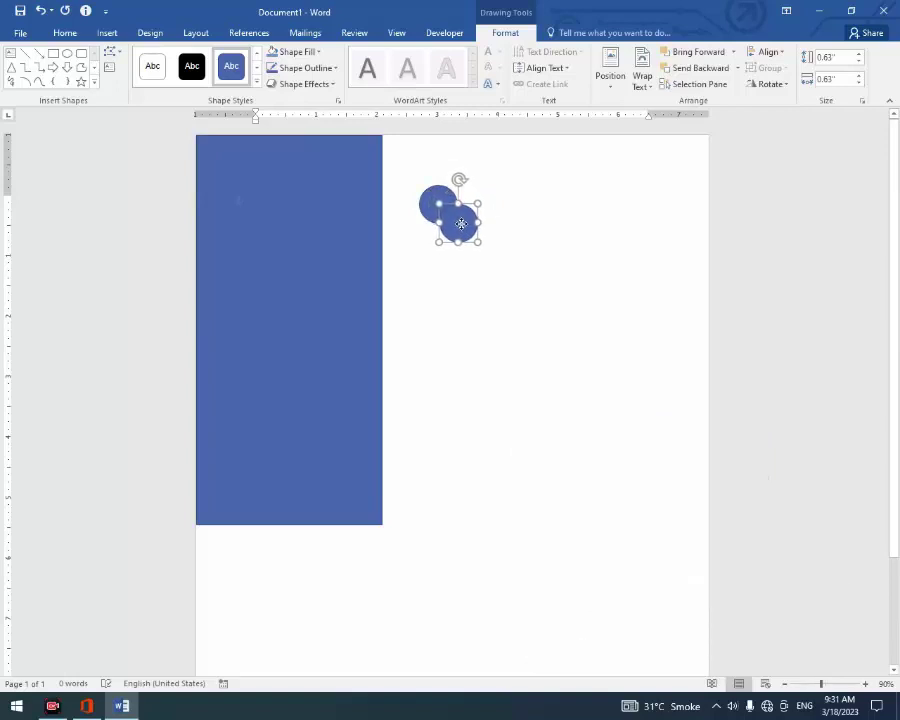
{"action": "left_click_drag", "start_coordinate": [462, 222], "coordinate": [460, 226], "text": "ctrl"}
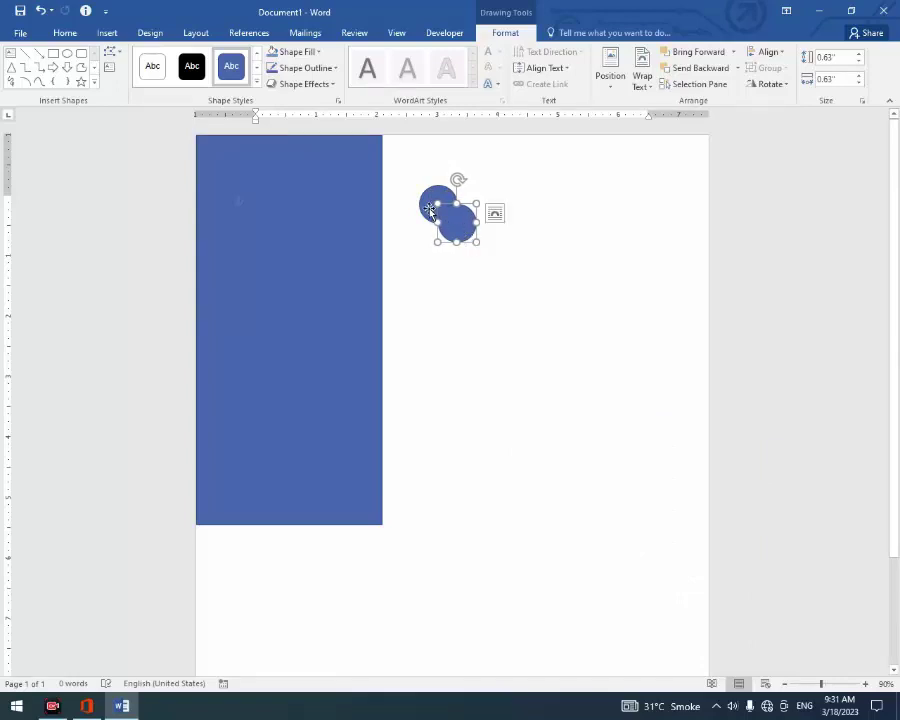
Give both circles no outline and a light-blue fill, then group them into one 0.94" object.
{"action": "left_click", "coordinate": [427, 205], "text": "shift"}
{"action": "left_click", "coordinate": [308, 68]}
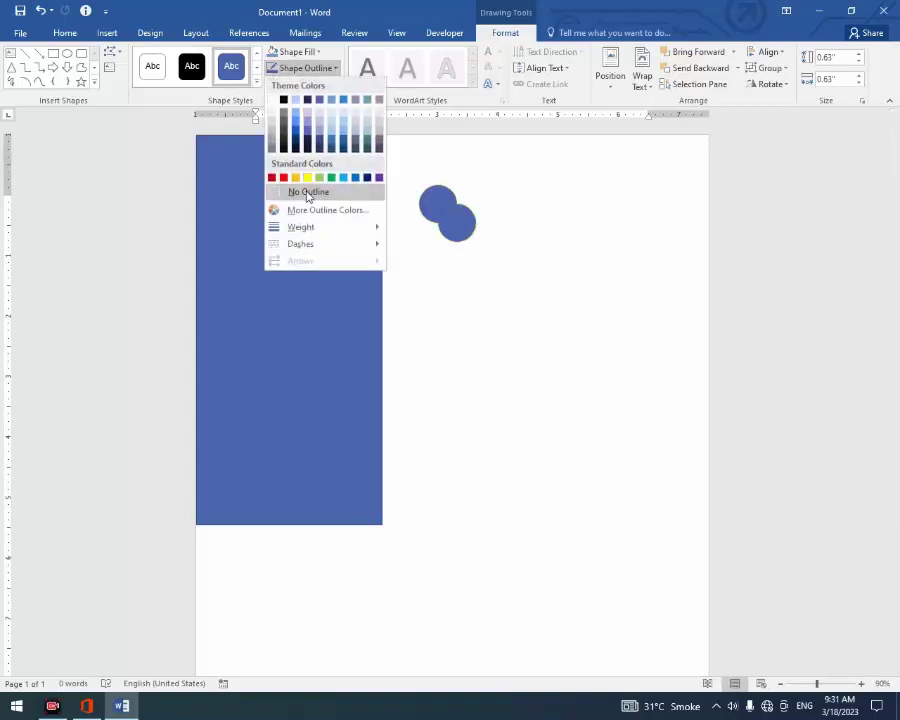
{"action": "left_click", "coordinate": [307, 193]}
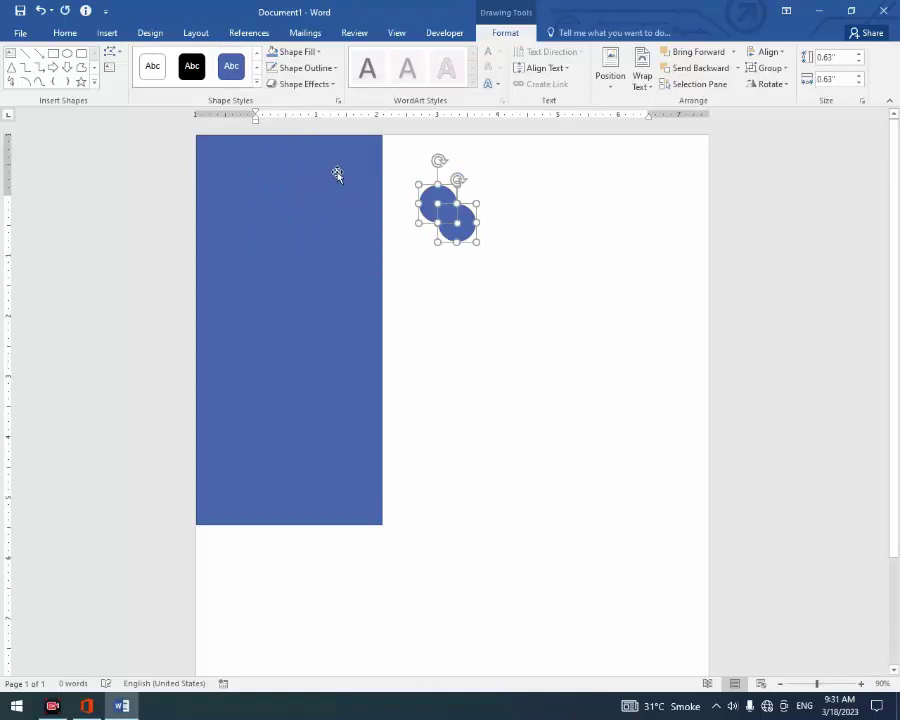
{"action": "left_click", "coordinate": [288, 53]}
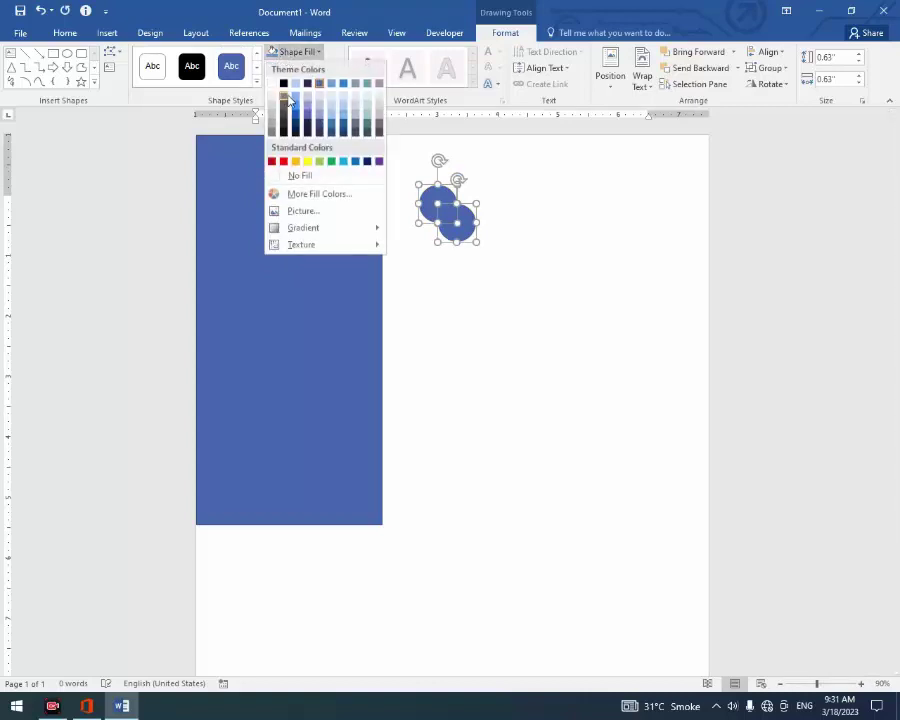
{"action": "left_click", "coordinate": [295, 104]}
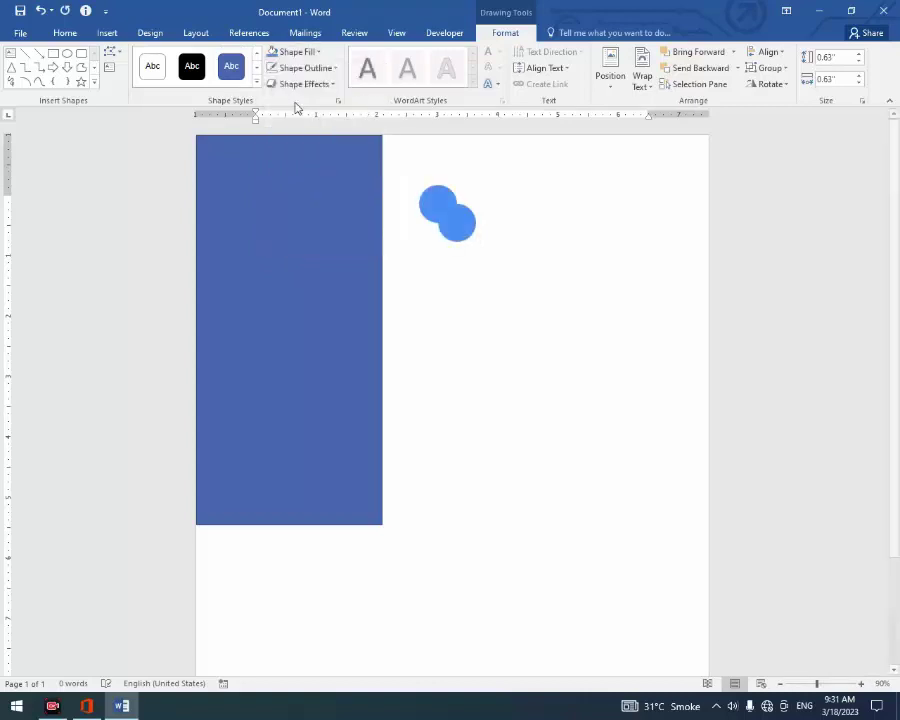
{"action": "left_click", "coordinate": [767, 67]}
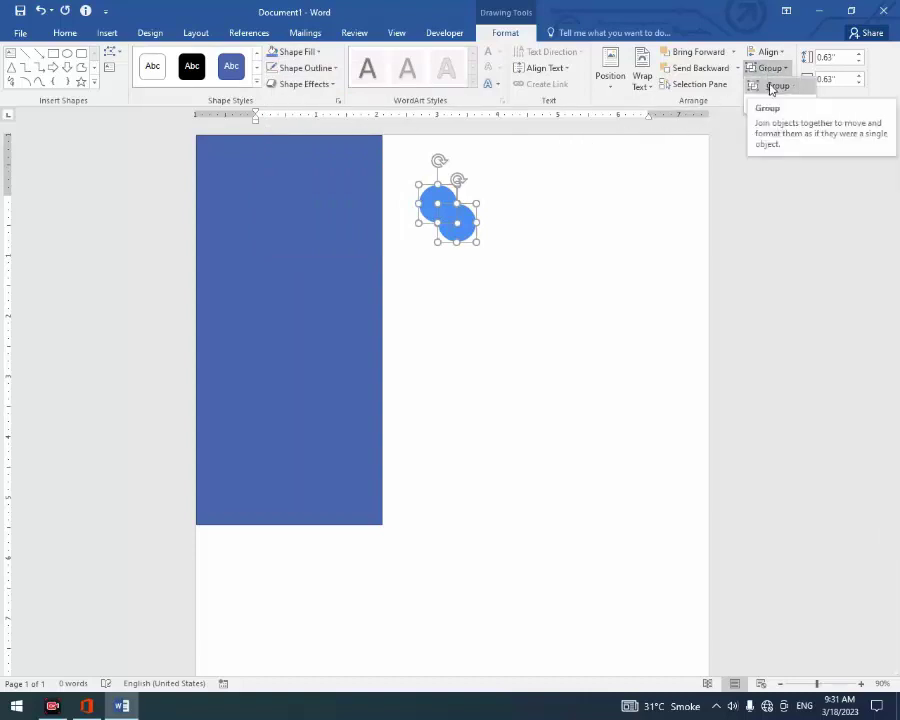
{"action": "left_click", "coordinate": [772, 88]}
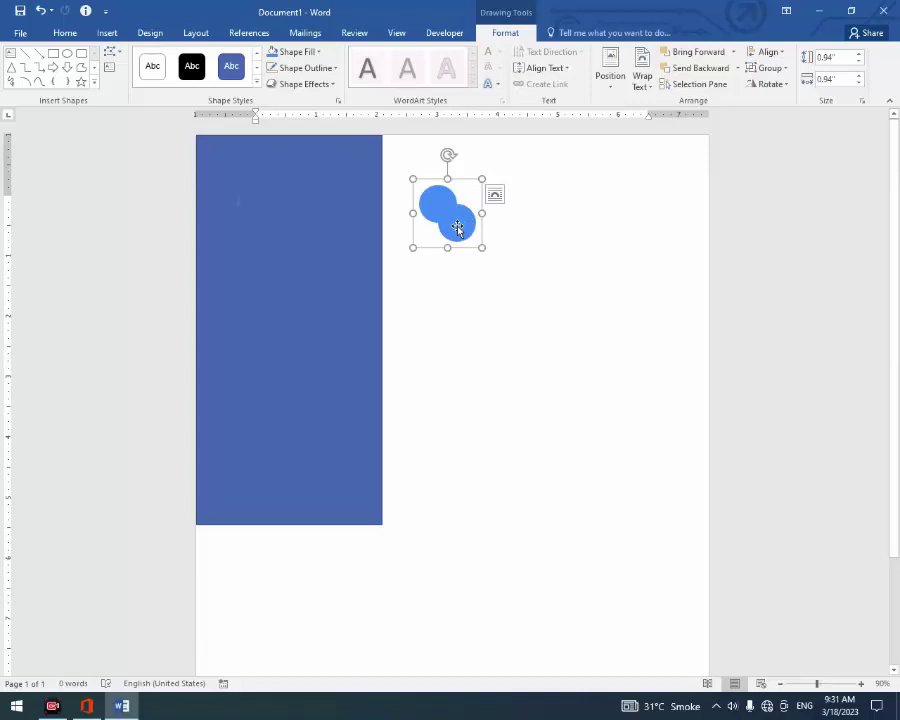
{"action": "left_click_drag", "start_coordinate": [457, 228], "coordinate": [453, 239]}
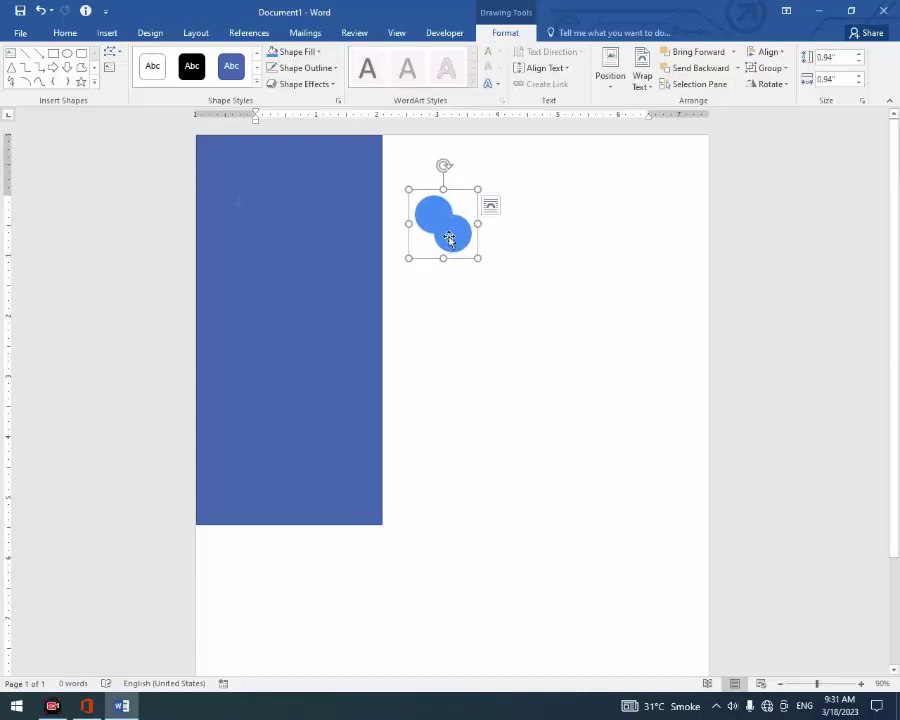
Draw a small blue rectangle beside the circles with a white oval notch at its right end.
{"action": "left_click", "coordinate": [53, 55]}
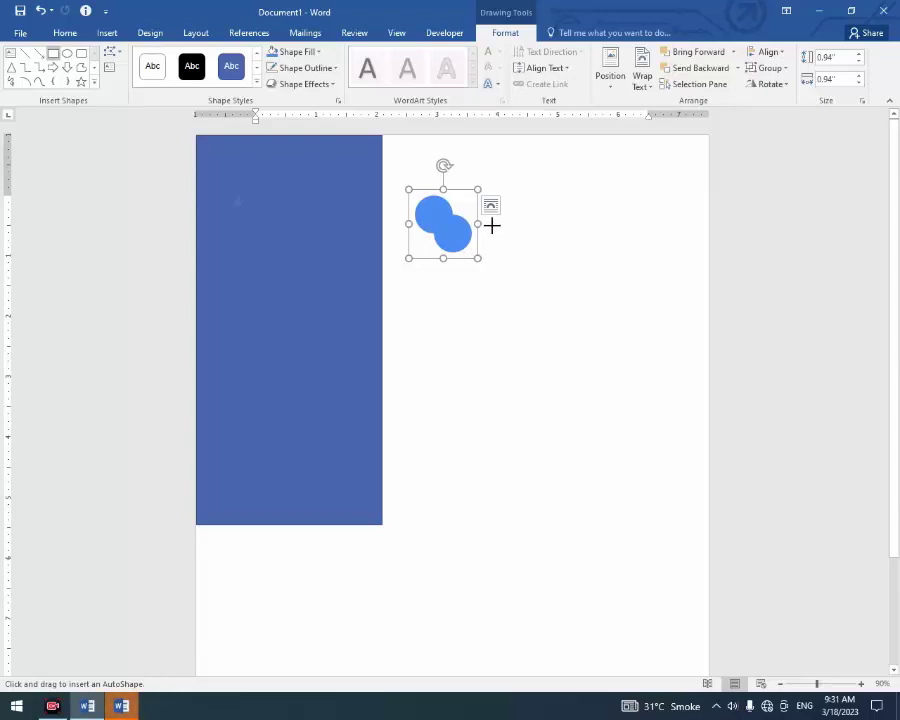
{"action": "left_click_drag", "start_coordinate": [491, 226], "coordinate": [548, 252]}
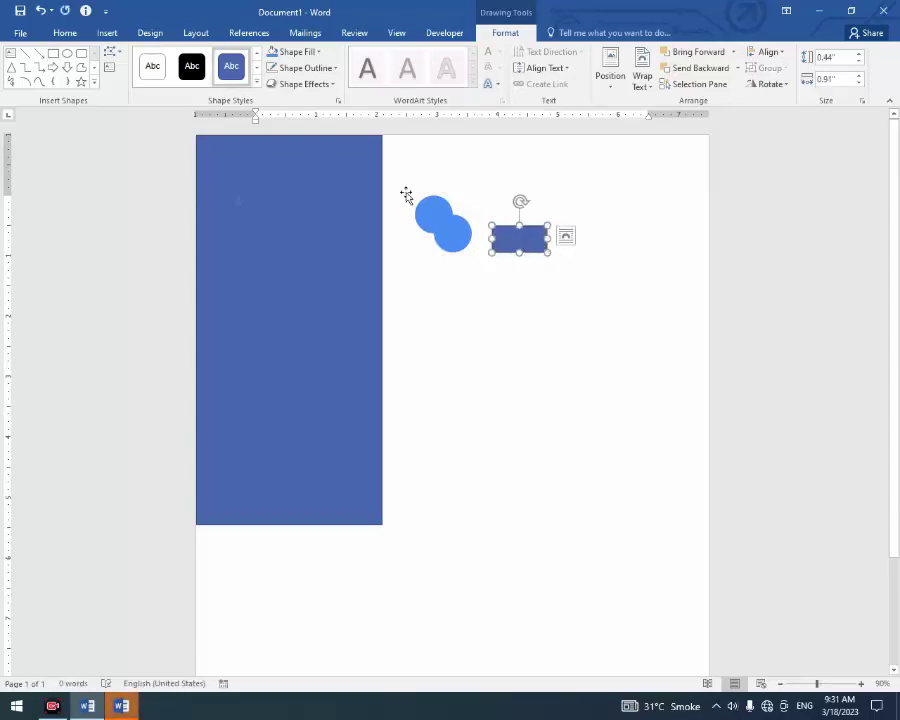
{"action": "left_click", "coordinate": [67, 53]}
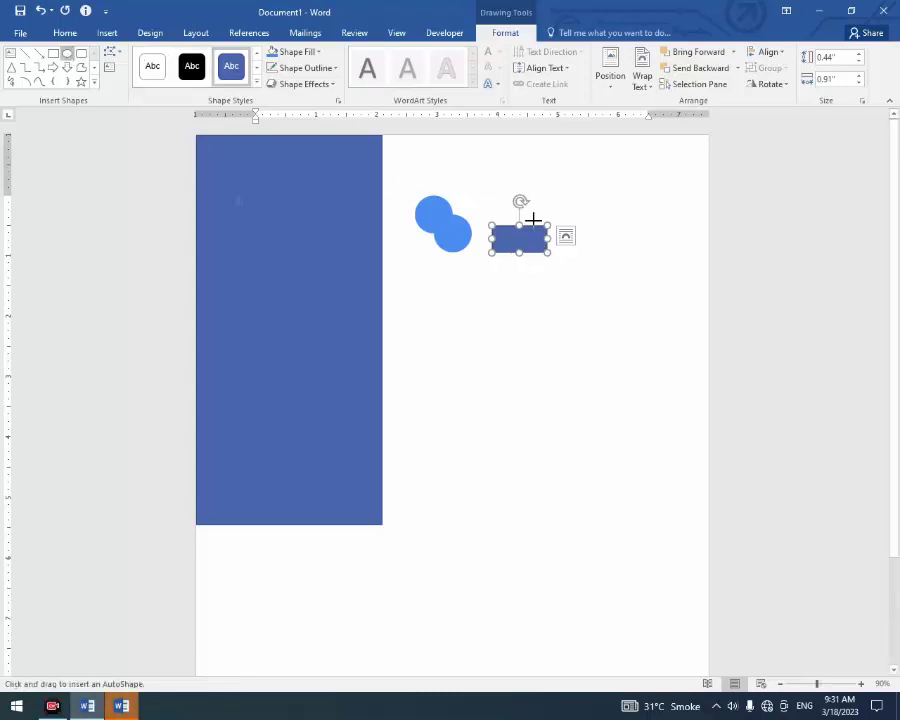
{"action": "mouse_move", "coordinate": [541, 229]}
{"action": "left_mouse_down"}
{"action": "mouse_move", "coordinate": [557, 253]}
{"action": "mouse_move", "coordinate": [549, 249]}
{"action": "left_mouse_up"}
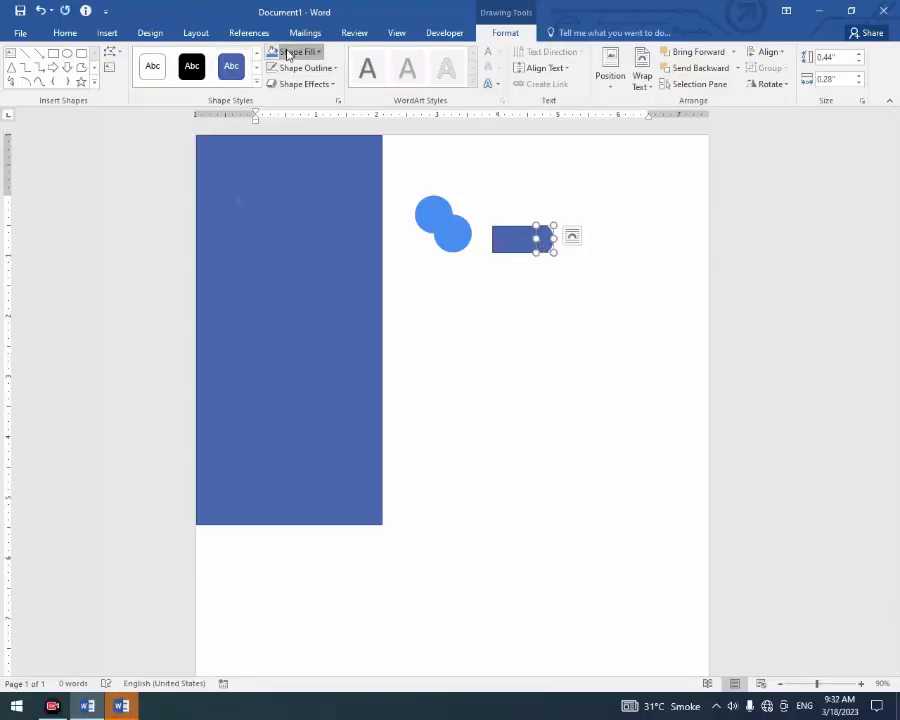
{"action": "left_click", "coordinate": [284, 52]}
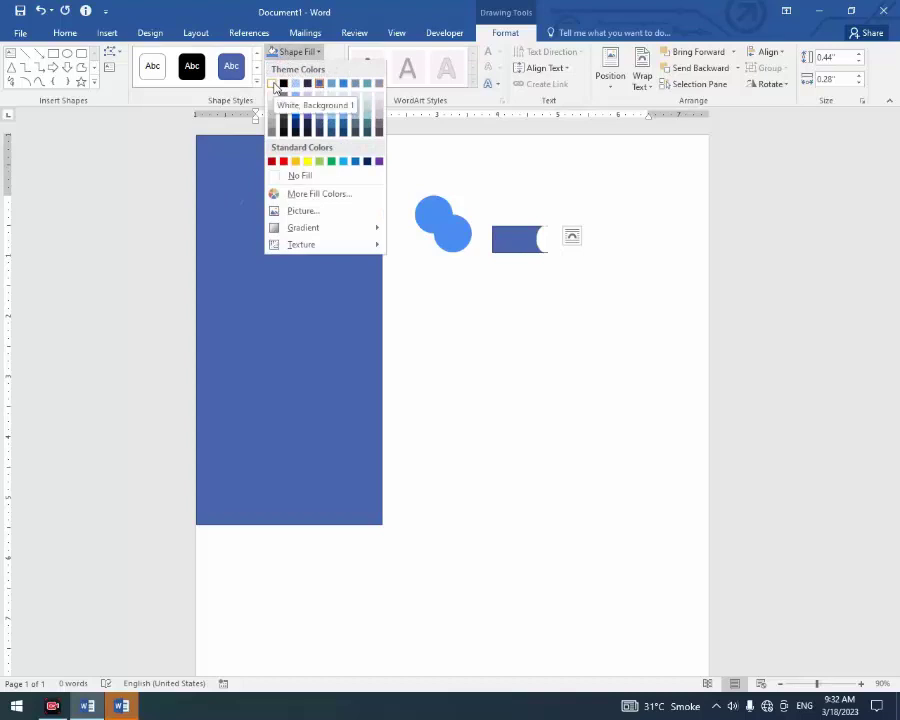
{"action": "left_click", "coordinate": [273, 84]}
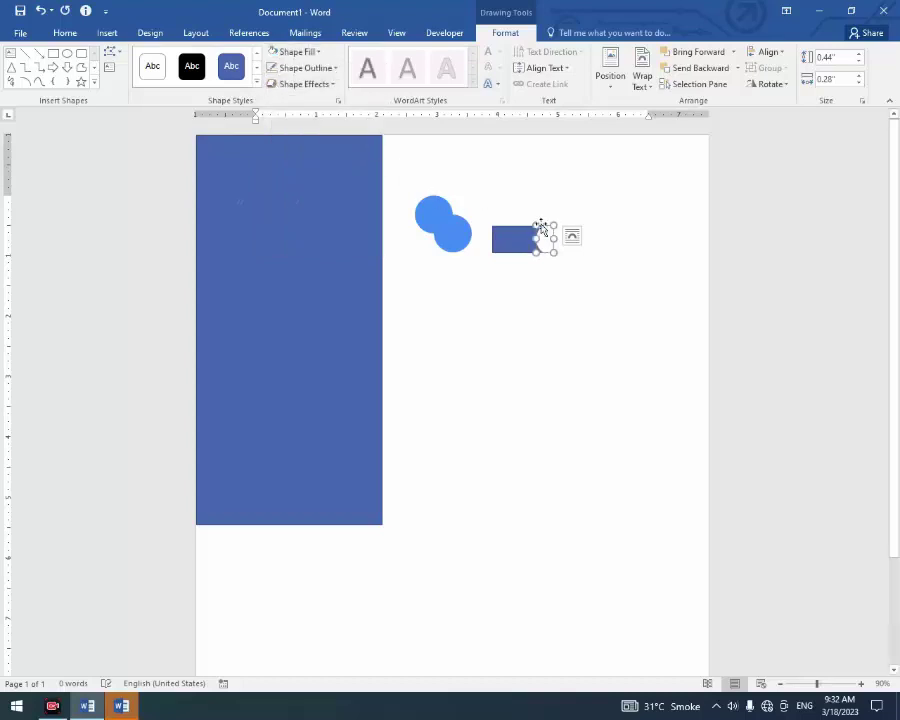
{"action": "key", "text": "Right"}
{"action": "key", "text": "Right"}
{"action": "key", "text": "Right"}
{"action": "key", "text": "Left"}
{"action": "key", "text": "Left"}
{"action": "key", "text": "Left"}
Copy the notched bar onto the top of the blue sidebar.
{"action": "left_click", "coordinate": [559, 255]}
{"action": "left_click", "coordinate": [547, 243]}
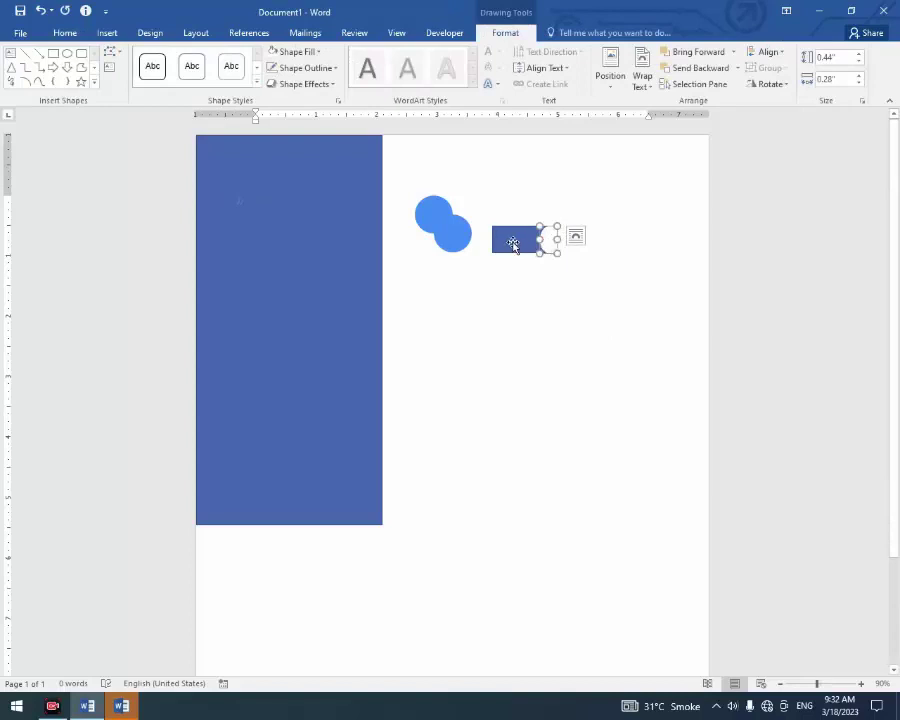
{"action": "left_click", "coordinate": [513, 245], "text": "shift"}
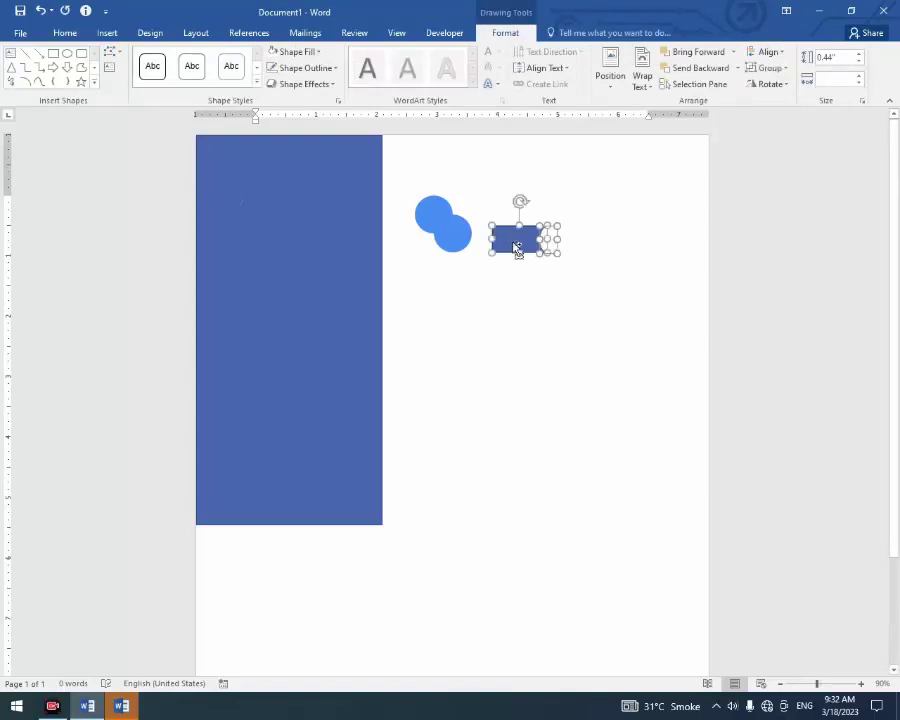
{"action": "left_click_drag", "start_coordinate": [517, 249], "coordinate": [222, 194]}
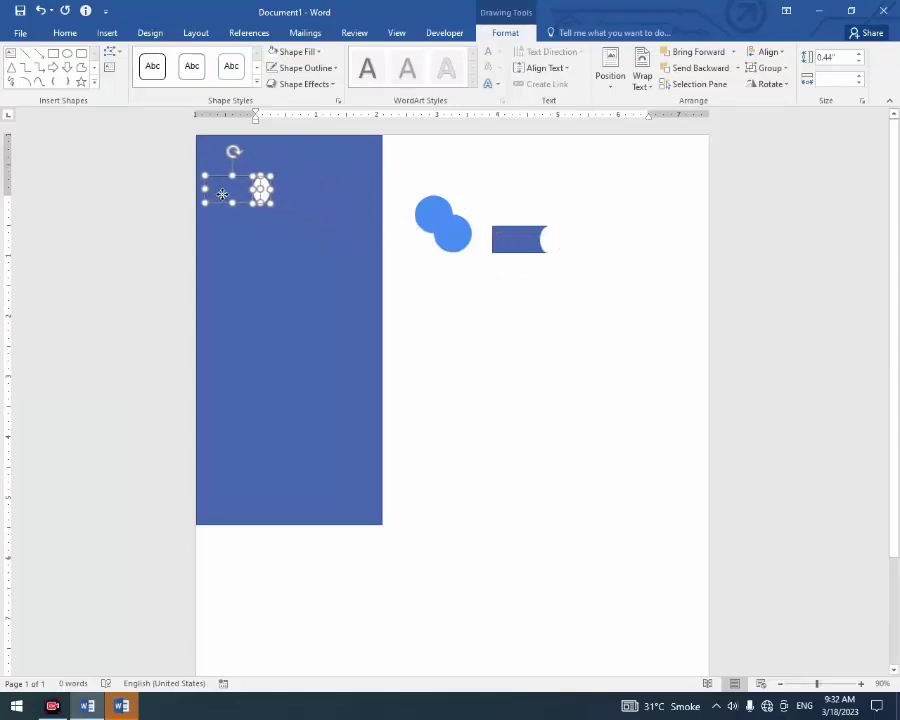
Fill the sidebar copy's oval blue and its small rectangle light blue.
{"action": "left_click", "coordinate": [430, 302]}
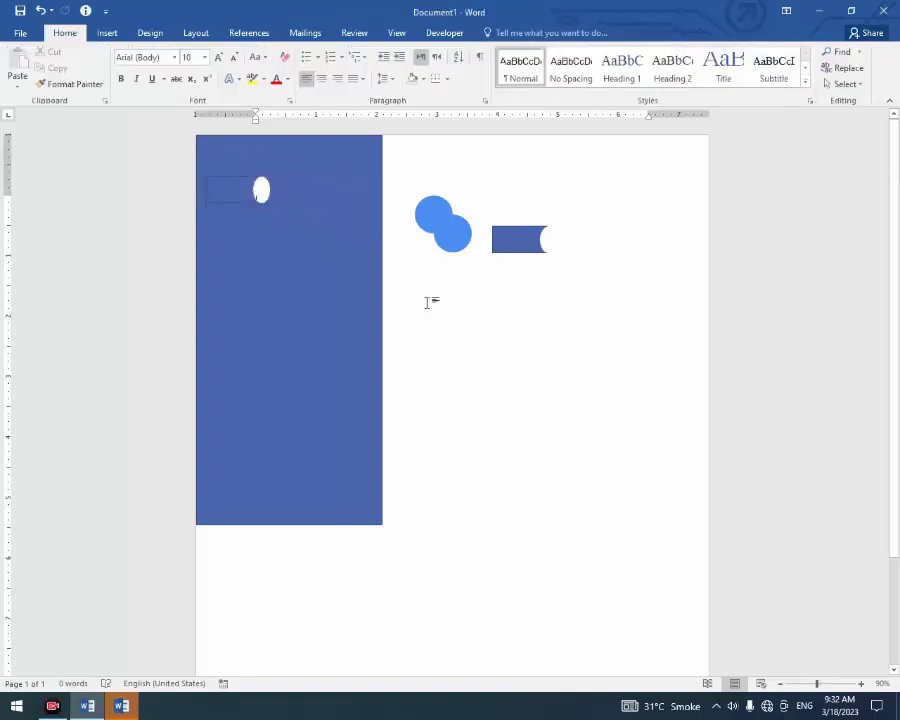
{"action": "left_click", "coordinate": [259, 193]}
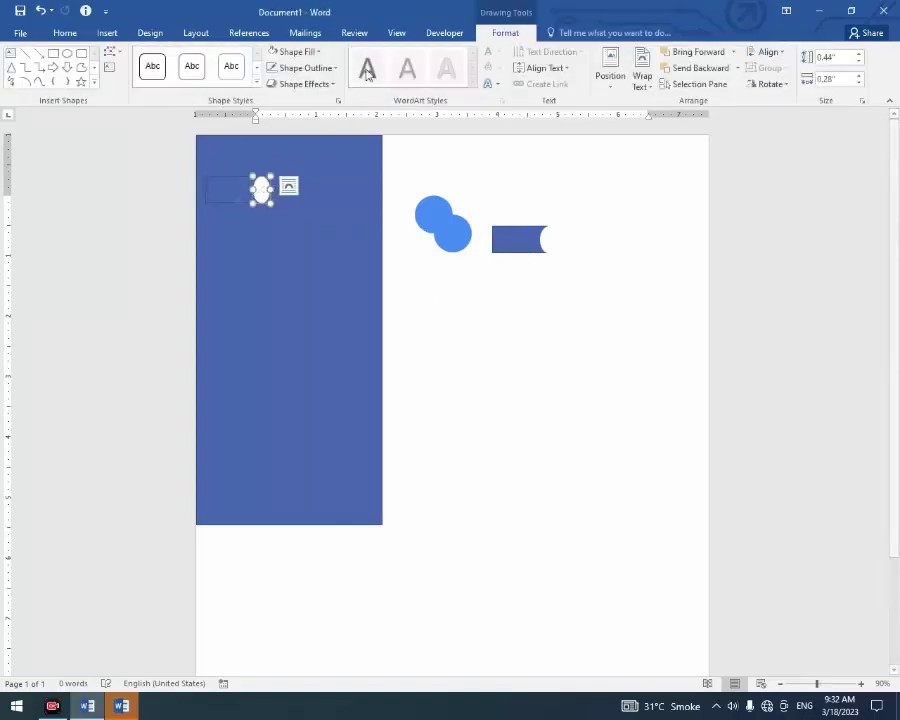
{"action": "left_click", "coordinate": [294, 53]}
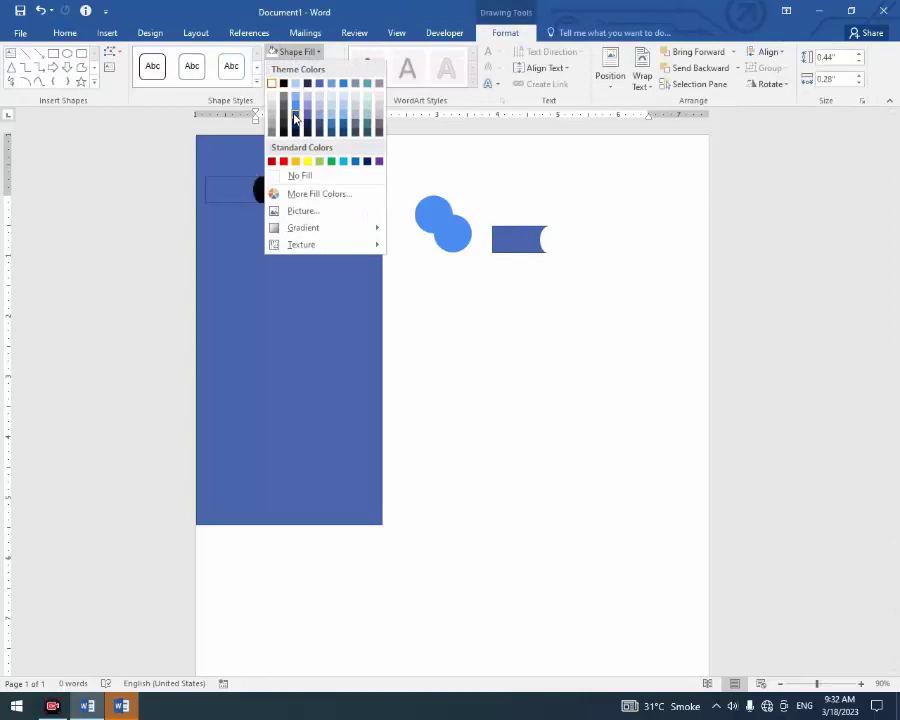
{"action": "left_click", "coordinate": [295, 119]}
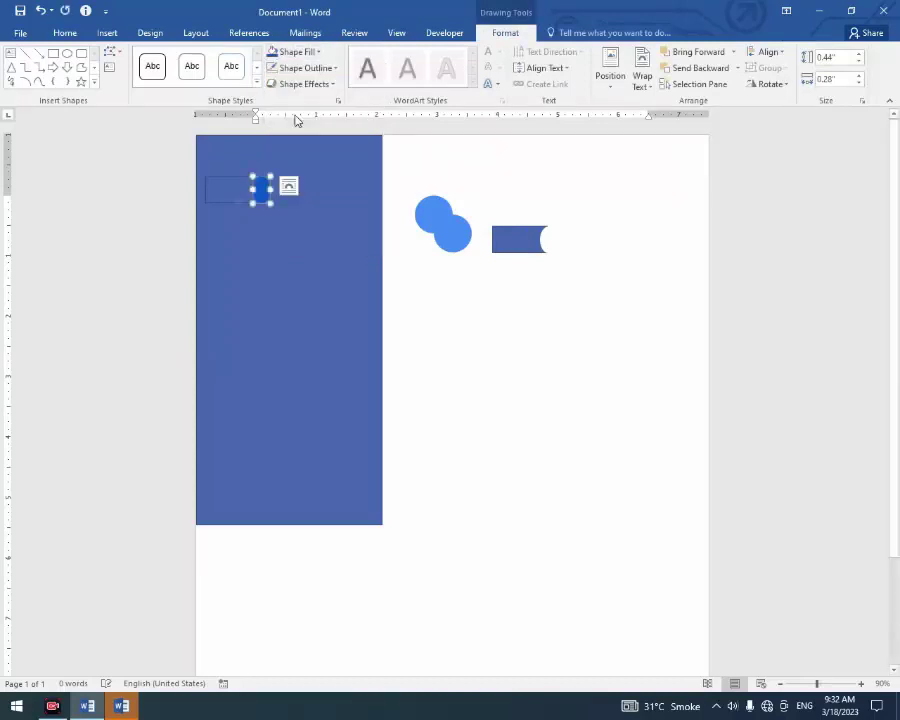
{"action": "left_click", "coordinate": [295, 52]}
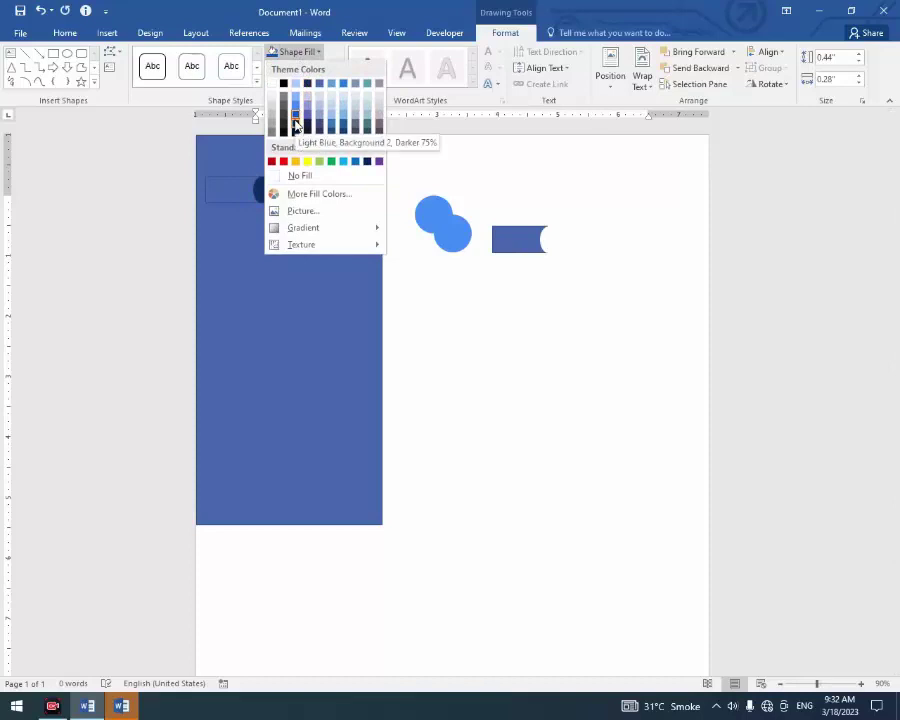
{"action": "left_click", "coordinate": [241, 177]}
{"action": "left_click", "coordinate": [237, 185]}
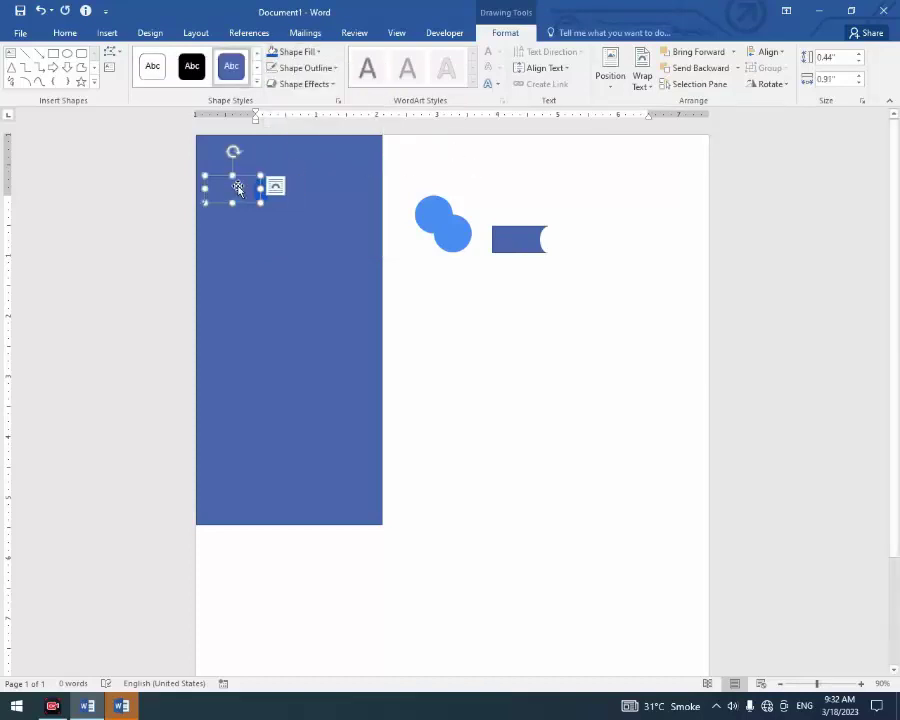
{"action": "left_click", "coordinate": [297, 54]}
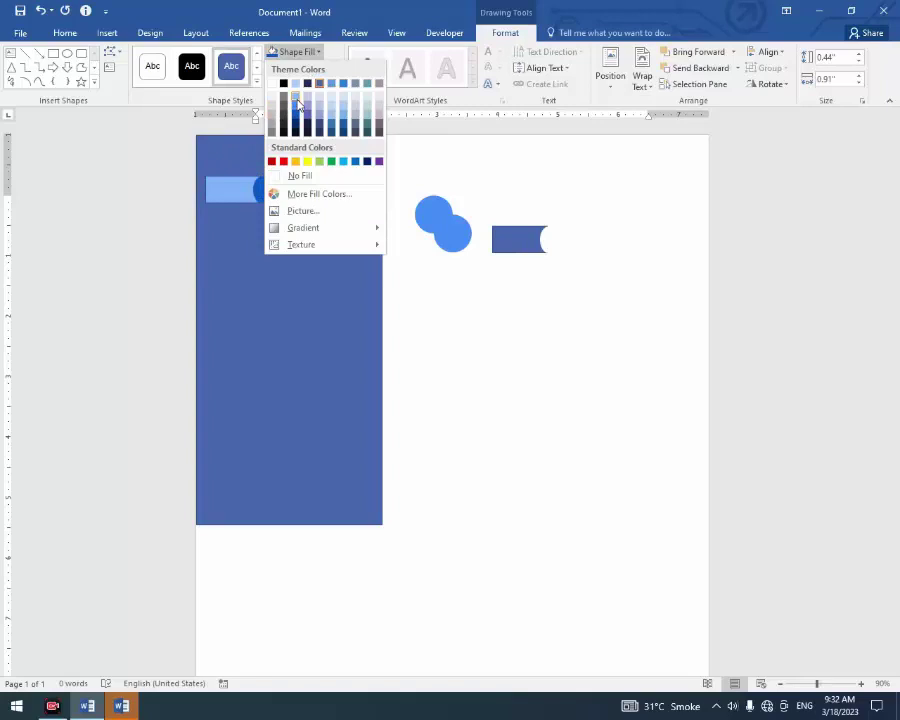
{"action": "left_click", "coordinate": [298, 104]}
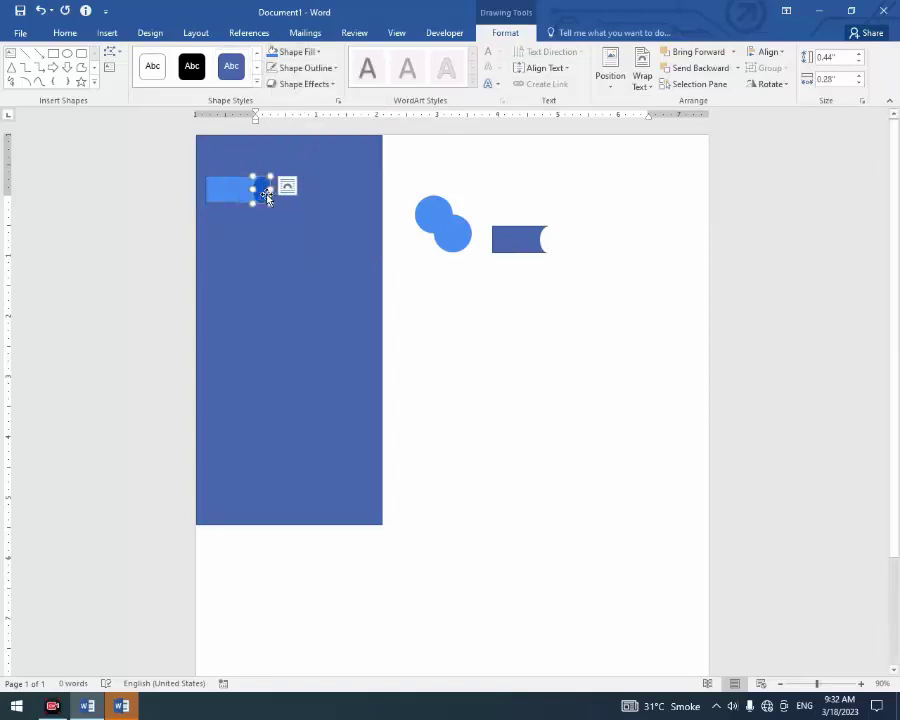
{"action": "left_click", "coordinate": [293, 52]}
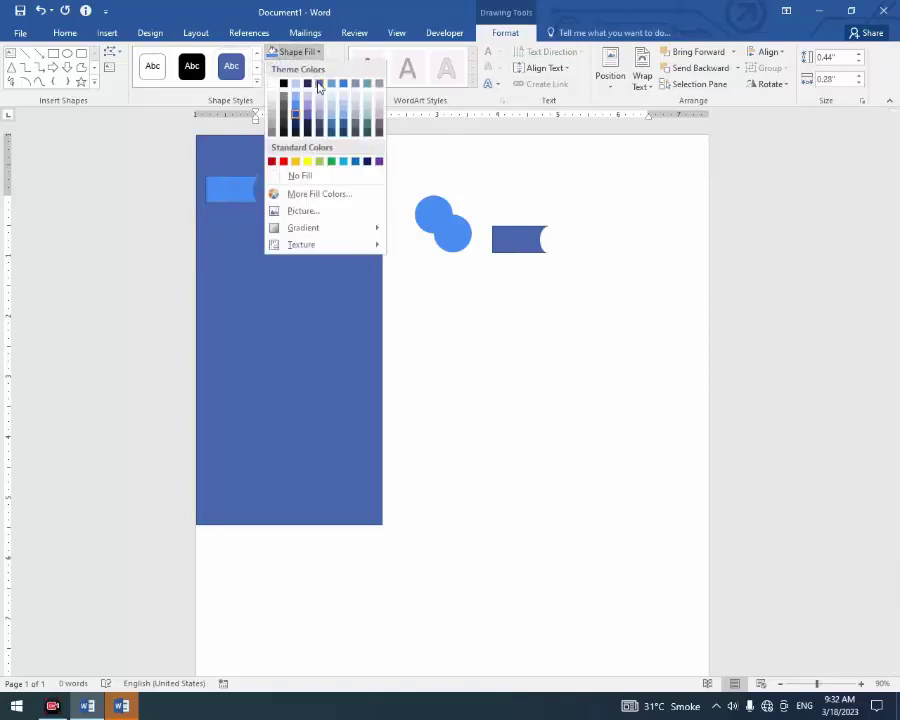
{"action": "key", "text": "Escape"}
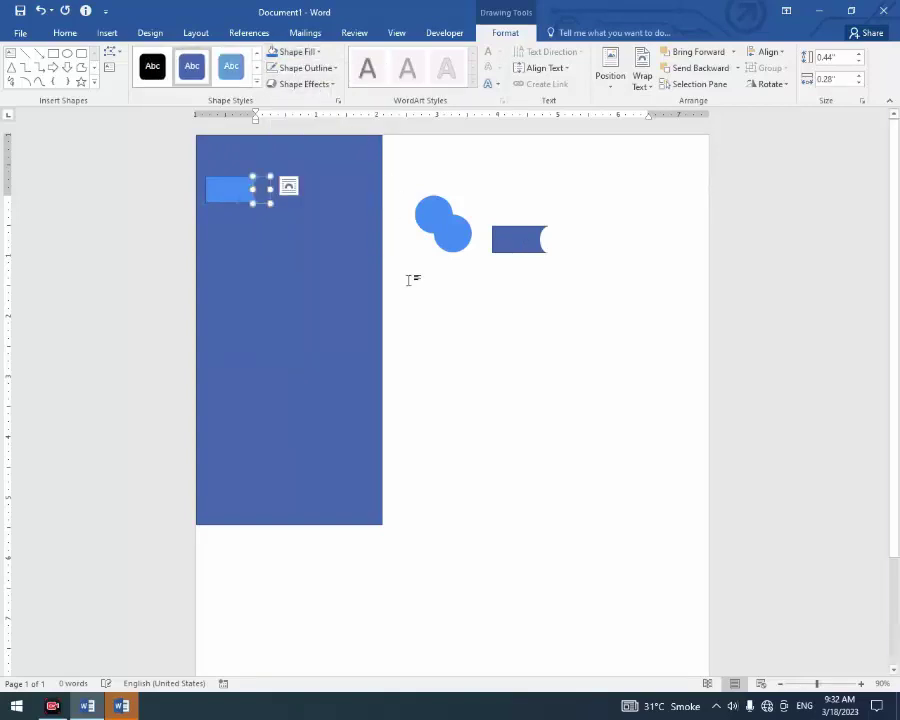
Group the light-blue rectangle with its end piece on the sidebar.
{"action": "left_click", "coordinate": [409, 284]}
{"action": "left_click", "coordinate": [227, 197]}
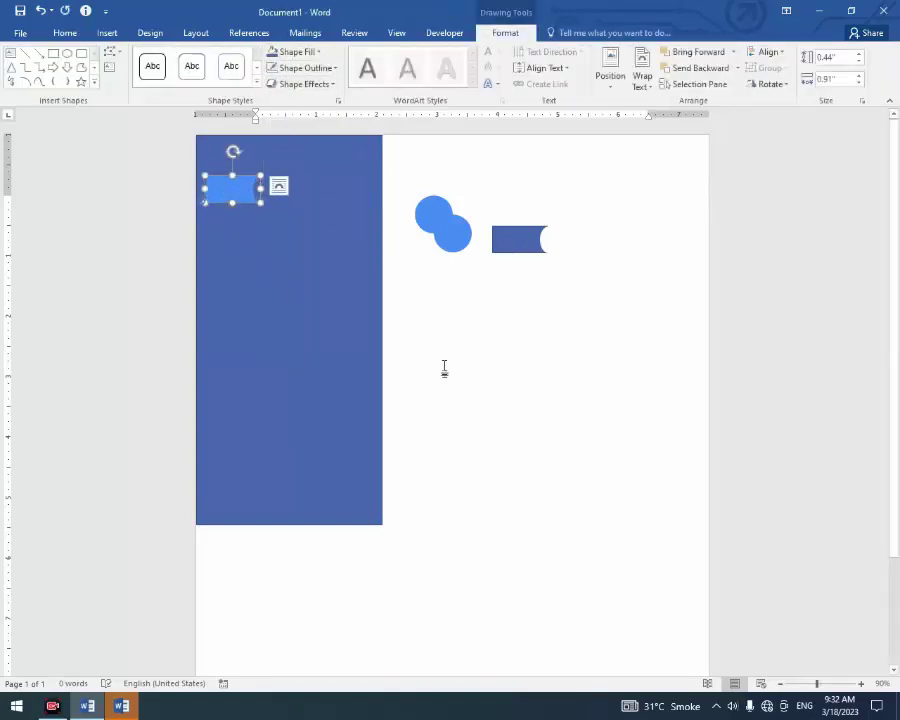
{"action": "left_click", "coordinate": [444, 369]}
{"action": "left_click", "coordinate": [265, 190]}
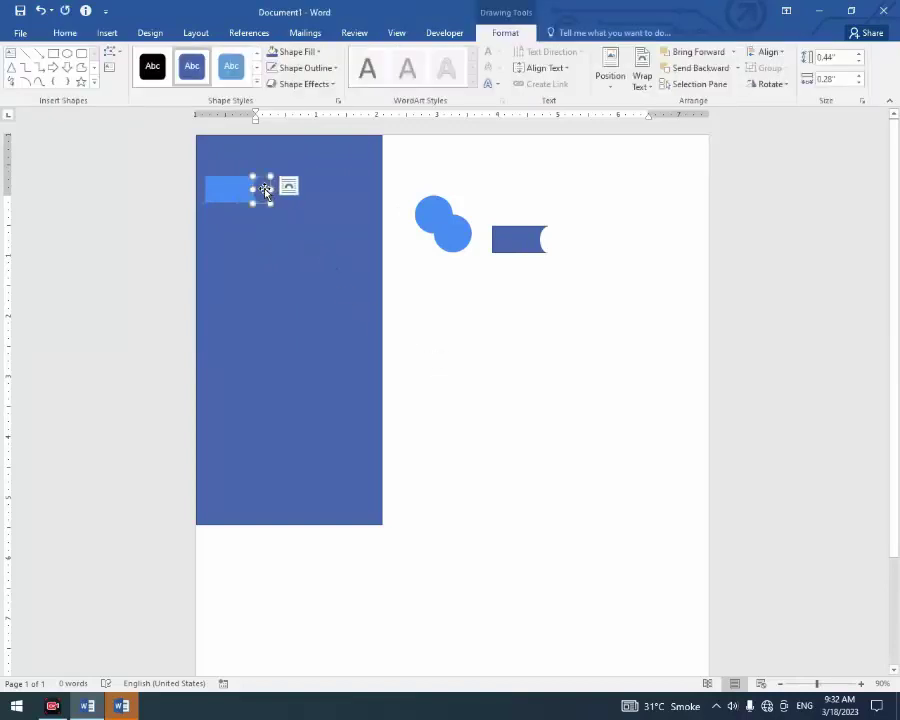
{"action": "left_click", "coordinate": [232, 193], "text": "shift"}
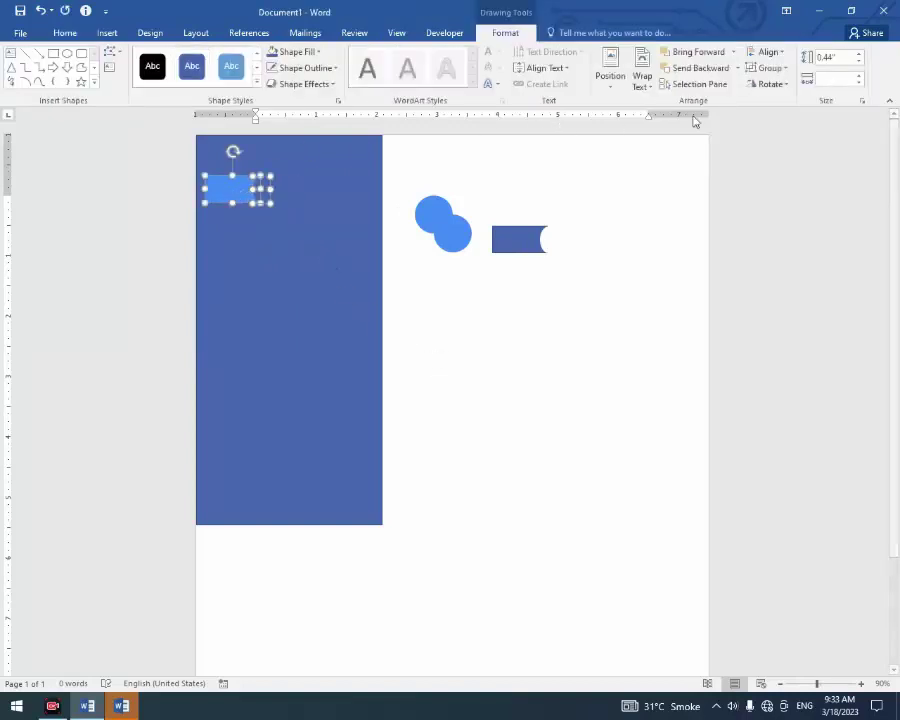
{"action": "left_click", "coordinate": [768, 68]}
{"action": "left_click", "coordinate": [775, 84]}
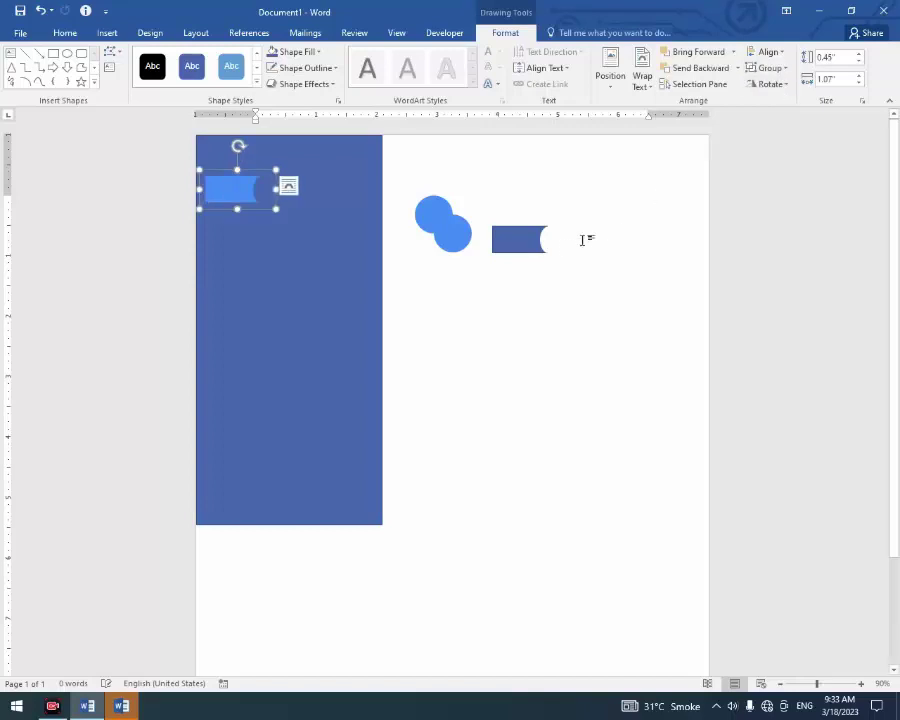
Group the dark banner with its white notch shape and nudge it slightly left.
{"action": "left_click", "coordinate": [522, 242]}
{"action": "left_click", "coordinate": [551, 242], "text": "shift"}
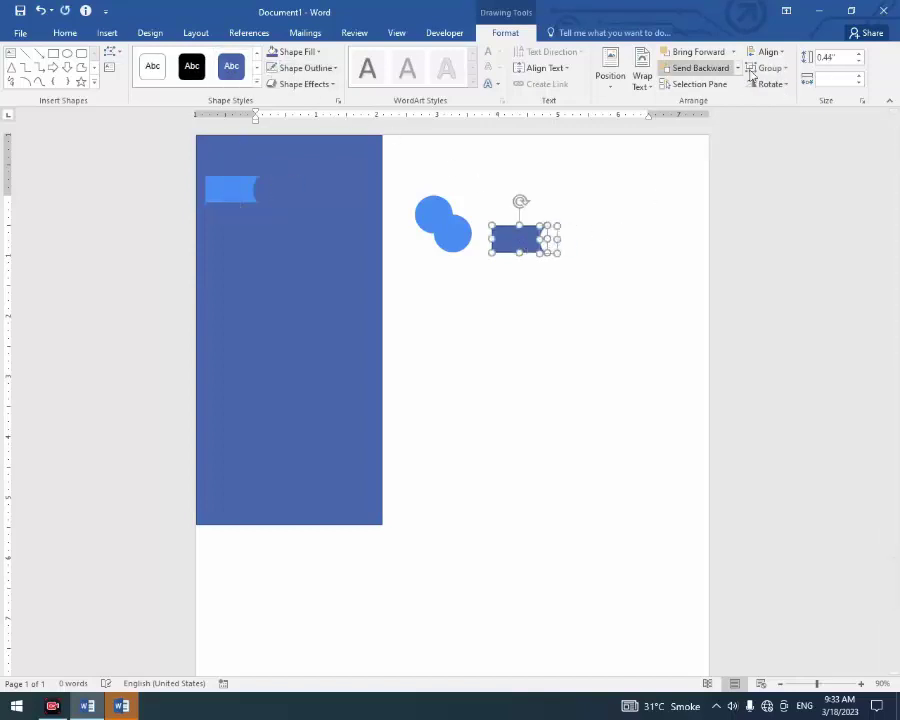
{"action": "left_click", "coordinate": [771, 68]}
{"action": "left_click", "coordinate": [774, 86]}
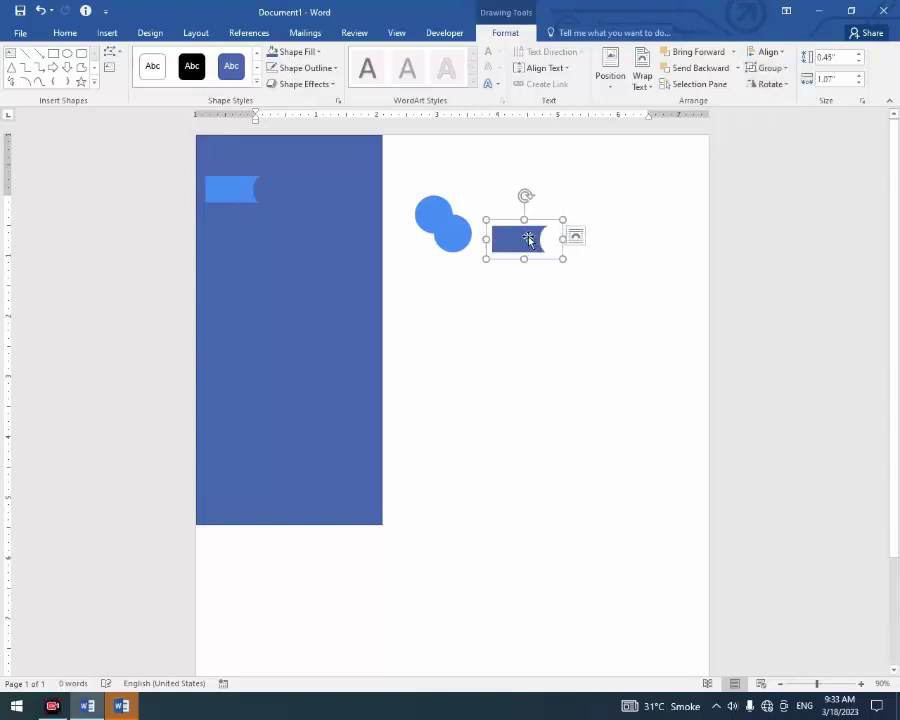
{"action": "left_click_drag", "start_coordinate": [526, 238], "coordinate": [516, 240]}
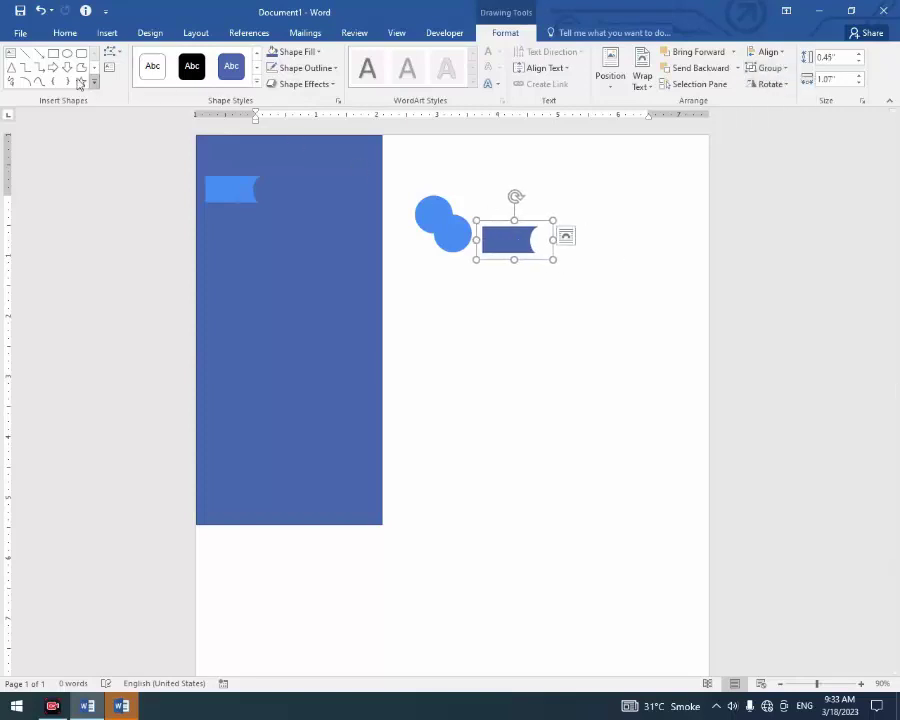
{"action": "left_click", "coordinate": [53, 53]}
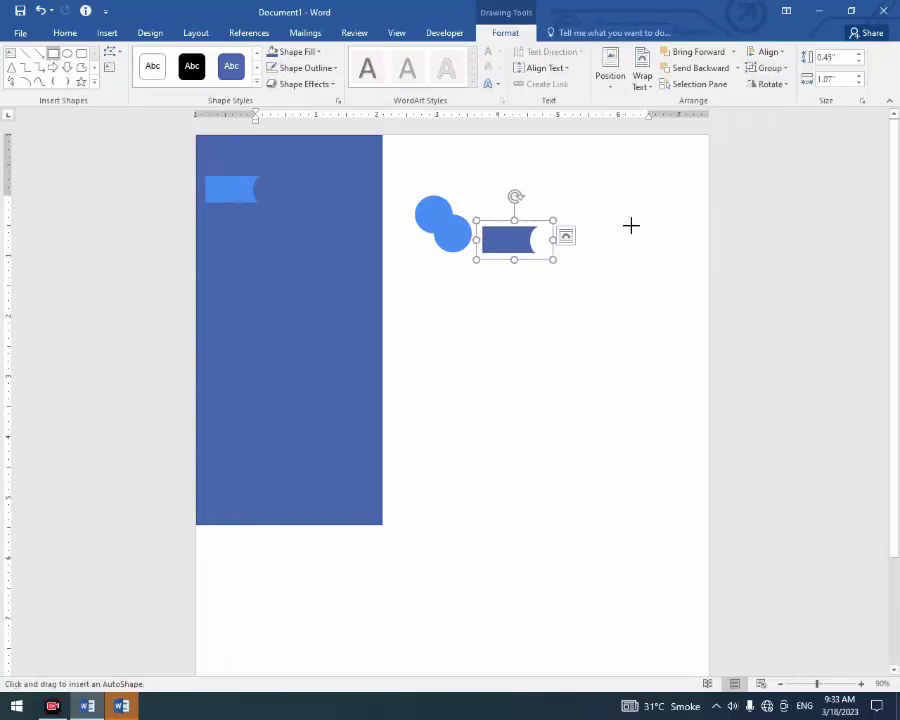
Make a small rectangle with a white oval past the dark banner, then move both onto the sidebar.
{"action": "left_click_drag", "start_coordinate": [634, 227], "coordinate": [651, 256]}
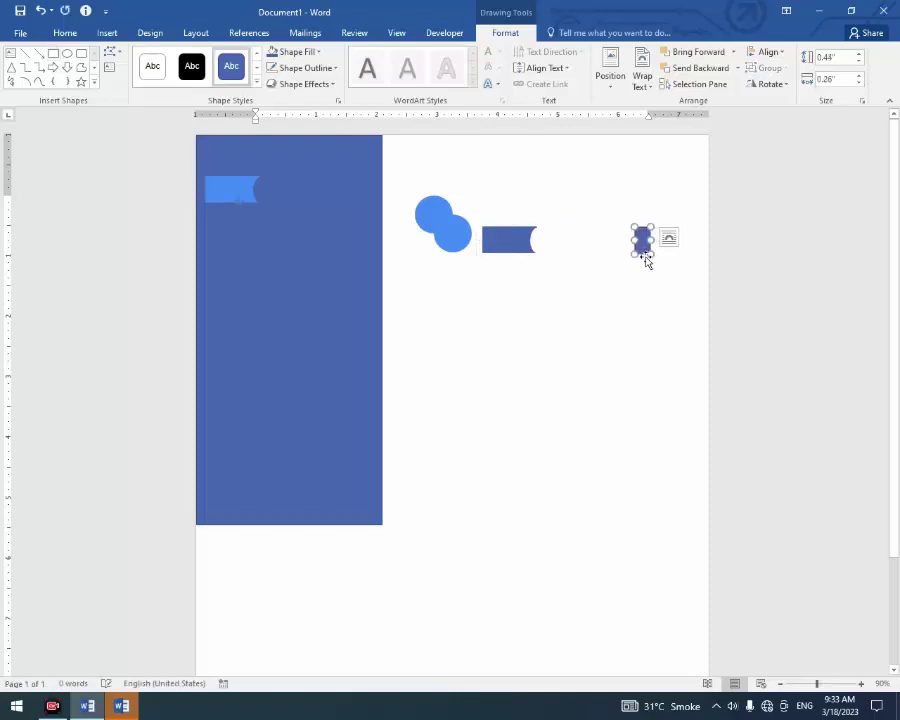
{"action": "left_click", "coordinate": [67, 53]}
{"action": "left_click_drag", "start_coordinate": [624, 228], "coordinate": [650, 254]}
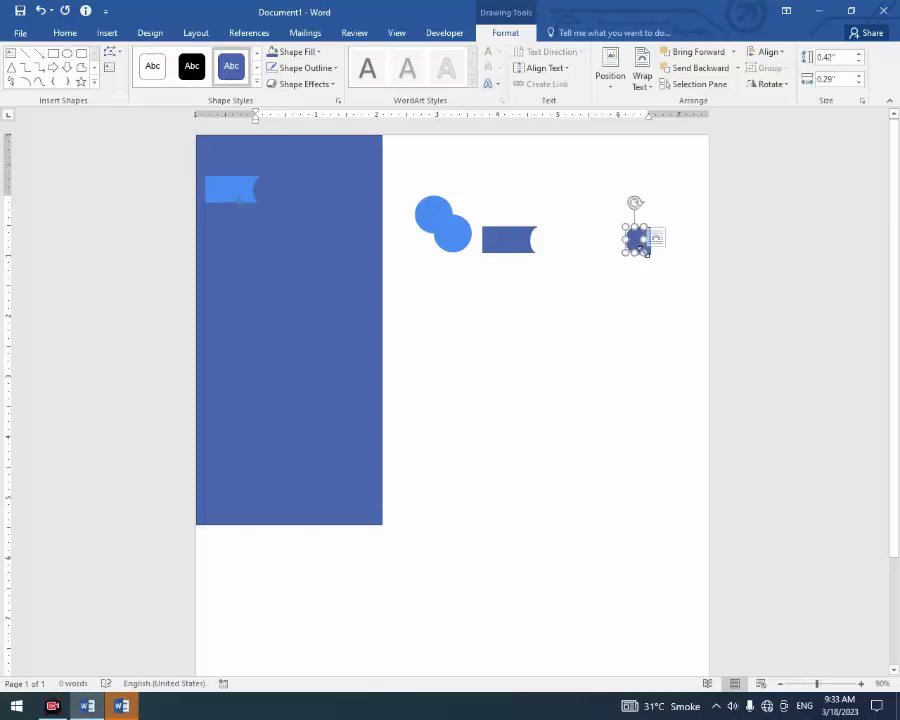
{"action": "left_click", "coordinate": [293, 52]}
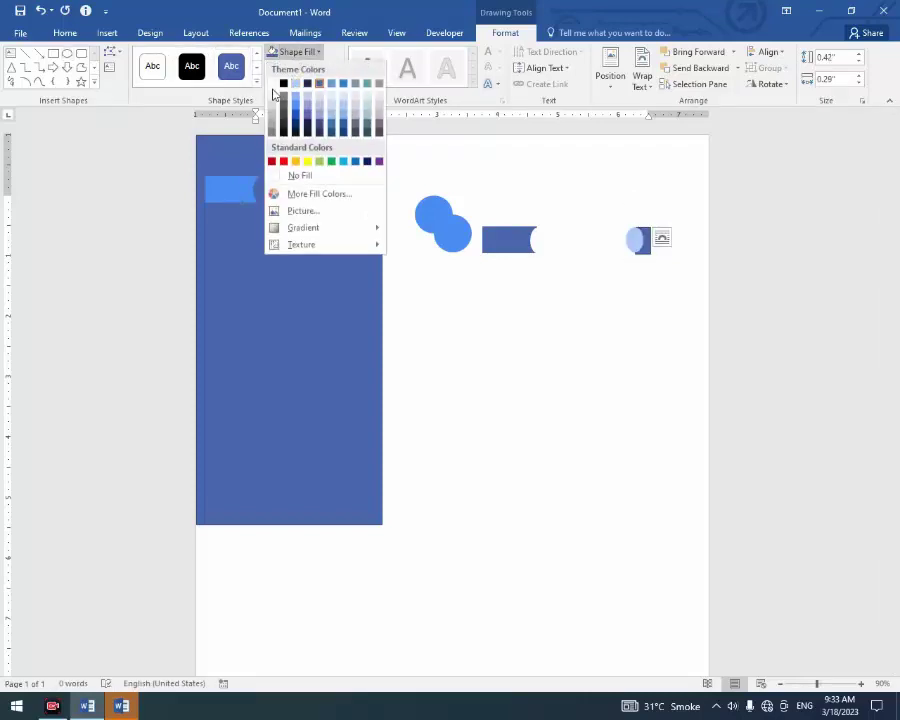
{"action": "left_click", "coordinate": [272, 84]}
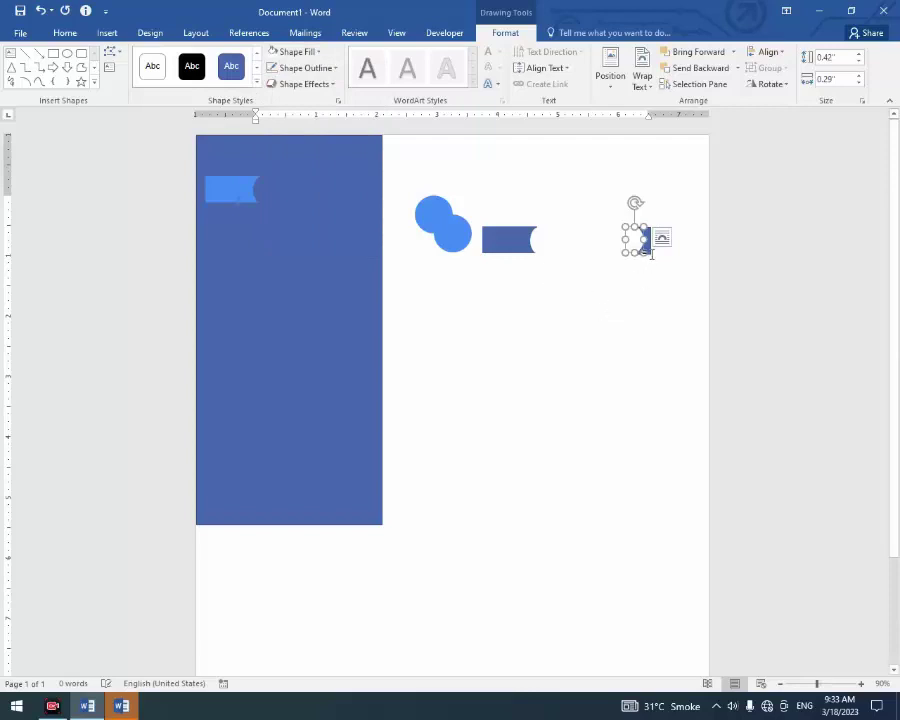
{"action": "left_click_drag", "start_coordinate": [648, 254], "coordinate": [655, 252]}
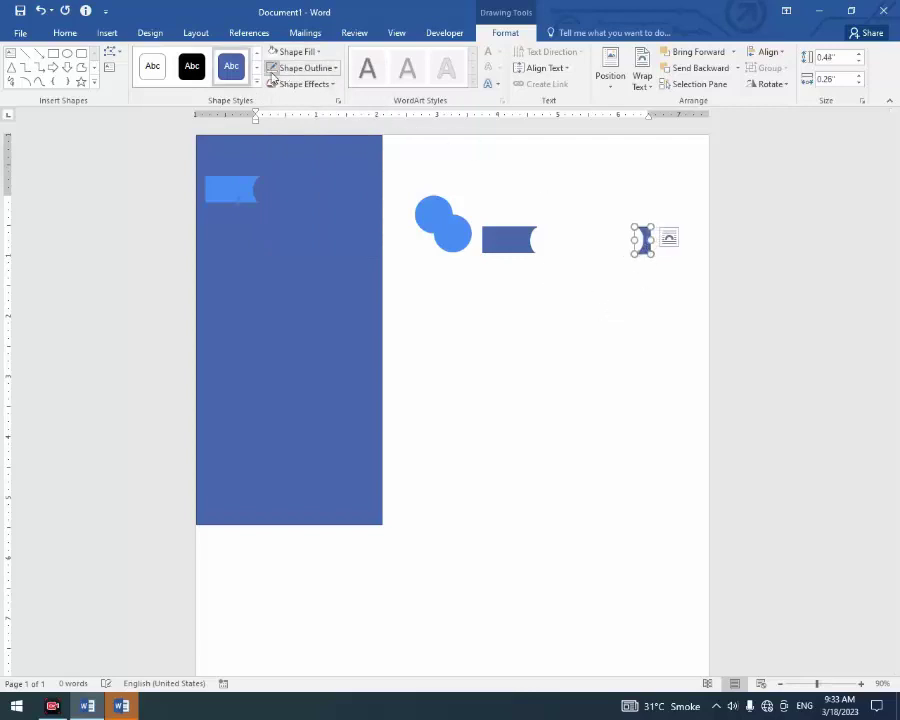
{"action": "left_click", "coordinate": [627, 242], "text": "shift"}
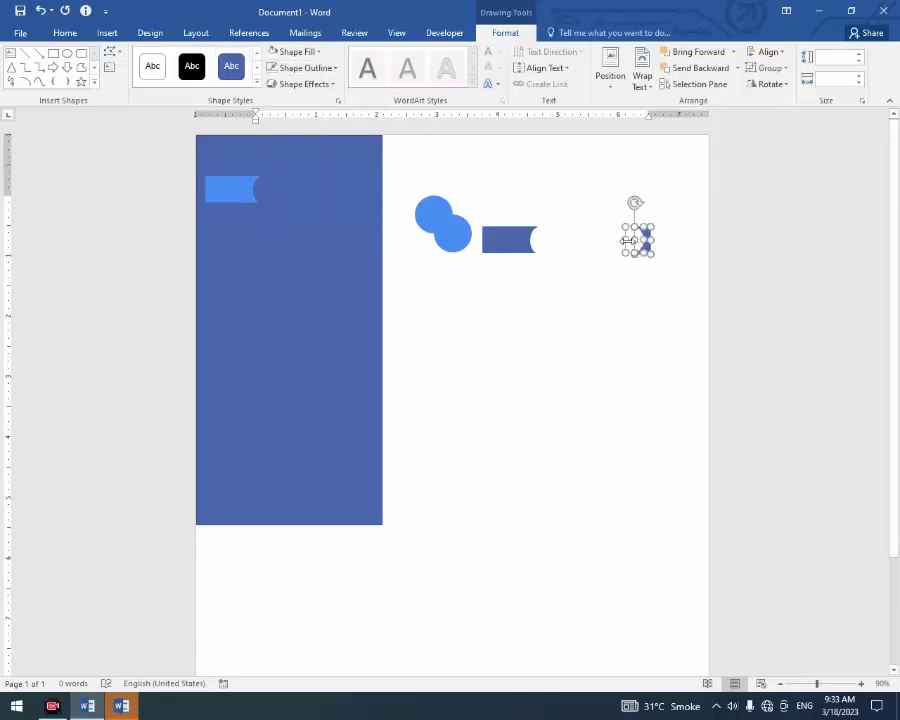
{"action": "mouse_move", "coordinate": [627, 242]}
{"action": "left_mouse_down"}
{"action": "mouse_move", "coordinate": [637, 252]}
{"action": "mouse_move", "coordinate": [357, 197]}
{"action": "mouse_move", "coordinate": [364, 195]}
{"action": "left_mouse_up"}
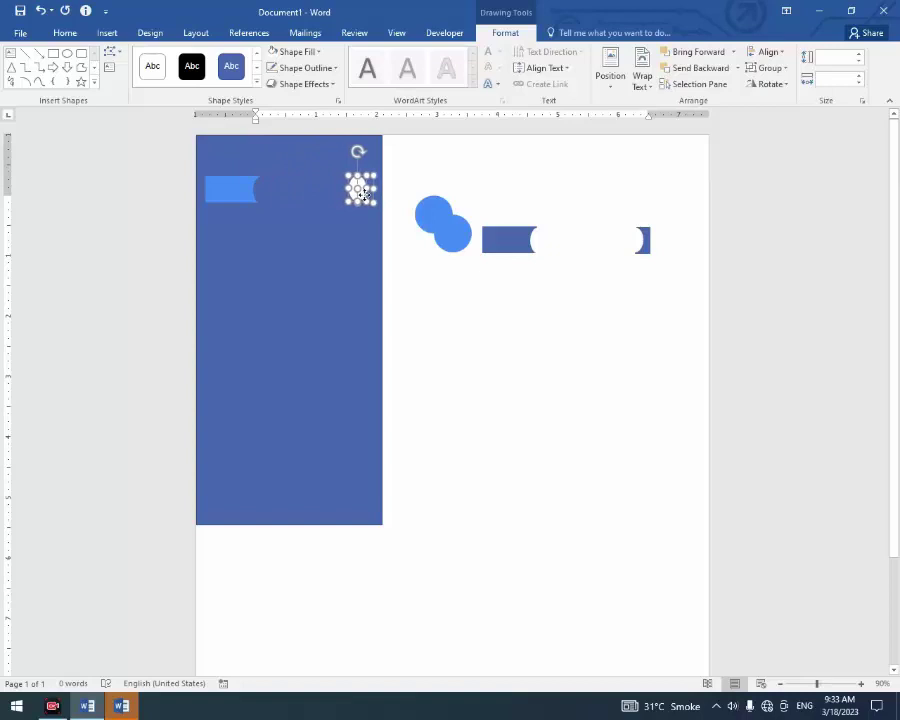
Recolour the sidebar end-cap oval and piece with theme colours matching the light-blue banner.
{"action": "left_click", "coordinate": [450, 288]}
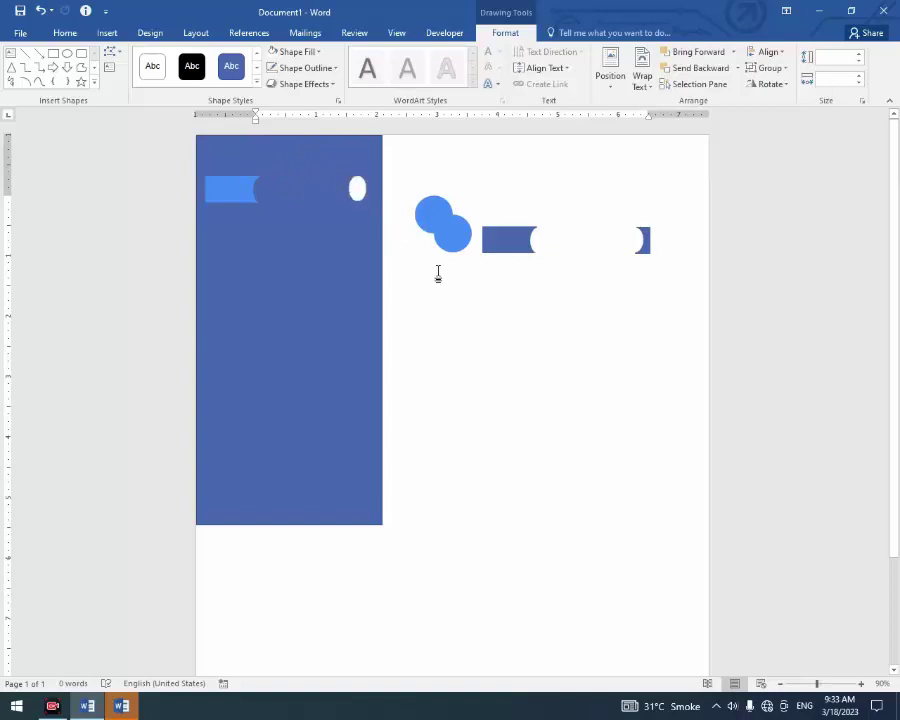
{"action": "left_click", "coordinate": [368, 200]}
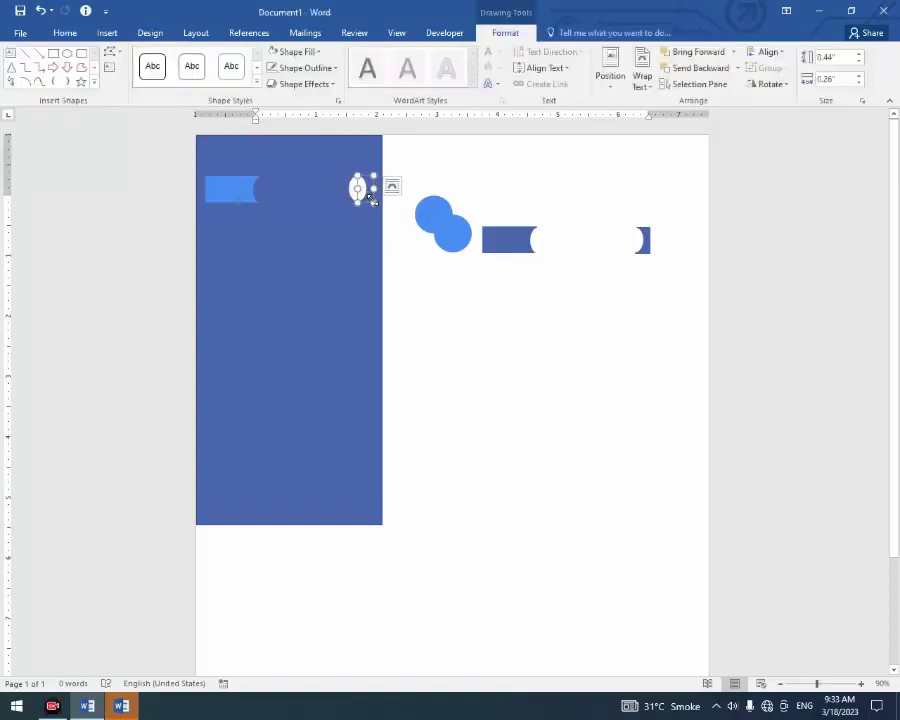
{"action": "left_click", "coordinate": [290, 52]}
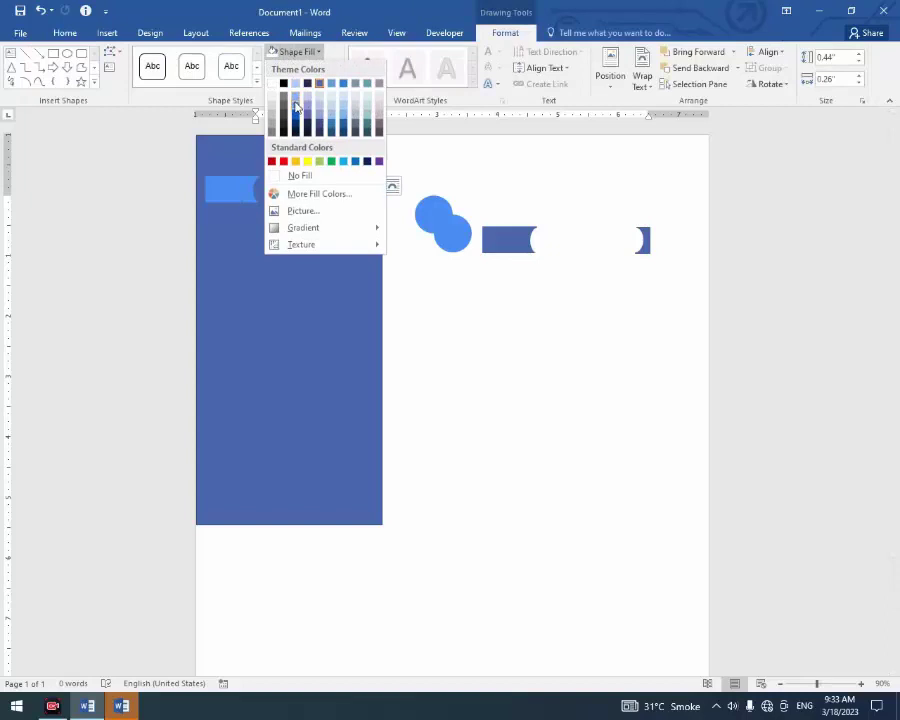
{"action": "left_click", "coordinate": [356, 195]}
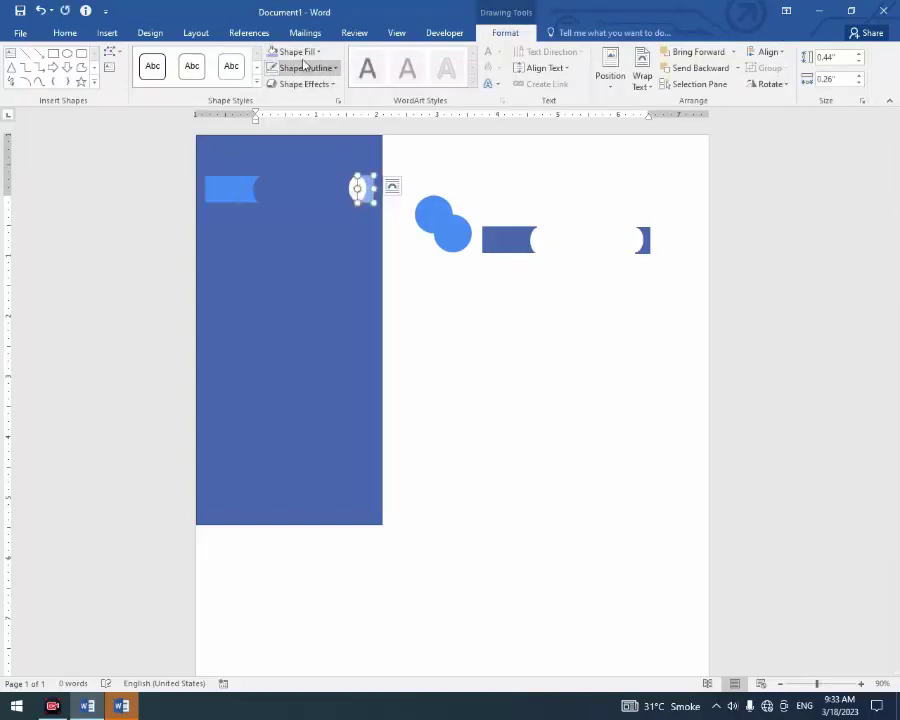
{"action": "left_click", "coordinate": [300, 51]}
{"action": "left_click", "coordinate": [301, 106]}
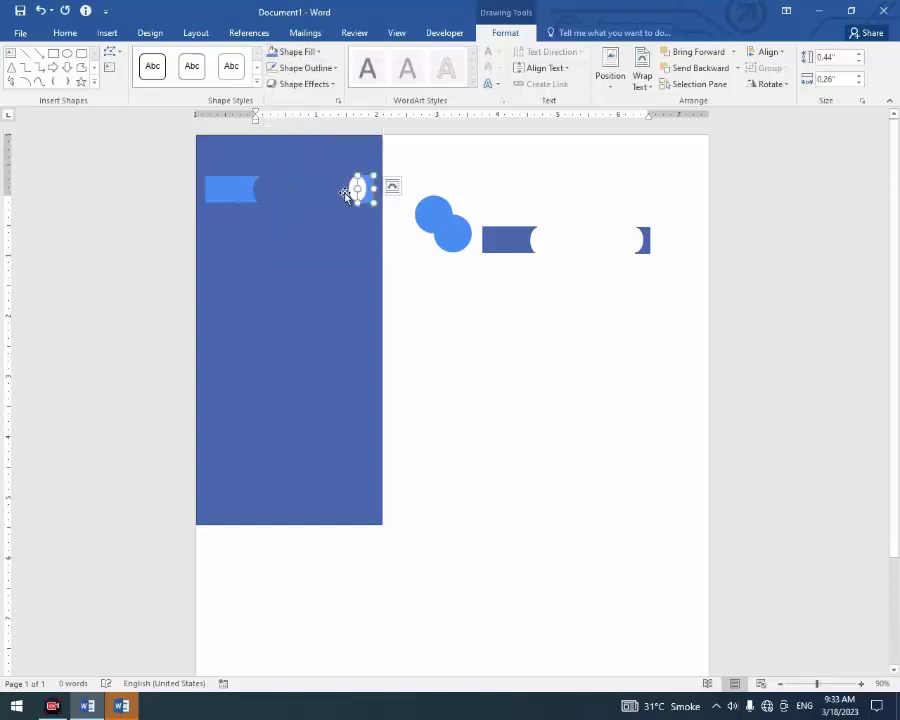
{"action": "left_click", "coordinate": [297, 52]}
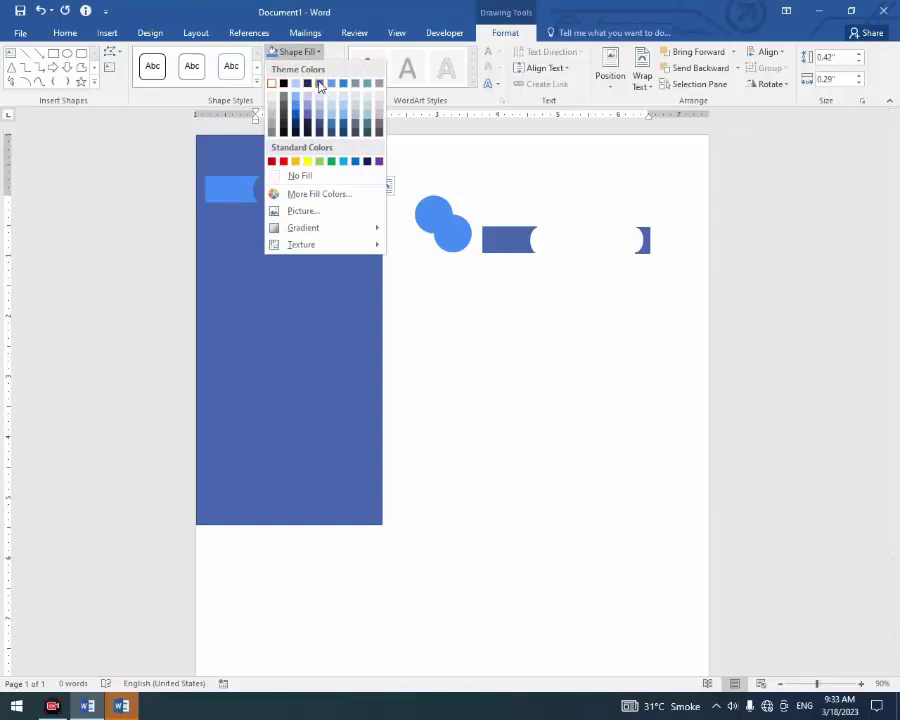
{"action": "left_click", "coordinate": [320, 87]}
{"action": "left_click", "coordinate": [476, 388]}
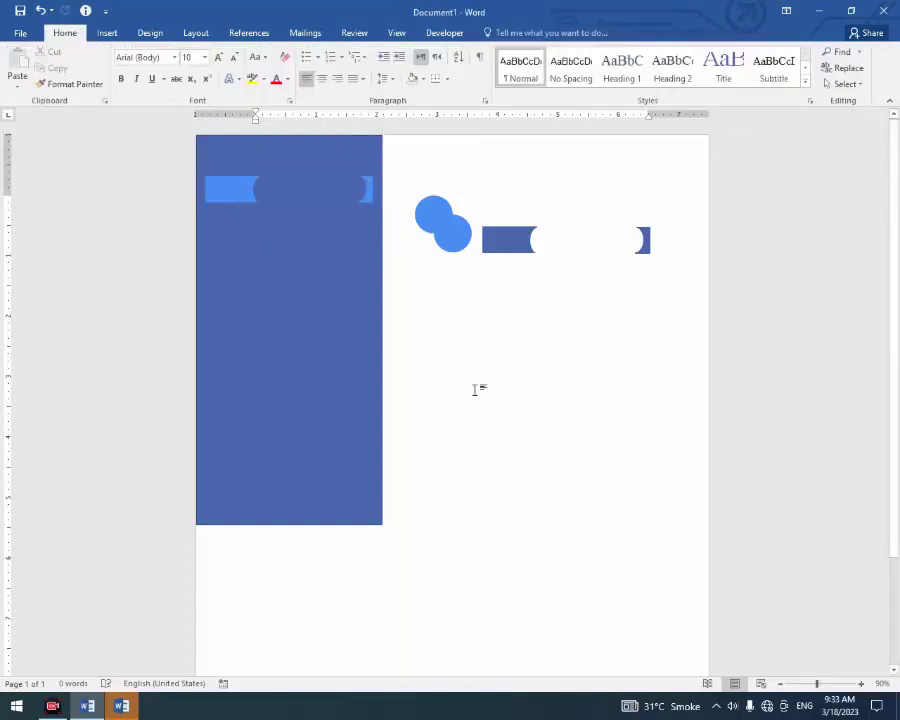
{"action": "left_click", "coordinate": [450, 245]}
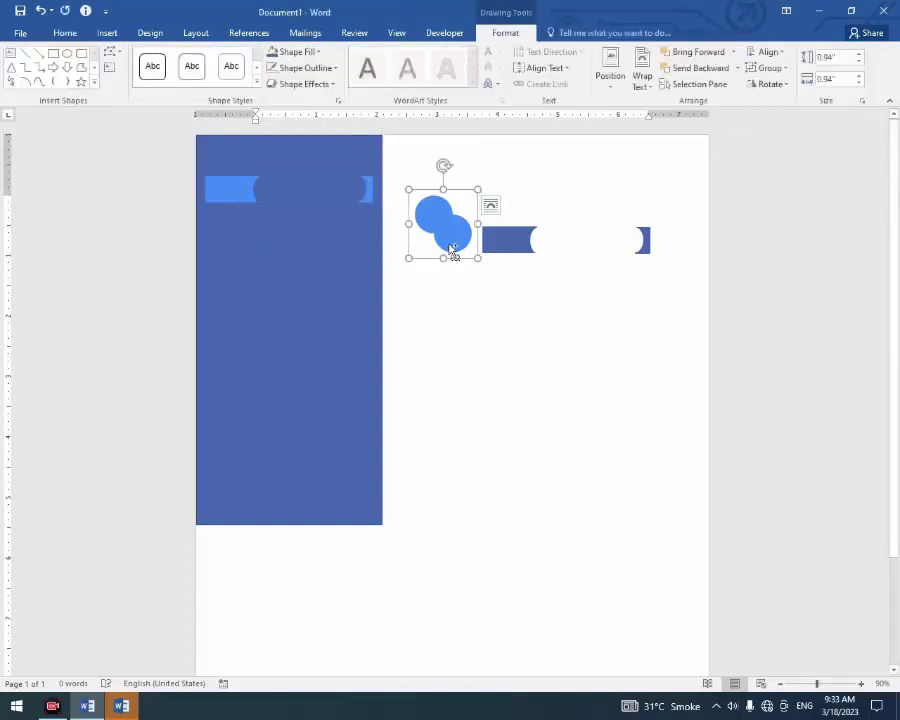
Place the circles at the sidebar top and group the light-blue banner with its end cap.
{"action": "left_click_drag", "start_coordinate": [452, 252], "coordinate": [295, 190], "text": "ctrl"}
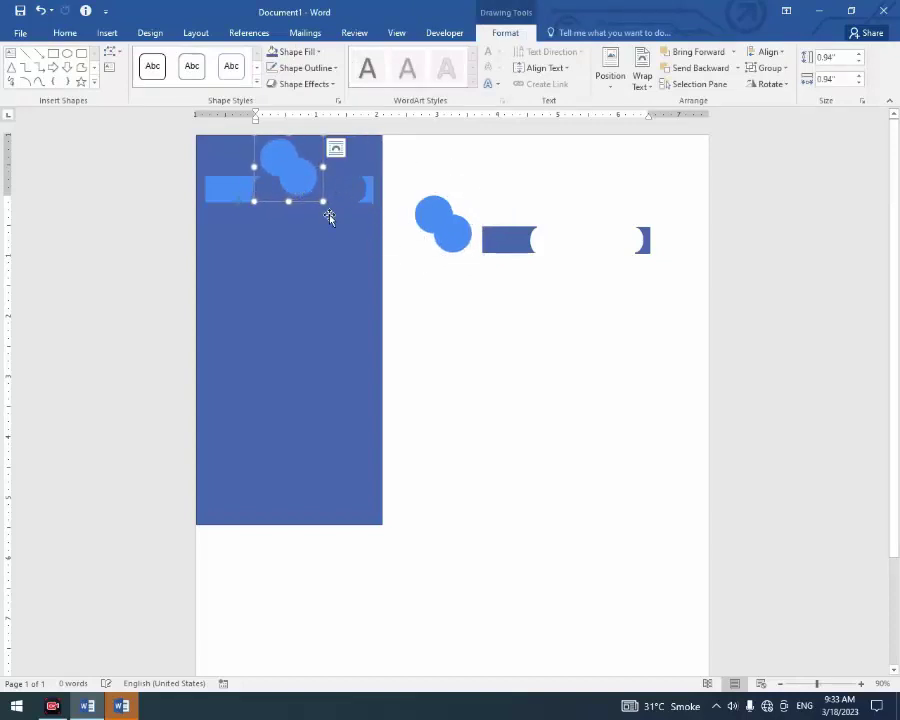
{"action": "left_click", "coordinate": [362, 199]}
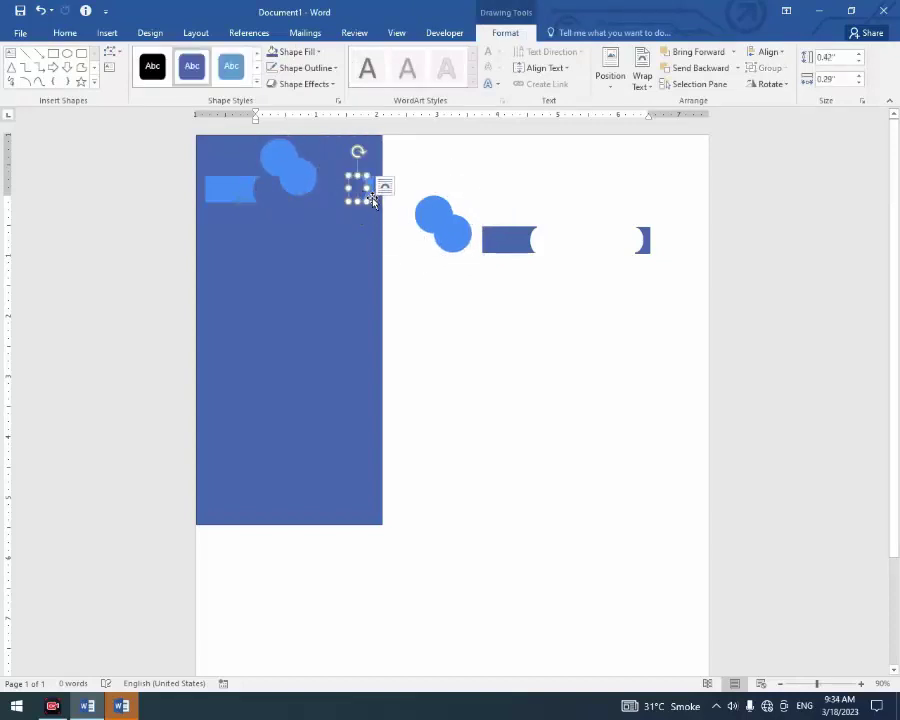
{"action": "left_click", "coordinate": [244, 201], "text": "shift"}
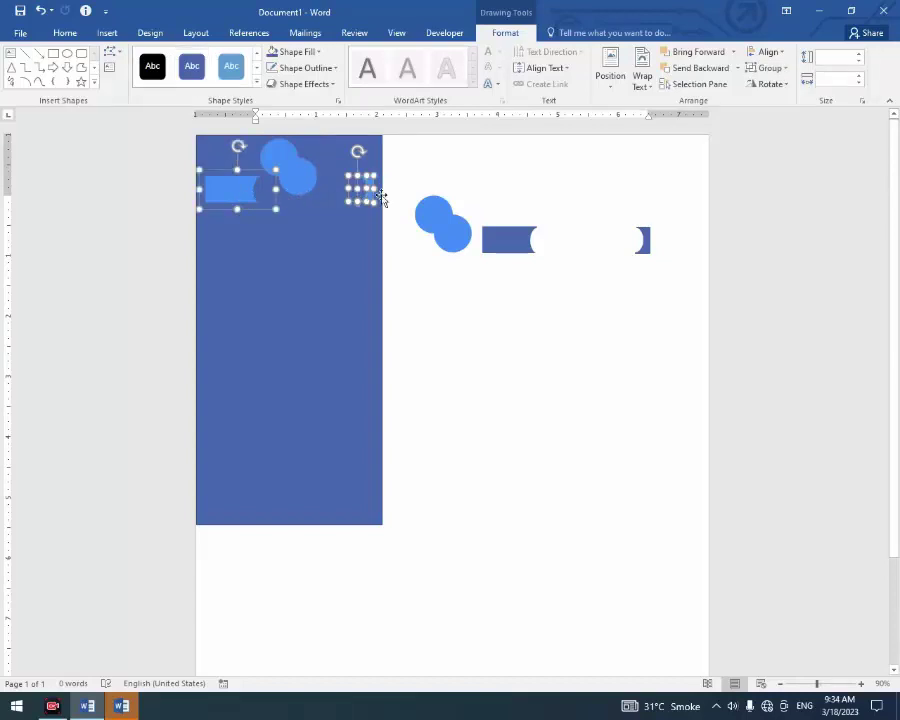
{"action": "left_click", "coordinate": [770, 68]}
{"action": "left_click", "coordinate": [778, 101]}
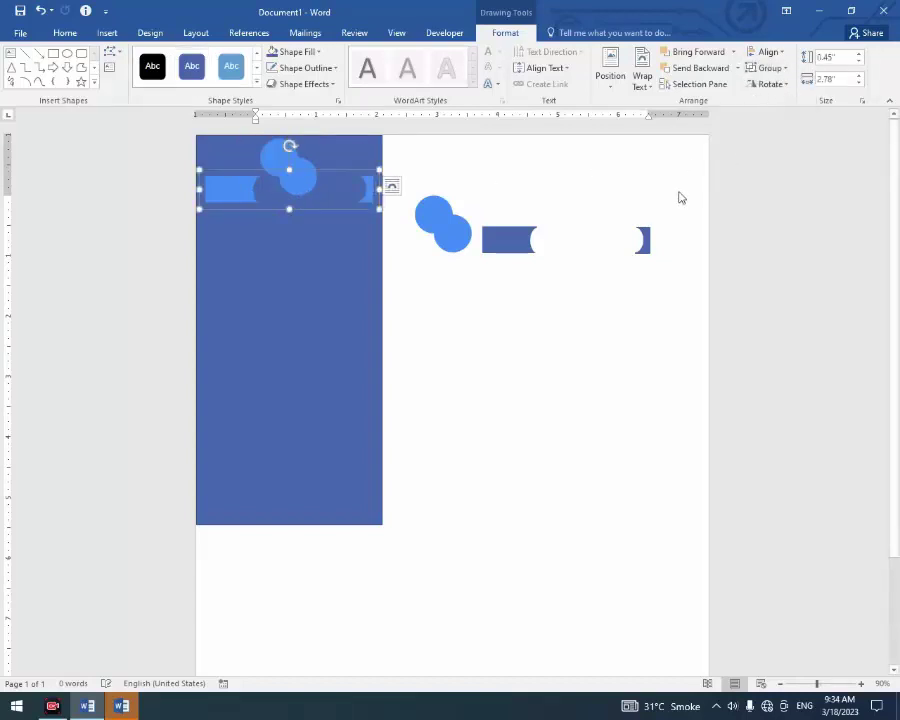
{"action": "key", "text": "Down"}
{"action": "key", "text": "Down"}
{"action": "key", "text": "Down"}
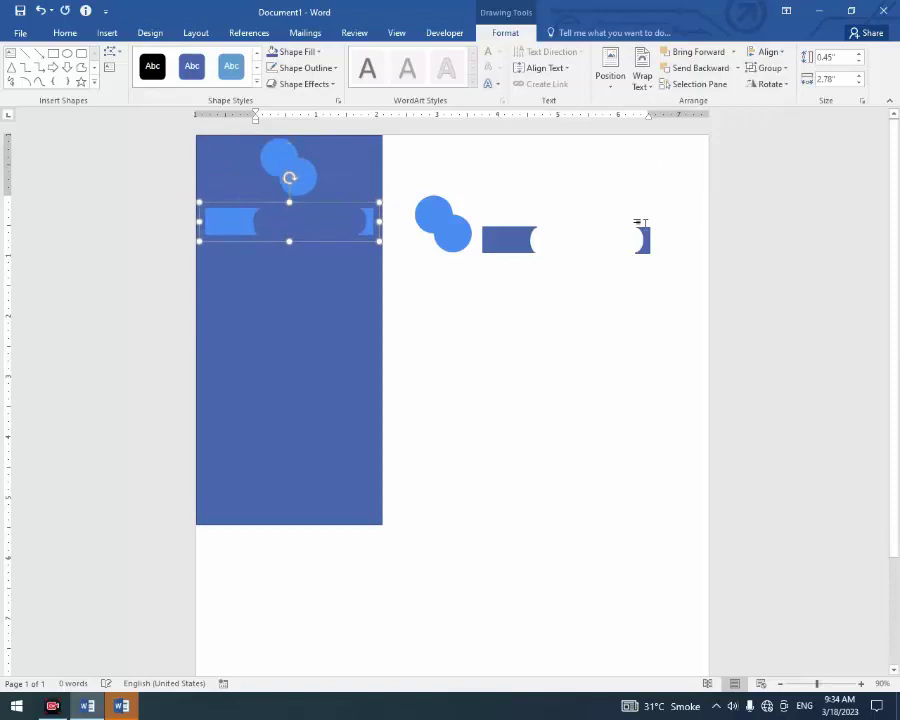
{"action": "key", "text": "Up"}
{"action": "key", "text": "Up"}
{"action": "key", "text": "Up"}
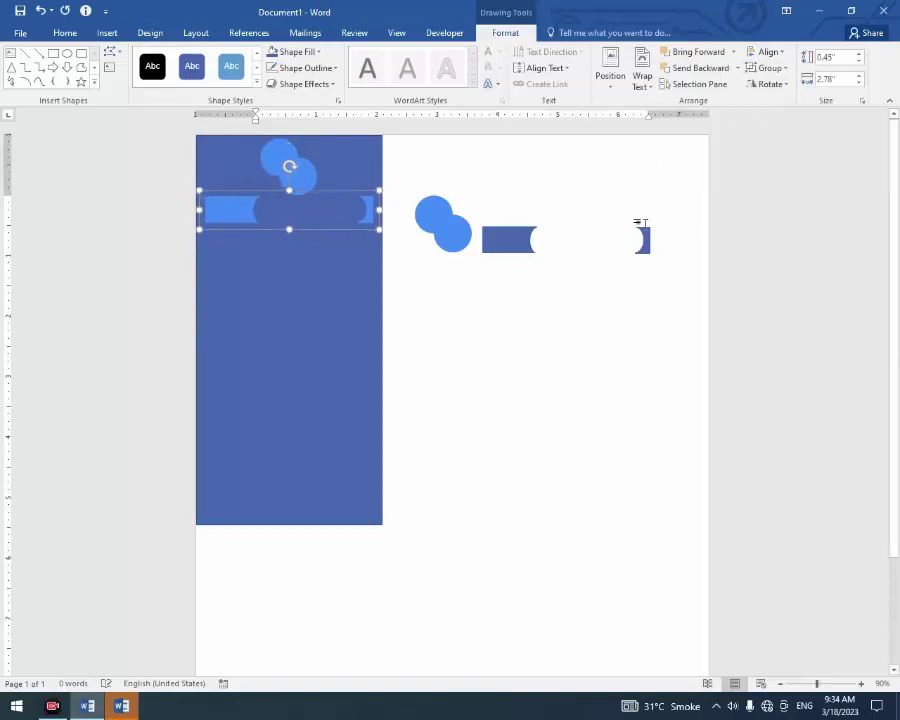
{"action": "left_click", "coordinate": [514, 207]}
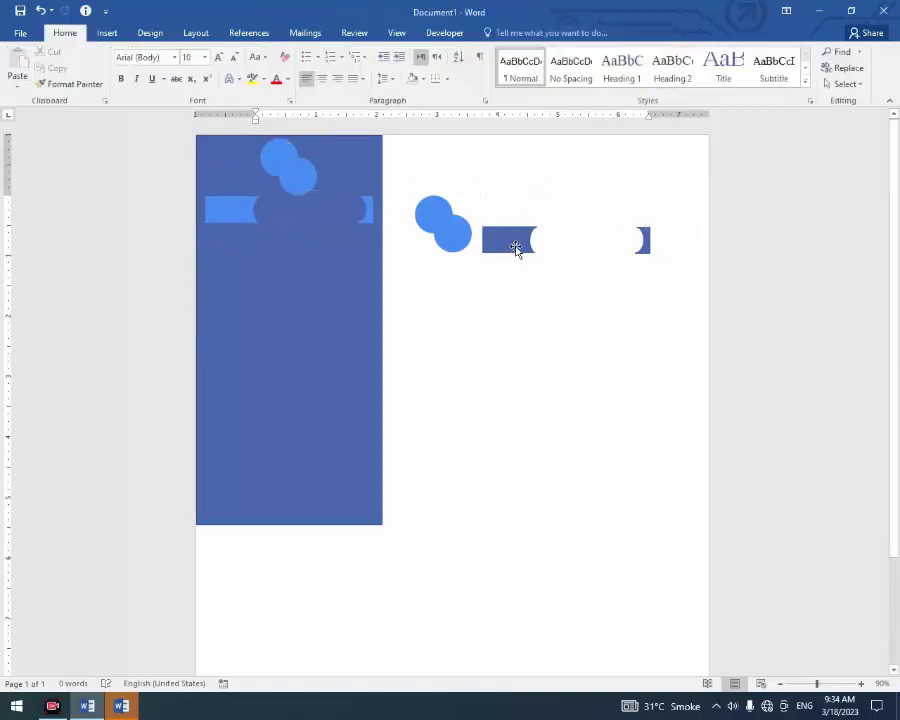
Group the dark banner with its end cap and place it just below the circle pair.
{"action": "left_click", "coordinate": [516, 245]}
{"action": "left_click", "coordinate": [636, 246], "text": "shift"}
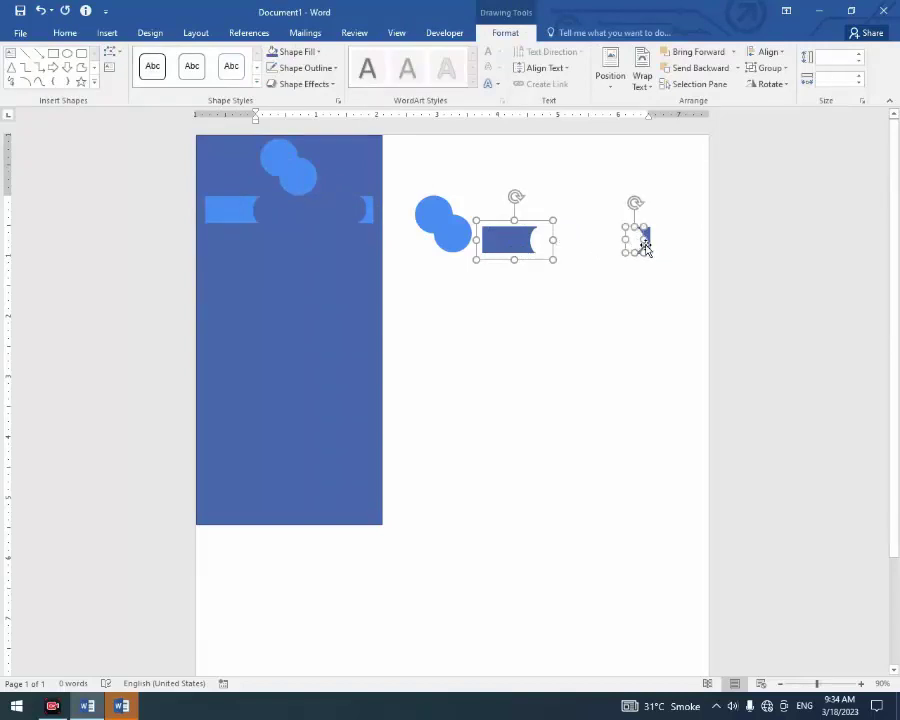
{"action": "left_click", "coordinate": [764, 68]}
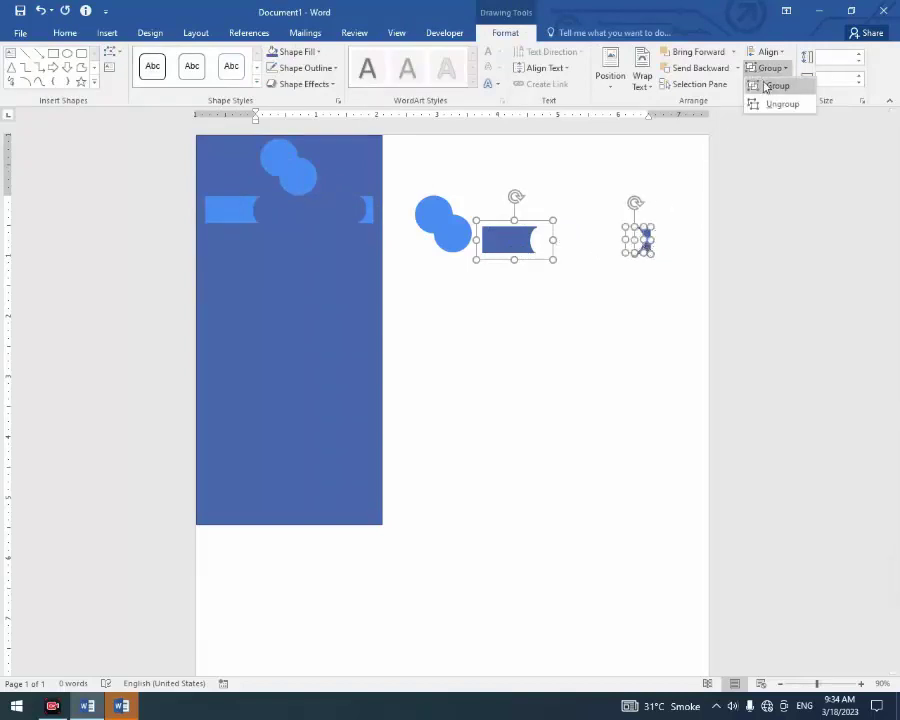
{"action": "left_click", "coordinate": [767, 88]}
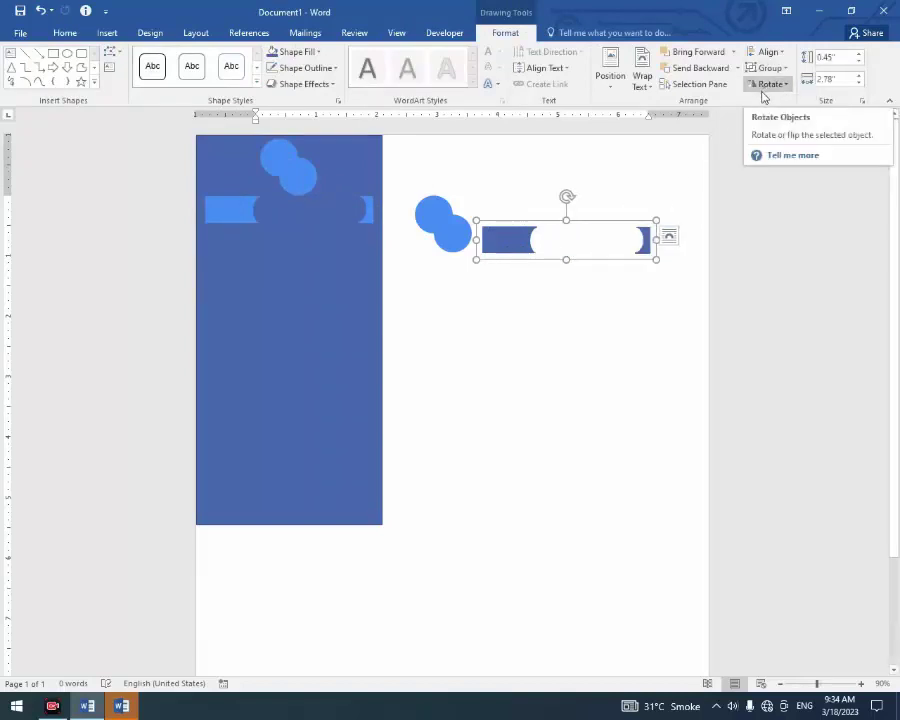
{"action": "left_click_drag", "start_coordinate": [500, 255], "coordinate": [459, 299]}
{"action": "left_click_drag", "start_coordinate": [458, 239], "coordinate": [506, 258]}
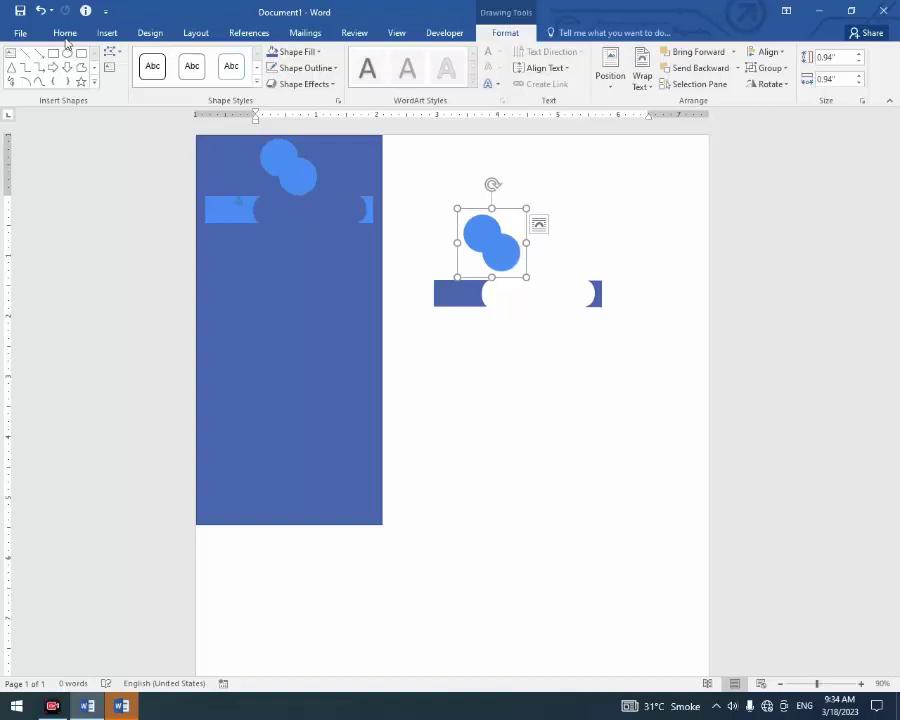
Insert first-style WordArt reading 'Paras Institute Of Technology Science' and widen its box to one line.
{"action": "left_click", "coordinate": [103, 36]}
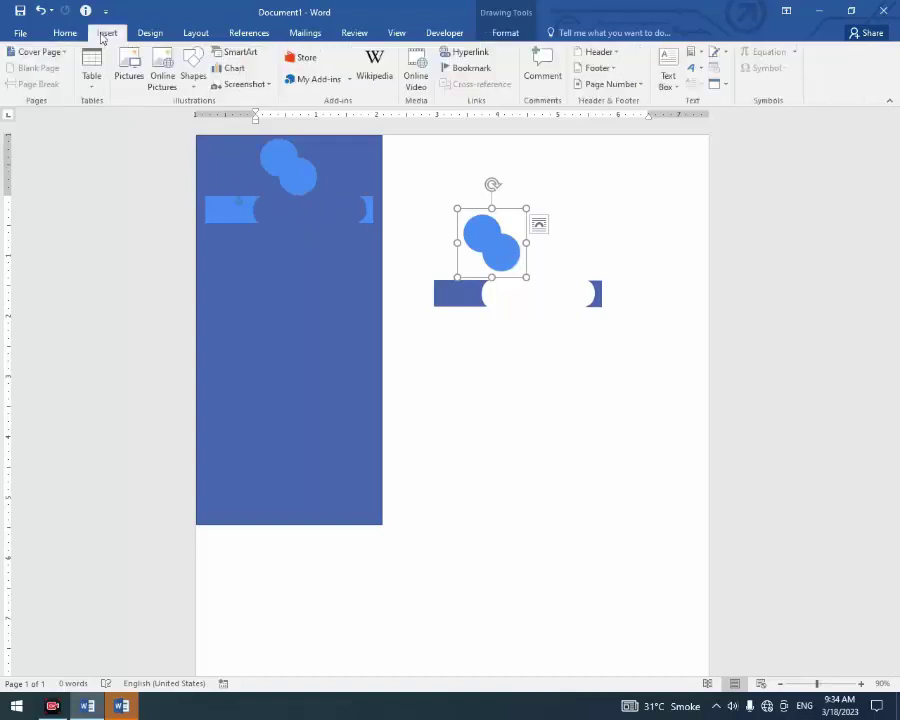
{"action": "left_click", "coordinate": [691, 66]}
{"action": "left_click", "coordinate": [697, 104]}
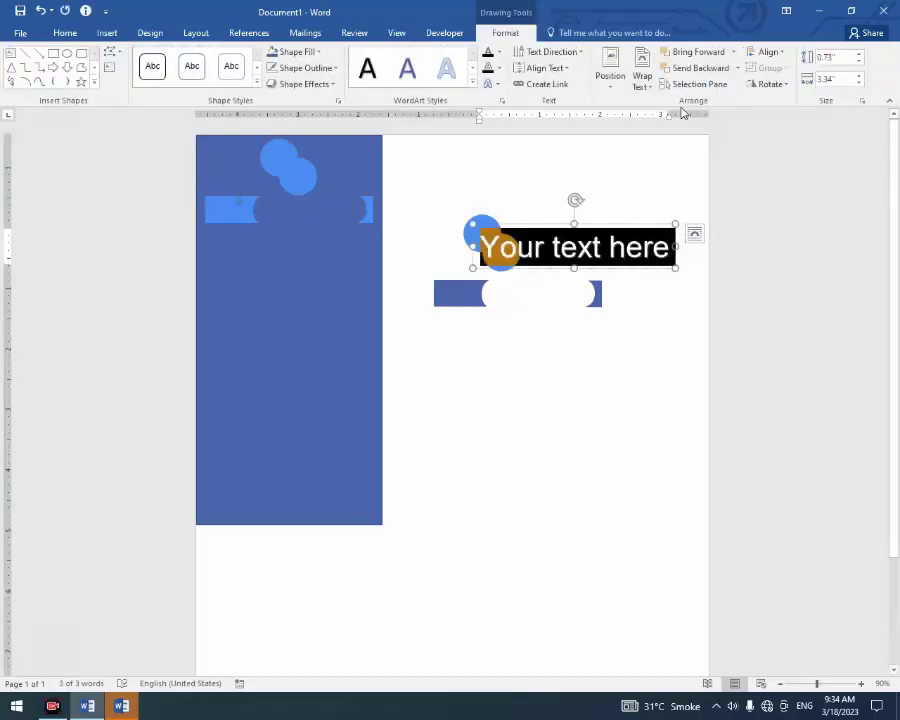
{"action": "type", "text": "Paras"}
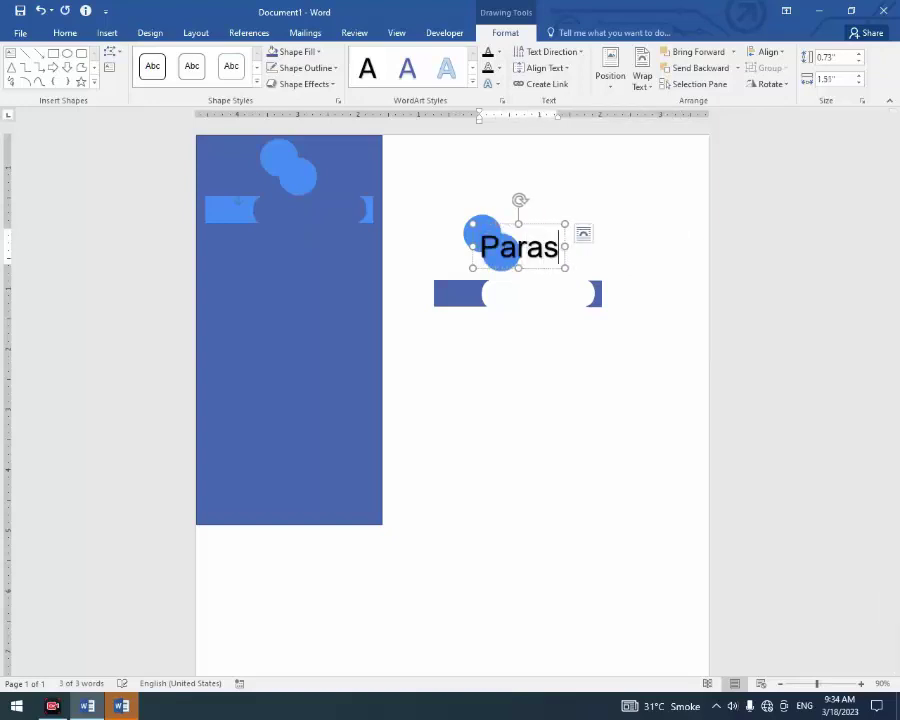
{"action": "type", "text": " Ins"}
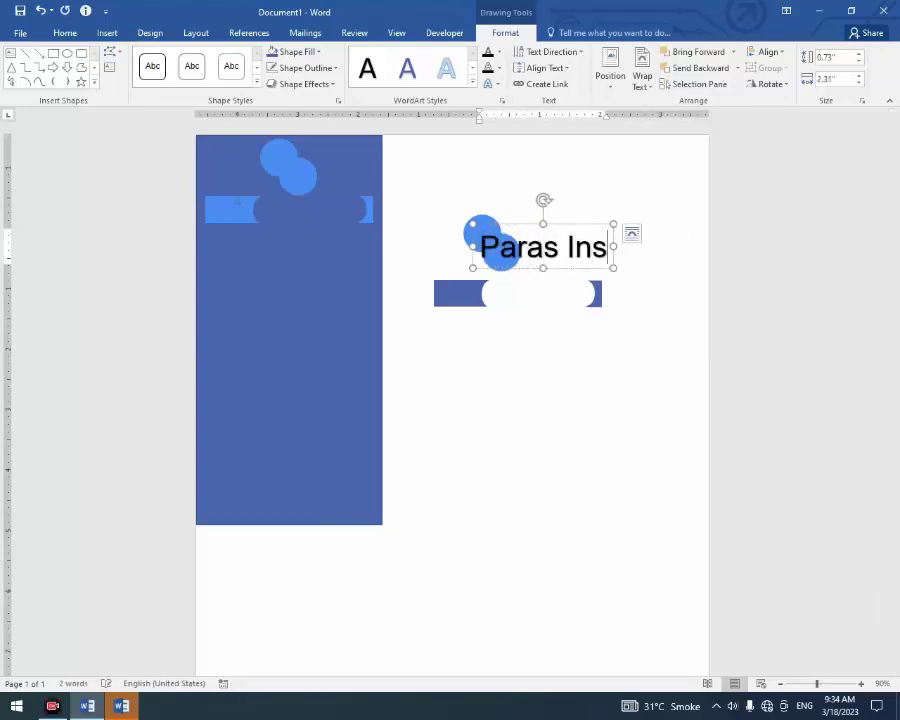
{"action": "type", "text": "tit"}
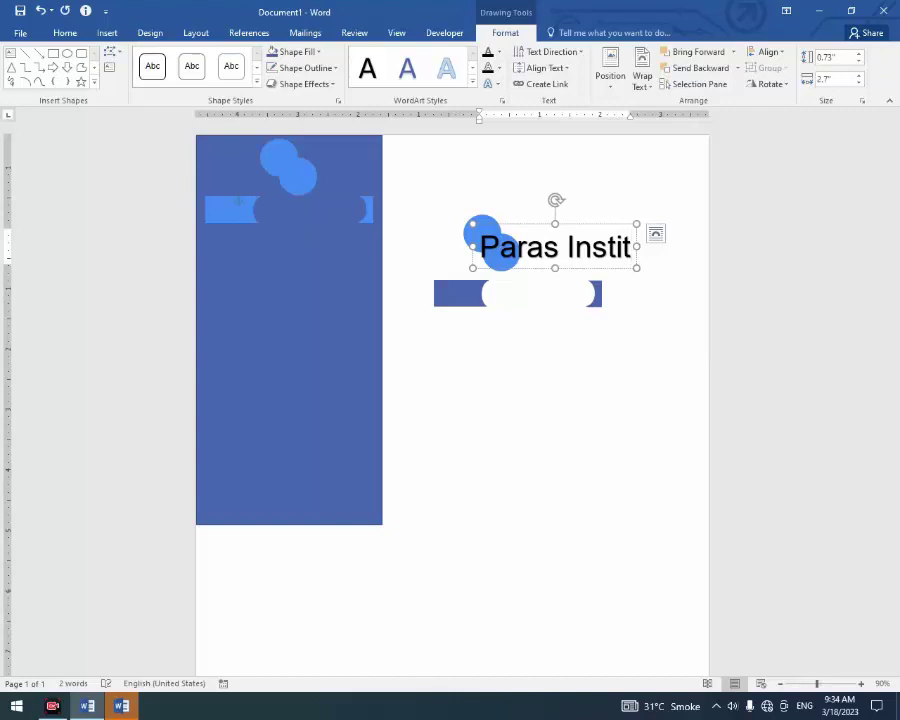
{"action": "type", "text": "ute"}
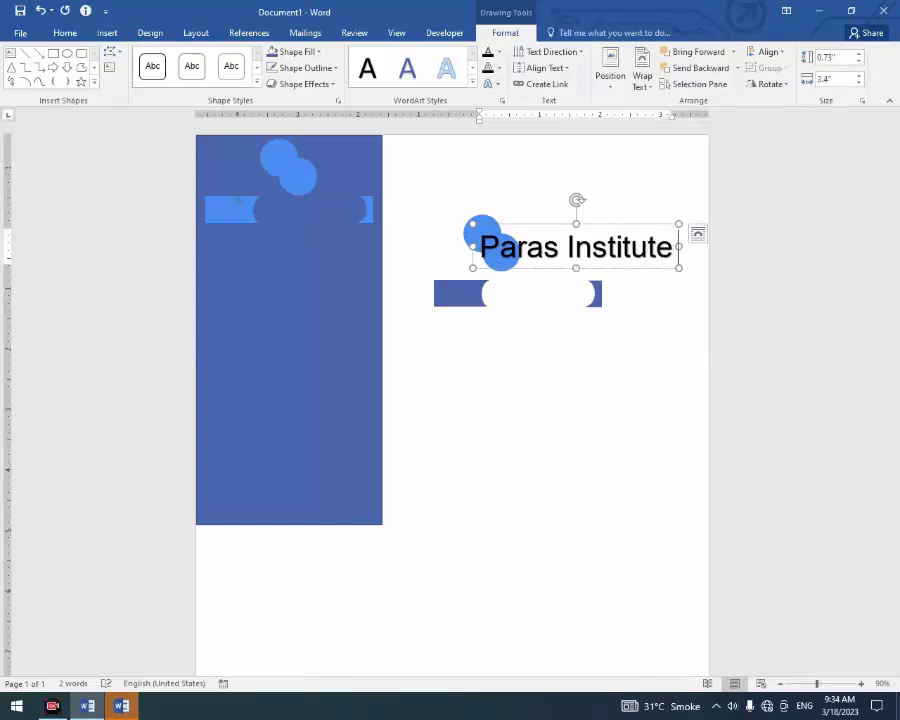
{"action": "type", "text": " Of"}
{"action": "type", "text": " Te"}
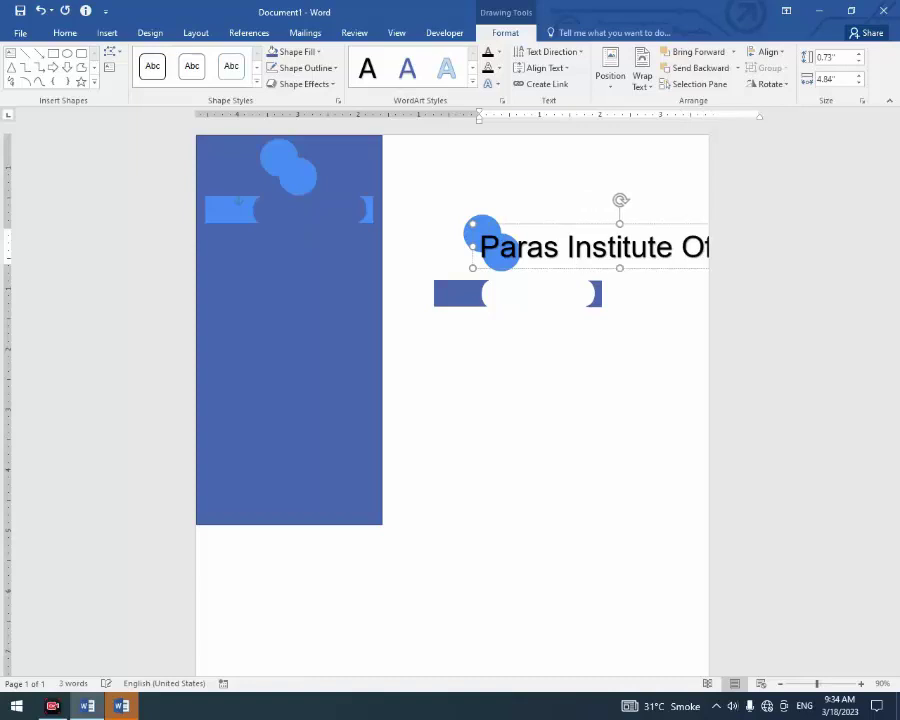
{"action": "type", "text": "chnol"}
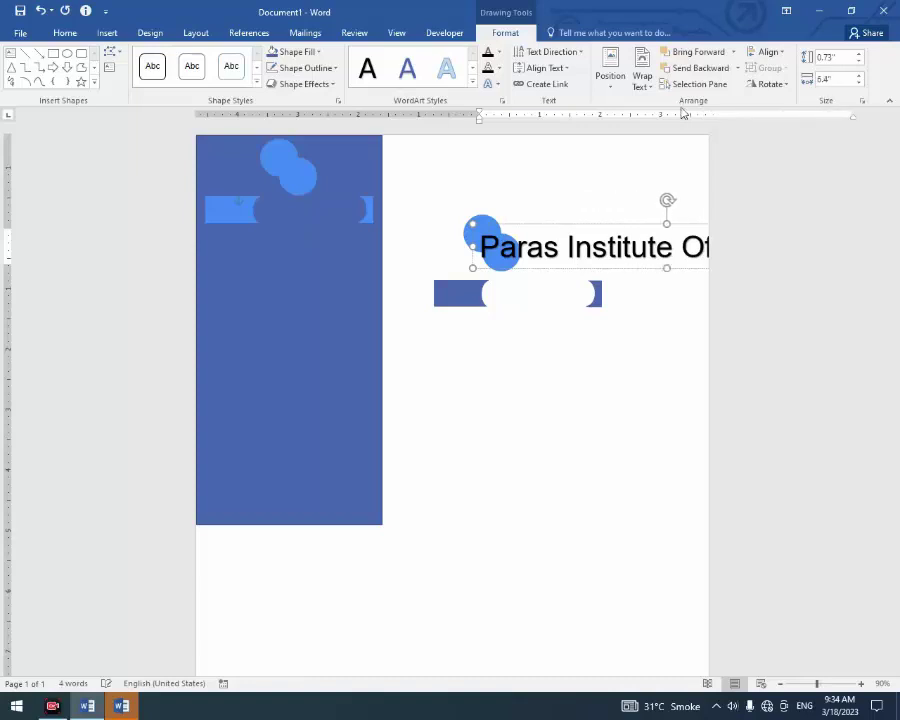
{"action": "type", "text": "ogy Sc"}
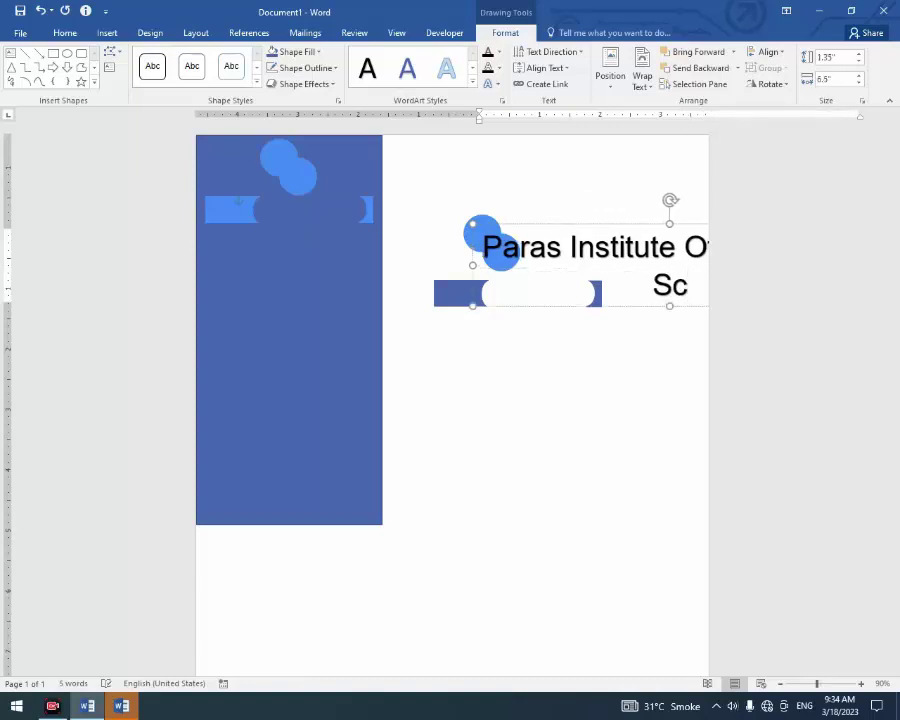
{"action": "type", "text": "ie"}
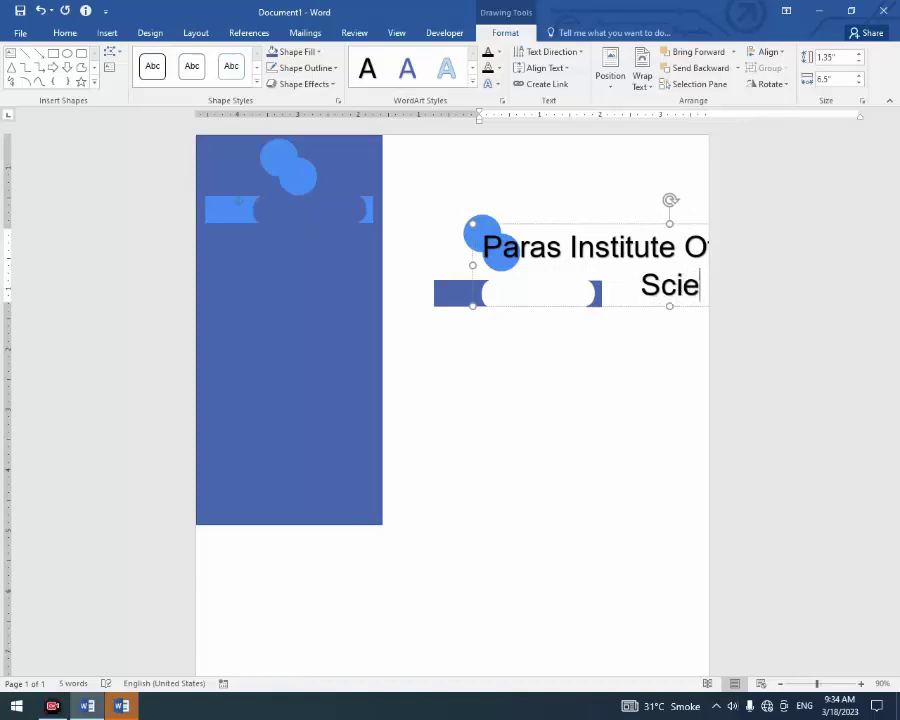
{"action": "type", "text": "nce"}
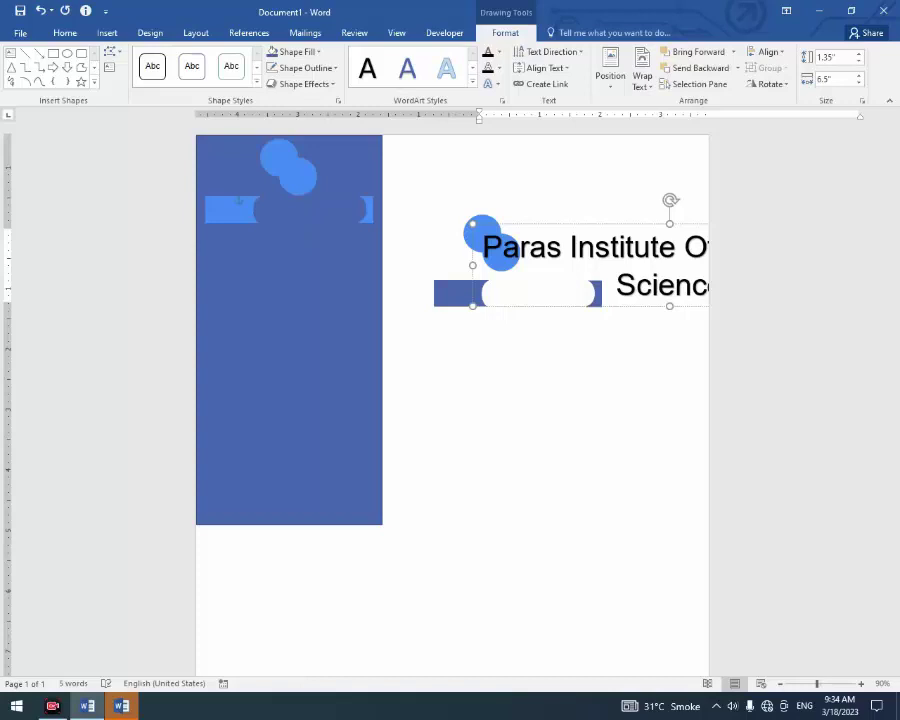
{"action": "left_click_drag", "start_coordinate": [474, 267], "coordinate": [318, 266]}
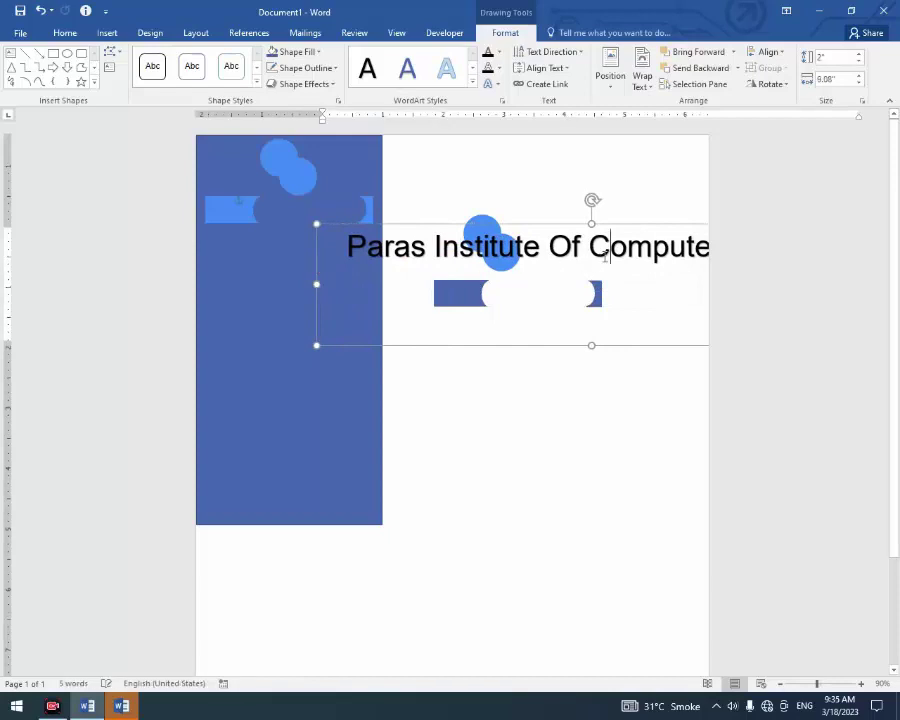
Set the title to Times New Roman and move its box to the top of the page.
{"action": "triple_click", "coordinate": [602, 254]}
{"action": "left_click", "coordinate": [64, 33]}
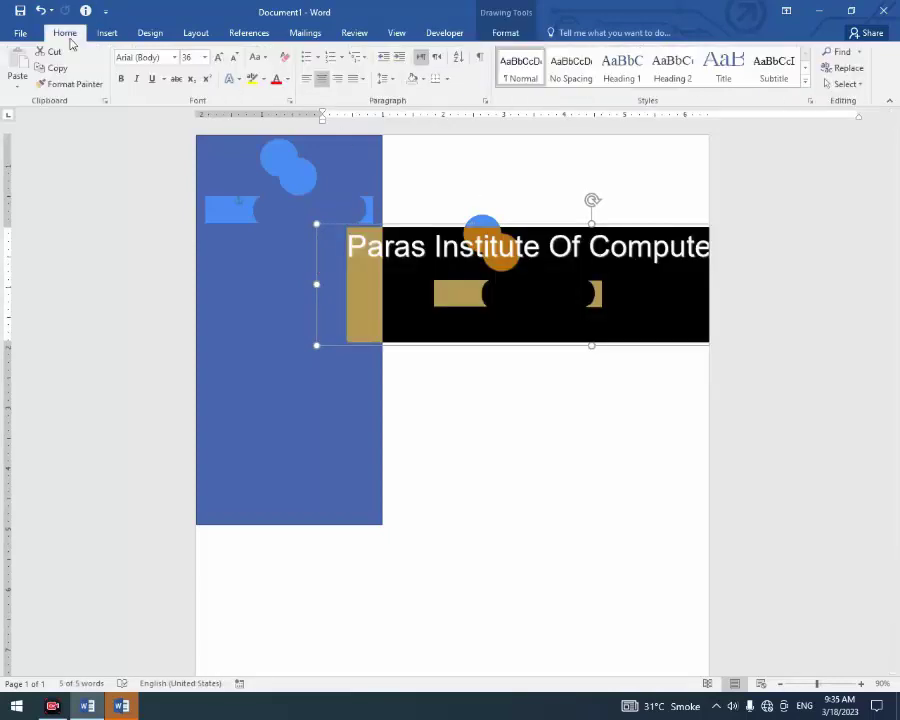
{"action": "left_click", "coordinate": [174, 58]}
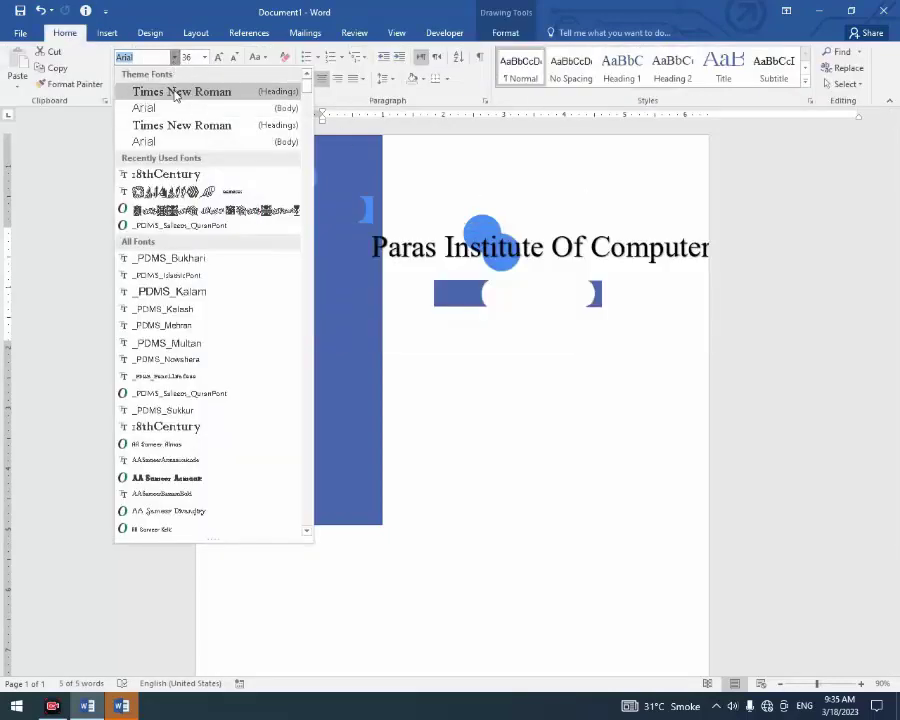
{"action": "left_click", "coordinate": [175, 92]}
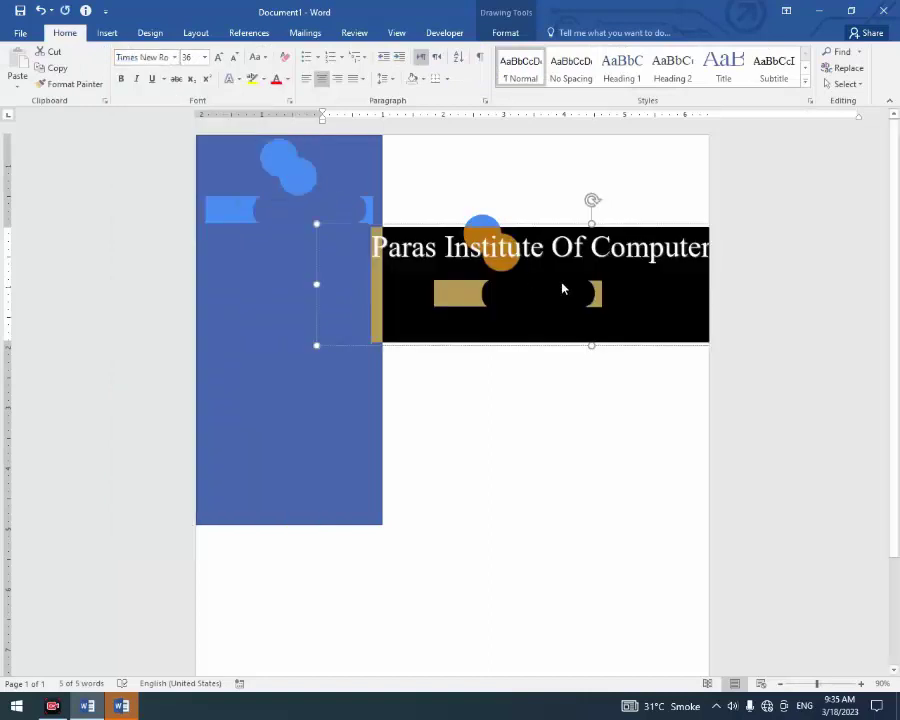
{"action": "mouse_move", "coordinate": [560, 222]}
{"action": "left_mouse_down"}
{"action": "mouse_move", "coordinate": [568, 121]}
{"action": "mouse_move", "coordinate": [581, 123]}
{"action": "left_mouse_up"}
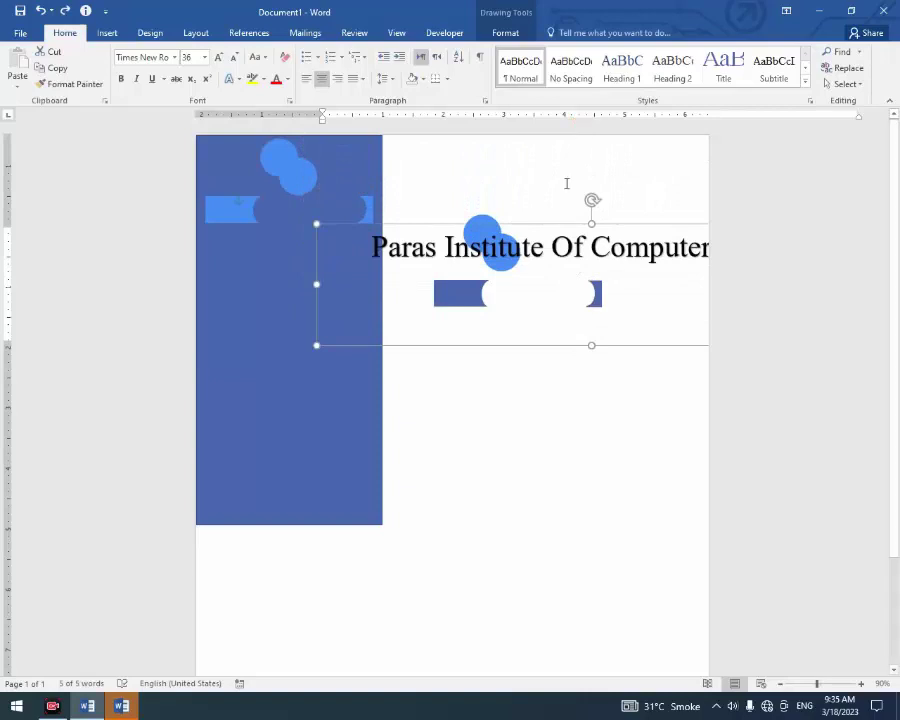
{"action": "left_click_drag", "start_coordinate": [577, 228], "coordinate": [576, 141]}
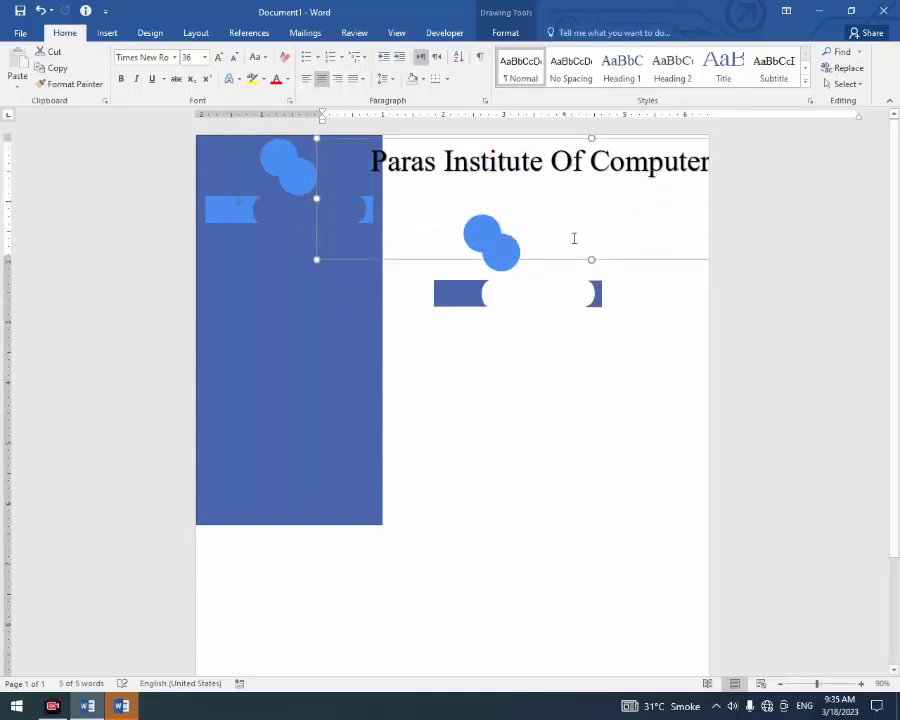
{"action": "left_click_drag", "start_coordinate": [590, 259], "coordinate": [587, 181]}
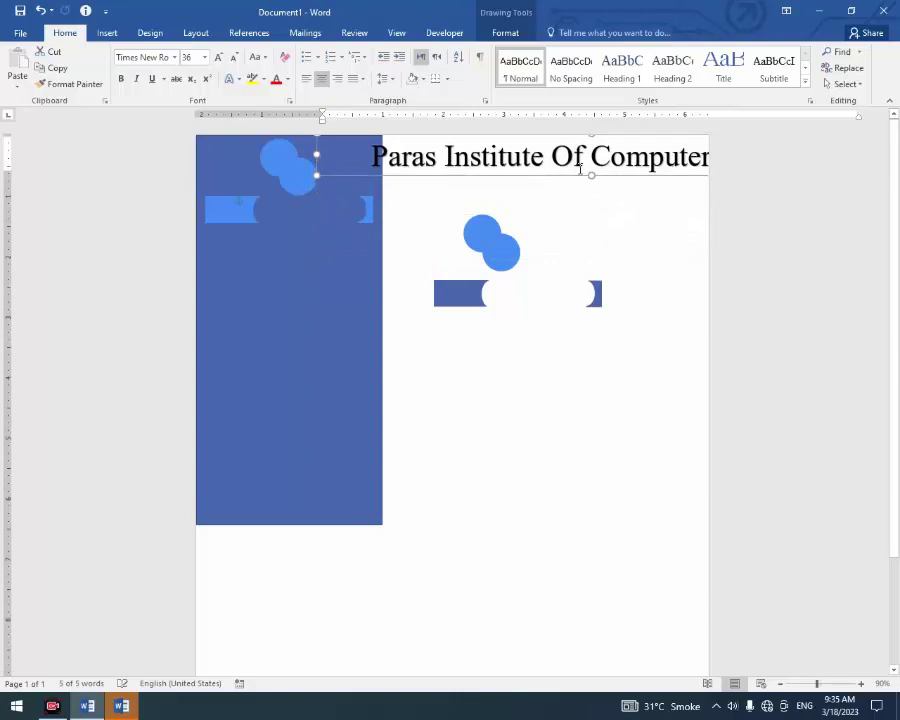
Shrink the title font to 26 pt and narrow the blue sidebar slightly.
{"action": "left_click", "coordinate": [581, 165]}
{"action": "triple_click", "coordinate": [581, 165]}
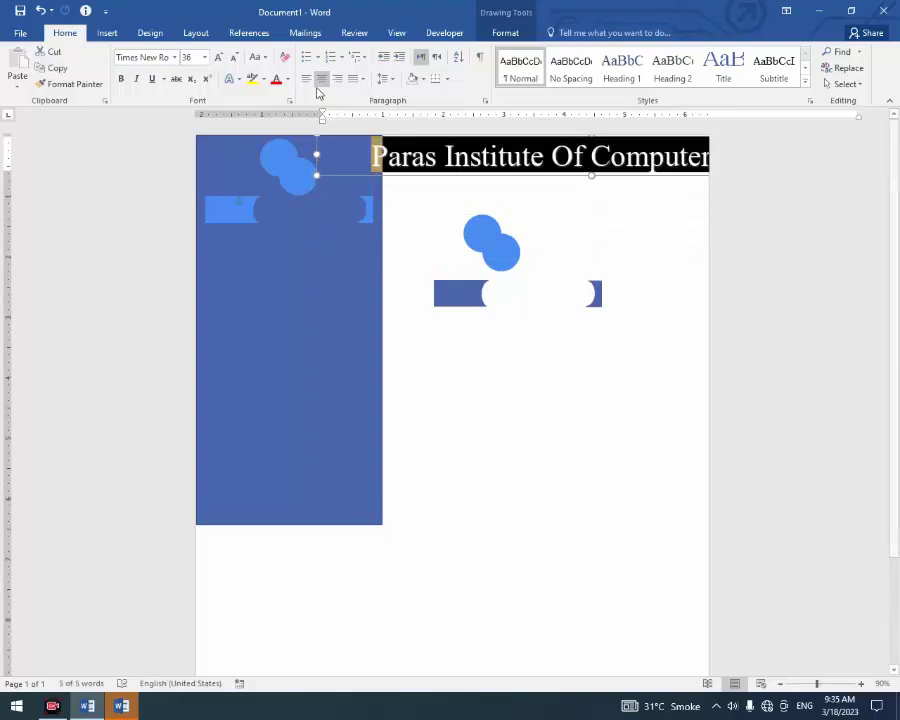
{"action": "left_click", "coordinate": [231, 58]}
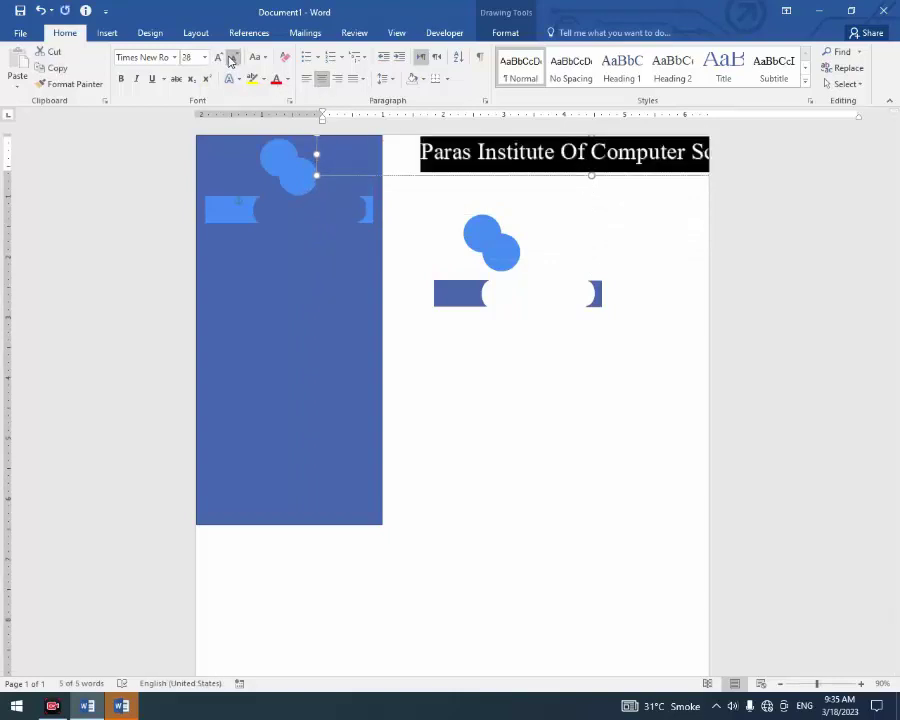
{"action": "left_click_drag", "start_coordinate": [566, 180], "coordinate": [530, 175]}
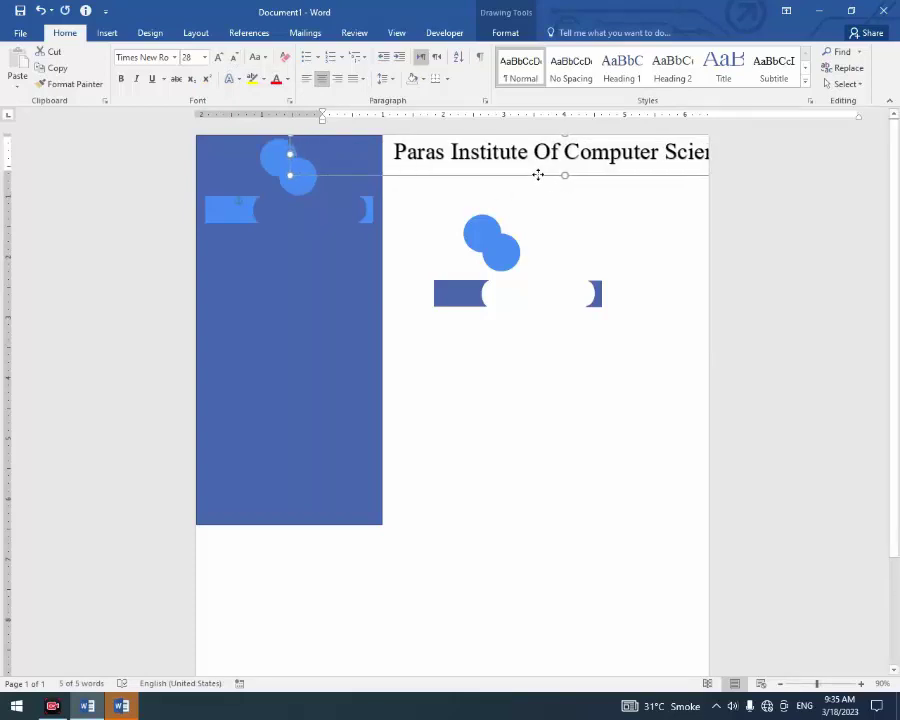
{"action": "left_click", "coordinate": [521, 152]}
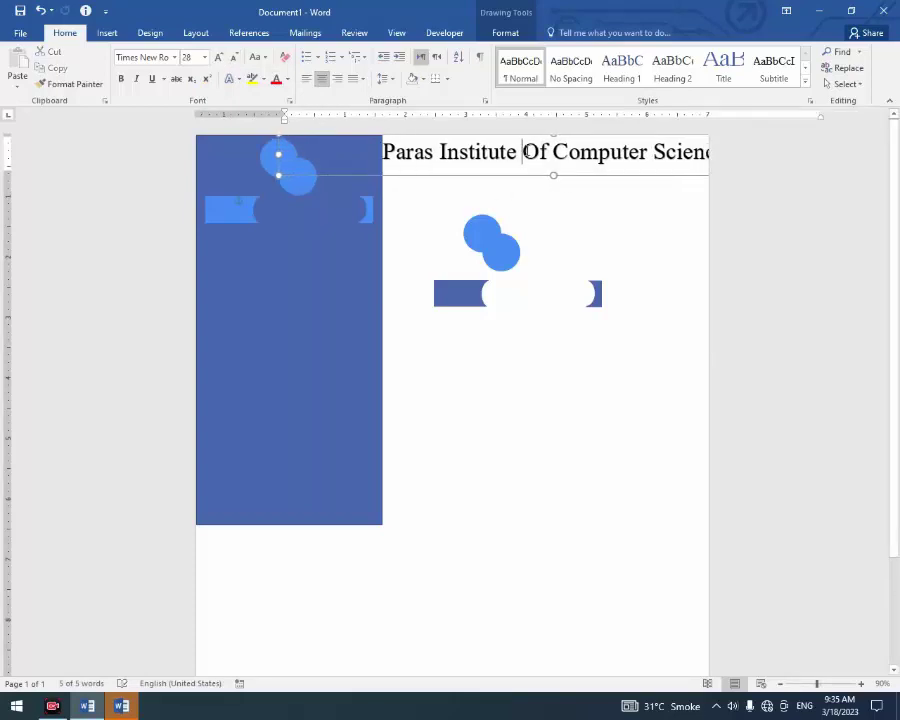
{"action": "left_click", "coordinate": [362, 309]}
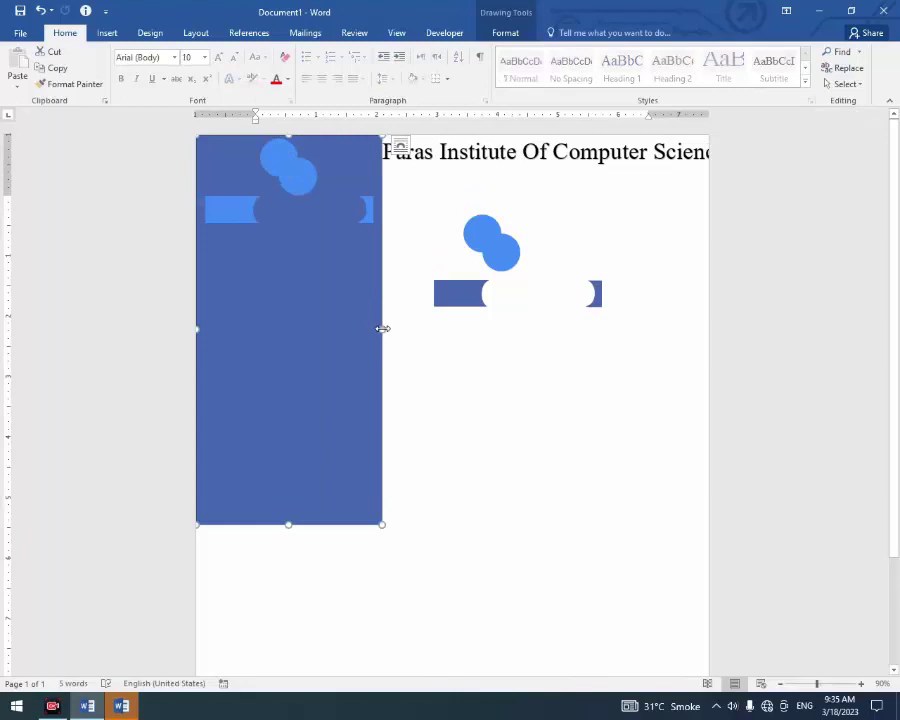
{"action": "left_click_drag", "start_coordinate": [382, 327], "coordinate": [374, 328]}
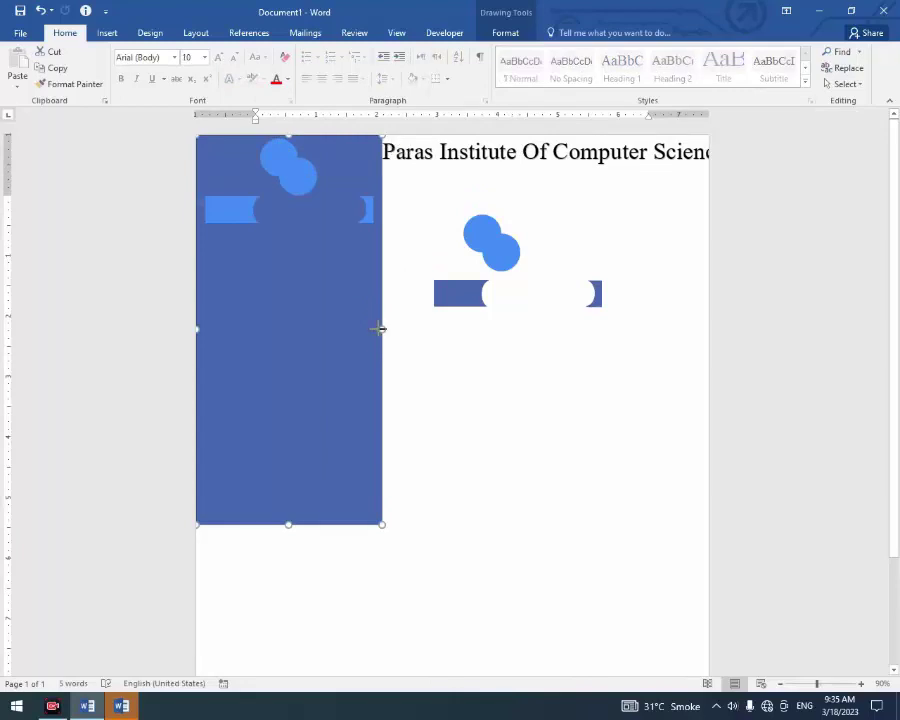
{"action": "left_click", "coordinate": [458, 152]}
{"action": "left_click_drag", "start_coordinate": [474, 178], "coordinate": [463, 175]}
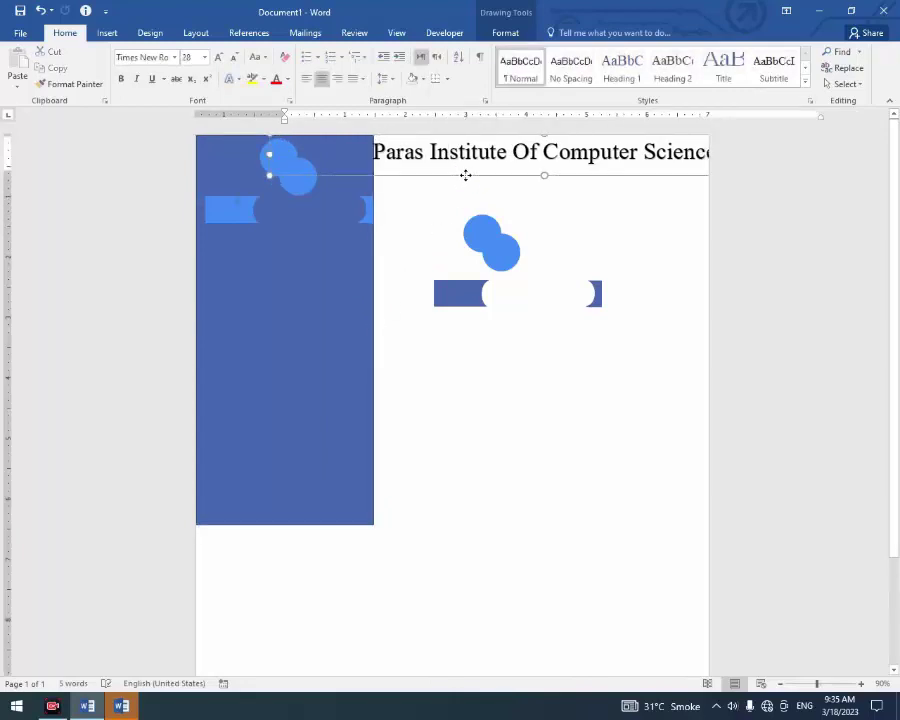
{"action": "triple_click", "coordinate": [474, 151]}
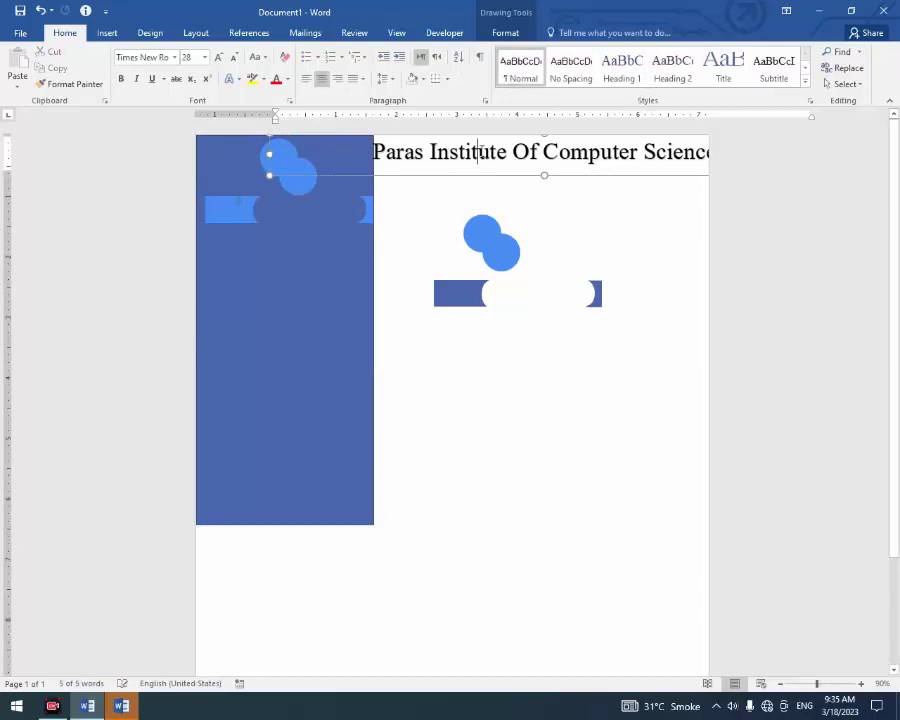
{"action": "left_click", "coordinate": [238, 63]}
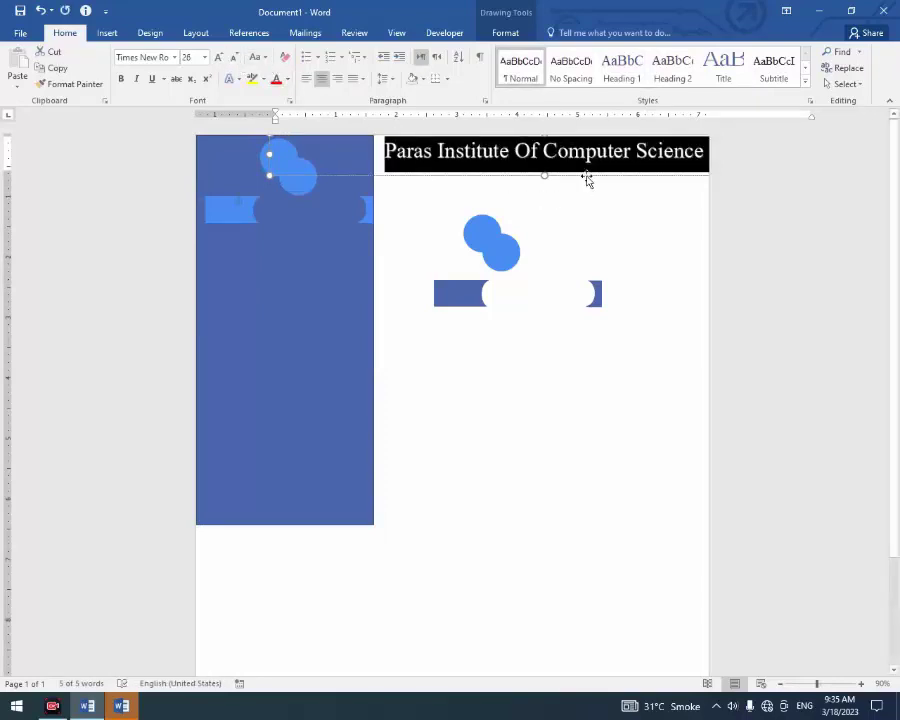
{"action": "left_click", "coordinate": [585, 178]}
Position the title box along the page top just right of the blue sidebar.
{"action": "key", "text": "Left"}
{"action": "key", "text": "Left"}
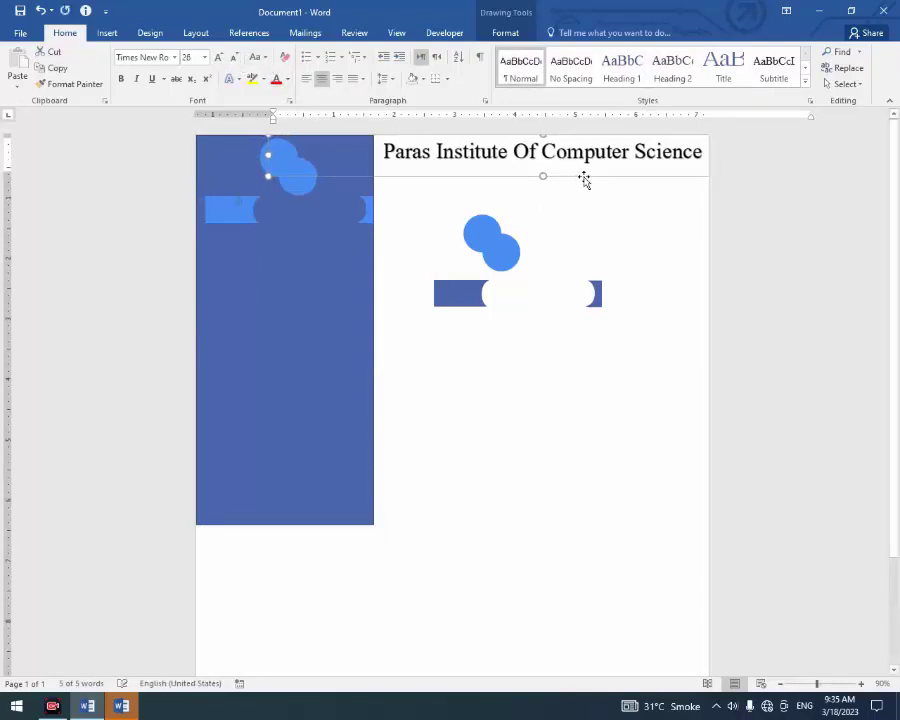
{"action": "key", "text": "Left"}
{"action": "key", "text": "Left"}
{"action": "key", "text": "Left"}
{"action": "key", "text": "Left"}
{"action": "key", "text": "Right"}
{"action": "key", "text": "Up"}
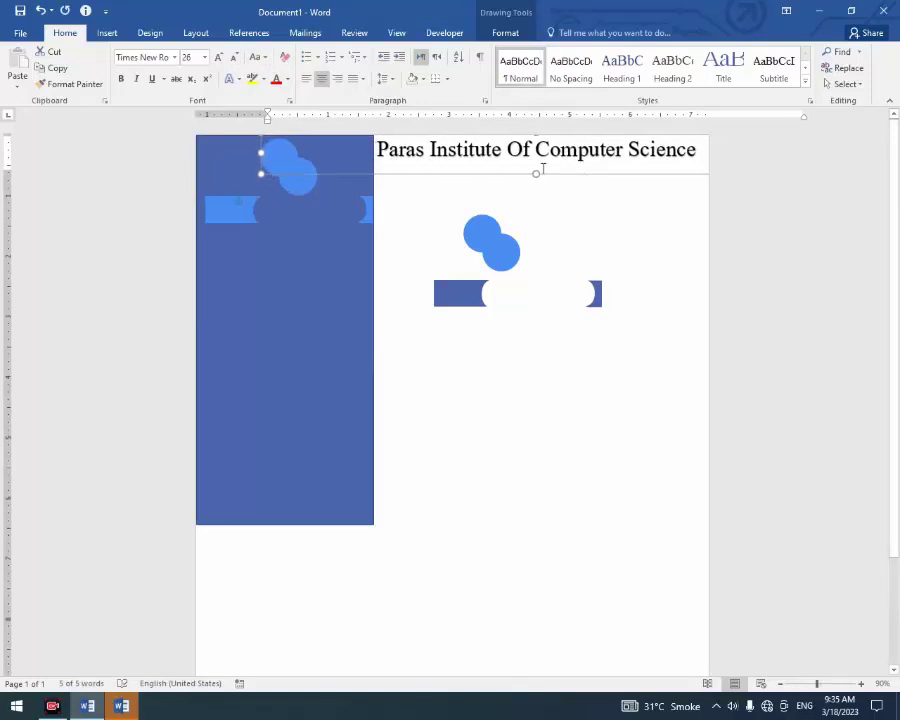
{"action": "left_click_drag", "start_coordinate": [538, 171], "coordinate": [538, 167]}
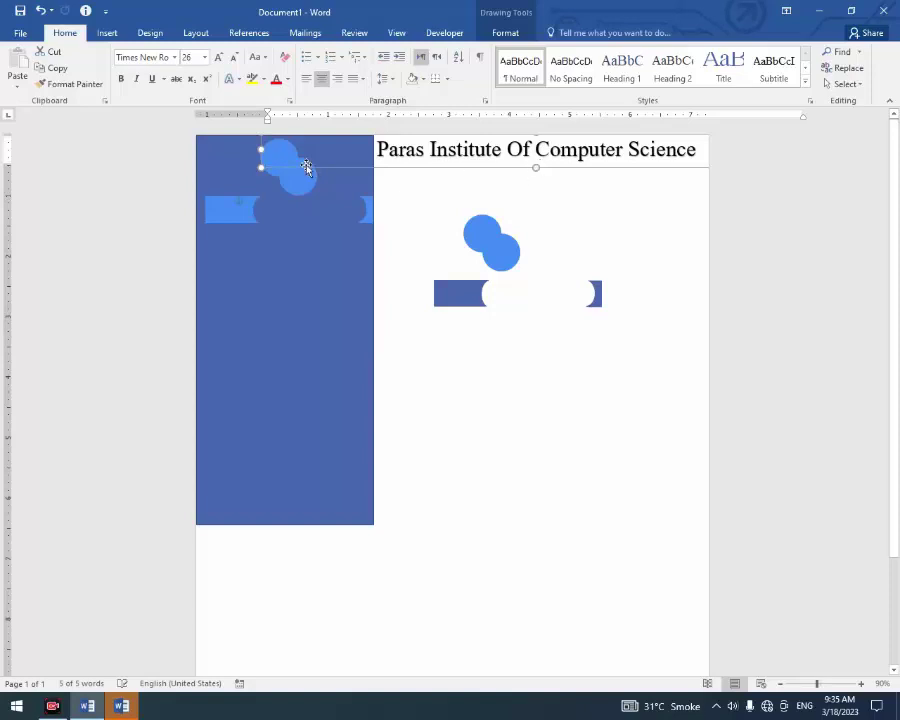
{"action": "left_click_drag", "start_coordinate": [258, 148], "coordinate": [439, 150]}
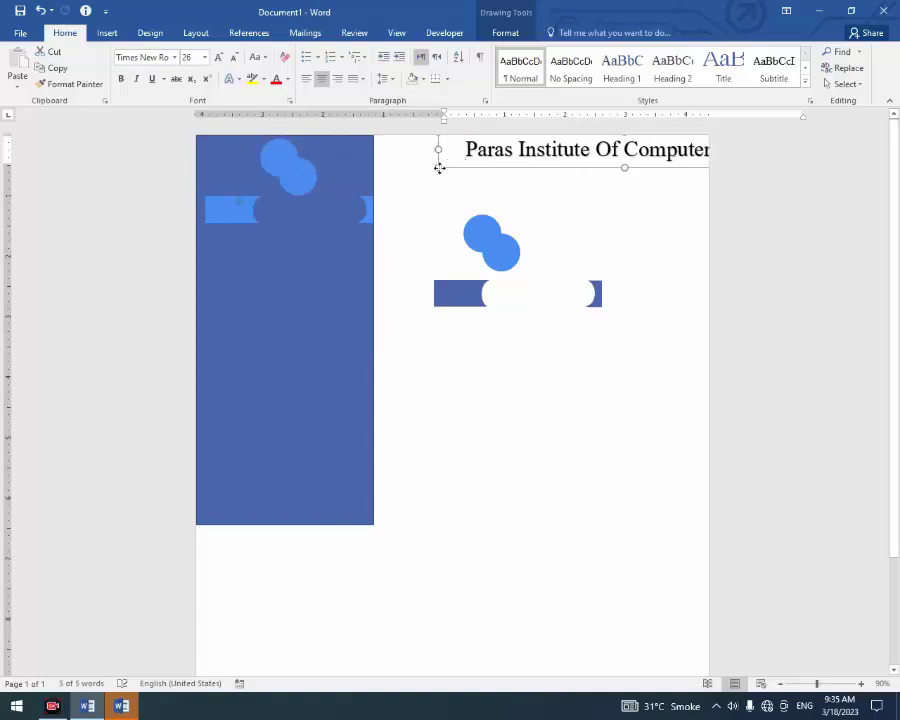
{"action": "left_click_drag", "start_coordinate": [439, 168], "coordinate": [378, 167]}
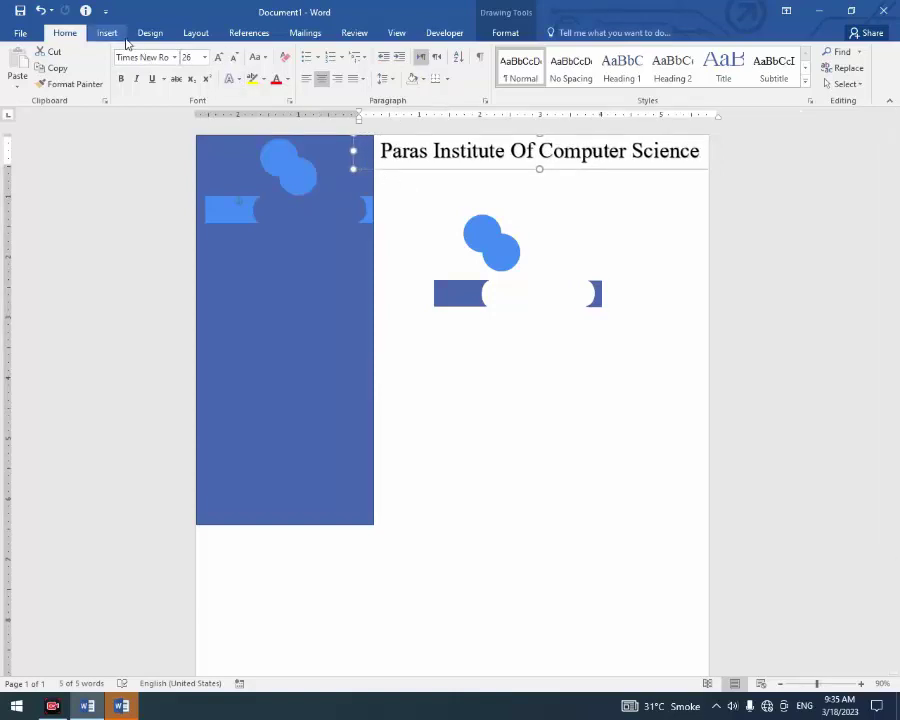
Colour the institute title red.
{"action": "left_click", "coordinate": [287, 79]}
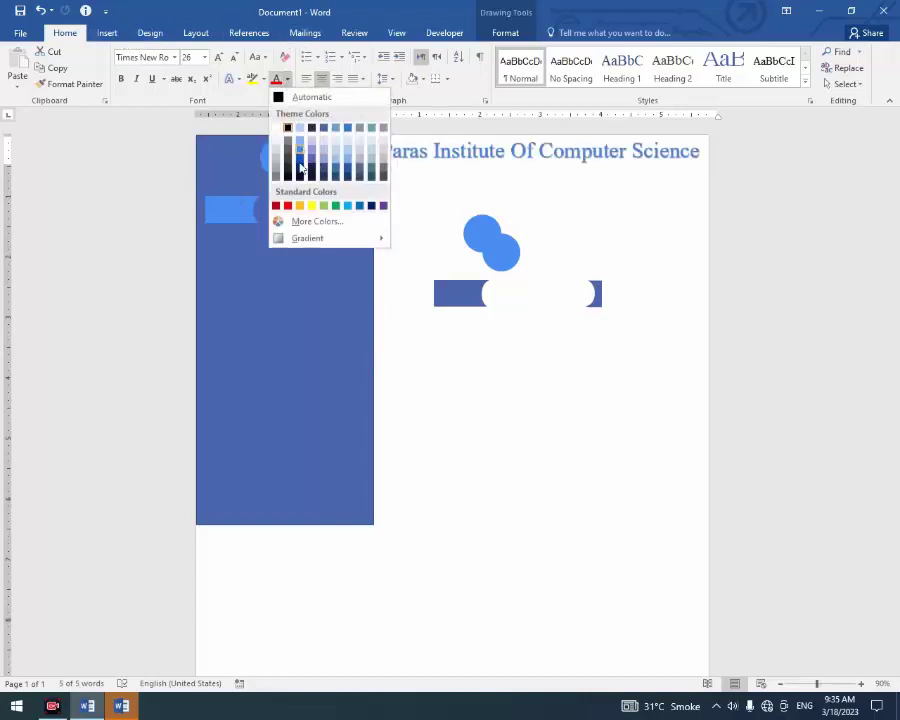
{"action": "left_click", "coordinate": [287, 207]}
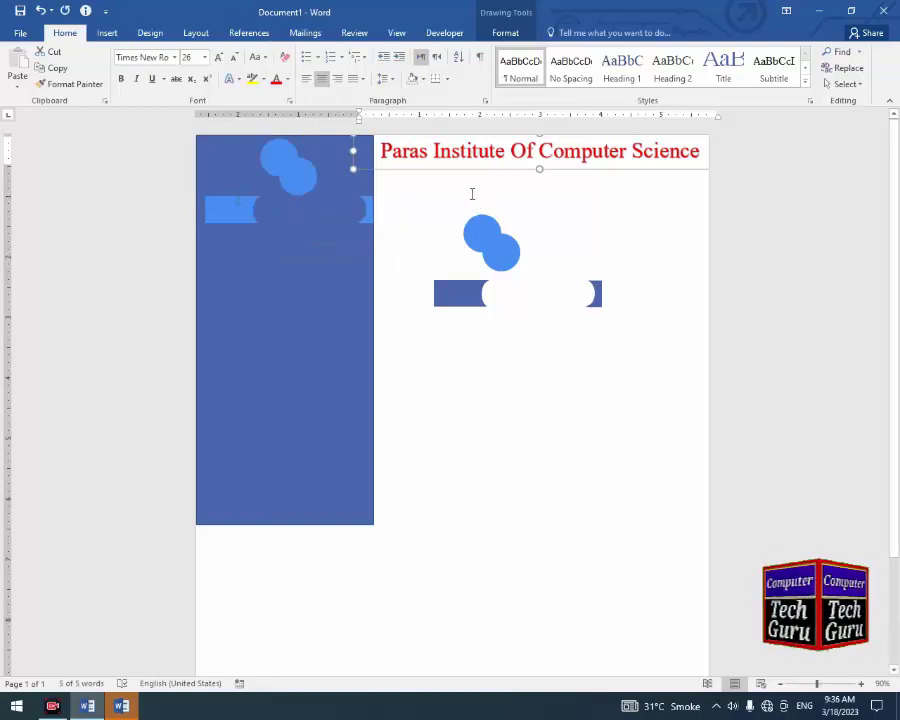
{"action": "left_click", "coordinate": [469, 197]}
Make the light-blue rounded bar in the sidebar slightly narrower.
{"action": "left_click", "coordinate": [362, 218]}
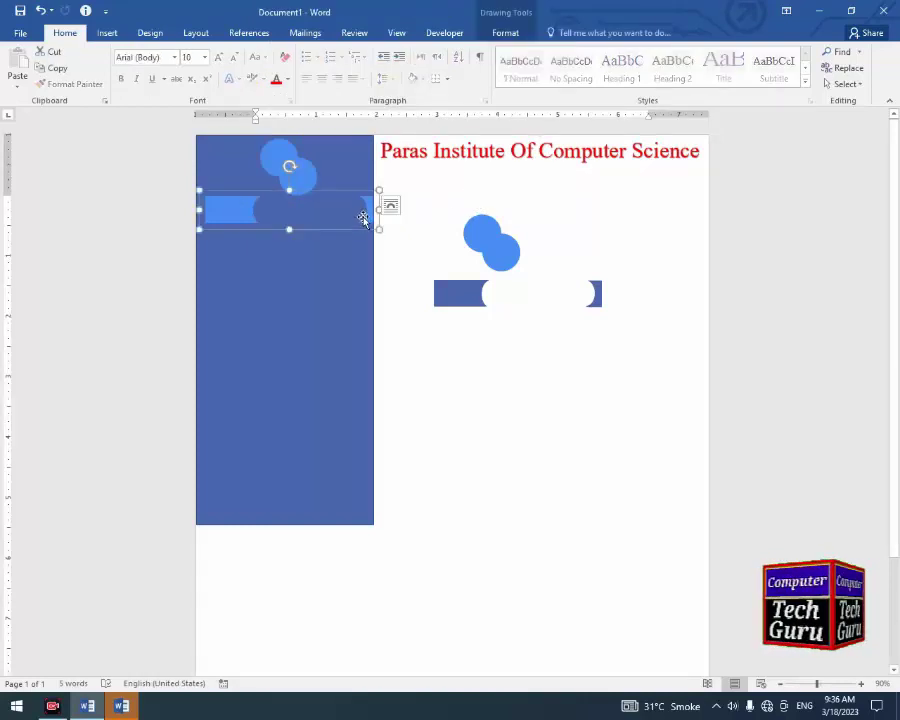
{"action": "left_click_drag", "start_coordinate": [378, 210], "coordinate": [373, 213]}
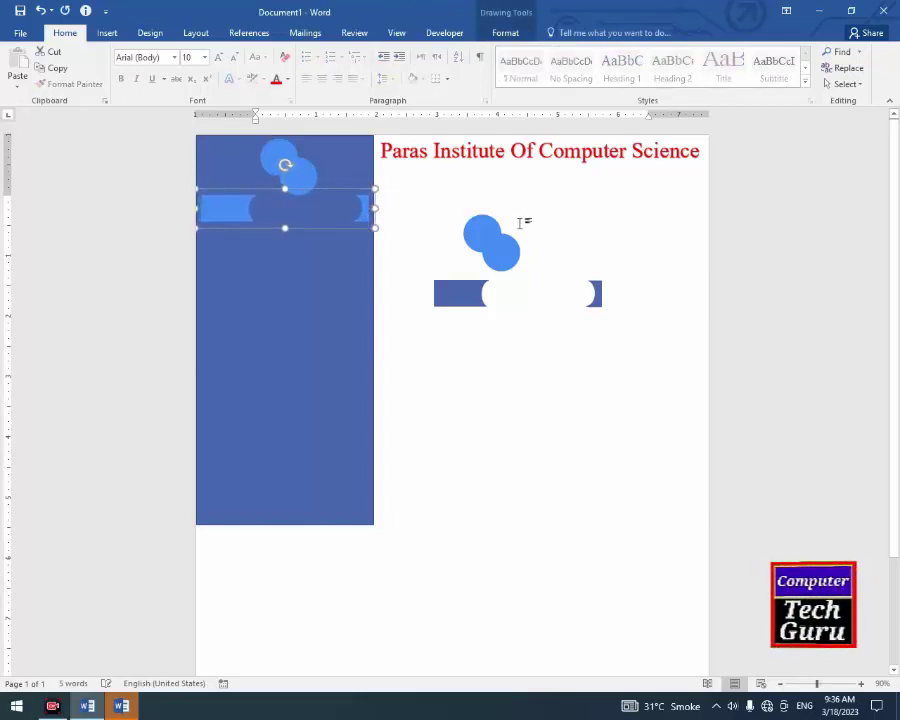
{"action": "left_click", "coordinate": [513, 167]}
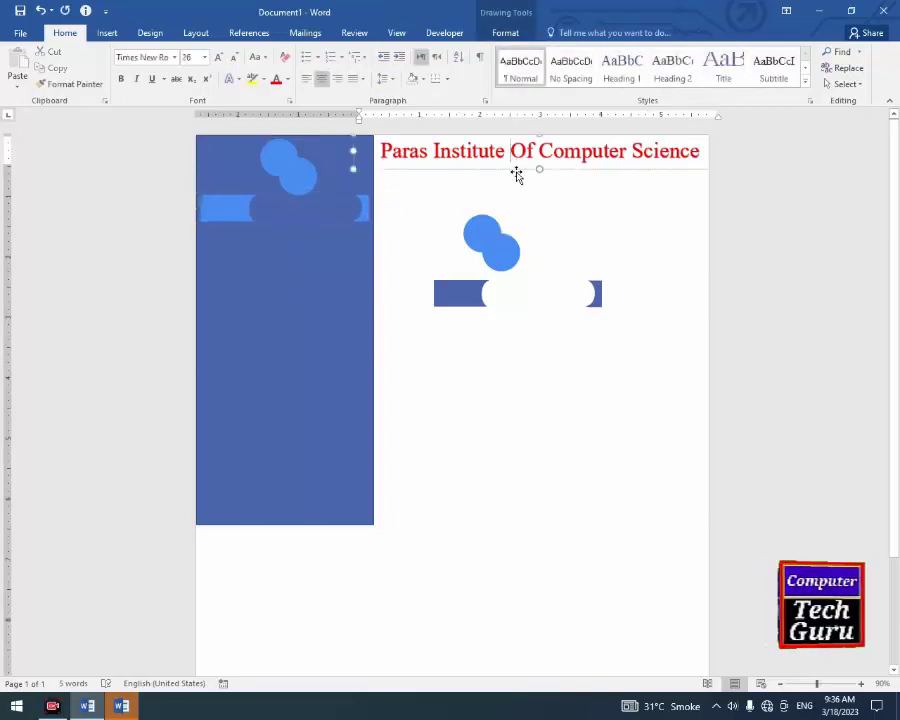
Duplicate the title box below the original and retype it as '& Information Technology'.
{"action": "key", "text": "ctrl+c"}
{"action": "key", "text": "ctrl+v"}
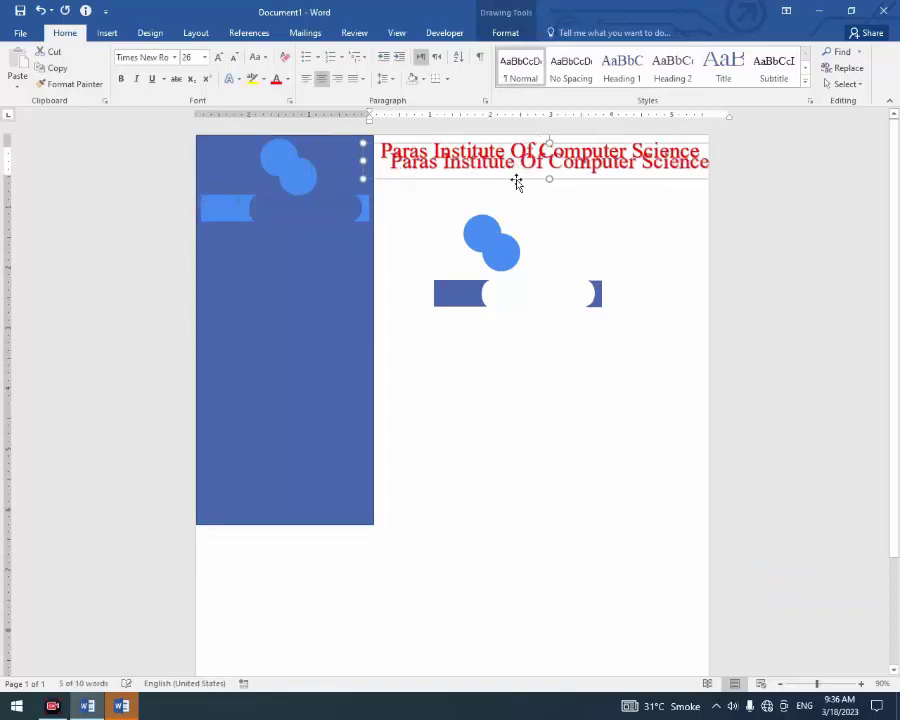
{"action": "left_click_drag", "start_coordinate": [516, 182], "coordinate": [508, 189]}
{"action": "left_click_drag", "start_coordinate": [704, 174], "coordinate": [381, 176]}
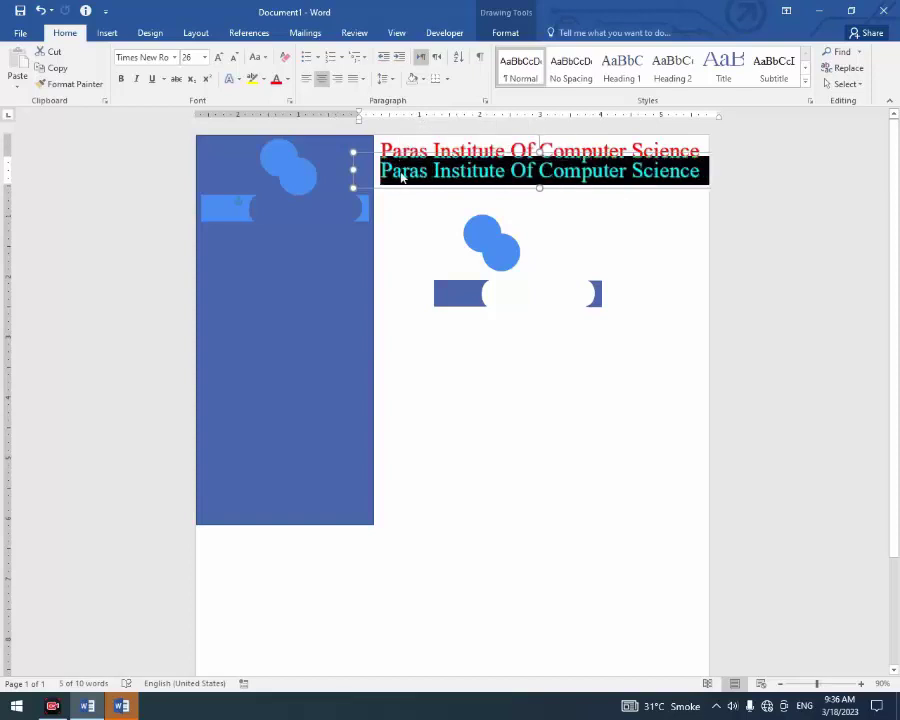
{"action": "type", "text": "&"}
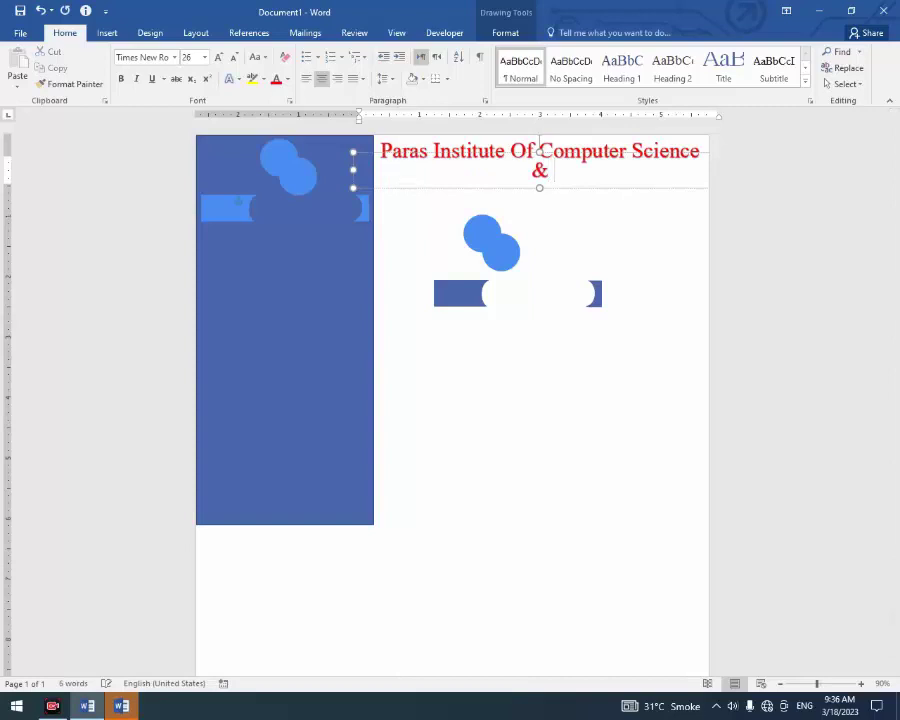
{"action": "type", "text": " Info"}
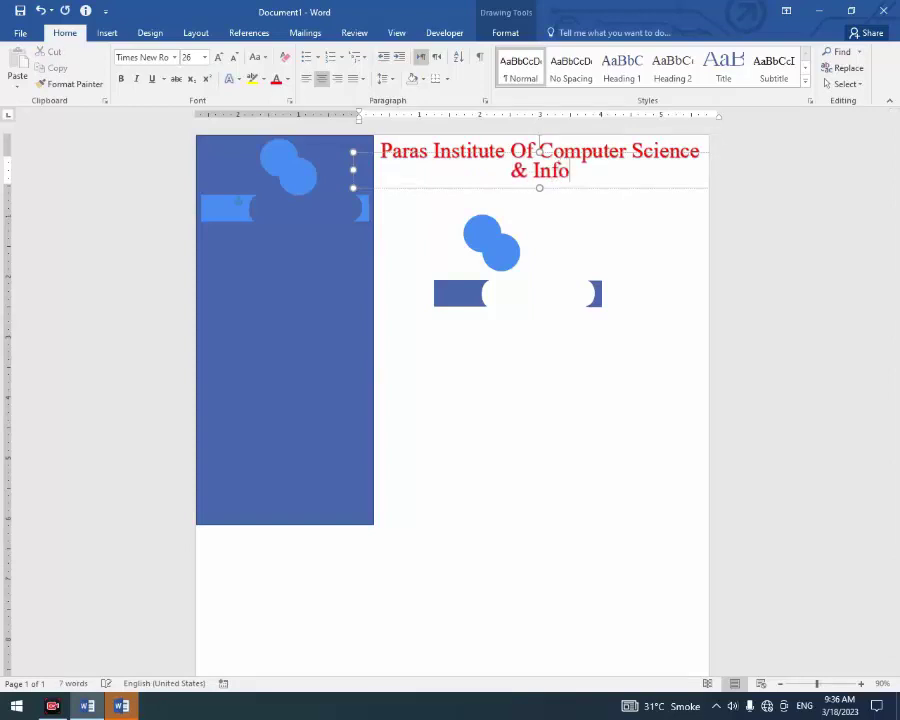
{"action": "type", "text": "rmatio"}
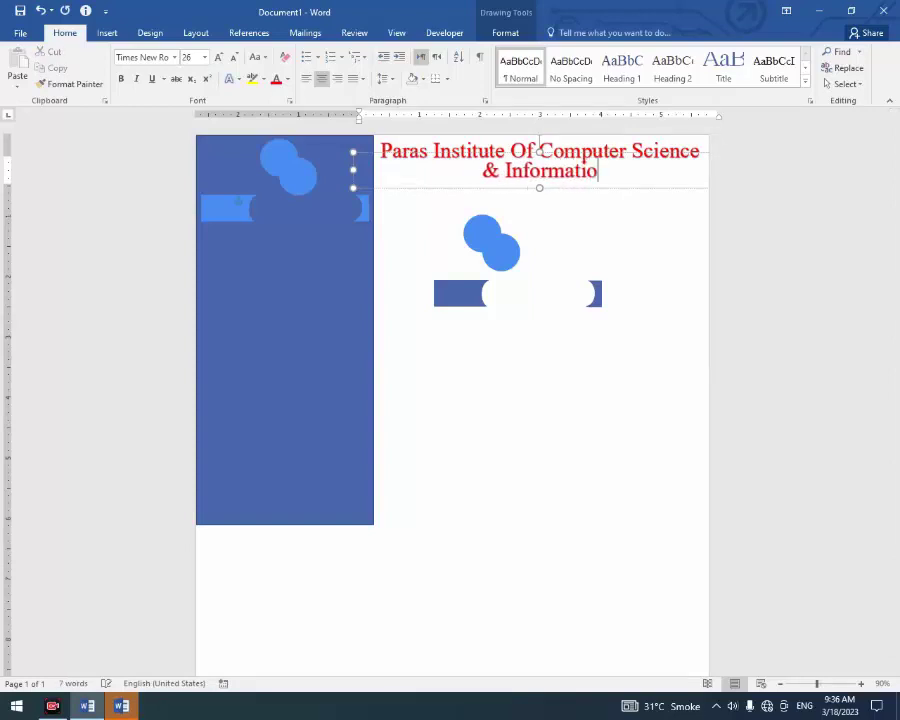
{"action": "type", "text": "n Te"}
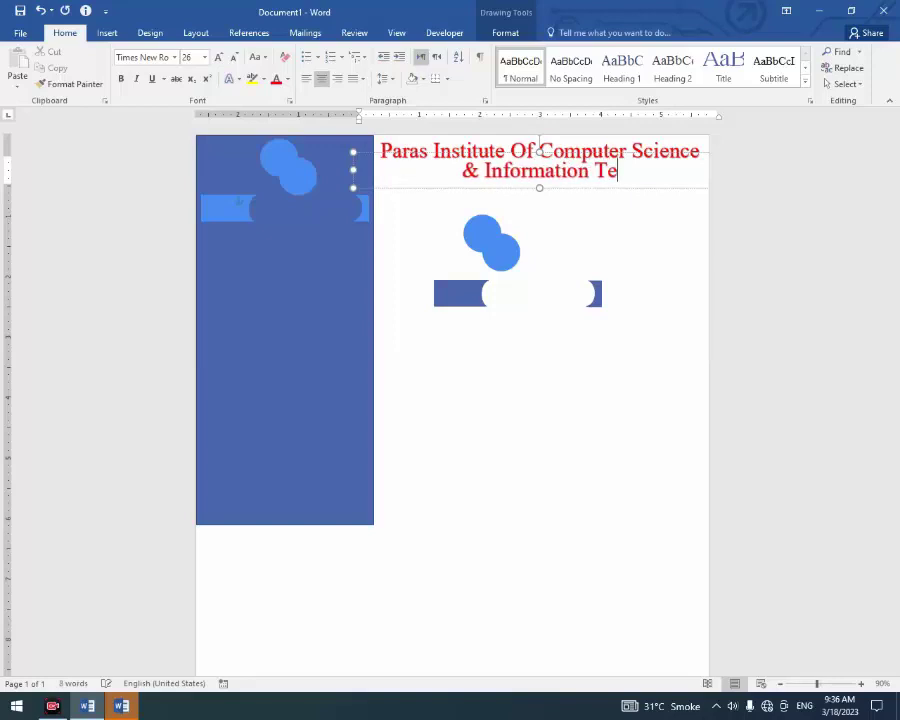
{"action": "type", "text": "ch"}
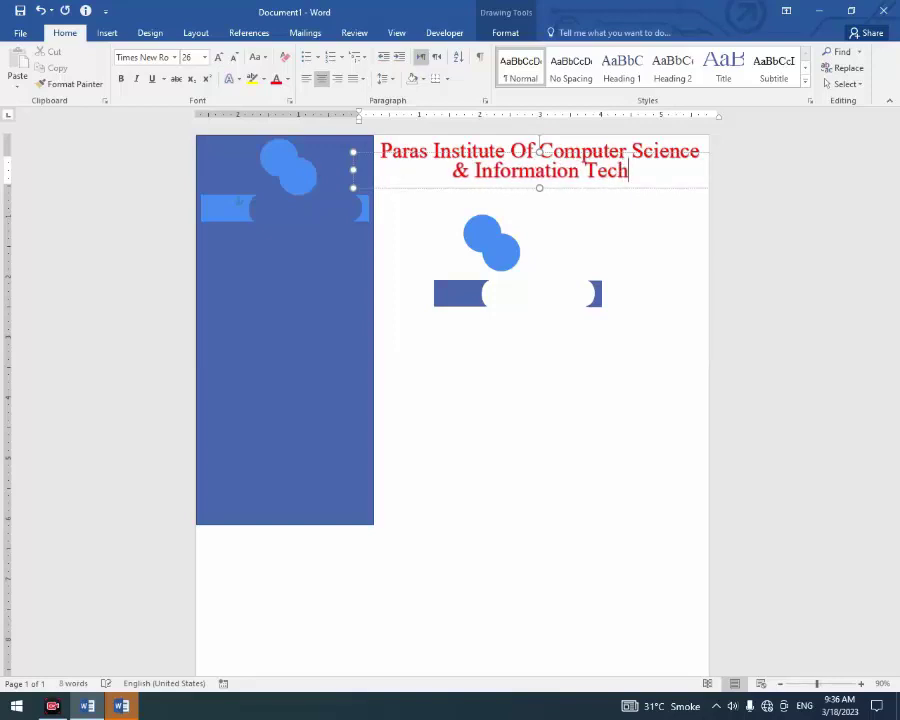
{"action": "type", "text": "nolog"}
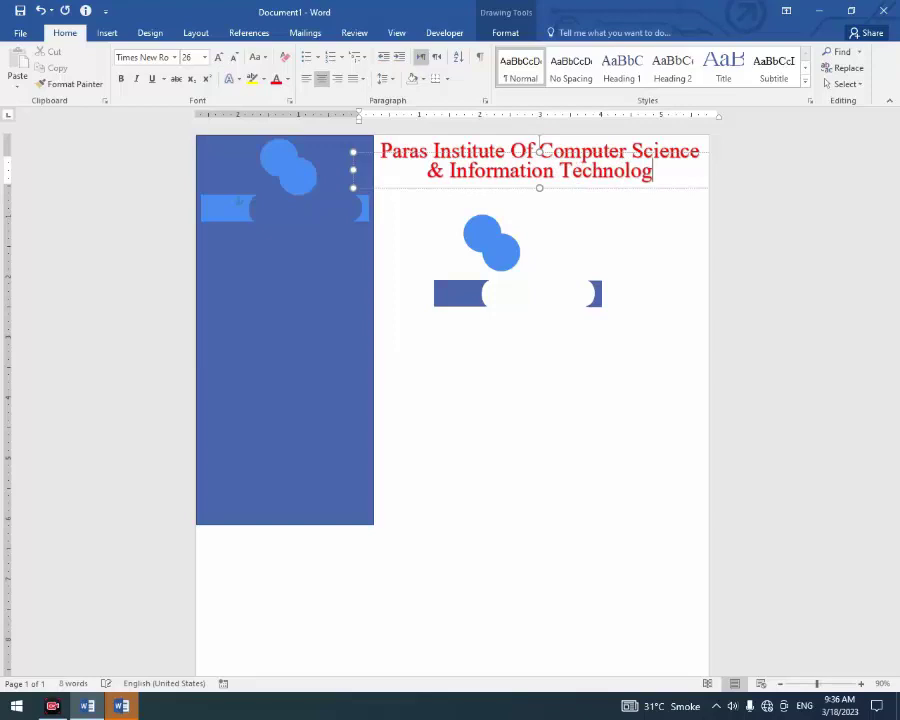
{"action": "type", "text": "y"}
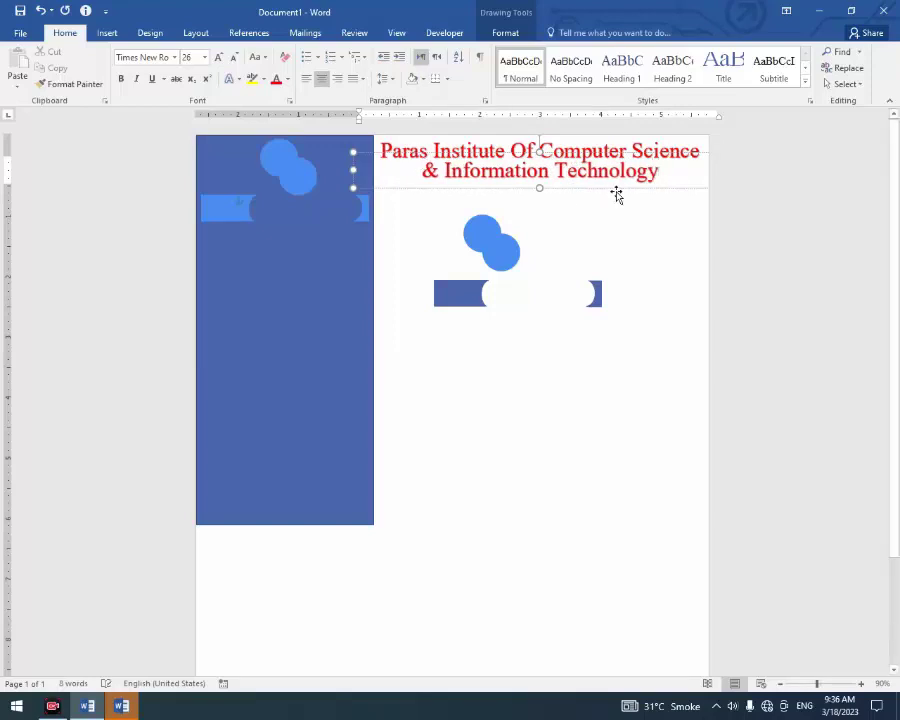
{"action": "left_click_drag", "start_coordinate": [664, 170], "coordinate": [402, 178]}
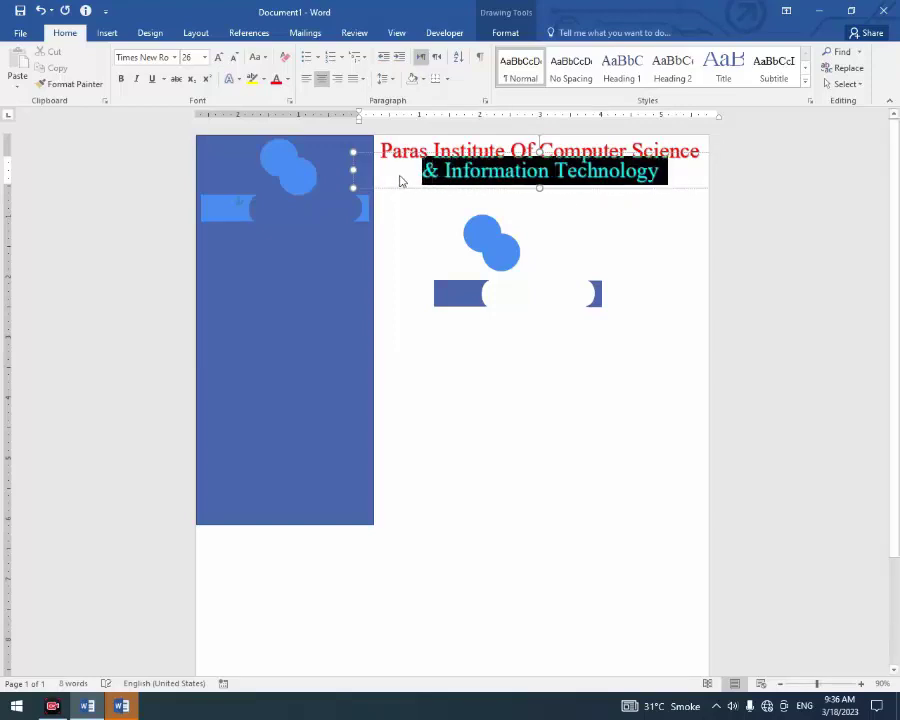
{"action": "left_click", "coordinate": [476, 193]}
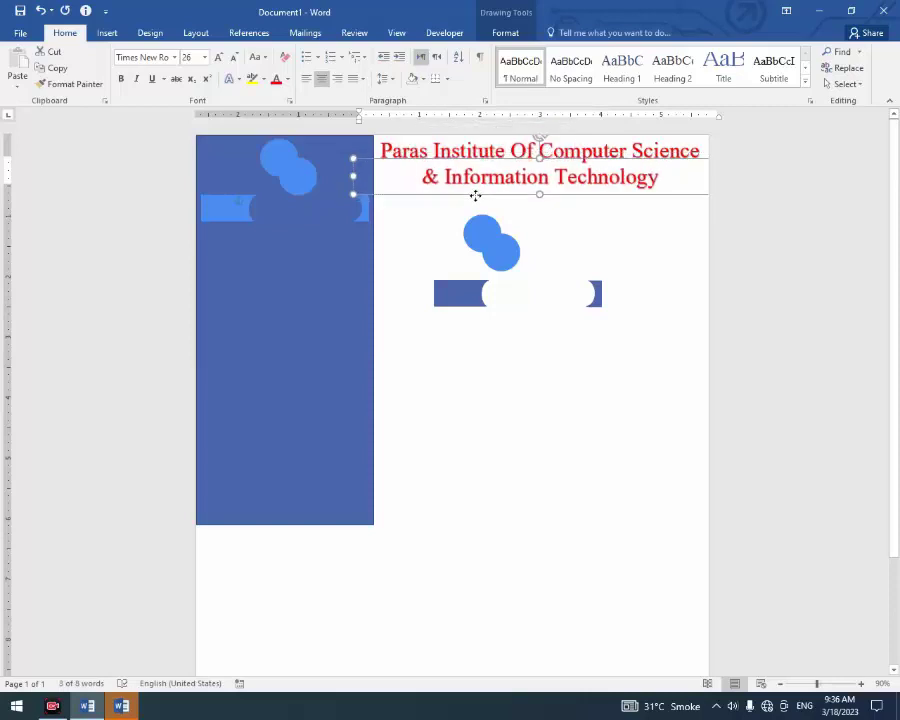
{"action": "left_click_drag", "start_coordinate": [475, 195], "coordinate": [475, 192]}
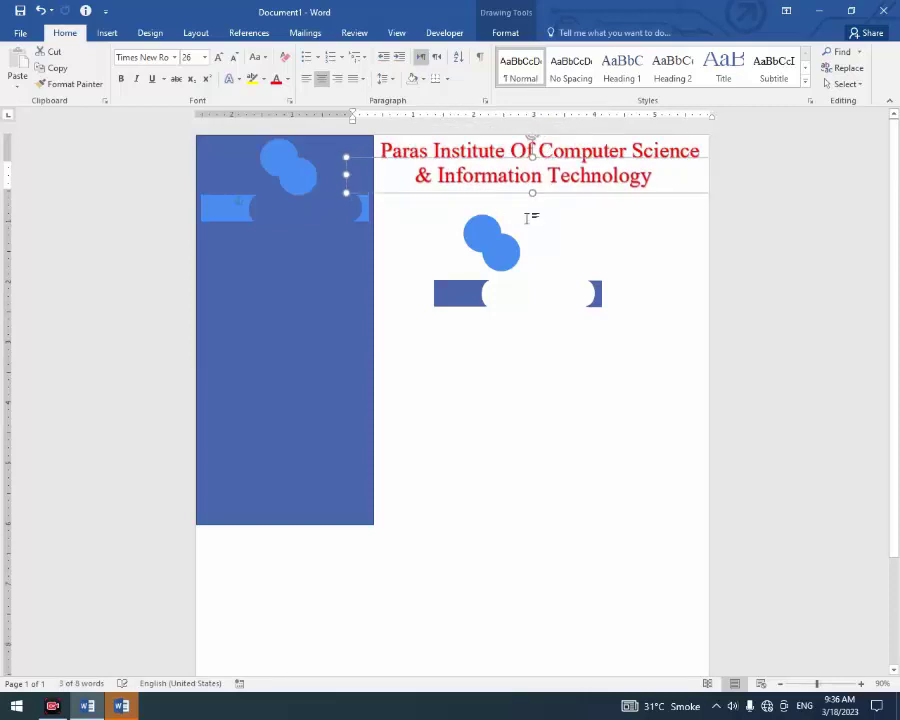
Draw a thin 0.3" by 5.16" rectangle bar beneath the two-line red title.
{"action": "left_click", "coordinate": [621, 391]}
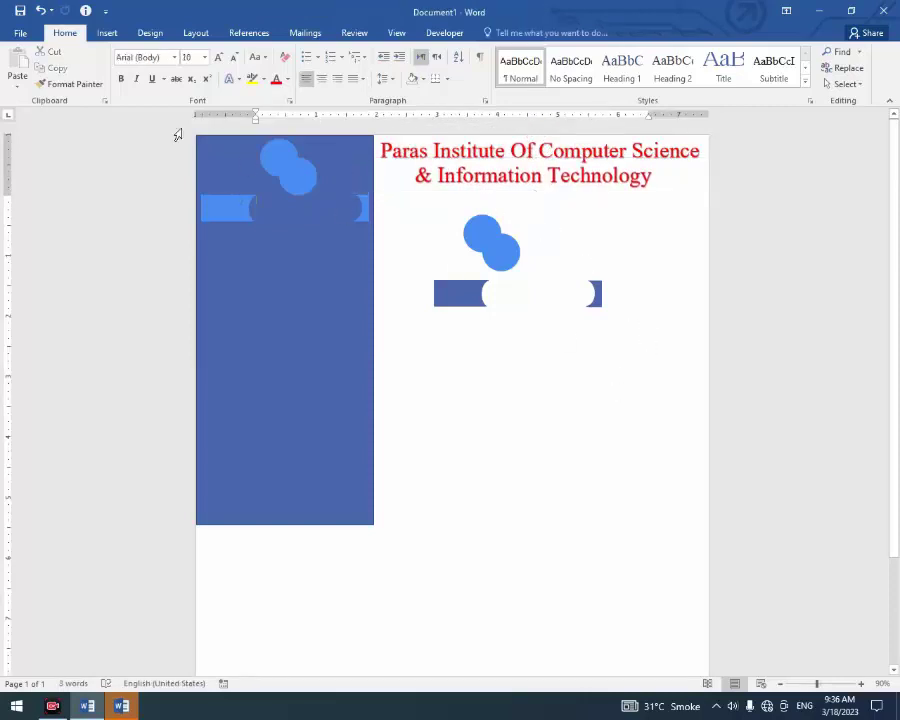
{"action": "left_click", "coordinate": [107, 33]}
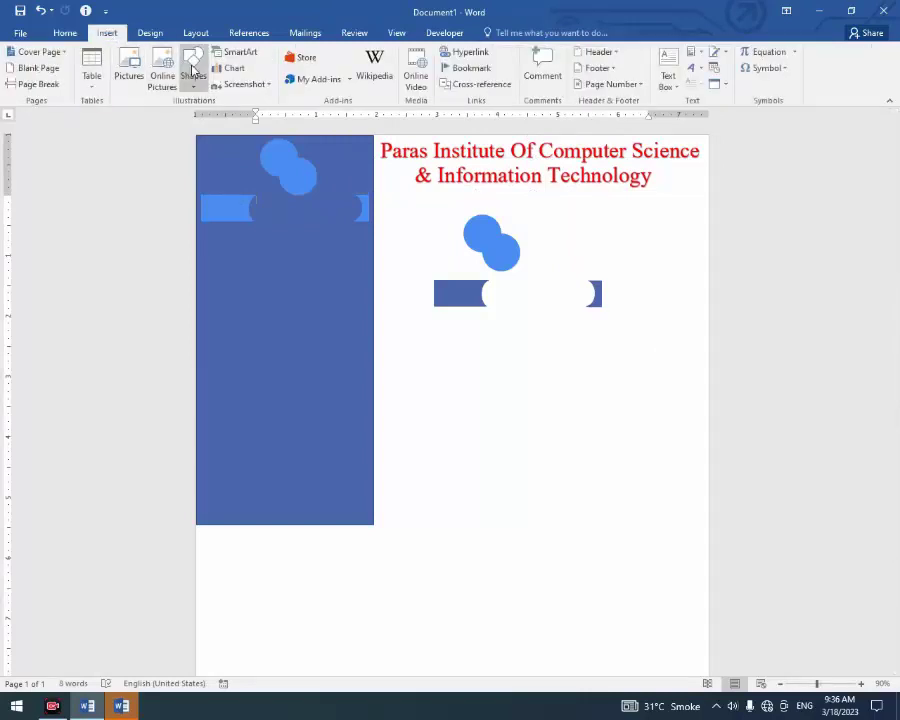
{"action": "left_click", "coordinate": [193, 70]}
{"action": "left_click", "coordinate": [229, 117]}
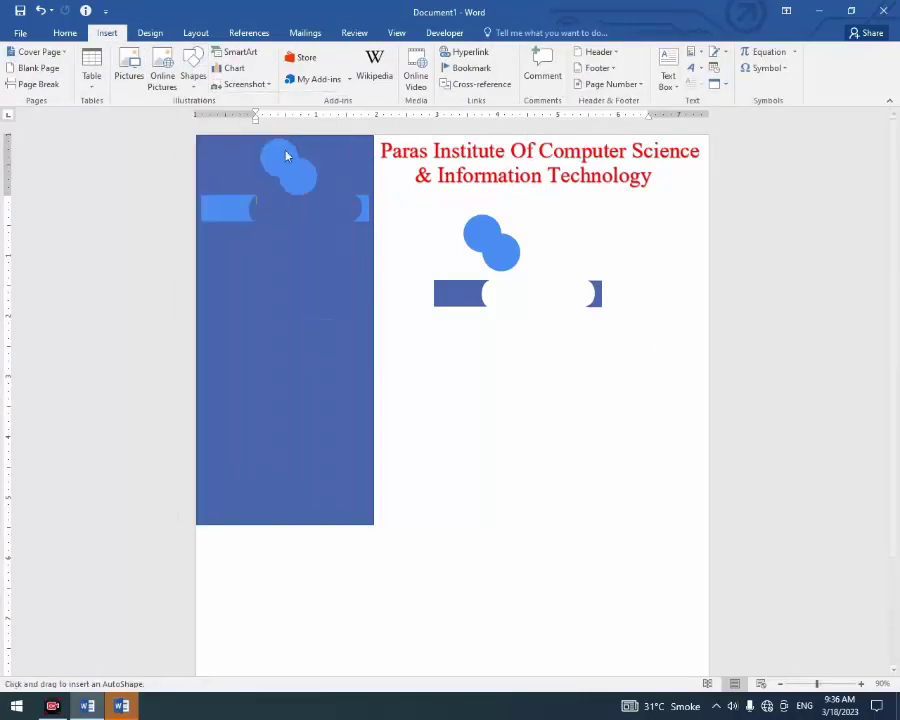
{"action": "mouse_move", "coordinate": [384, 194]}
{"action": "left_mouse_down"}
{"action": "mouse_move", "coordinate": [681, 197]}
{"action": "mouse_move", "coordinate": [698, 211]}
{"action": "left_mouse_up"}
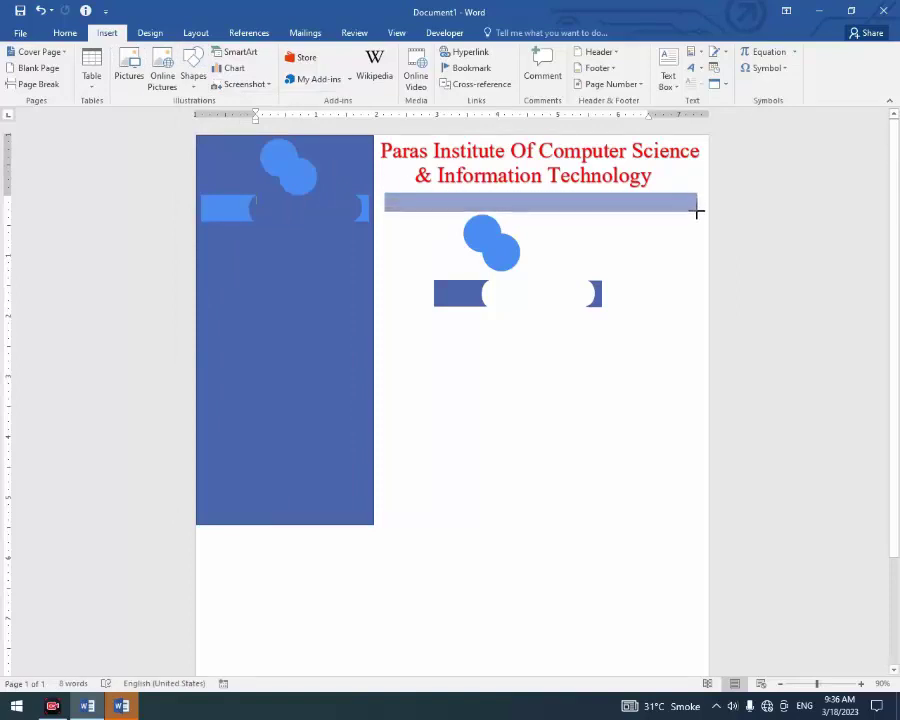
{"action": "right_click", "coordinate": [551, 208]}
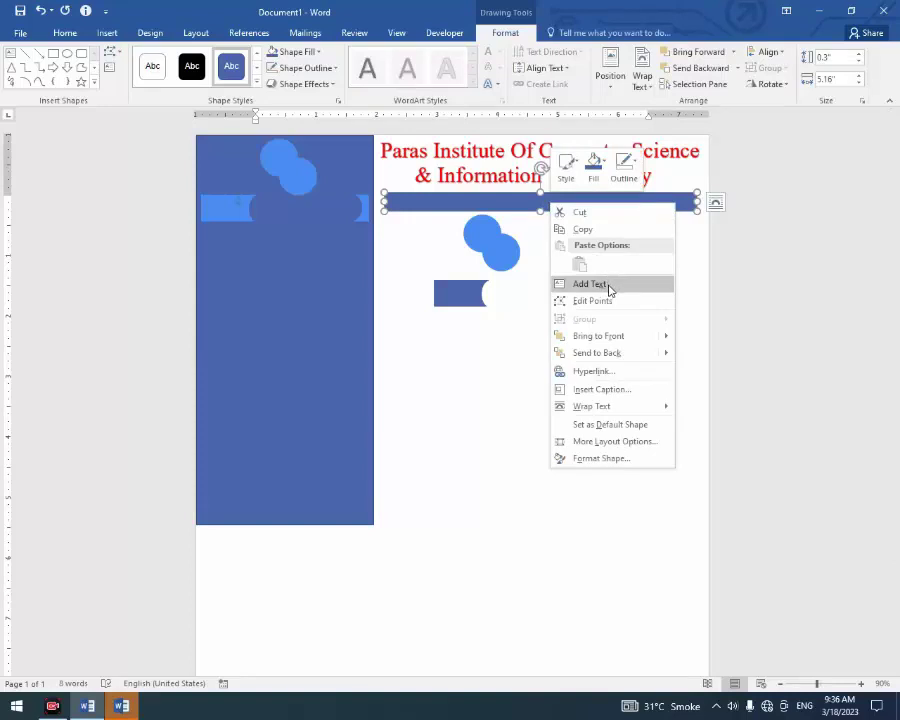
Type the institute's Mirpurkhas address with its phone and cell numbers into the blue bar.
{"action": "left_click", "coordinate": [609, 287]}
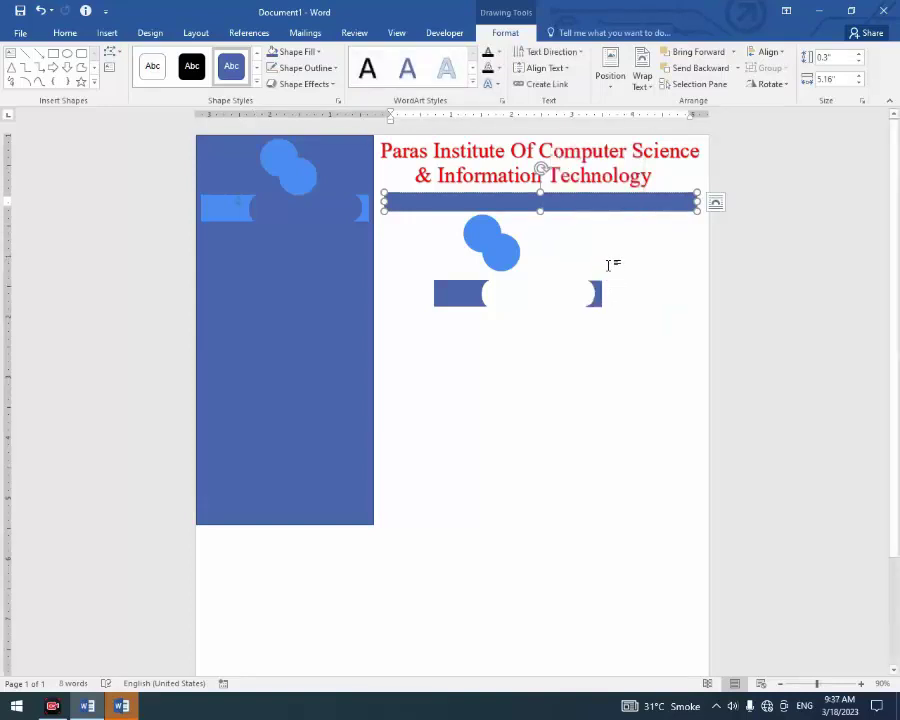
{"action": "type", "text": "ew"}
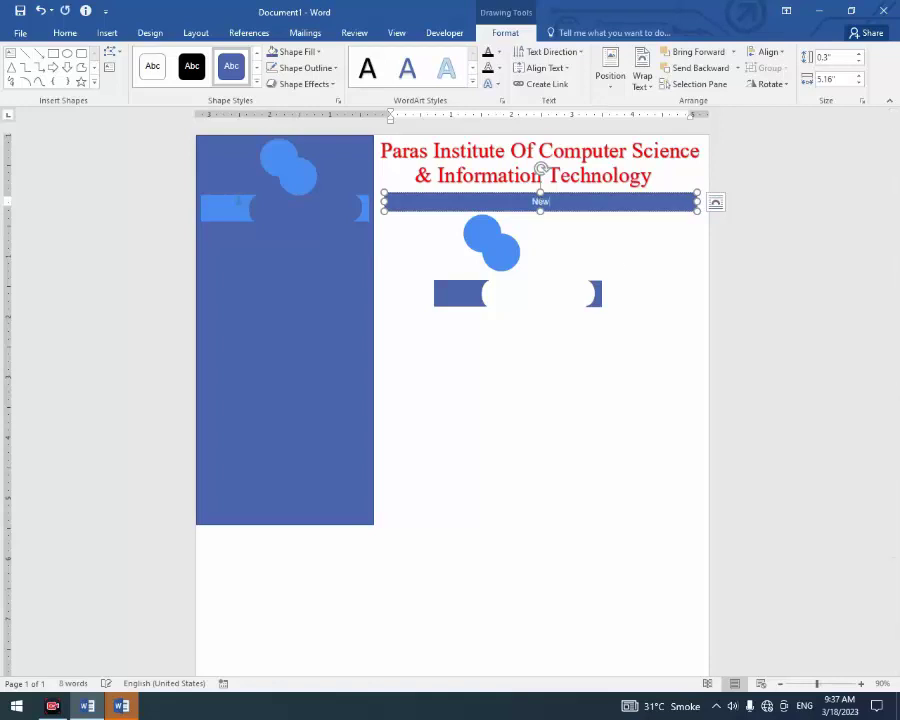
{"action": "type", "text": " Town,"}
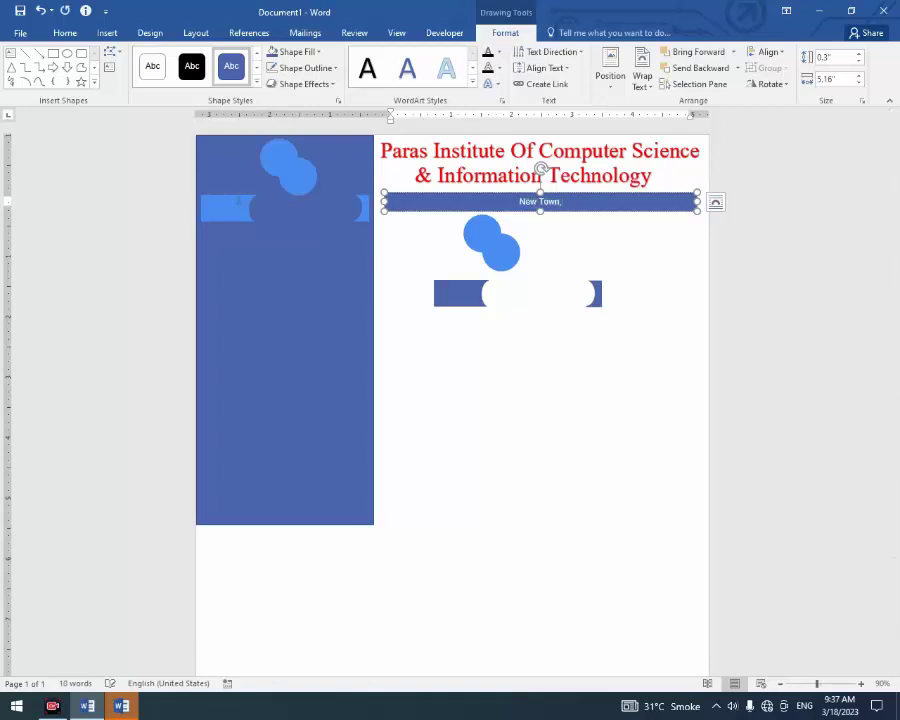
{"action": "type", "text": " Mirpurkha"}
{"action": "type", "text": "s P"}
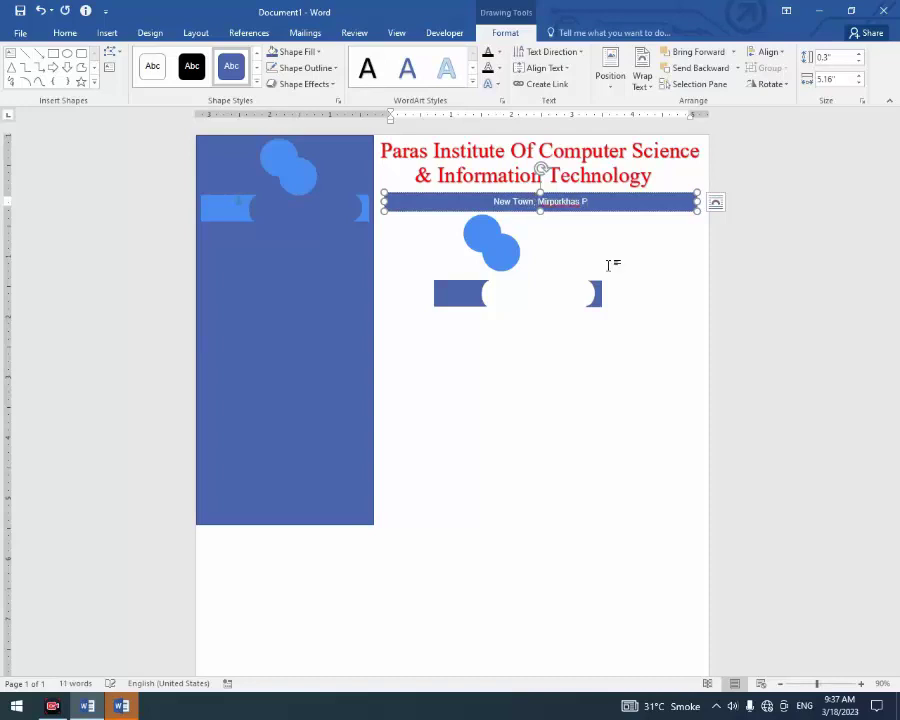
{"action": "type", "text": "h."}
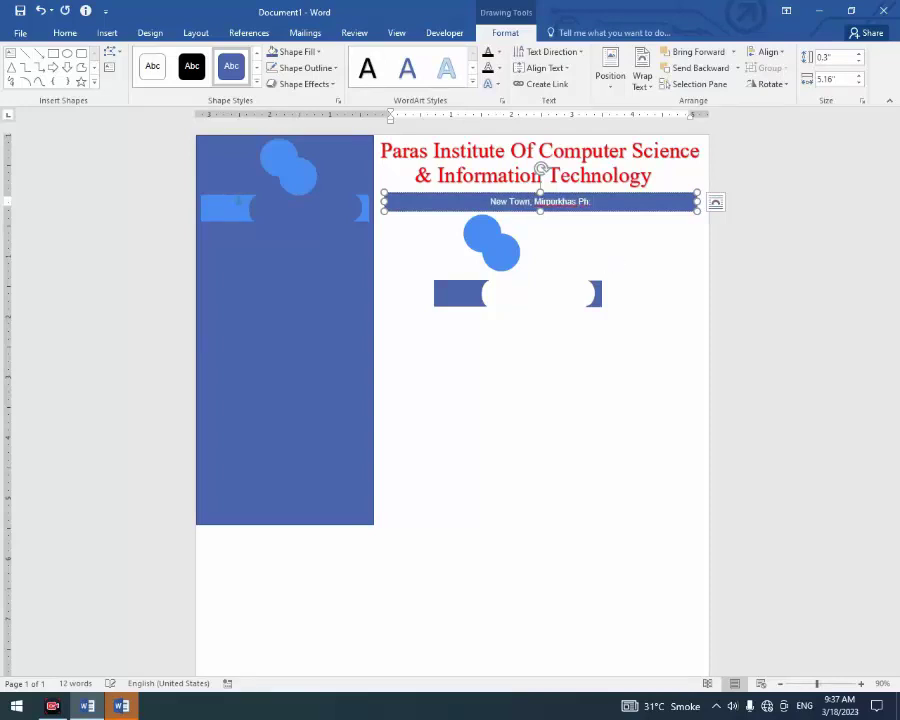
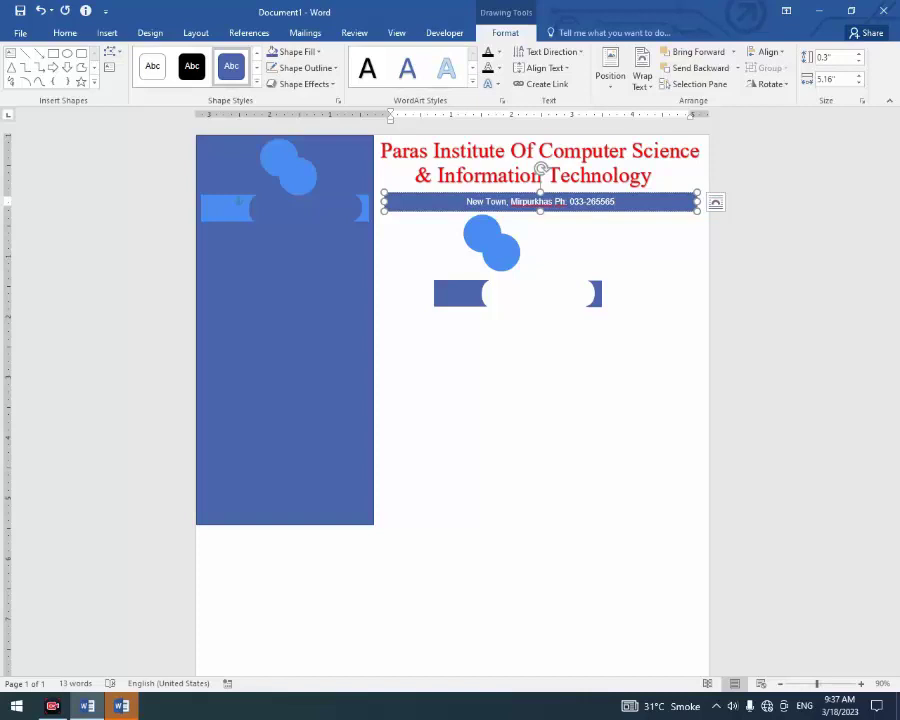
{"action": "type", "text": " CV"}
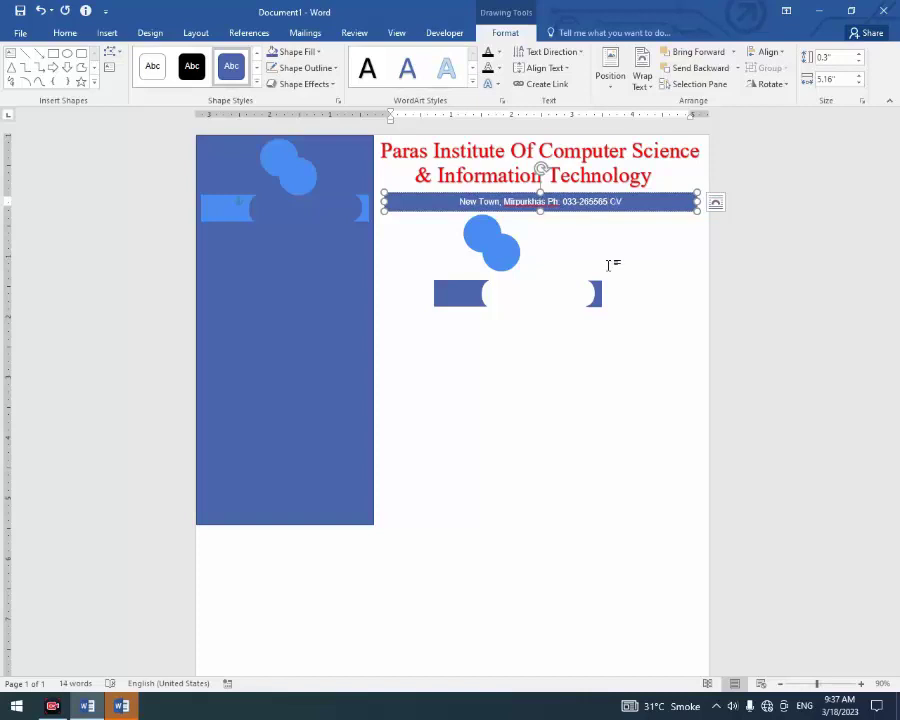
{"action": "key", "text": "BackSpace"}
{"action": "type", "text": "e"}
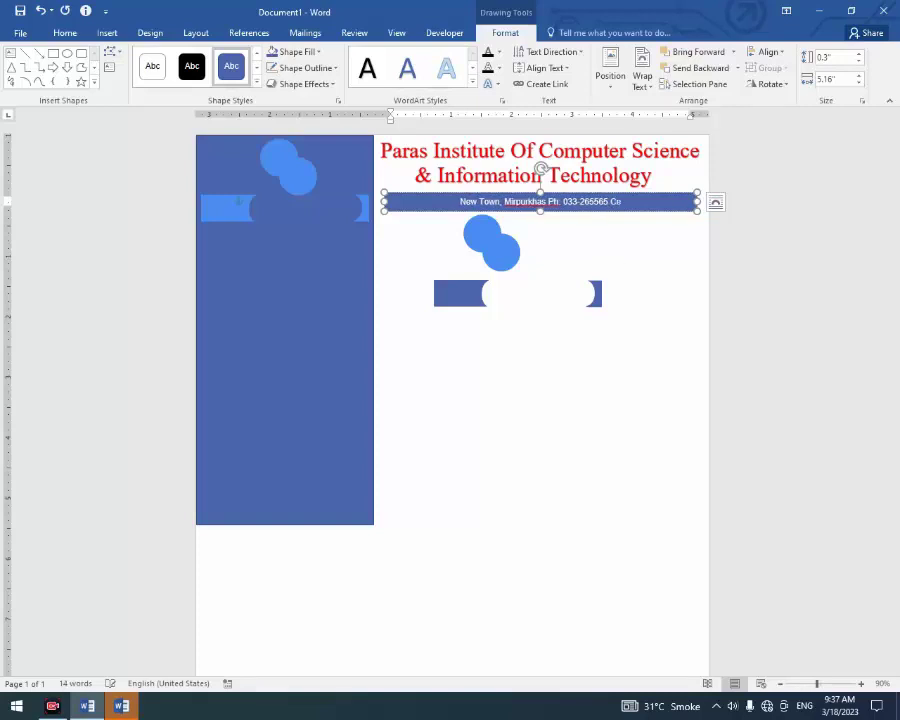
{"action": "type", "text": "ll:"}
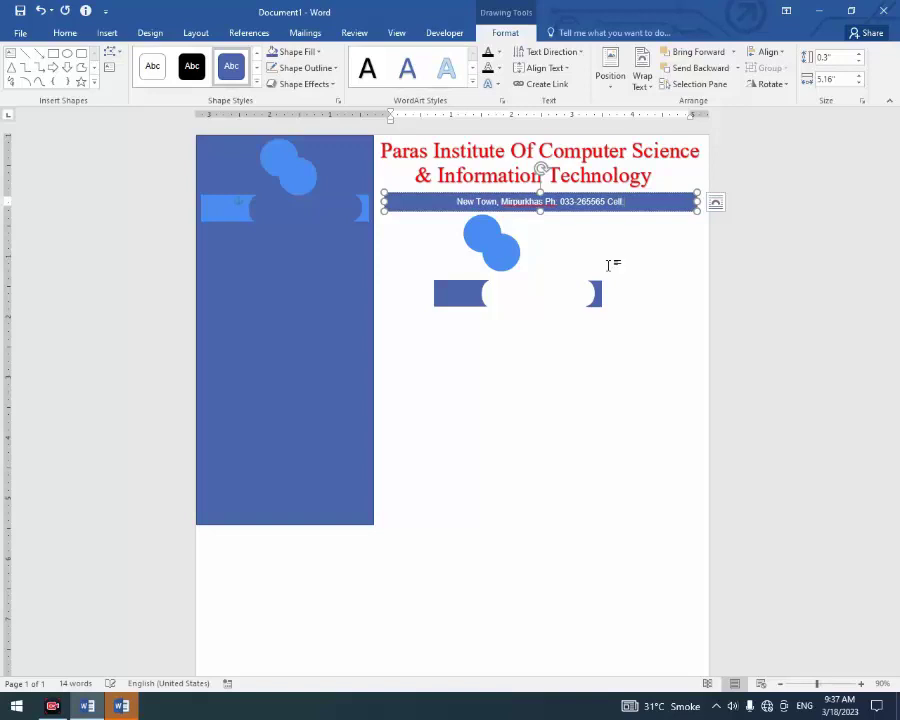
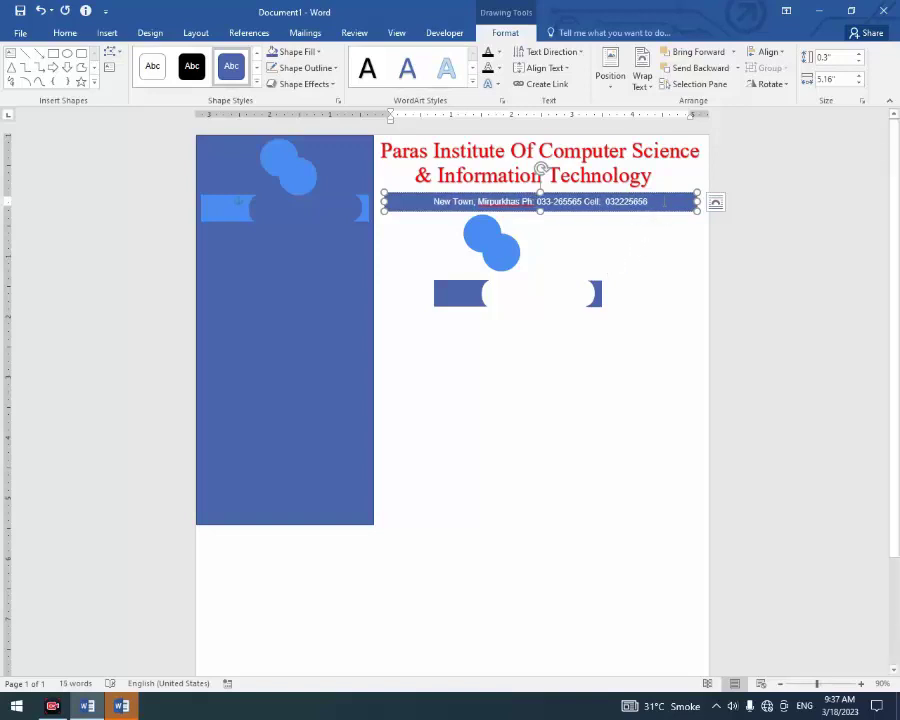
{"action": "left_click_drag", "start_coordinate": [650, 202], "coordinate": [391, 205]}
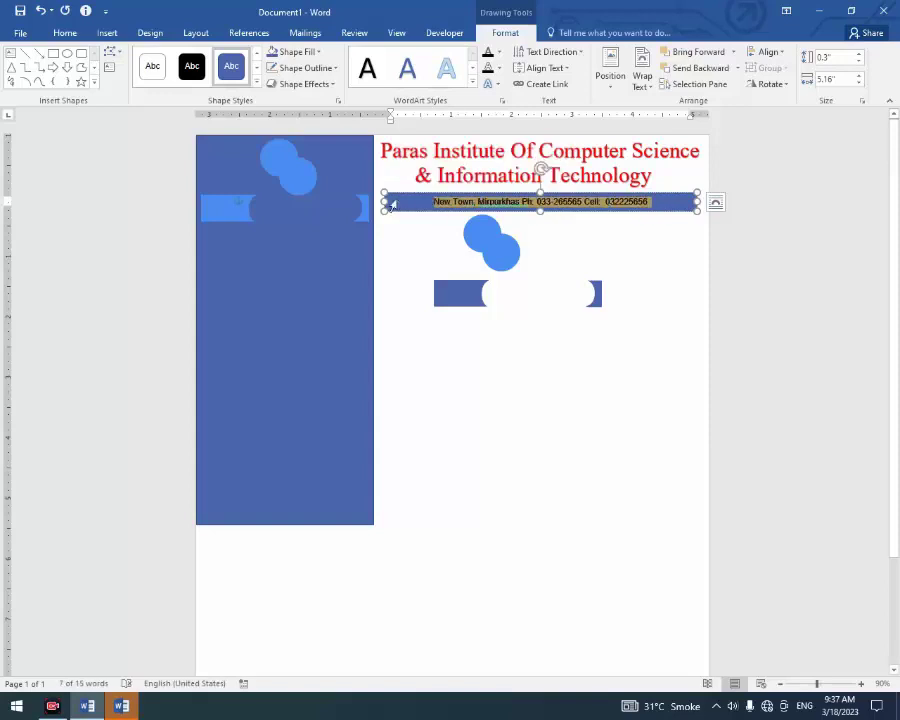
Enlarge the address line's font and set it to Times New Roman.
{"action": "key", "text": "ctrl+bracketright"}
{"action": "key", "text": "ctrl+bracketright"}
{"action": "key", "text": "ctrl+bracketright"}
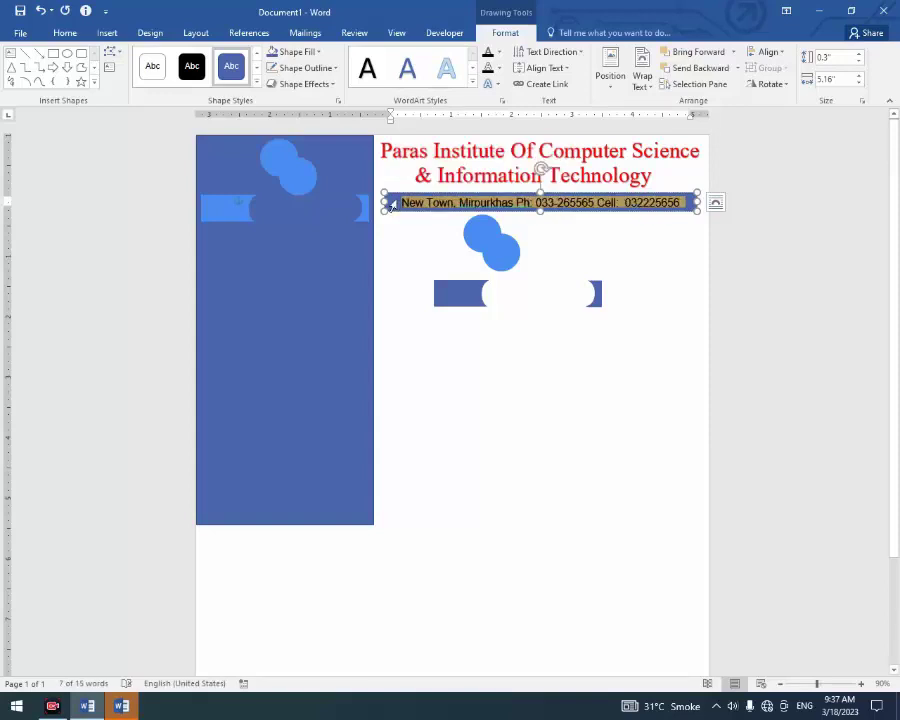
{"action": "left_click", "coordinate": [65, 32]}
{"action": "left_click", "coordinate": [175, 57]}
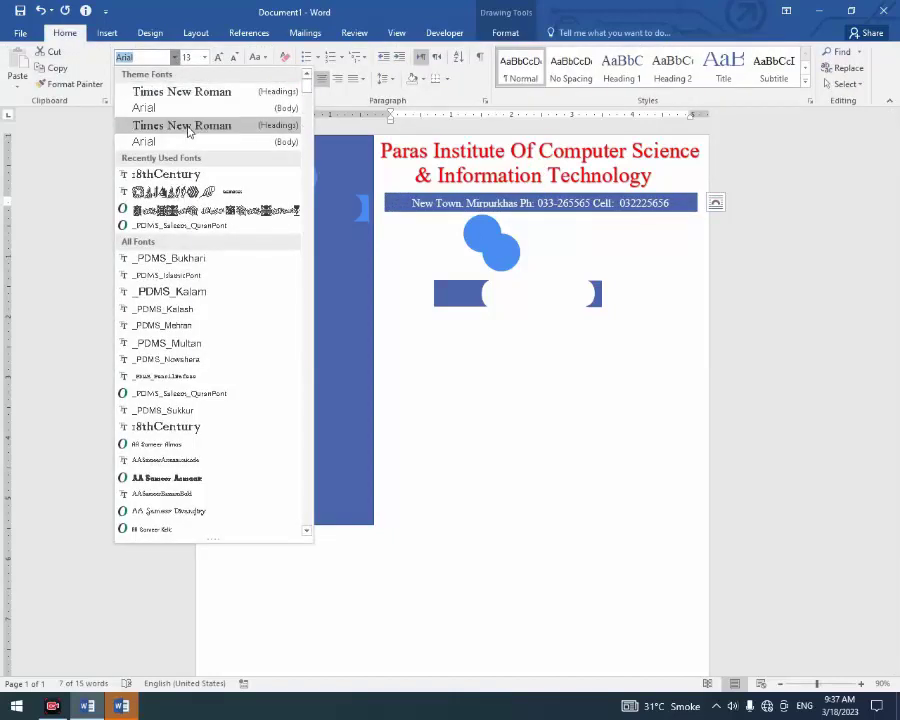
{"action": "left_click", "coordinate": [188, 128]}
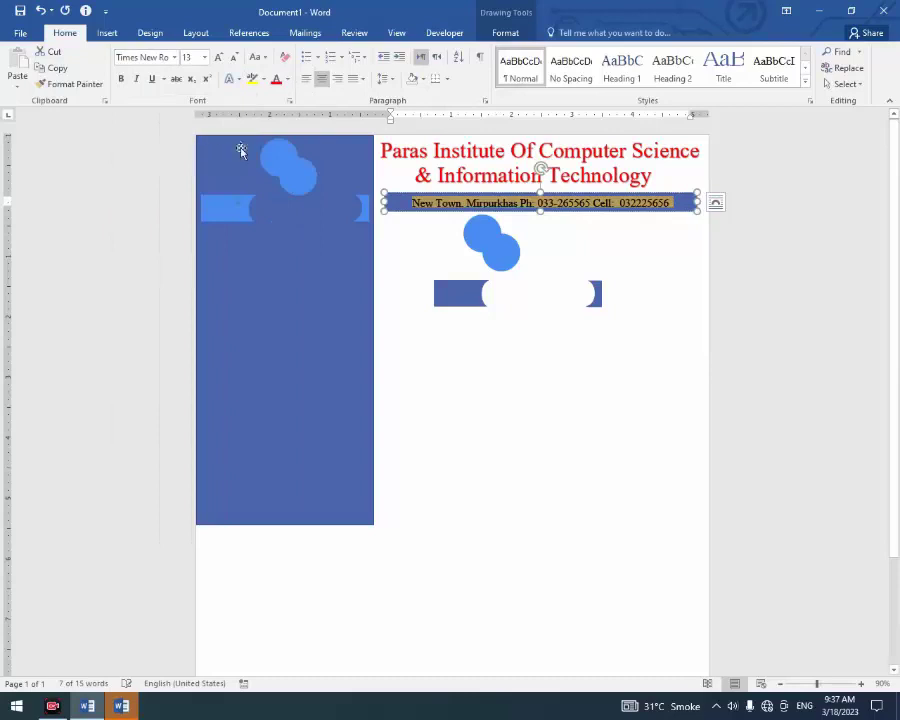
{"action": "left_click", "coordinate": [603, 330]}
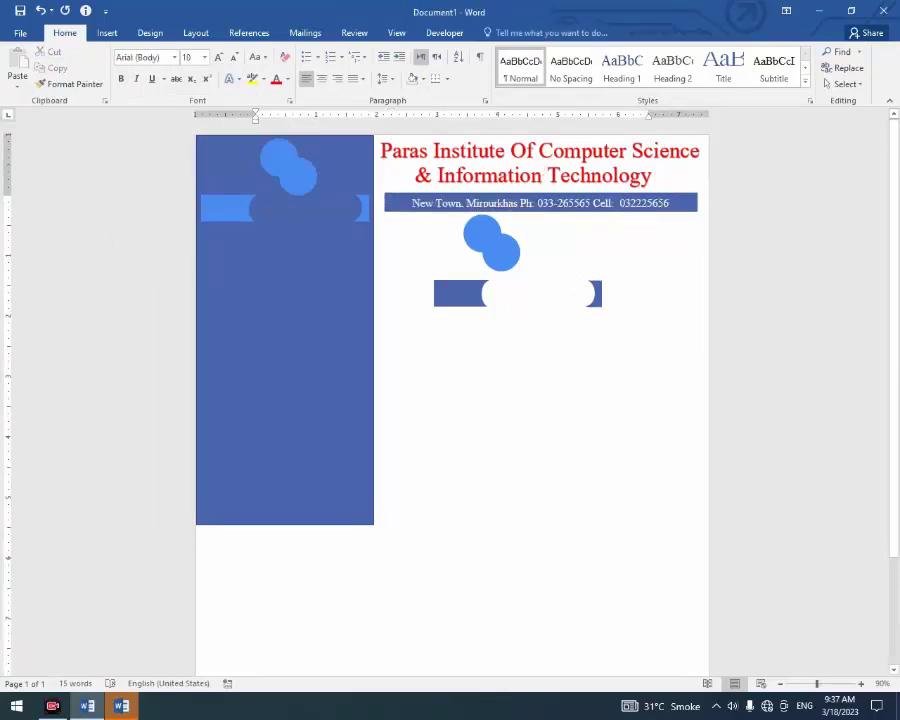
Refill the address banner with a deeper shade of blue.
{"action": "left_click", "coordinate": [698, 204]}
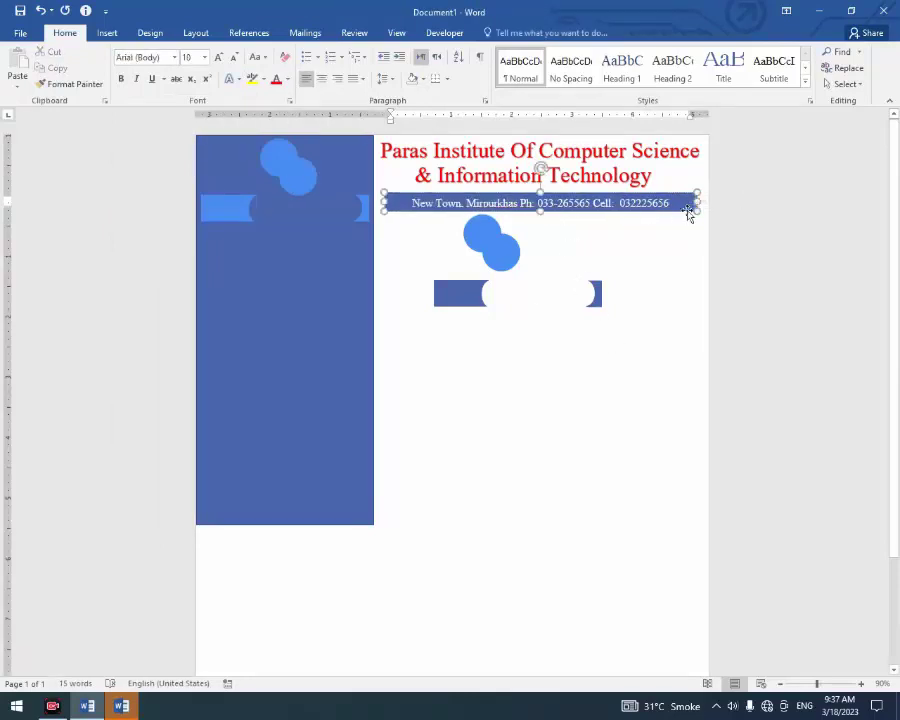
{"action": "left_click", "coordinate": [505, 33]}
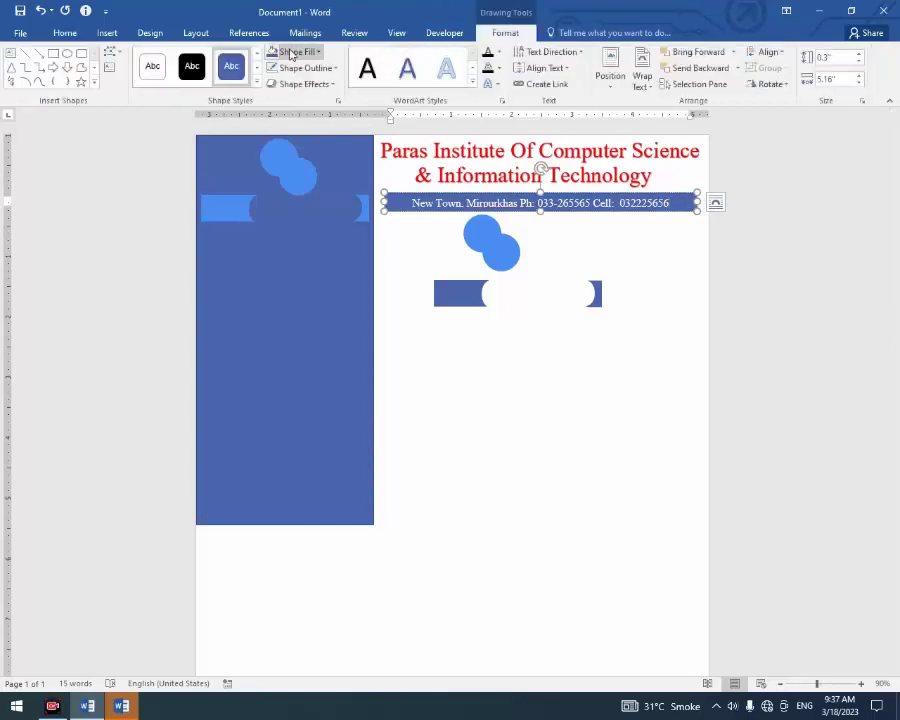
{"action": "left_click", "coordinate": [295, 52]}
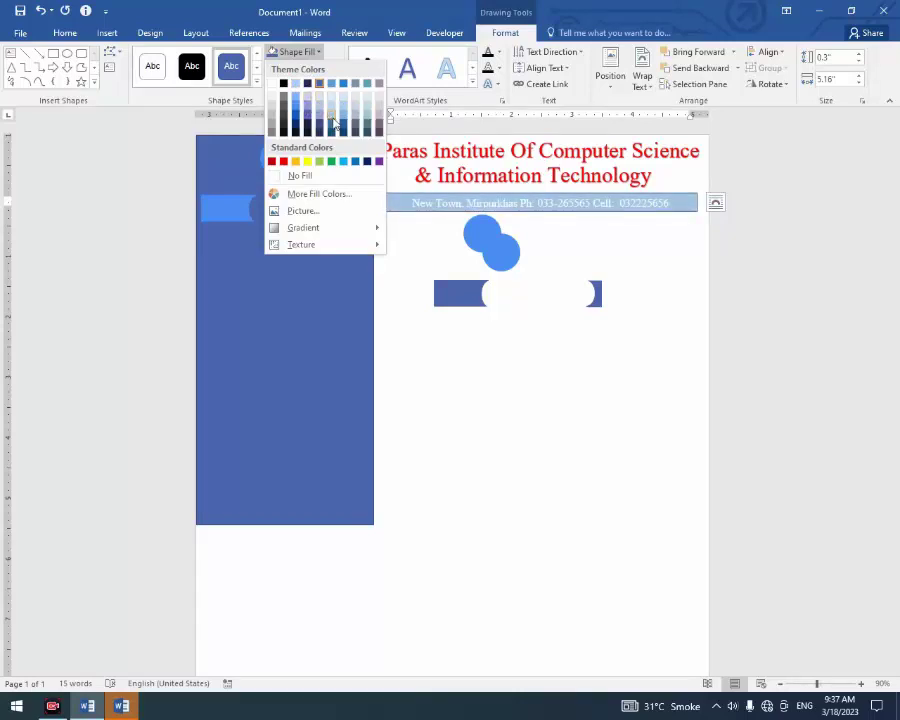
{"action": "left_click", "coordinate": [335, 125]}
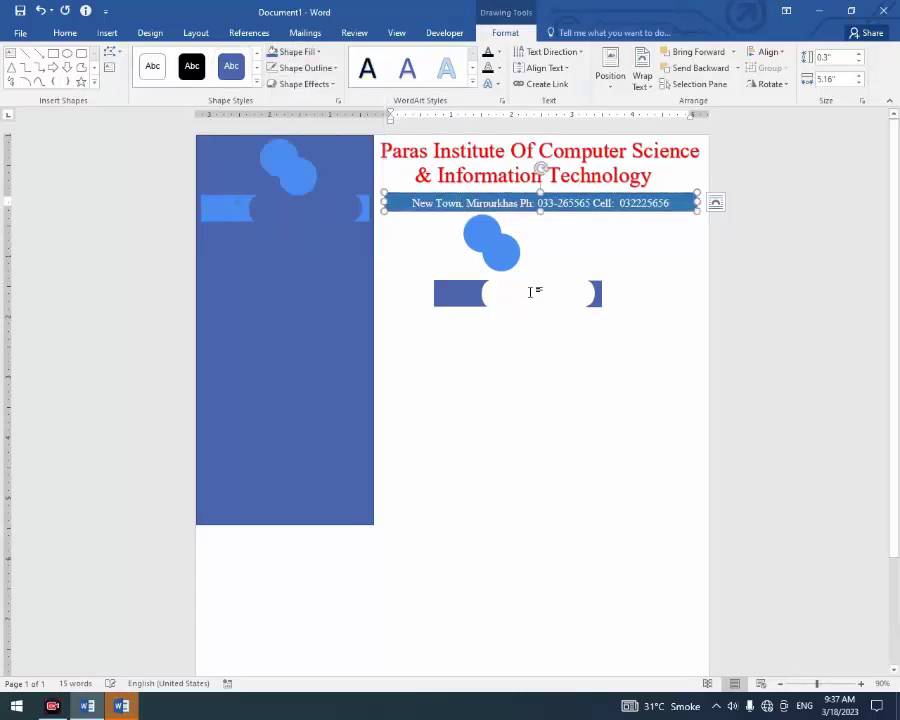
{"action": "left_click", "coordinate": [650, 346]}
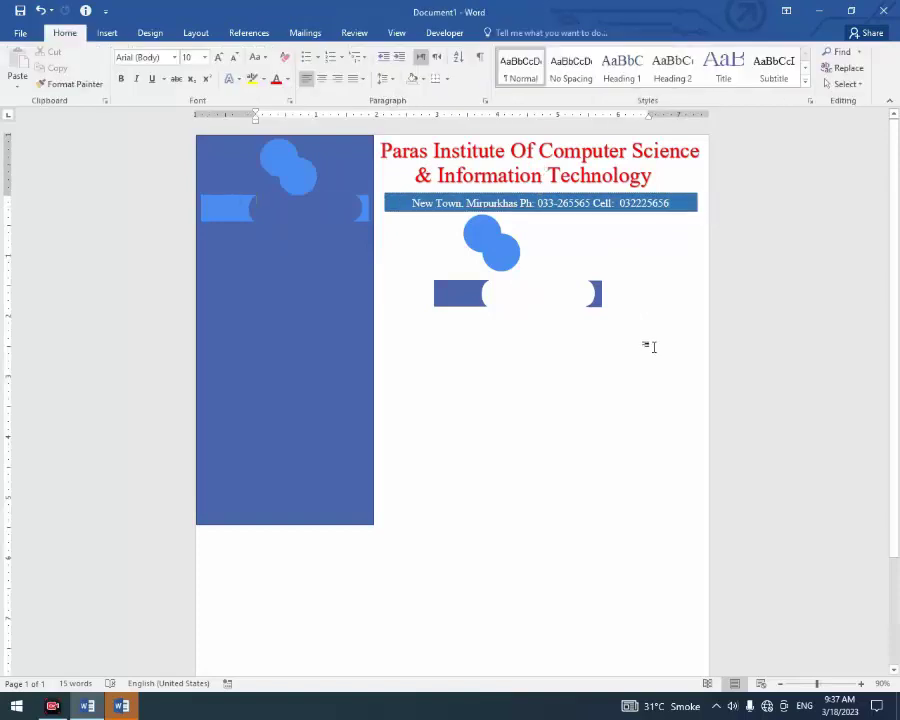
Shift the circle pair right, narrow it to 0.85" by 0.87", and raise the banner beneath it.
{"action": "left_click", "coordinate": [486, 241]}
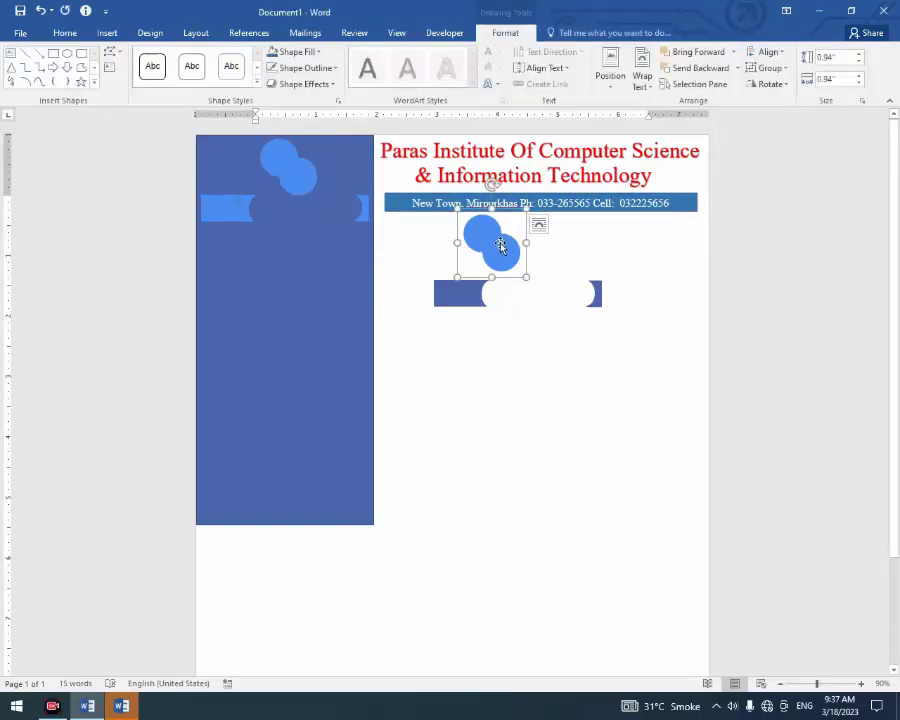
{"action": "mouse_move", "coordinate": [499, 243]}
{"action": "left_mouse_down"}
{"action": "mouse_move", "coordinate": [535, 244]}
{"action": "mouse_move", "coordinate": [553, 266]}
{"action": "left_mouse_up"}
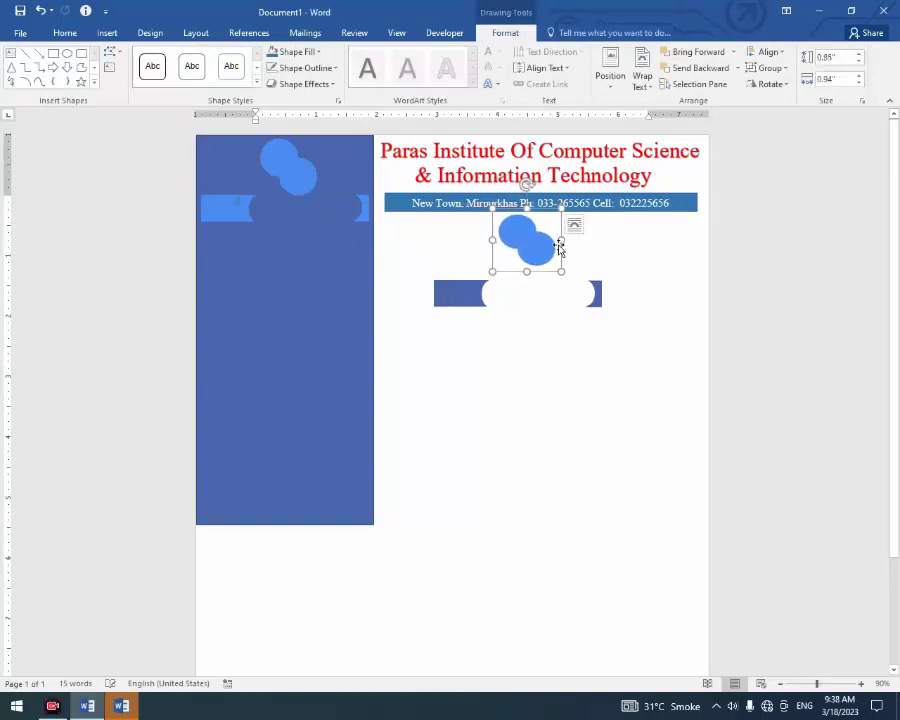
{"action": "left_click_drag", "start_coordinate": [560, 240], "coordinate": [556, 240]}
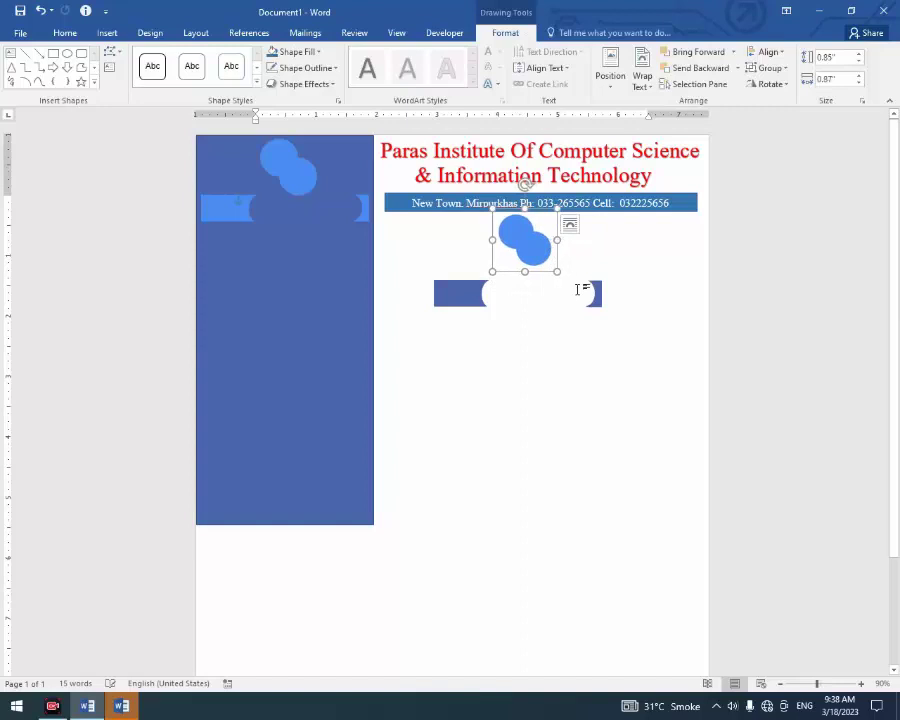
{"action": "left_click_drag", "start_coordinate": [594, 298], "coordinate": [600, 284]}
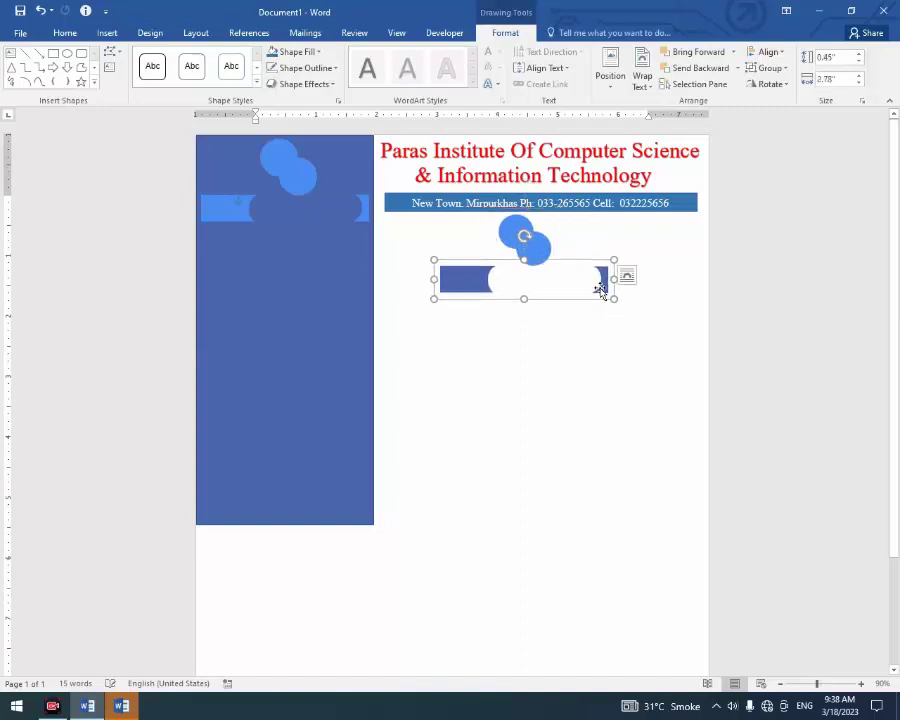
Draw a 1.28" by 1.17" rectangle under the address bar's right end, placed behind text.
{"action": "left_click", "coordinate": [53, 54]}
{"action": "left_click_drag", "start_coordinate": [620, 216], "coordinate": [696, 301]}
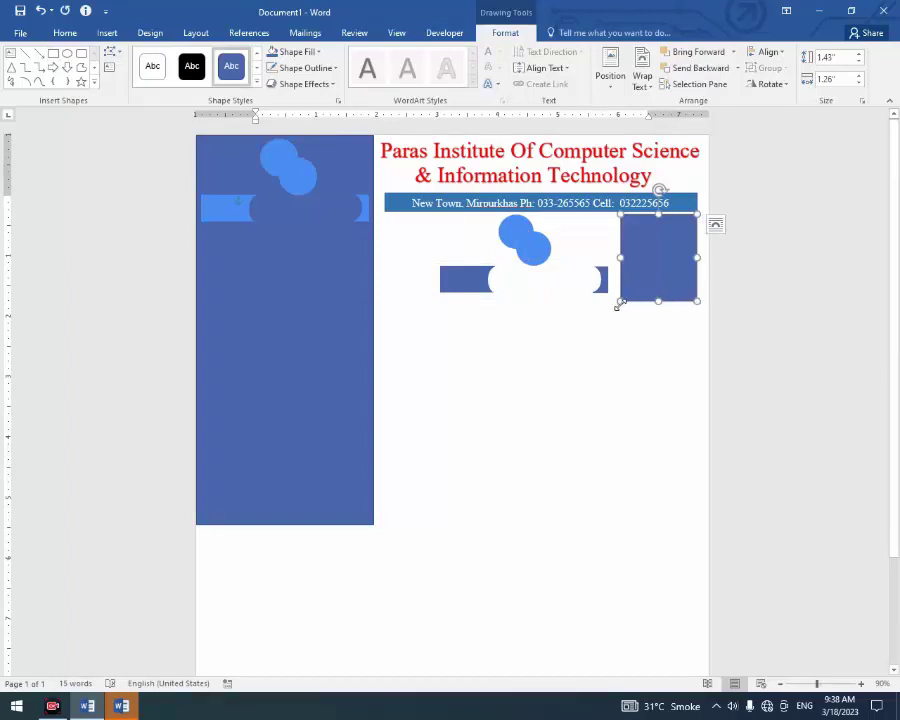
{"action": "left_click_drag", "start_coordinate": [619, 302], "coordinate": [625, 292]}
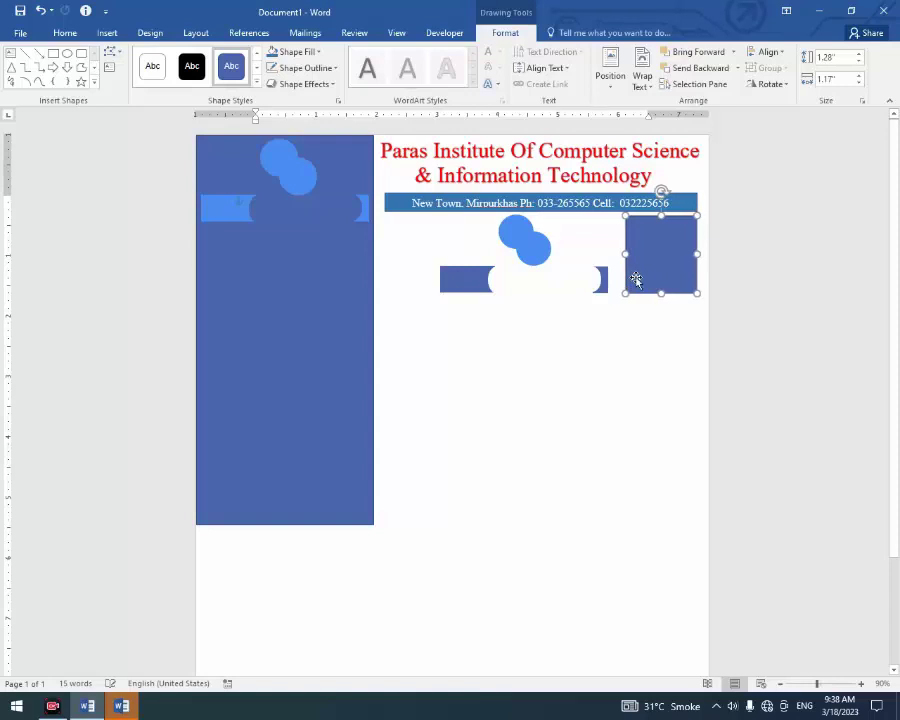
{"action": "key", "text": "Down"}
{"action": "key", "text": "Down"}
{"action": "key", "text": "Down"}
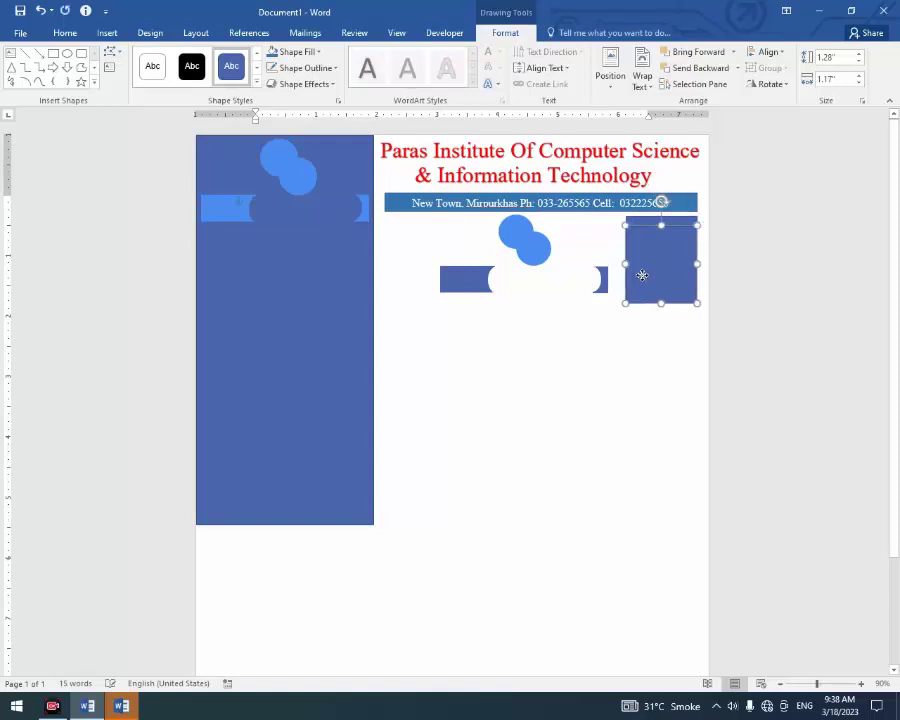
{"action": "key", "text": "Up"}
{"action": "key", "text": "Left"}
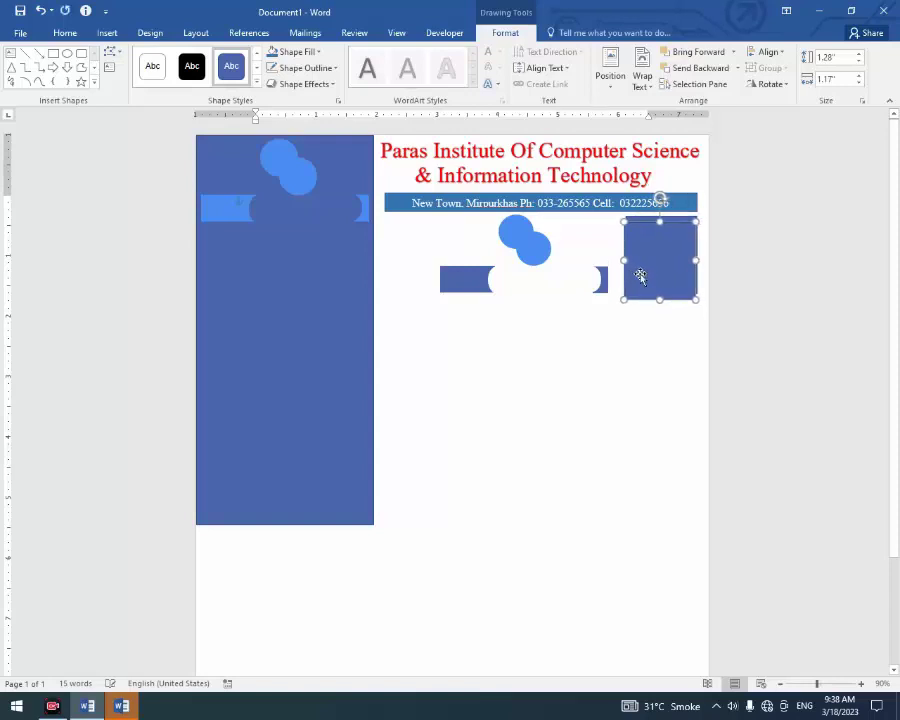
{"action": "key", "text": "Up"}
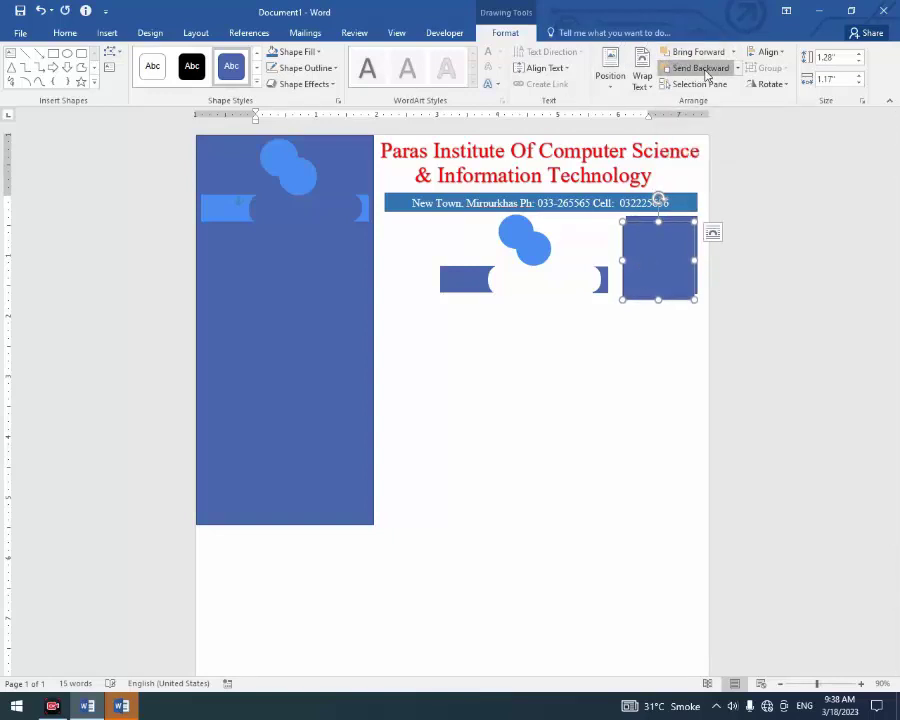
{"action": "left_click", "coordinate": [737, 68]}
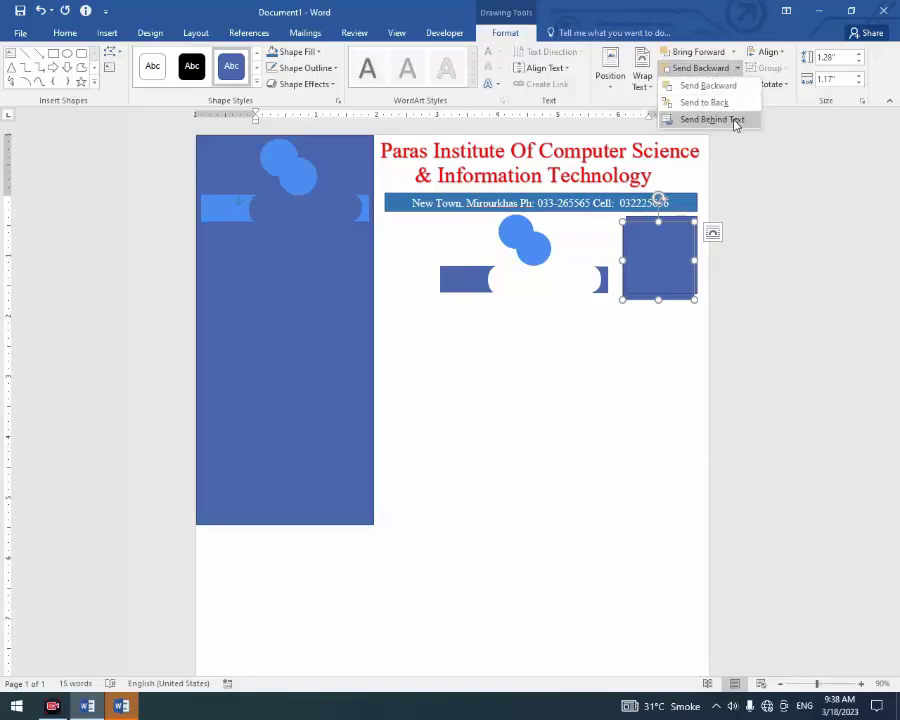
{"action": "left_click", "coordinate": [733, 120]}
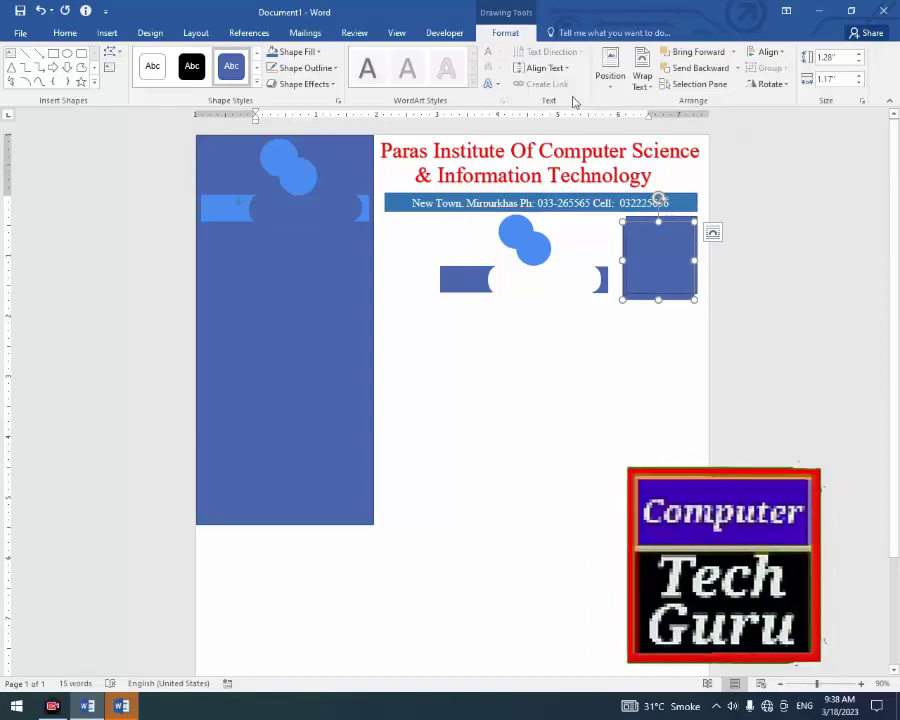
Set the blue square's Shape Outline to No Outline.
{"action": "left_click", "coordinate": [294, 51]}
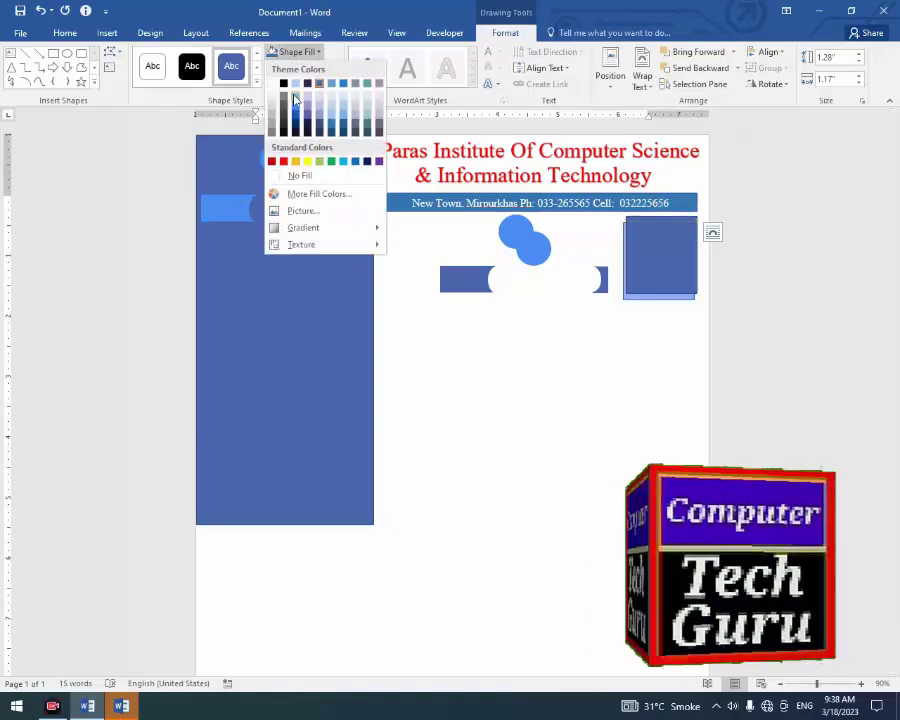
{"action": "key", "text": "Escape"}
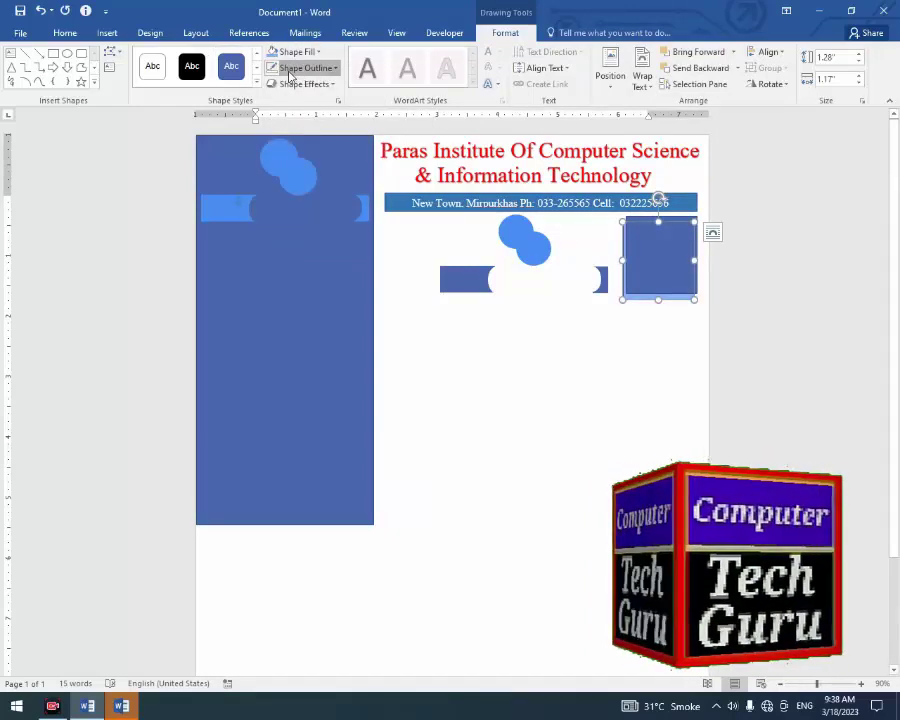
{"action": "left_click", "coordinate": [298, 70]}
{"action": "left_click", "coordinate": [300, 191]}
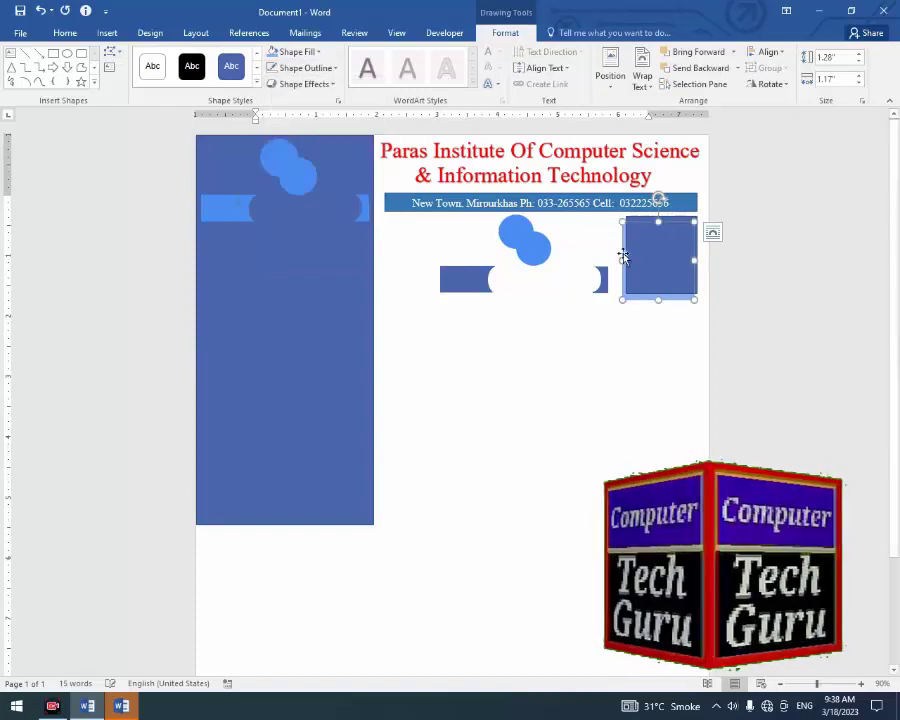
{"action": "left_click_drag", "start_coordinate": [640, 256], "coordinate": [643, 252]}
{"action": "left_click", "coordinate": [294, 52]}
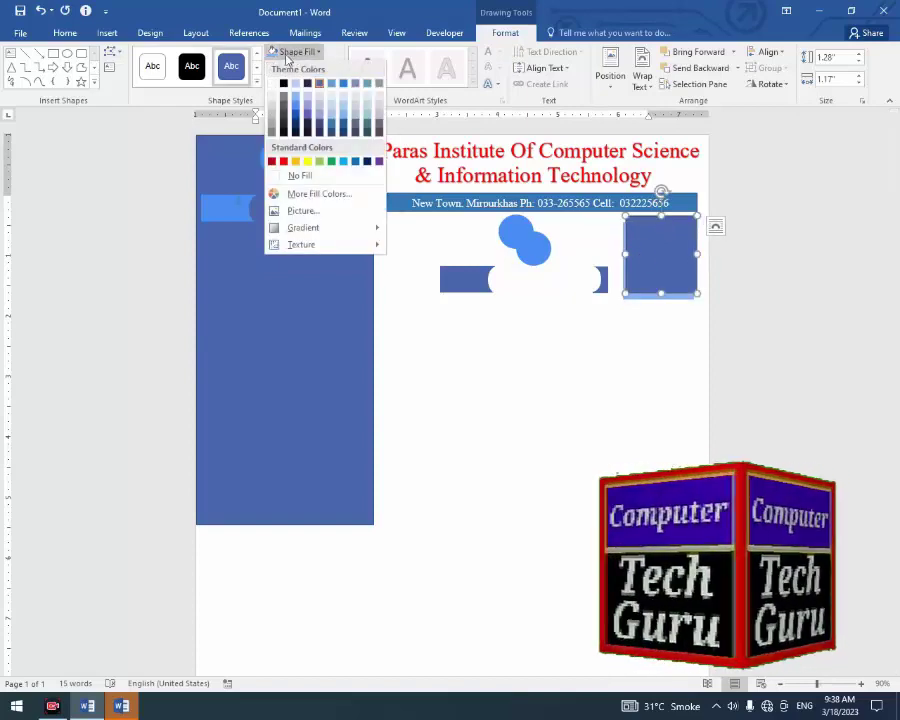
{"action": "key", "text": "Escape"}
{"action": "left_click", "coordinate": [298, 68]}
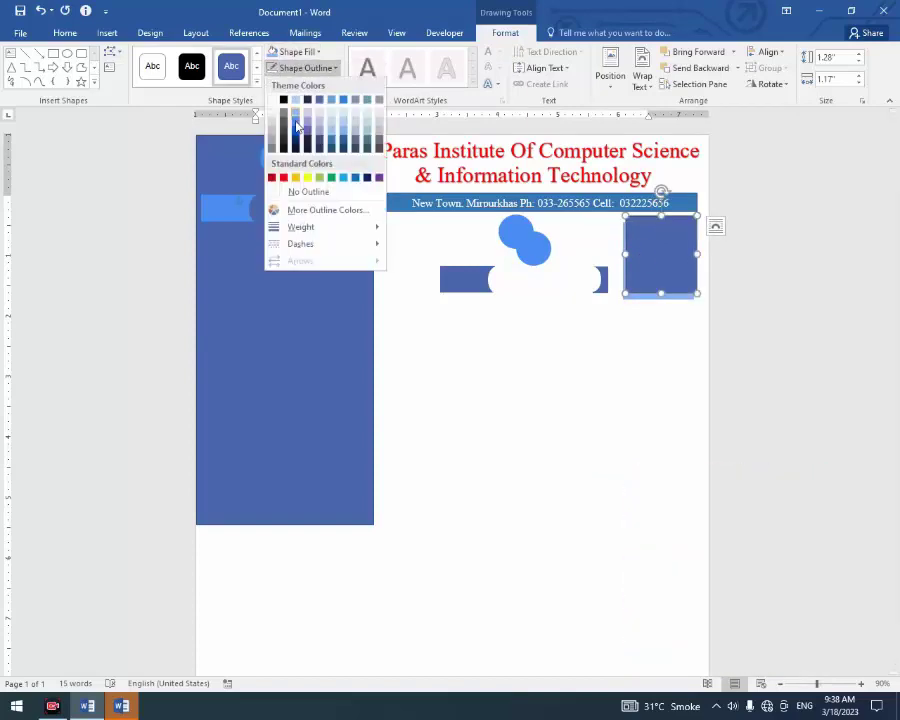
{"action": "left_click", "coordinate": [293, 192]}
{"action": "left_click", "coordinate": [624, 364]}
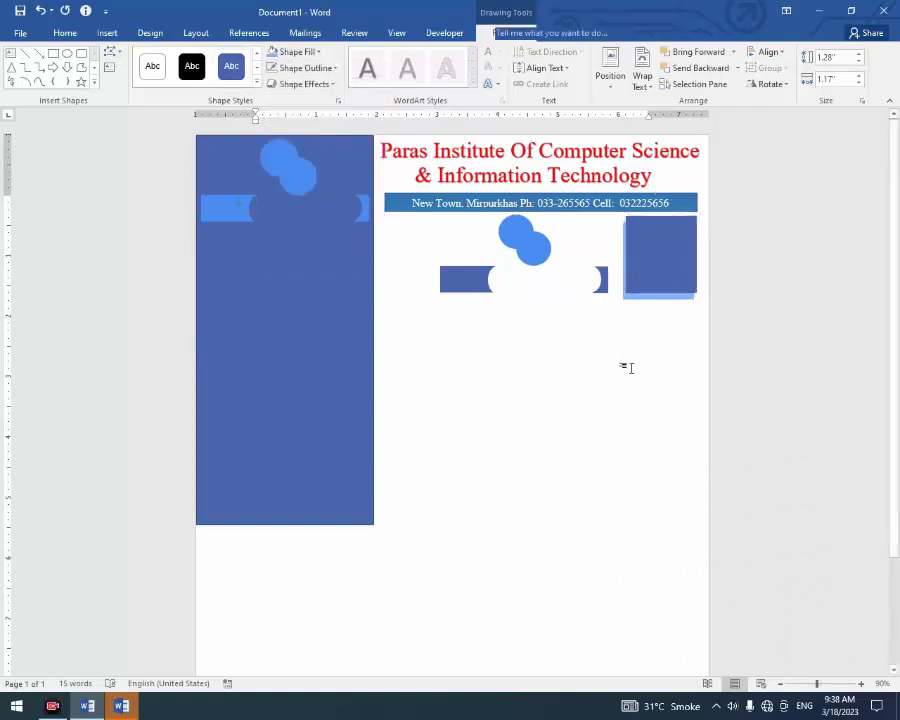
{"action": "left_click", "coordinate": [649, 298]}
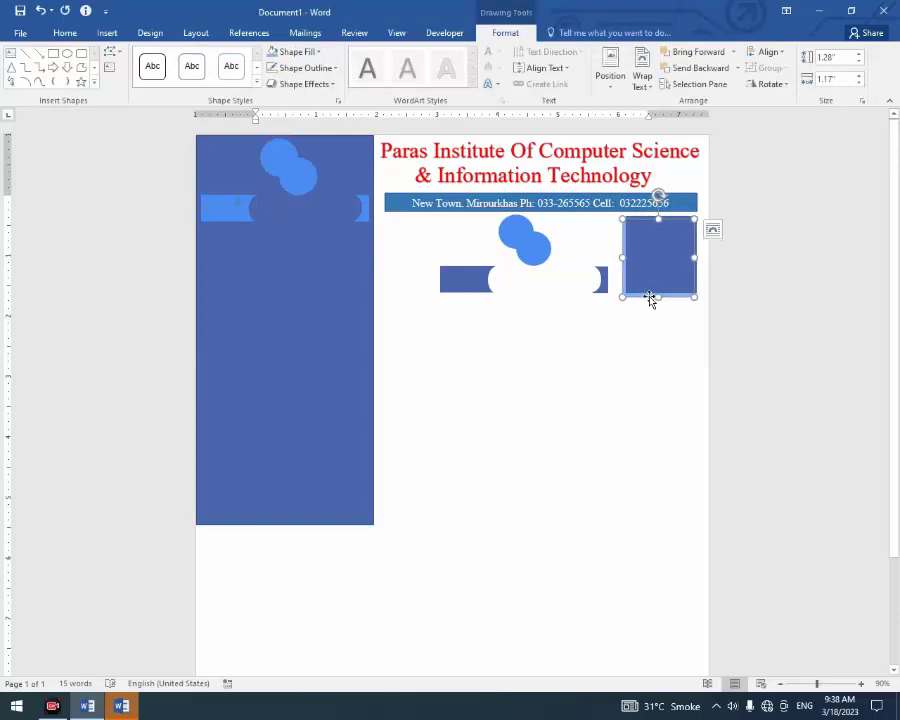
{"action": "left_click", "coordinate": [637, 344]}
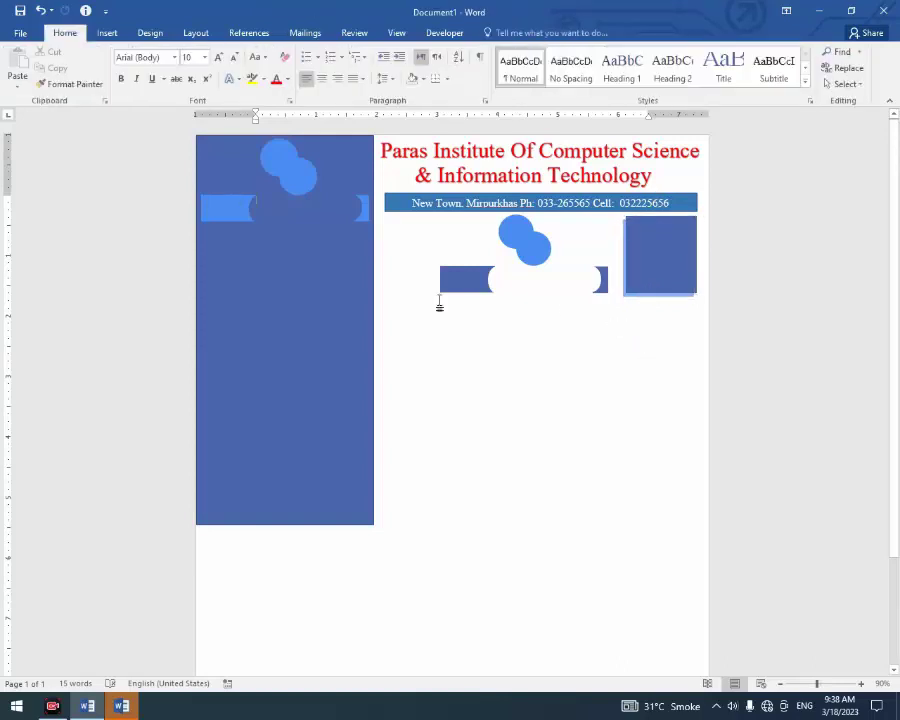
Insert a 'Paras' WordArt in the first style, shrink it, and place it on the banner.
{"action": "left_click", "coordinate": [110, 33]}
{"action": "left_click", "coordinate": [691, 68]}
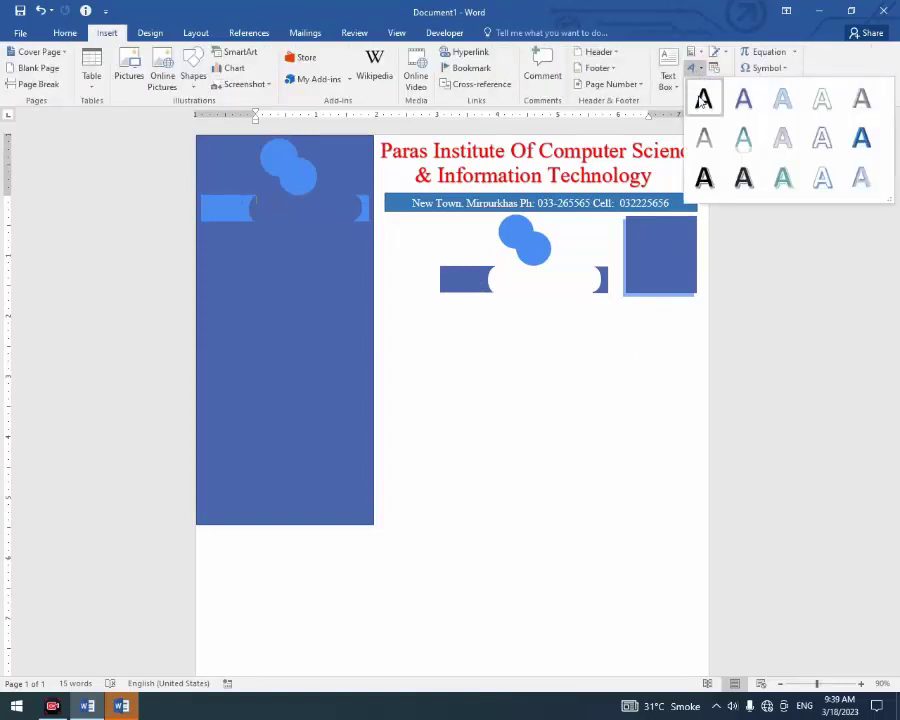
{"action": "left_click", "coordinate": [703, 100]}
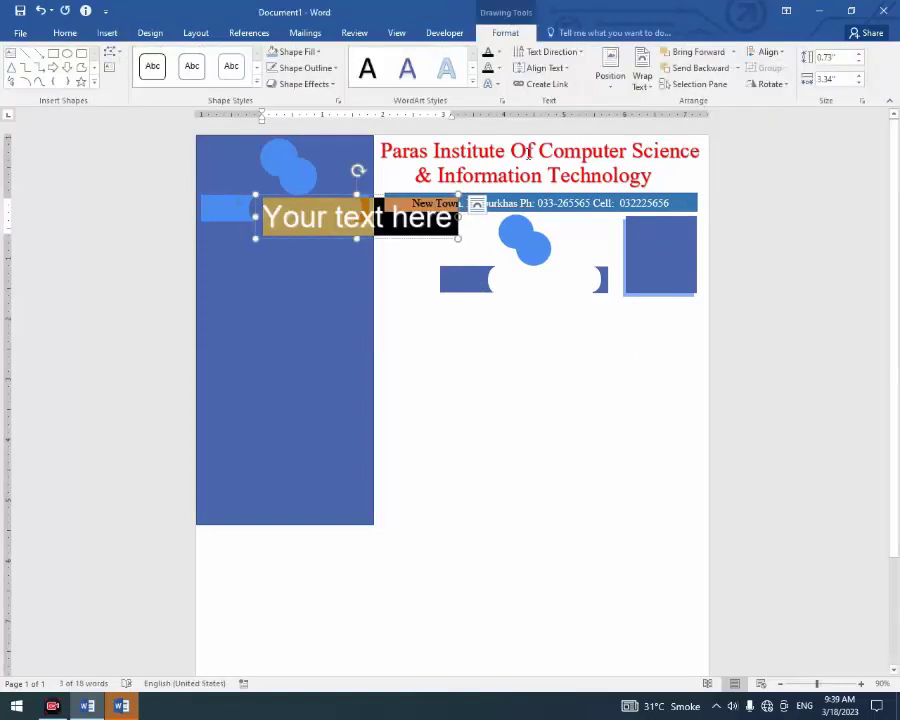
{"action": "type", "text": "Par"}
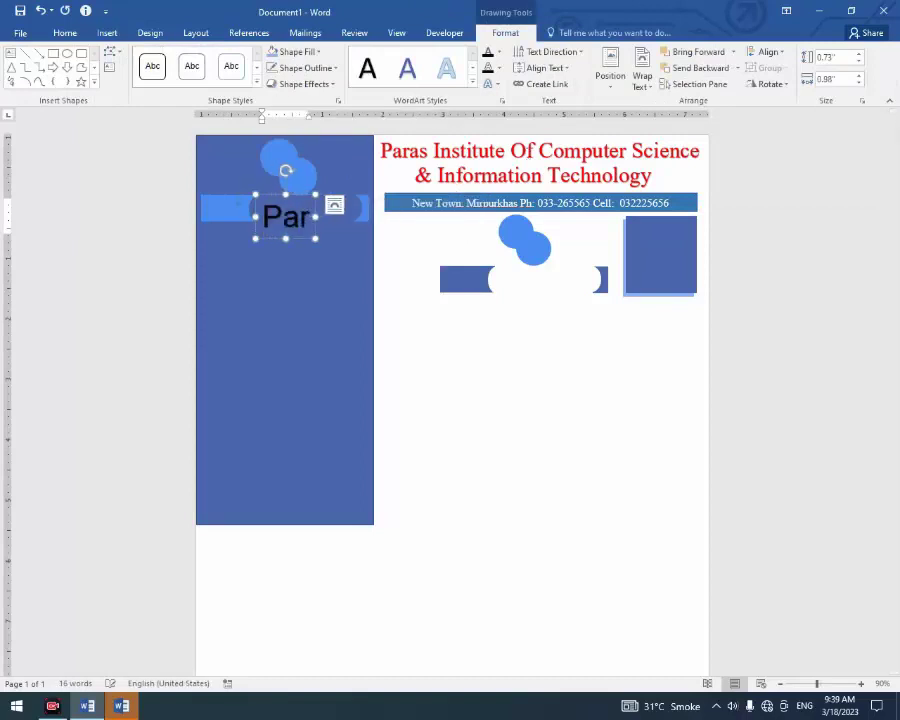
{"action": "type", "text": "as"}
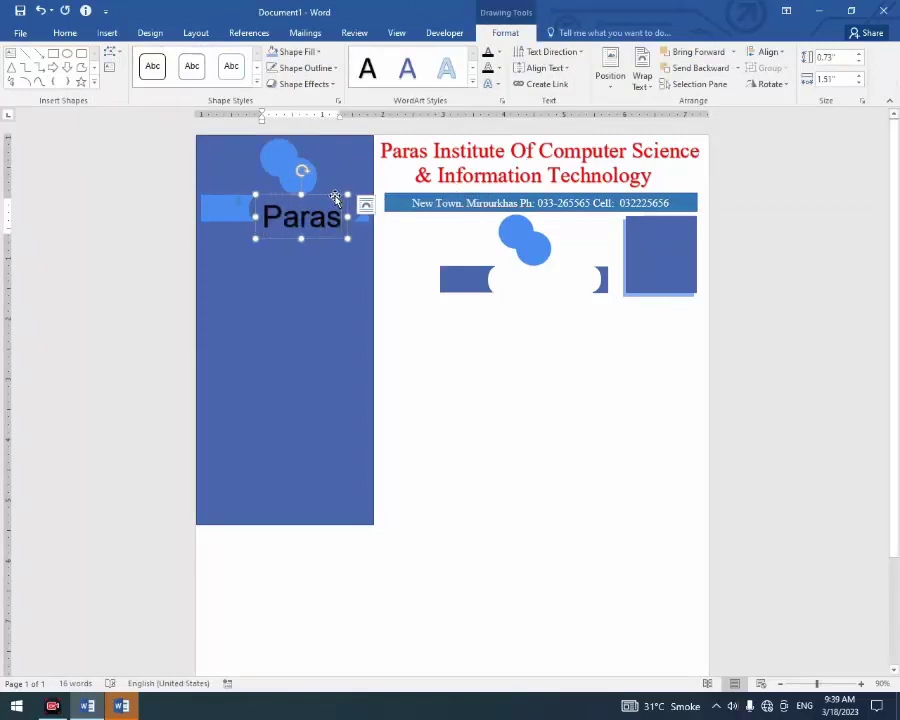
{"action": "left_click_drag", "start_coordinate": [335, 197], "coordinate": [515, 260]}
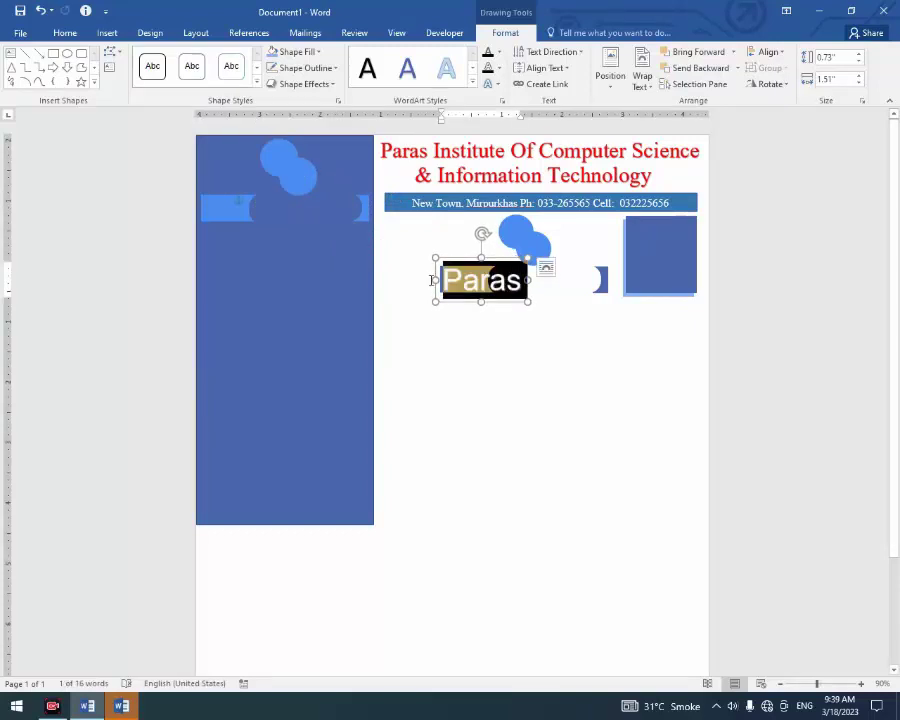
{"action": "key", "text": "ctrl+shift+comma"}
{"action": "key", "text": "ctrl+shift+comma"}
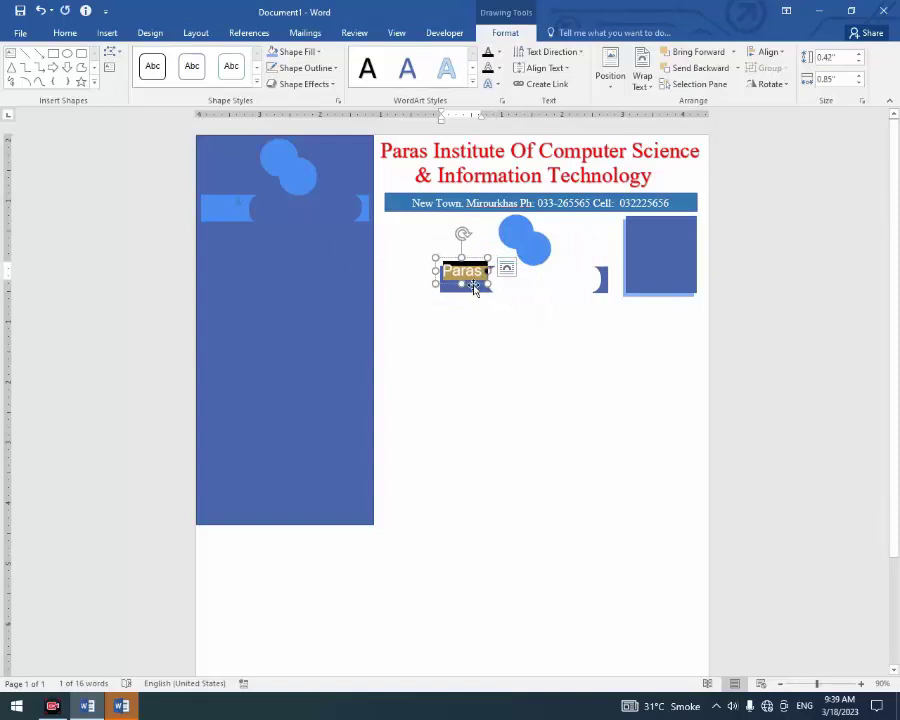
{"action": "left_click_drag", "start_coordinate": [475, 284], "coordinate": [476, 294]}
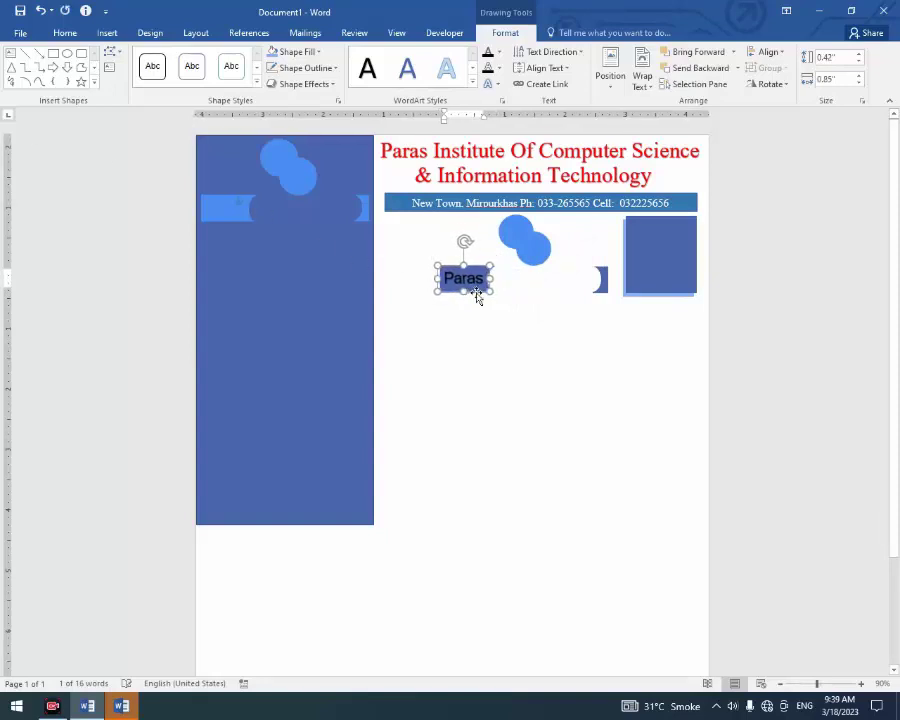
{"action": "key", "text": "Left"}
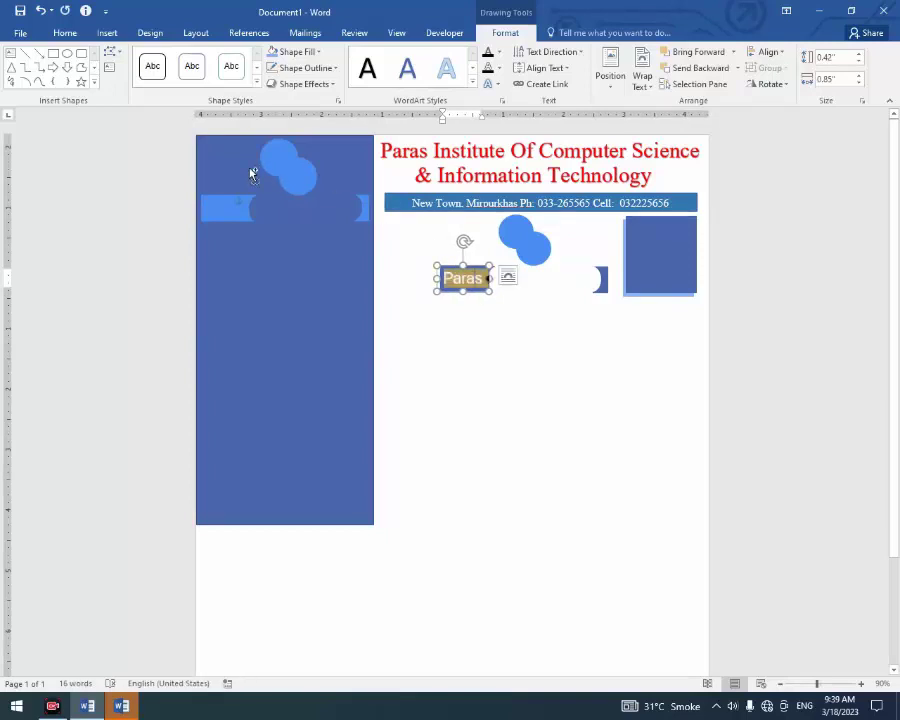
Format 'Paras' as white Times New Roman and shift it slightly right.
{"action": "left_click", "coordinate": [64, 34]}
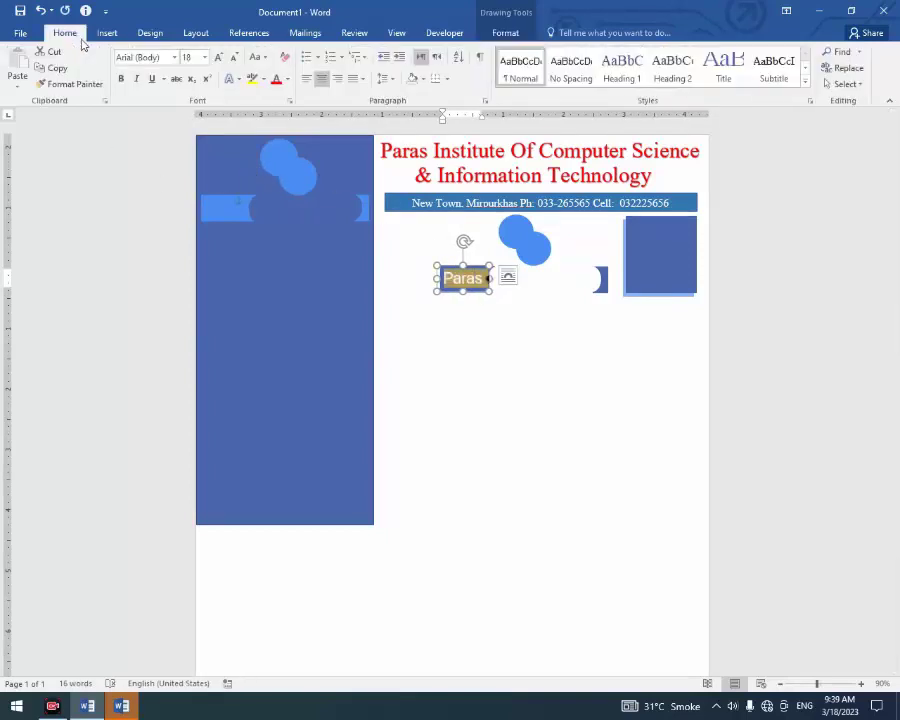
{"action": "left_click", "coordinate": [174, 57]}
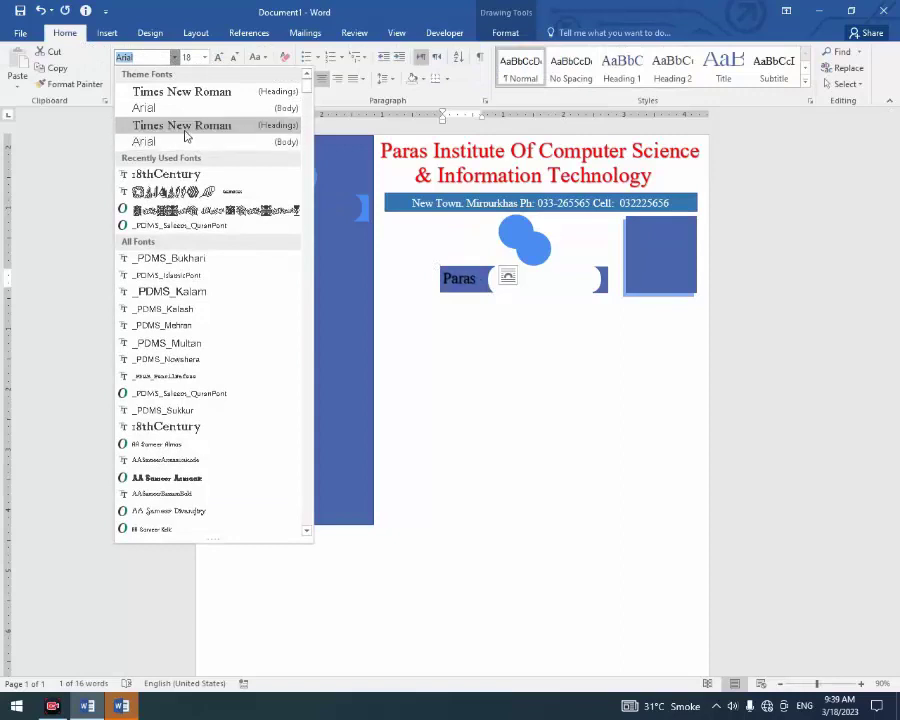
{"action": "left_click", "coordinate": [185, 131]}
{"action": "left_click", "coordinate": [287, 79]}
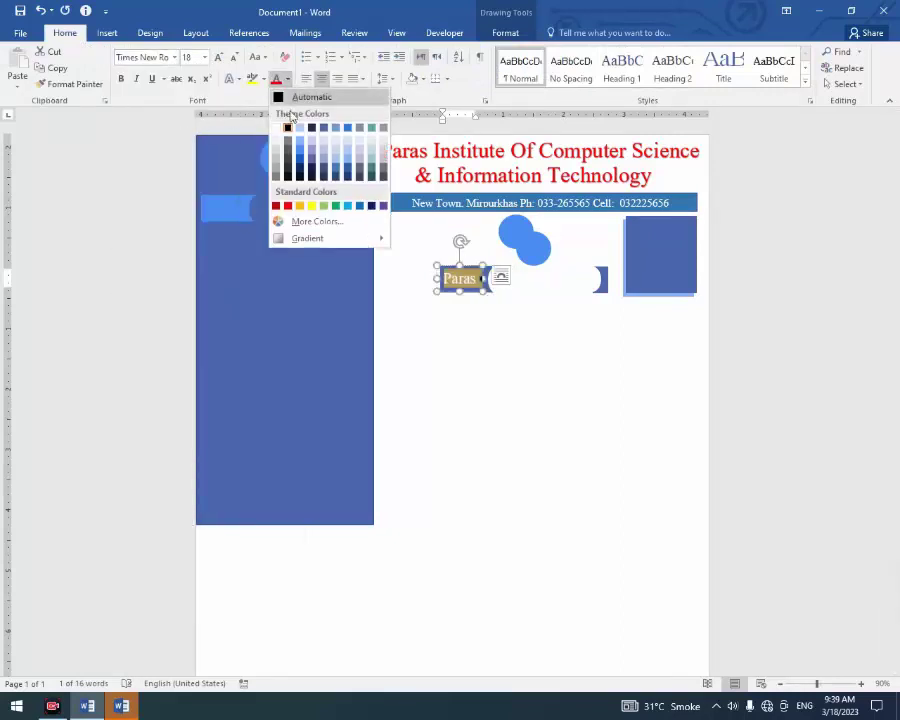
{"action": "left_click", "coordinate": [286, 129]}
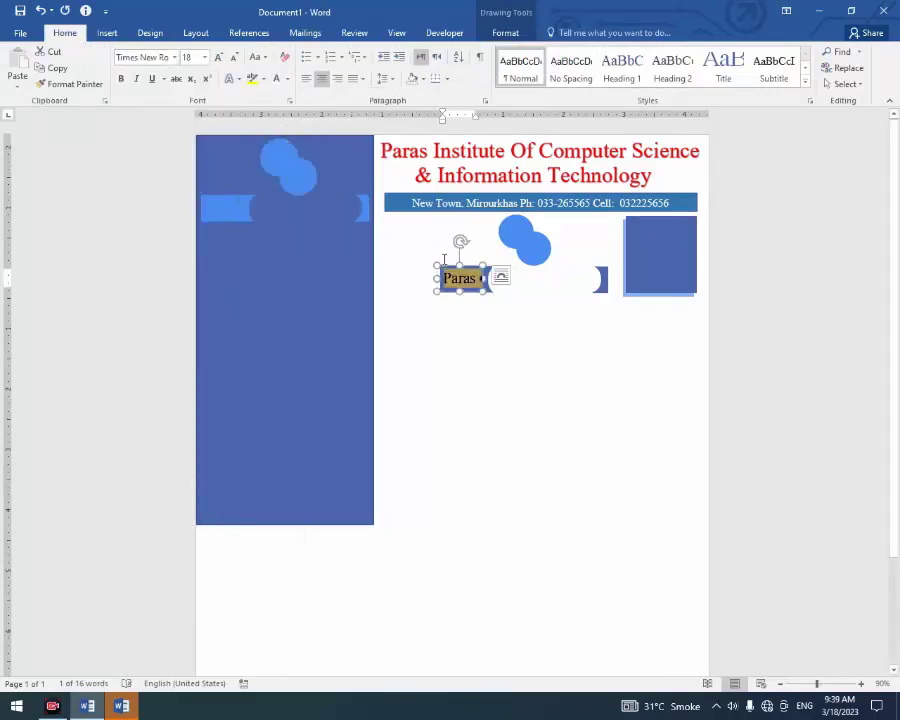
{"action": "mouse_move", "coordinate": [478, 266]}
{"action": "left_mouse_down"}
{"action": "mouse_move", "coordinate": [530, 301]}
{"action": "mouse_move", "coordinate": [536, 293]}
{"action": "left_mouse_up"}
Duplicate the Paras box as 'Computer', then copy both labels onto the left panel's banner.
{"action": "key", "text": "ctrl+d"}
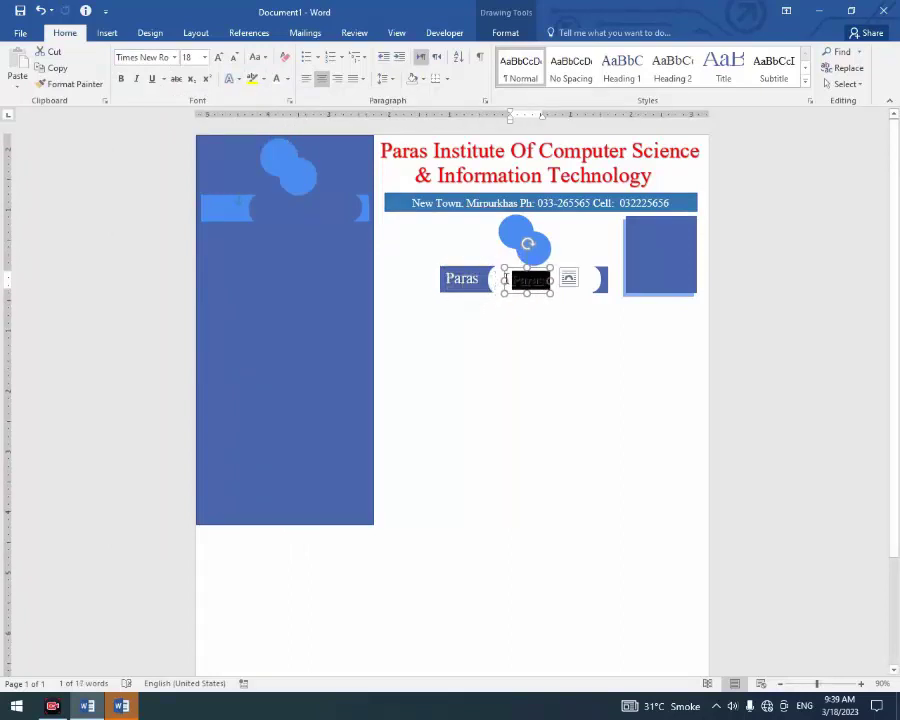
{"action": "key", "text": "Delete"}
{"action": "type", "text": "Comp"}
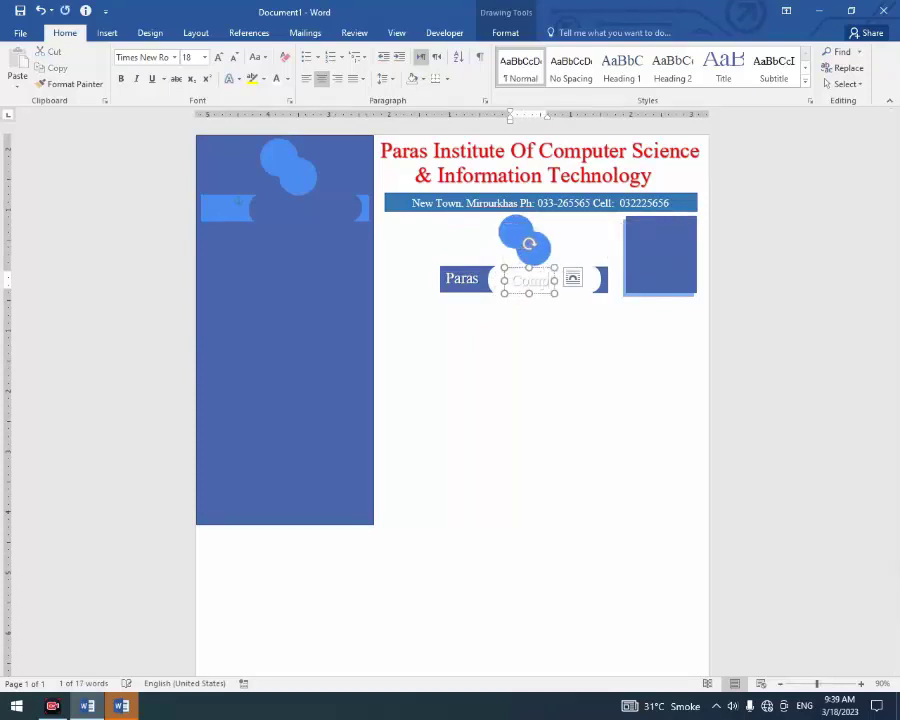
{"action": "type", "text": "uter"}
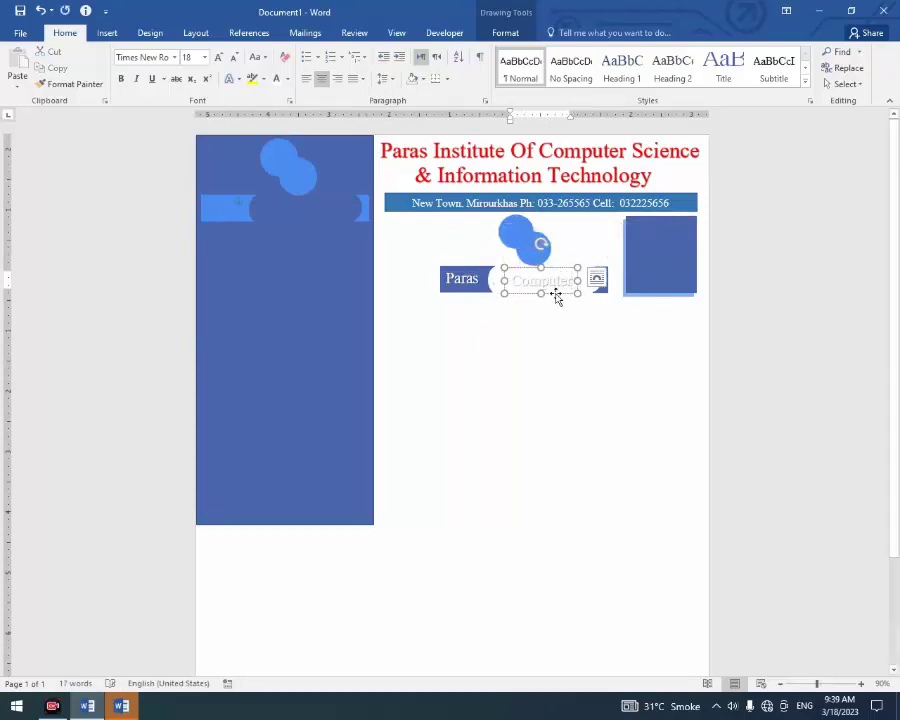
{"action": "left_click", "coordinate": [462, 278], "text": "shift"}
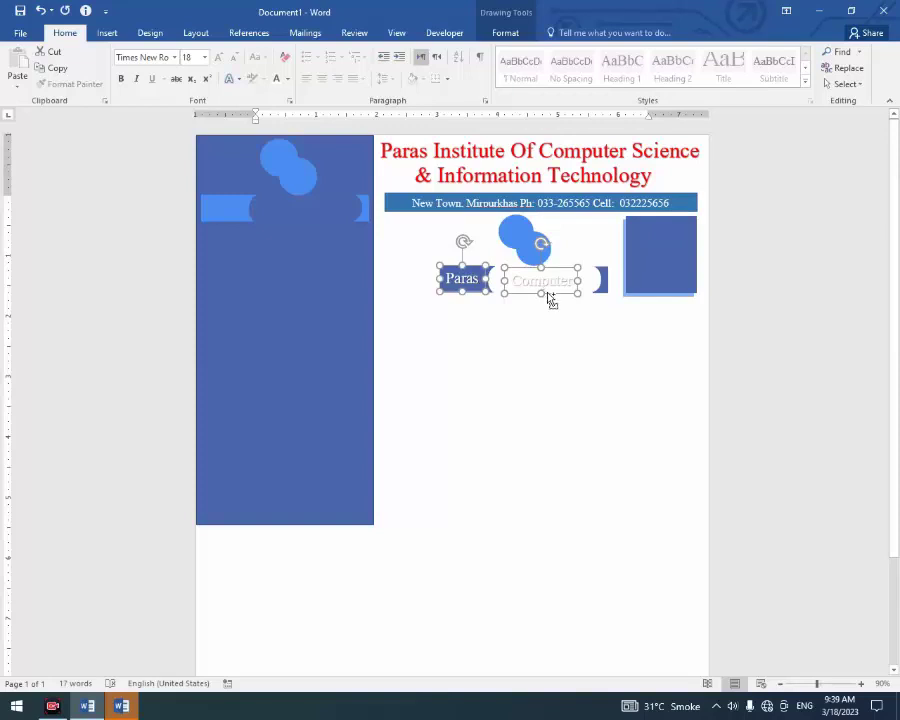
{"action": "key", "text": "ctrl+d"}
{"action": "left_click_drag", "start_coordinate": [545, 308], "coordinate": [301, 222]}
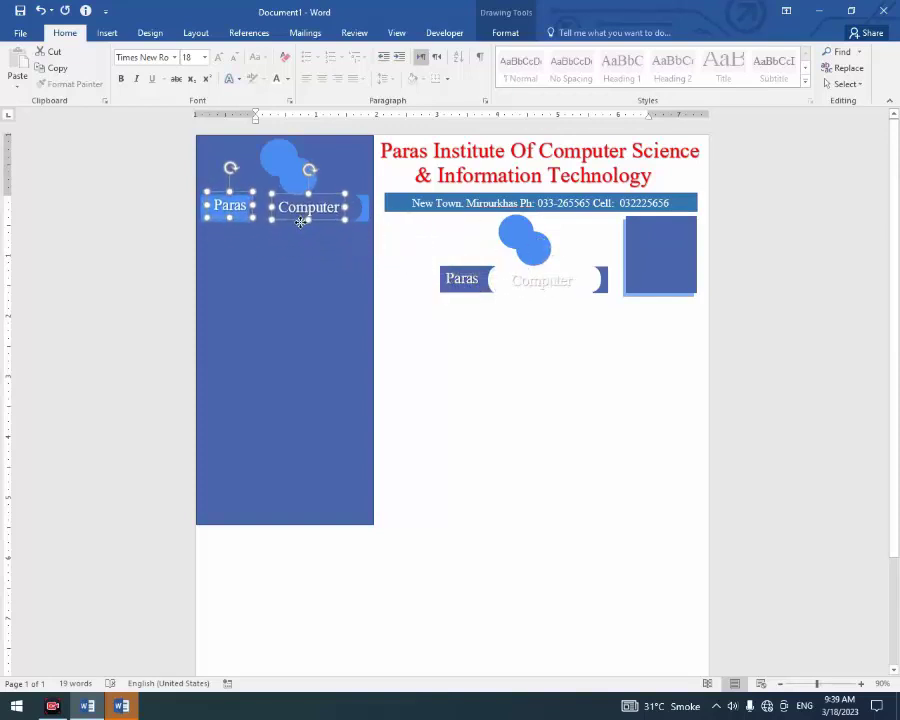
{"action": "left_click", "coordinate": [410, 320]}
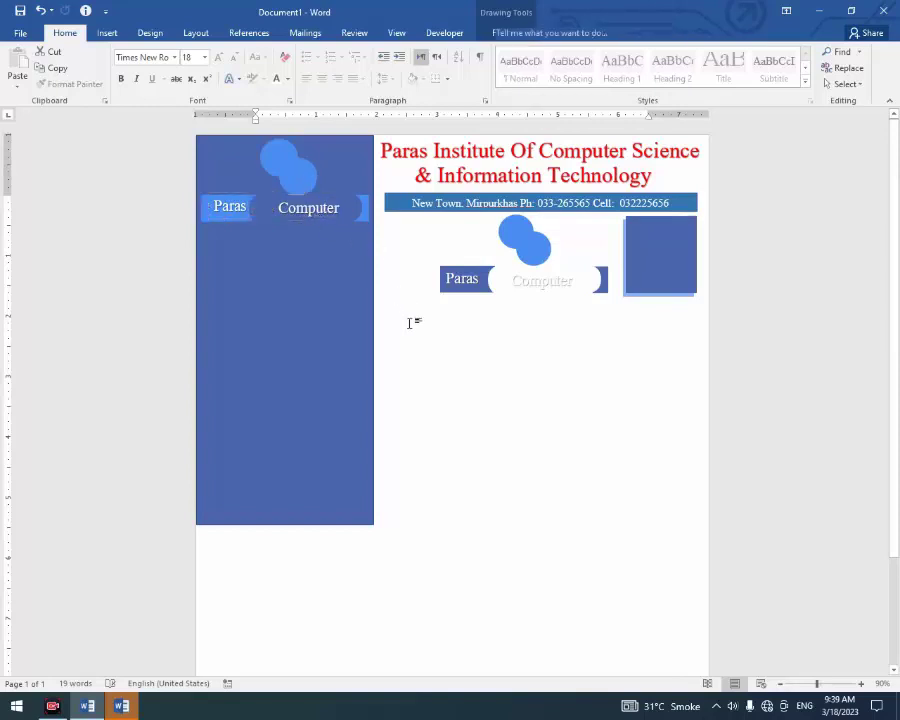
Set the left-panel 'Computer' label to 22 pt and nudge it into place.
{"action": "left_click", "coordinate": [229, 206]}
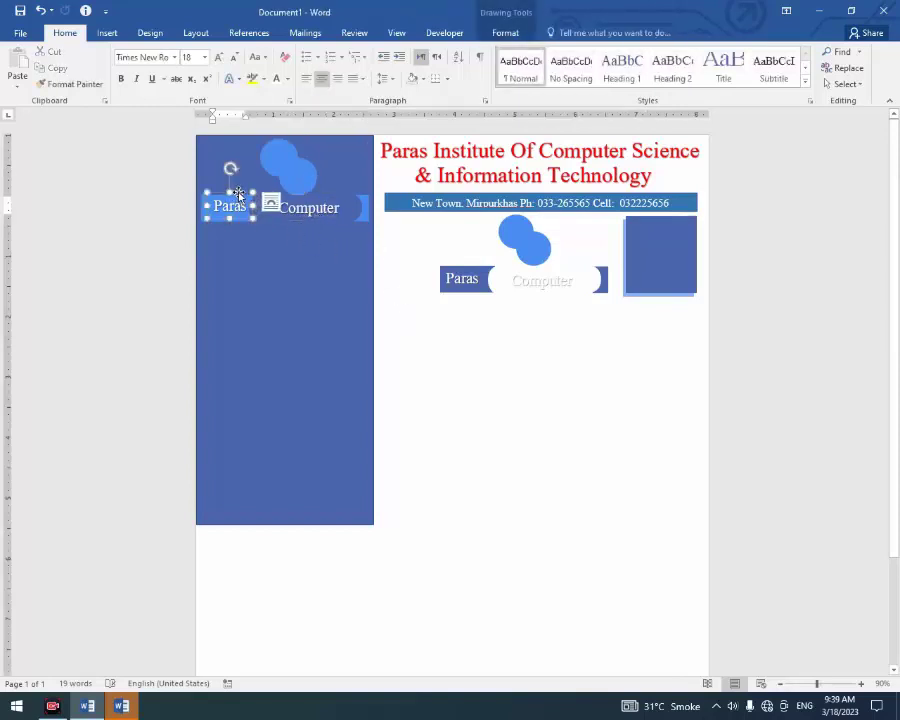
{"action": "left_click", "coordinate": [309, 207]}
{"action": "double_click", "coordinate": [309, 207]}
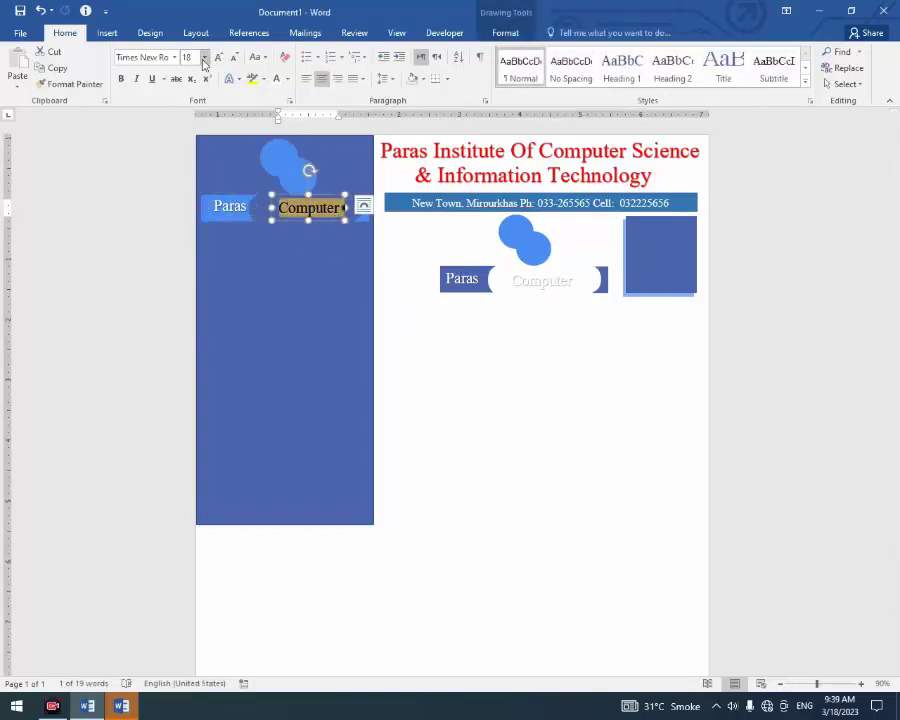
{"action": "left_click", "coordinate": [204, 62]}
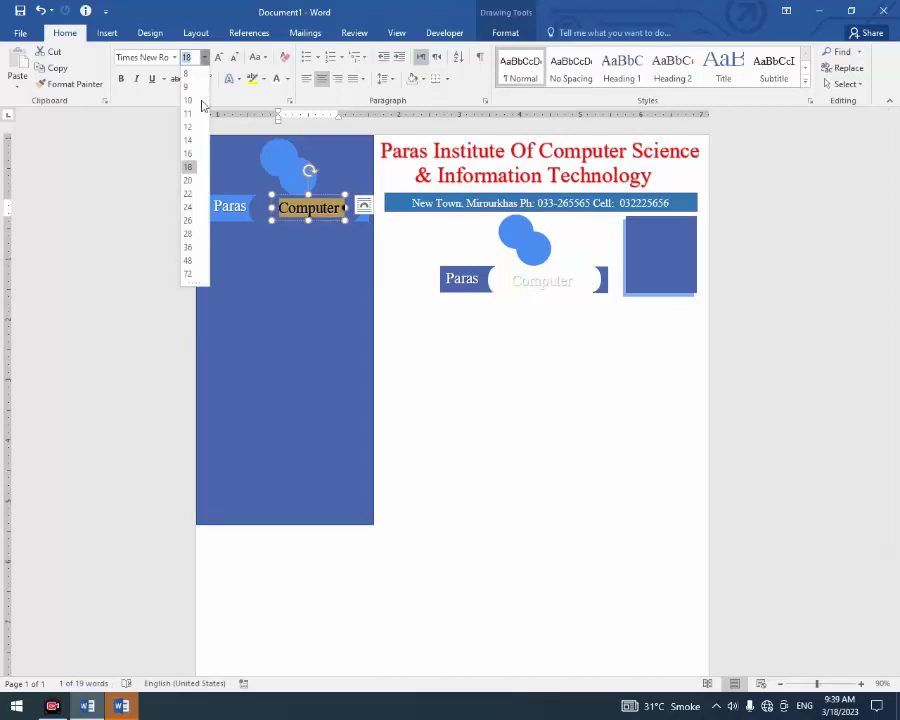
{"action": "left_click", "coordinate": [188, 194]}
{"action": "left_click_drag", "start_coordinate": [331, 226], "coordinate": [322, 221]}
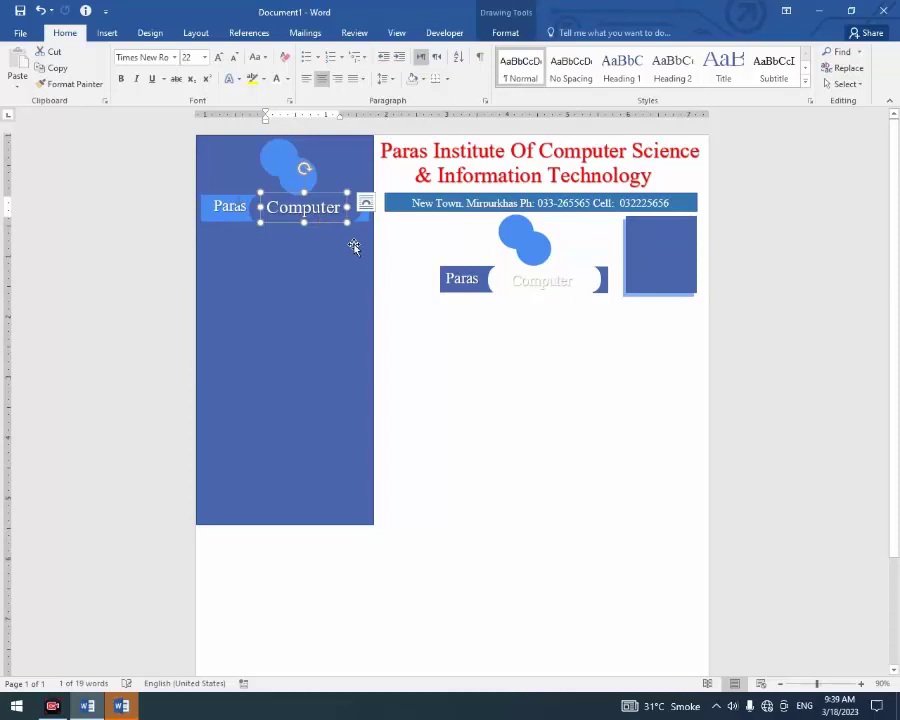
Set the header 'Computer' label to 24 pt red and nudge it into place.
{"action": "left_click", "coordinate": [537, 279]}
{"action": "double_click", "coordinate": [573, 280]}
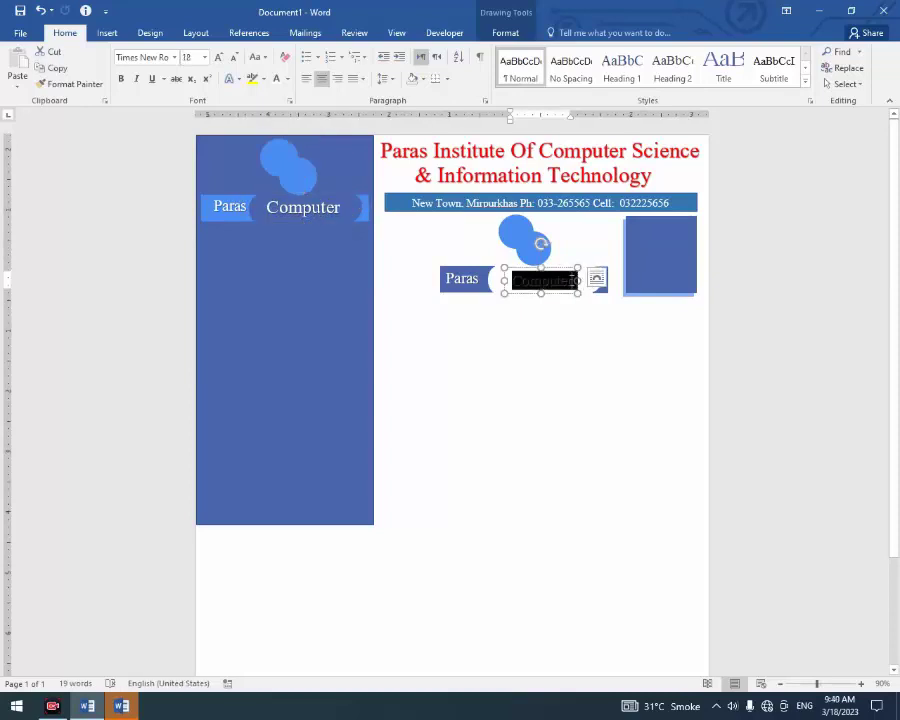
{"action": "left_click", "coordinate": [204, 57]}
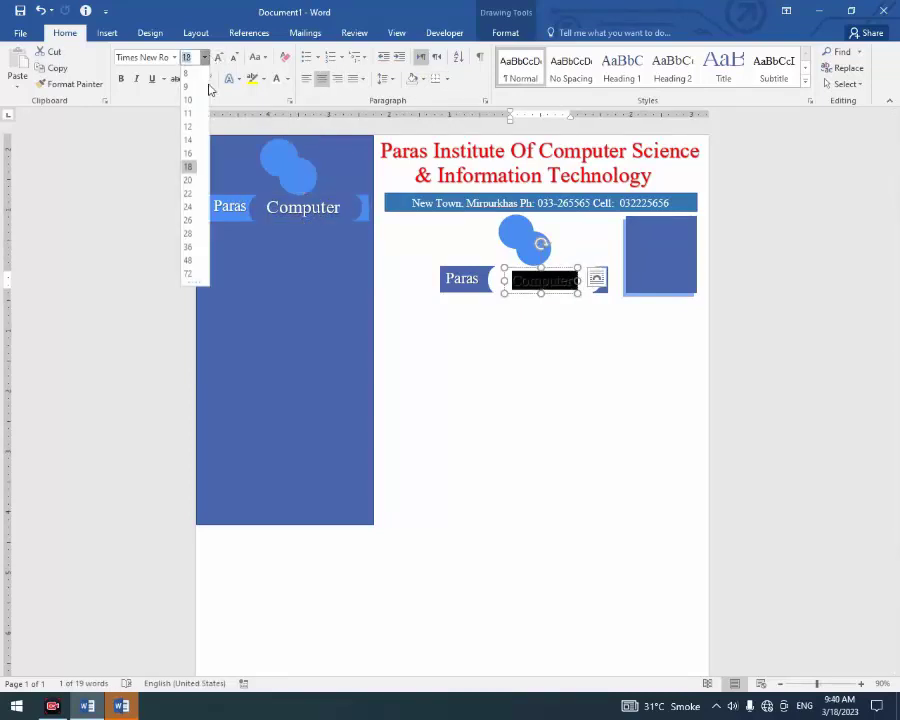
{"action": "left_click", "coordinate": [188, 207]}
{"action": "left_click_drag", "start_coordinate": [577, 268], "coordinate": [570, 261]}
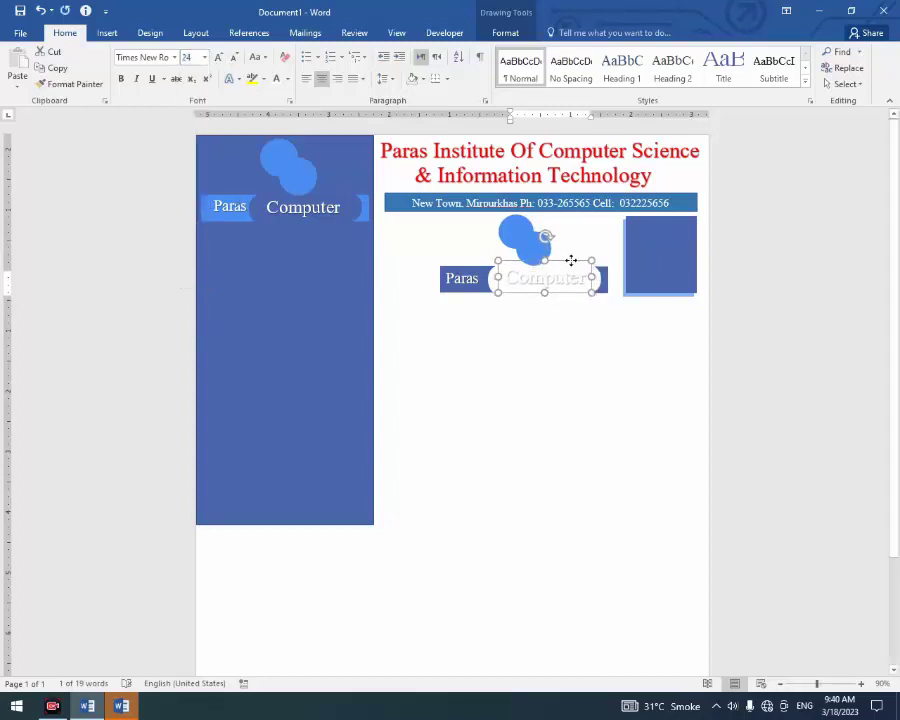
{"action": "left_click", "coordinate": [287, 79]}
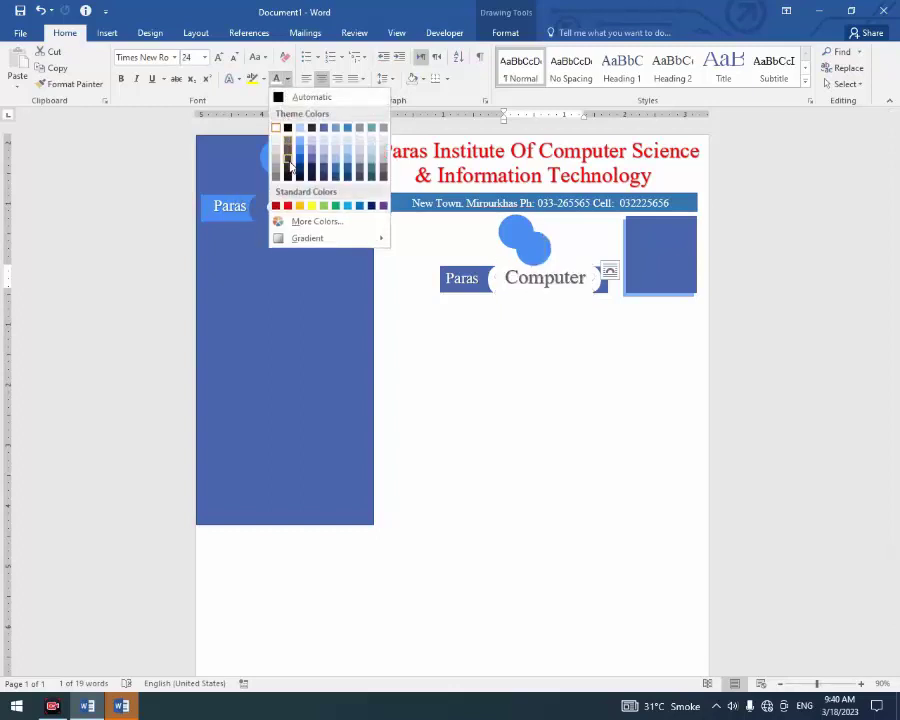
{"action": "left_click", "coordinate": [289, 206]}
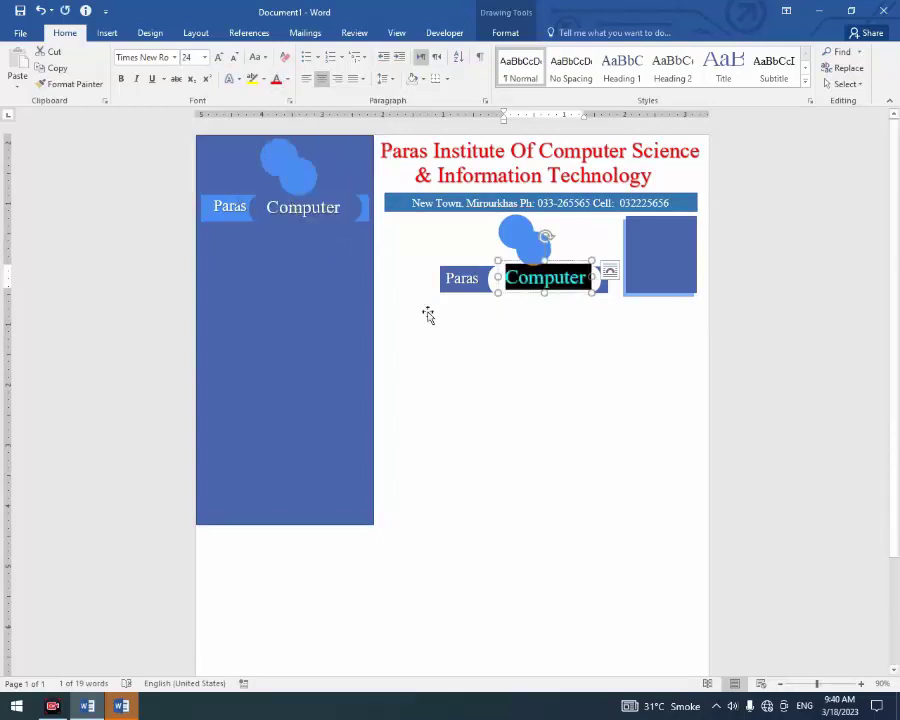
{"action": "left_click", "coordinate": [570, 423]}
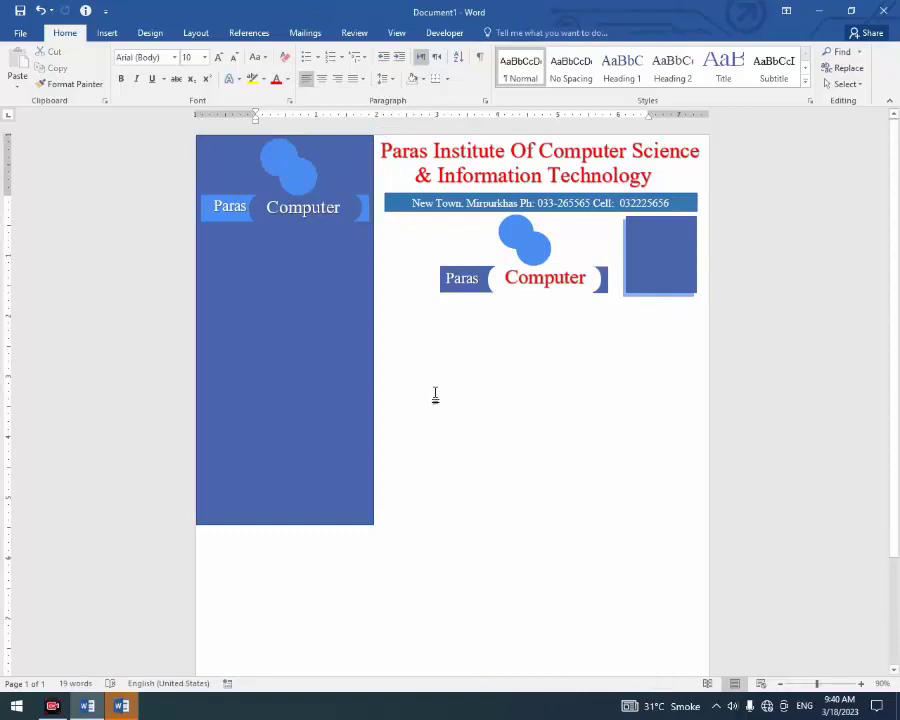
{"action": "left_click", "coordinate": [472, 263]}
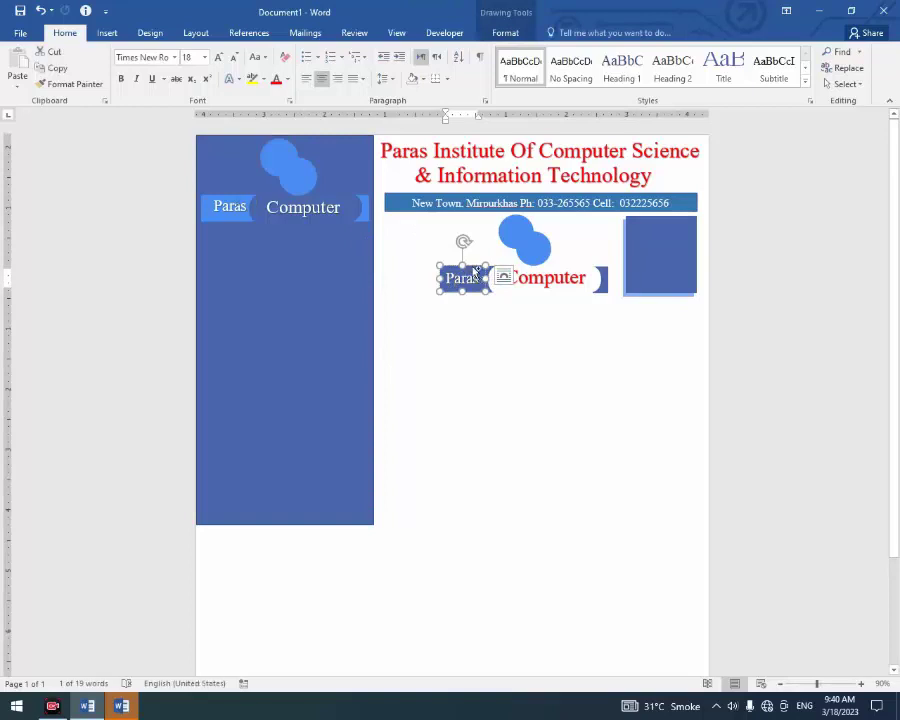
Copy the Paras box onto the first blue circle, narrowed to show just 'P'.
{"action": "left_click_drag", "start_coordinate": [472, 267], "coordinate": [470, 277]}
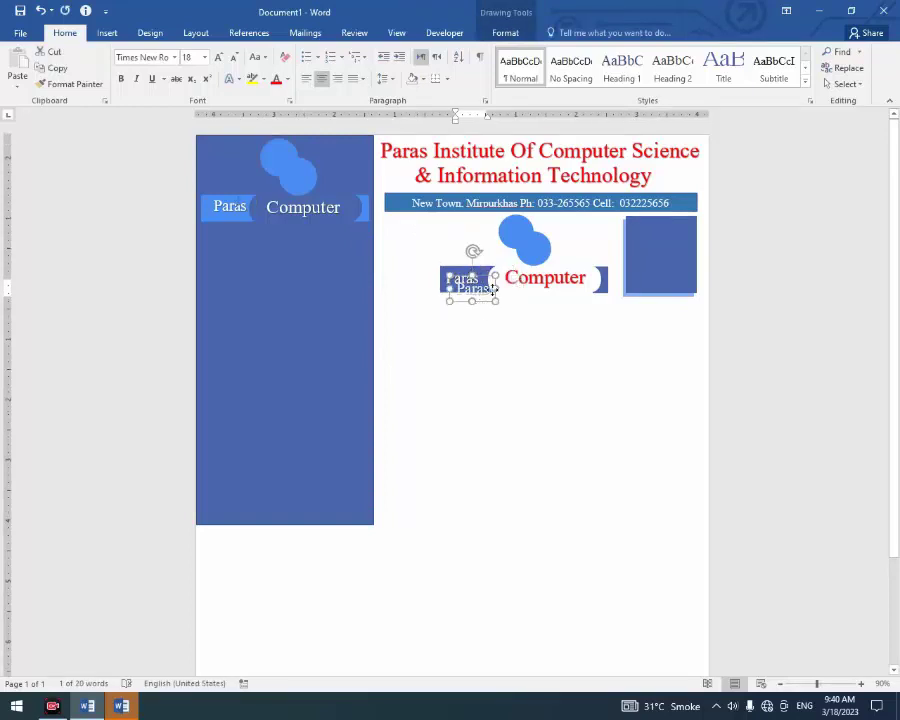
{"action": "left_click_drag", "start_coordinate": [481, 307], "coordinate": [538, 243]}
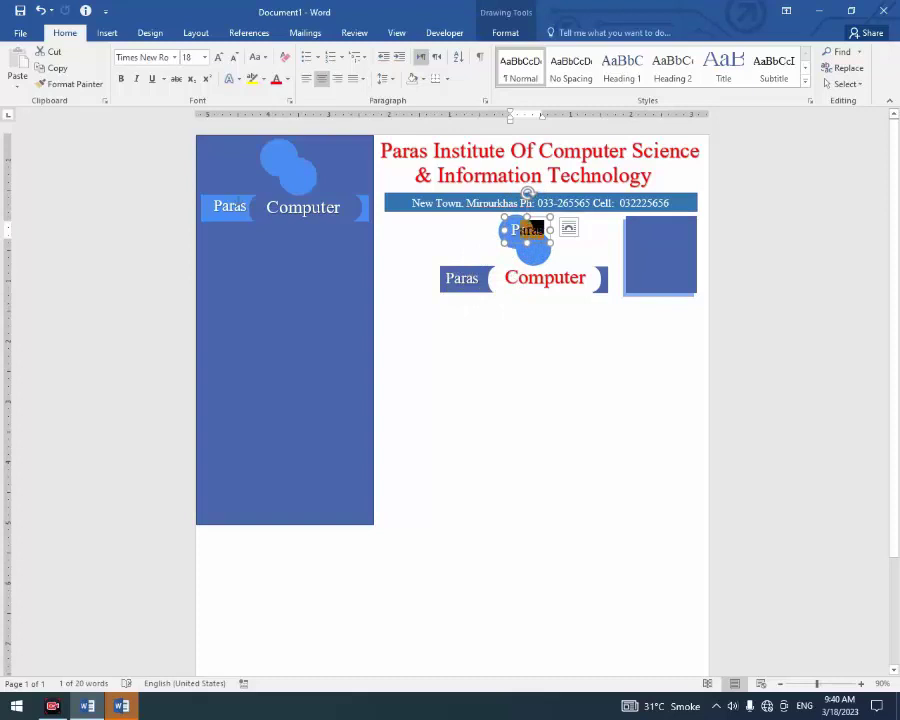
{"action": "left_click_drag", "start_coordinate": [549, 230], "coordinate": [527, 230]}
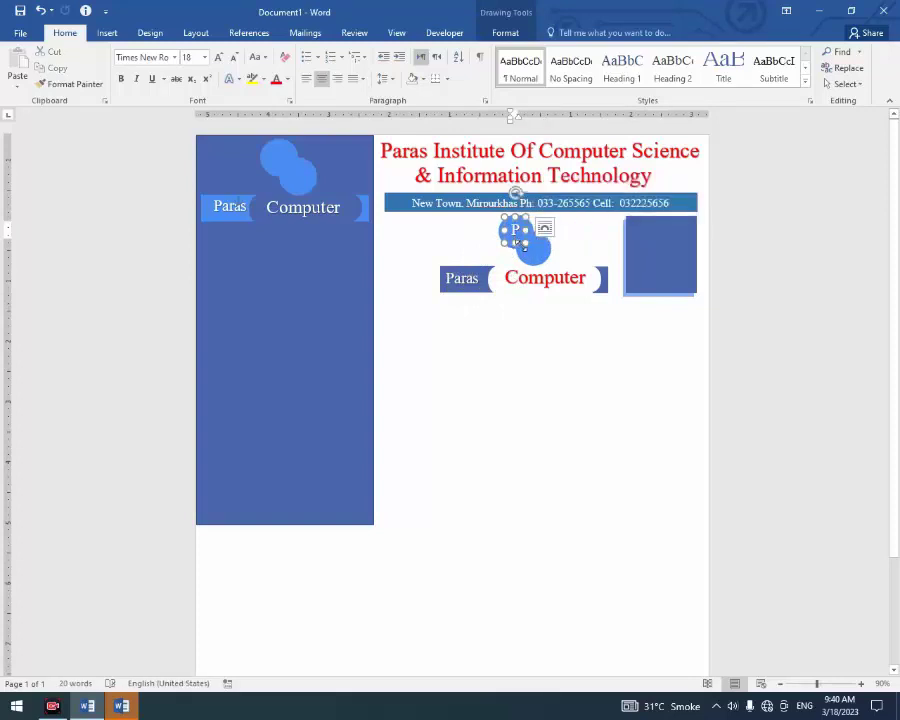
{"action": "double_click", "coordinate": [517, 241]}
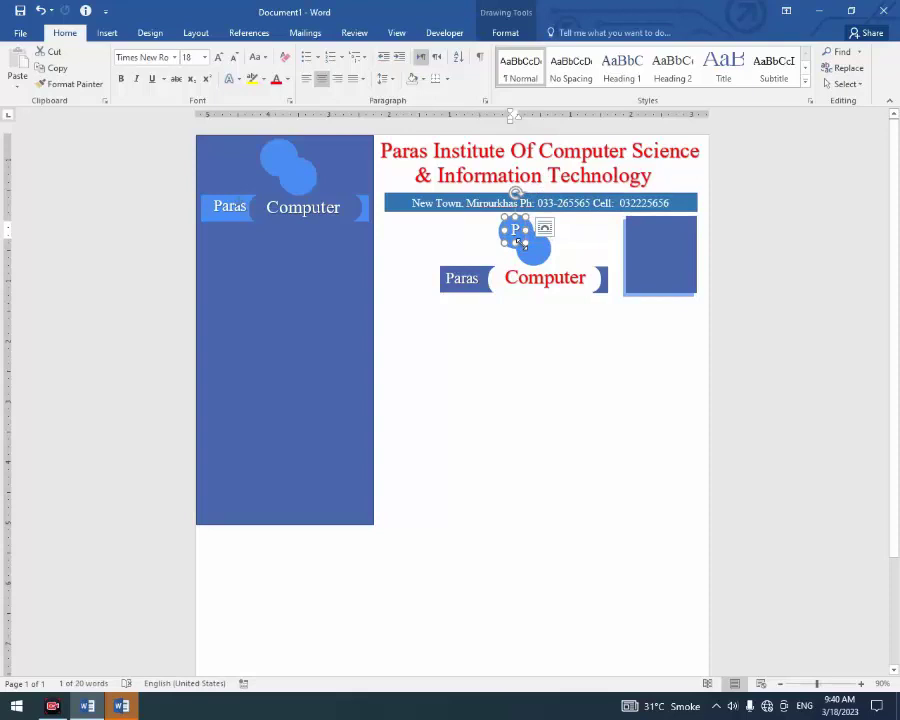
{"action": "left_click_drag", "start_coordinate": [518, 243], "coordinate": [528, 252]}
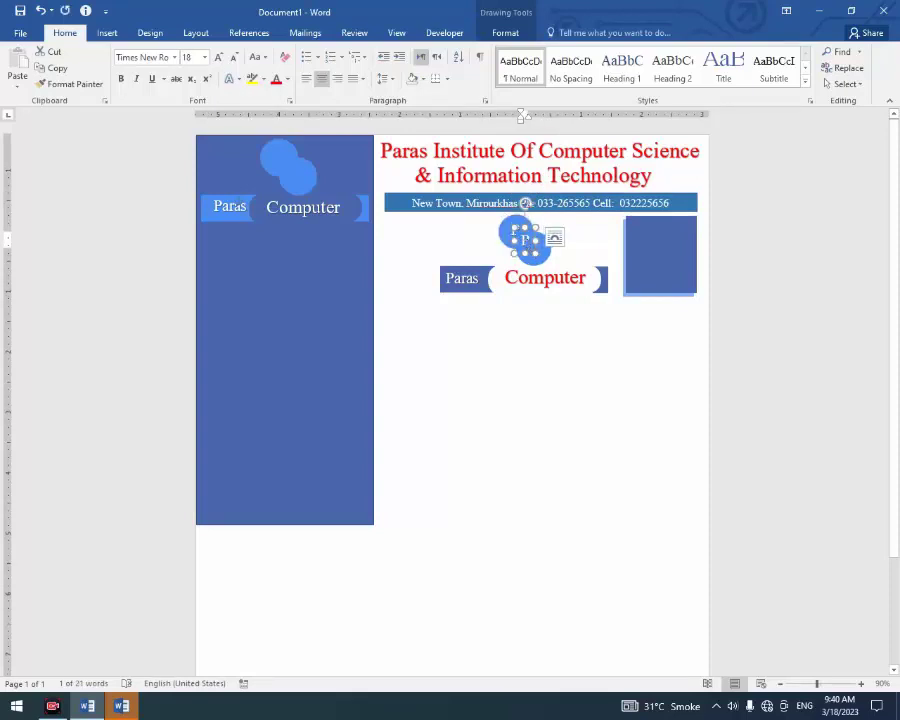
Add a 'C' box on the second circle, then copy P and C onto the sidebar circles.
{"action": "left_click_drag", "start_coordinate": [533, 250], "coordinate": [545, 257]}
{"action": "left_click", "coordinate": [529, 247]}
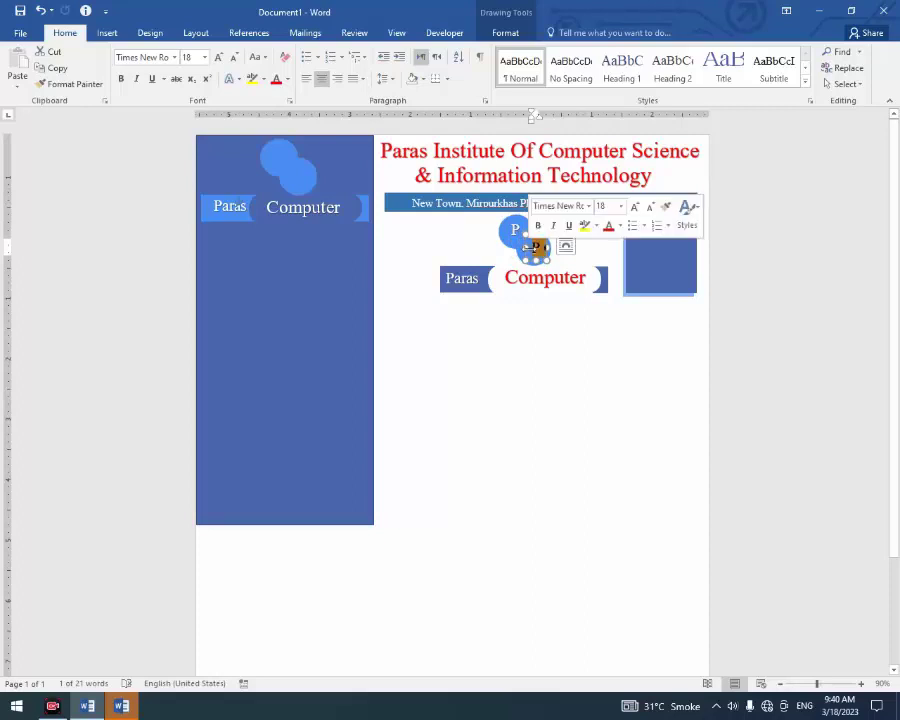
{"action": "left_click", "coordinate": [535, 250]}
{"action": "type", "text": "C"}
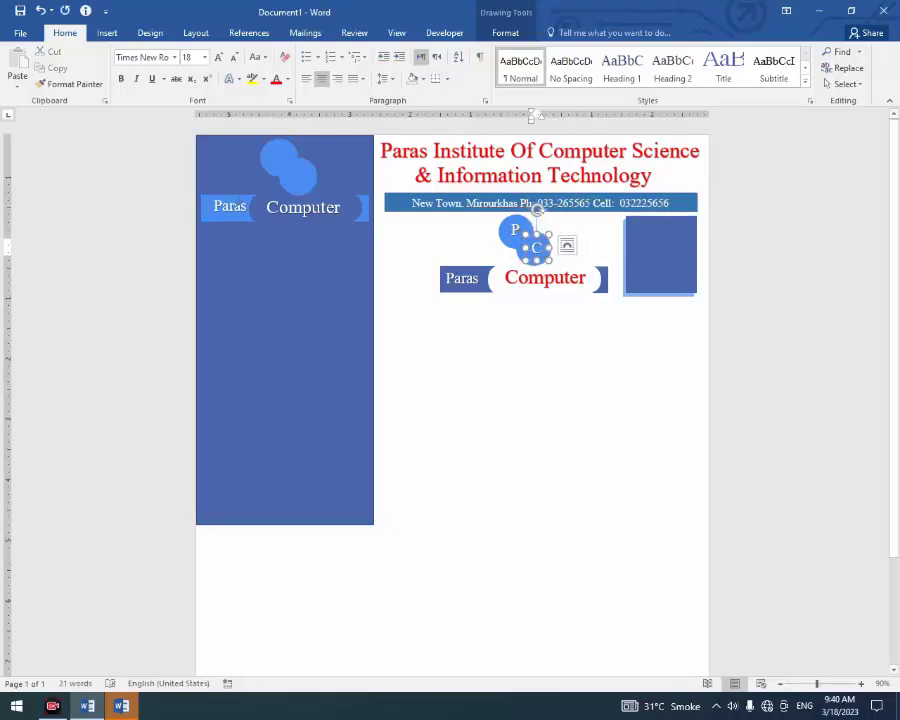
{"action": "left_click", "coordinate": [515, 230], "text": "shift"}
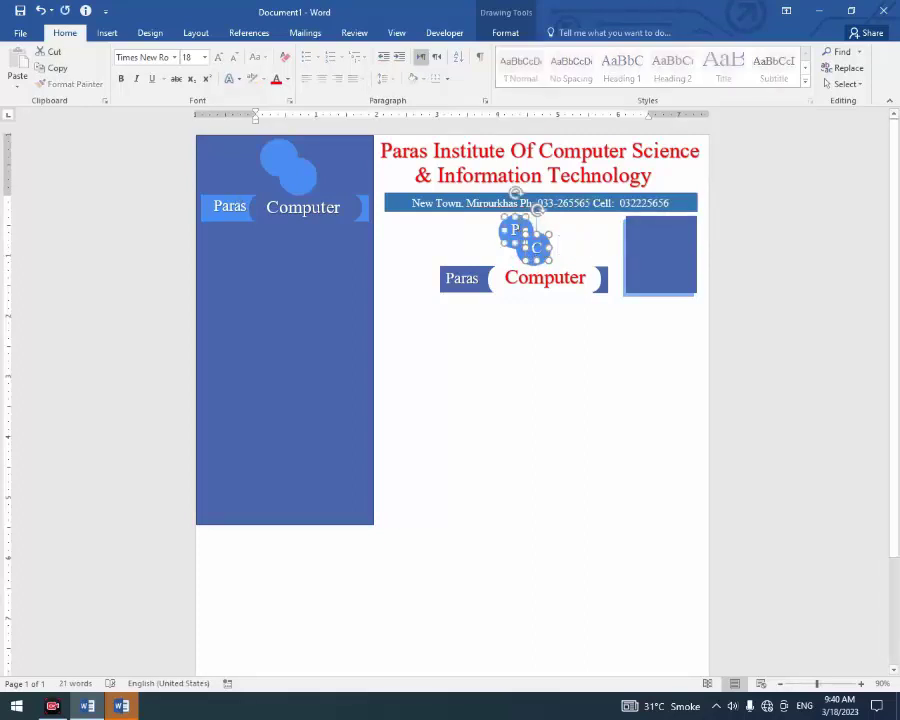
{"action": "mouse_move", "coordinate": [535, 245]}
{"action": "left_mouse_down"}
{"action": "mouse_move", "coordinate": [413, 218]}
{"action": "mouse_move", "coordinate": [305, 159]}
{"action": "left_mouse_up"}
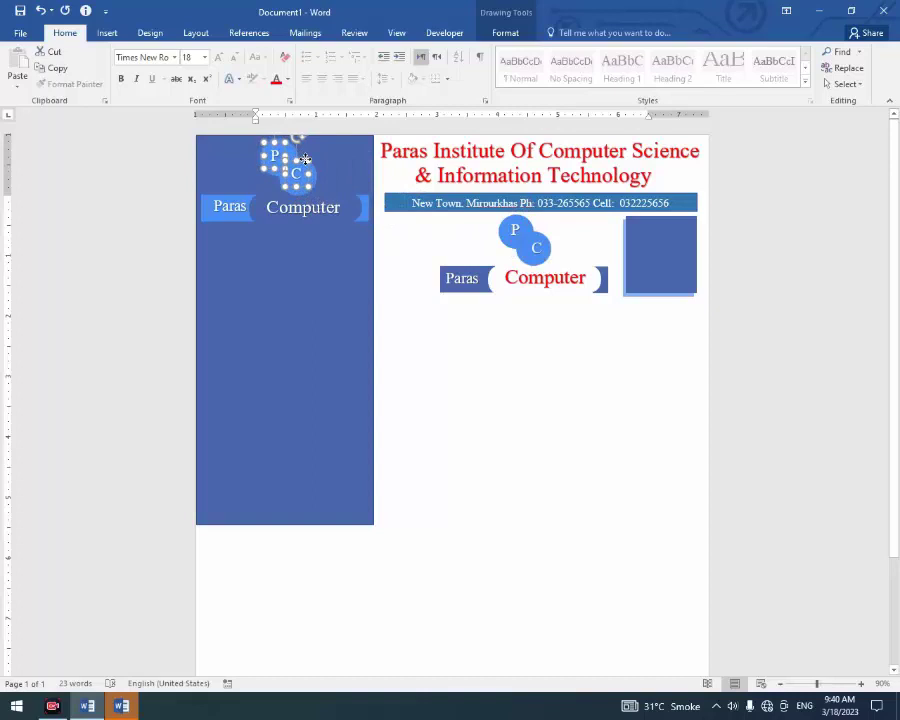
{"action": "left_click", "coordinate": [453, 335]}
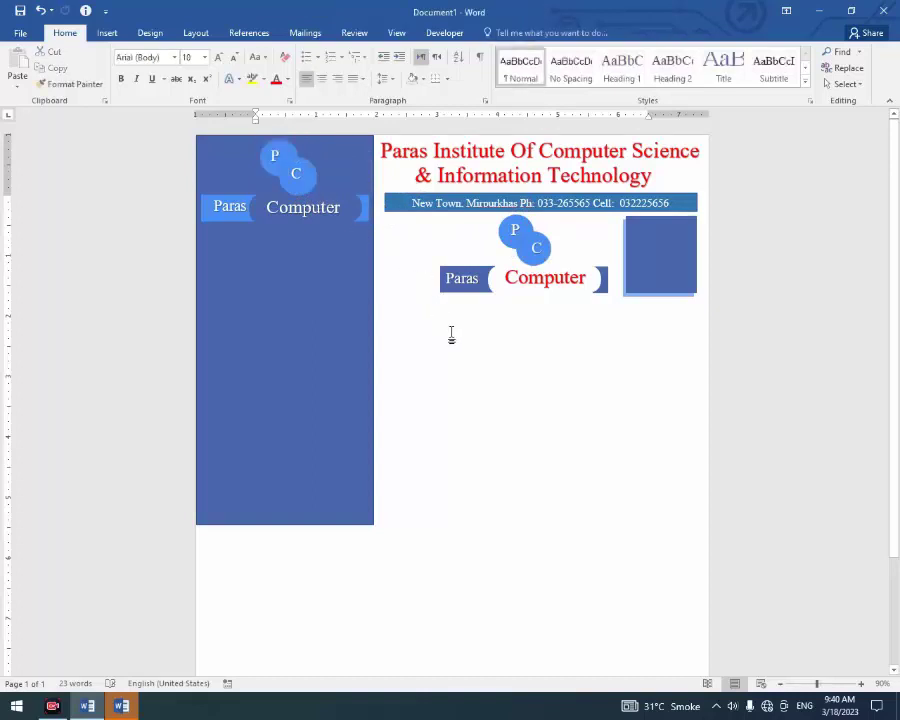
{"action": "double_click", "coordinate": [448, 333]}
Type 'Admission Form' below the banners and set it to font size 26.
{"action": "type", "text": "Ad"}
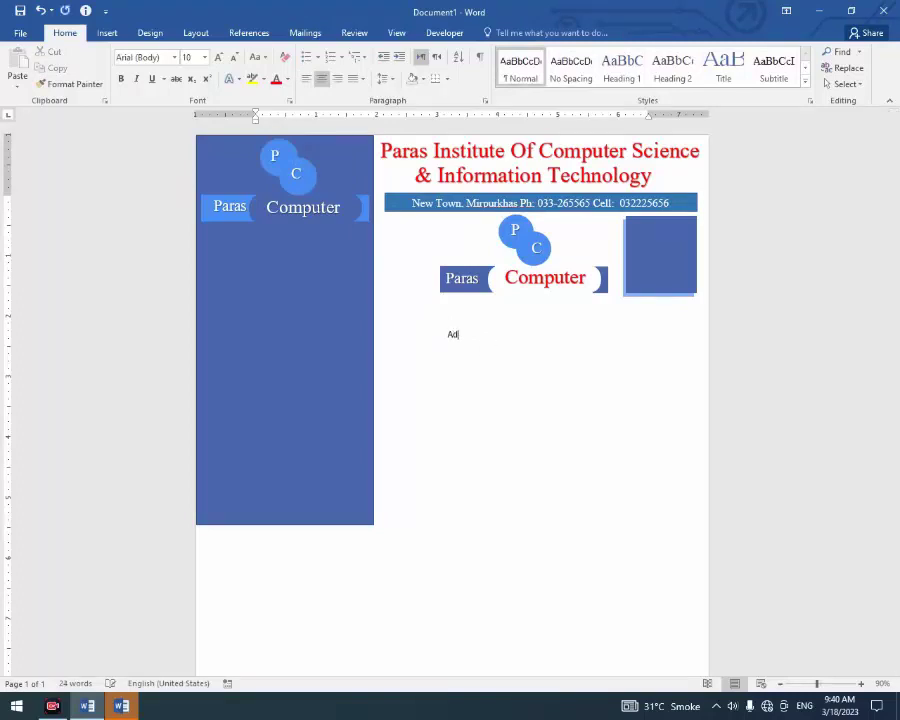
{"action": "type", "text": "mis"}
{"action": "type", "text": "sion "}
{"action": "type", "text": "Form"}
{"action": "left_click", "coordinate": [410, 329]}
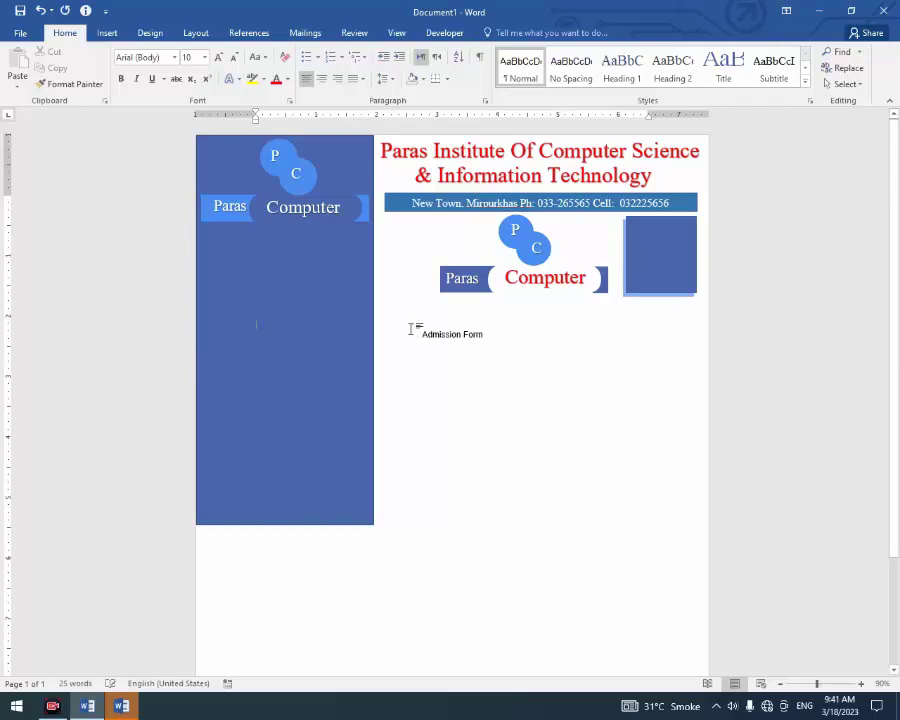
{"action": "left_click_drag", "start_coordinate": [486, 335], "coordinate": [421, 335]}
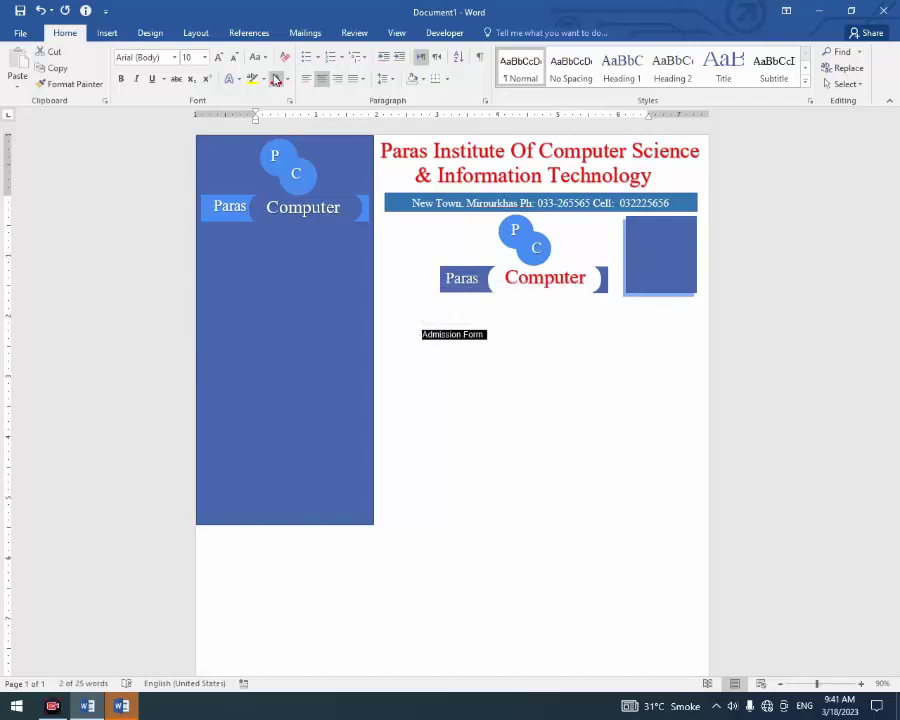
{"action": "left_click", "coordinate": [204, 57]}
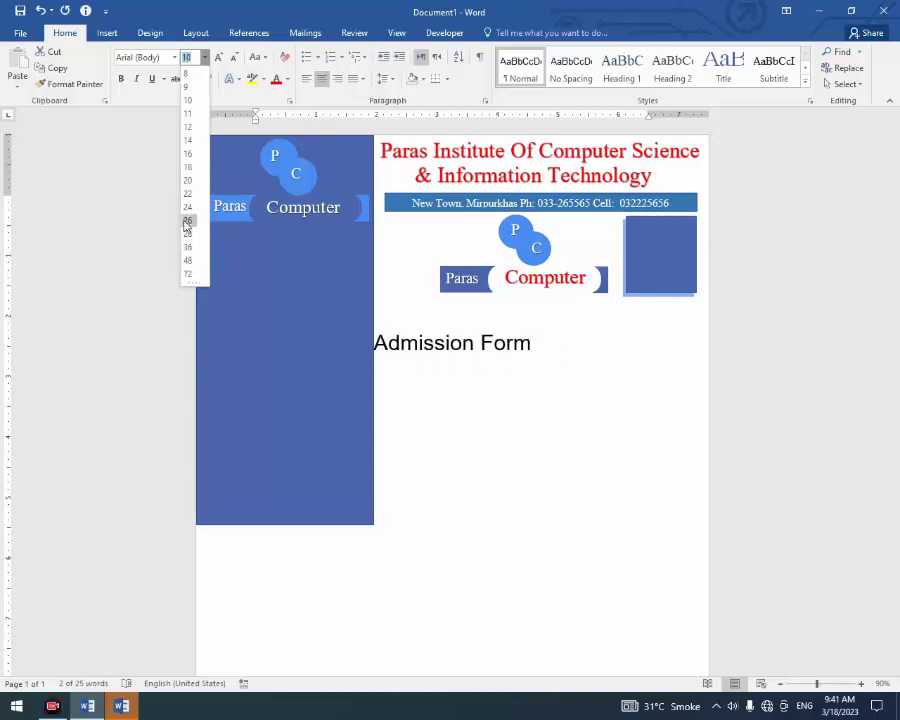
{"action": "left_click", "coordinate": [188, 220]}
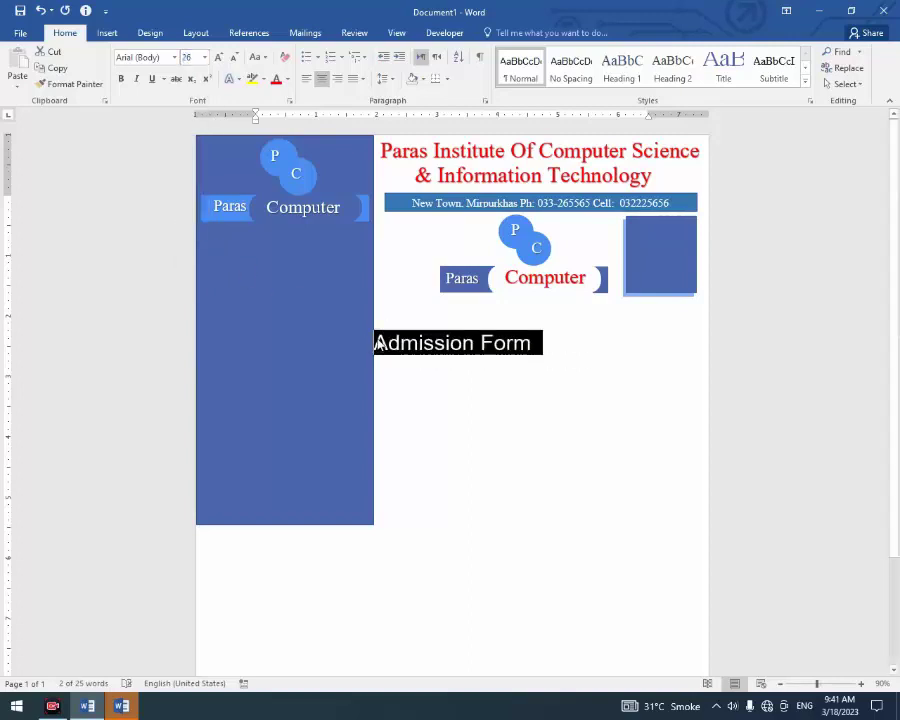
{"action": "left_click", "coordinate": [375, 342]}
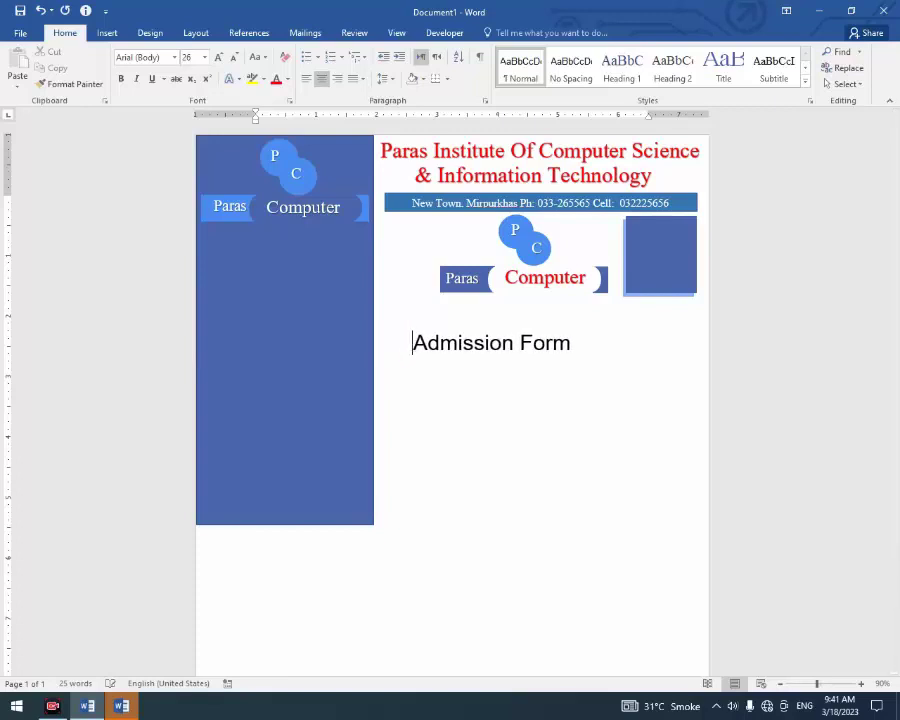
Make the heading 35-pt Times New Roman with a thick underline and red font colour.
{"action": "triple_click", "coordinate": [615, 348]}
{"action": "left_click_drag", "start_coordinate": [532, 342], "coordinate": [613, 342]}
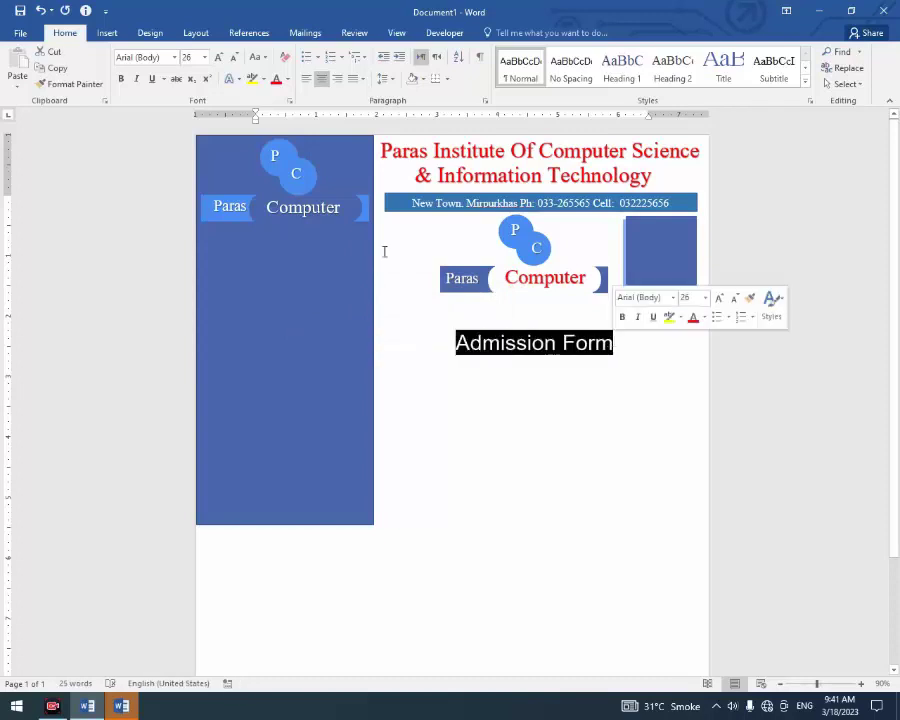
{"action": "left_click", "coordinate": [175, 57]}
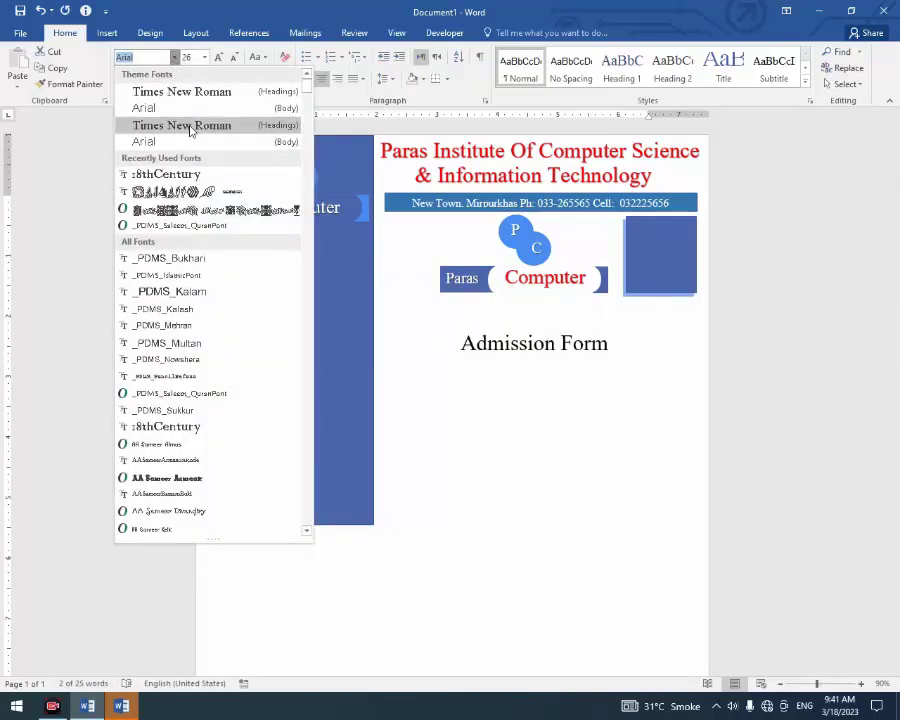
{"action": "left_click", "coordinate": [190, 127]}
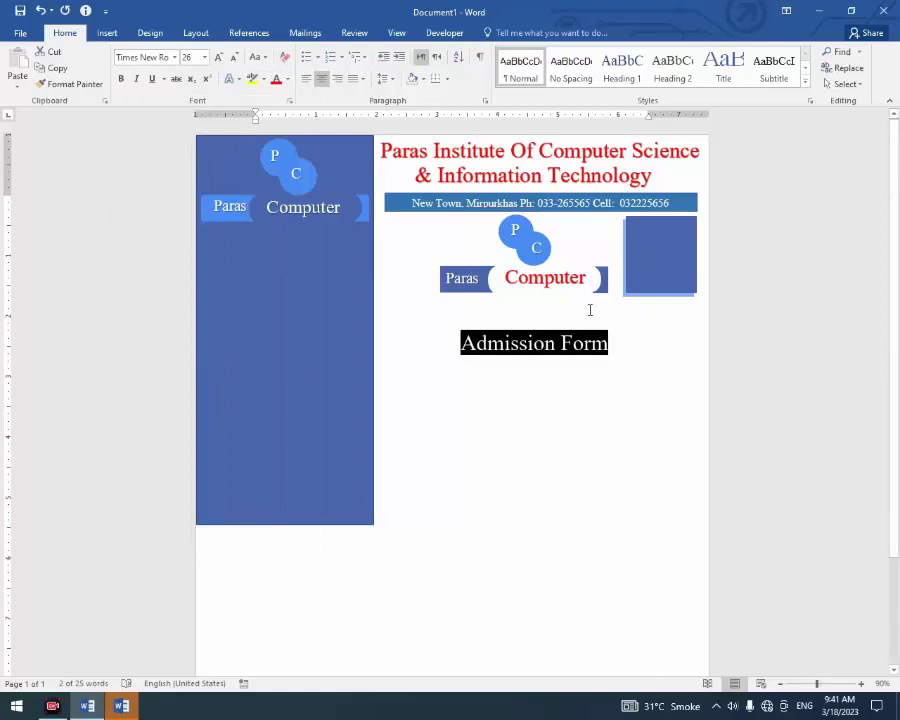
{"action": "key", "text": "ctrl+bracketright"}
{"action": "key", "text": "ctrl+bracketright"}
{"action": "key", "text": "ctrl+bracketright"}
{"action": "key", "text": "ctrl+bracketright"}
{"action": "key", "text": "ctrl+bracketright"}
{"action": "key", "text": "ctrl+bracketright"}
{"action": "key", "text": "ctrl+bracketright"}
{"action": "key", "text": "ctrl+bracketright"}
{"action": "key", "text": "ctrl+bracketright"}
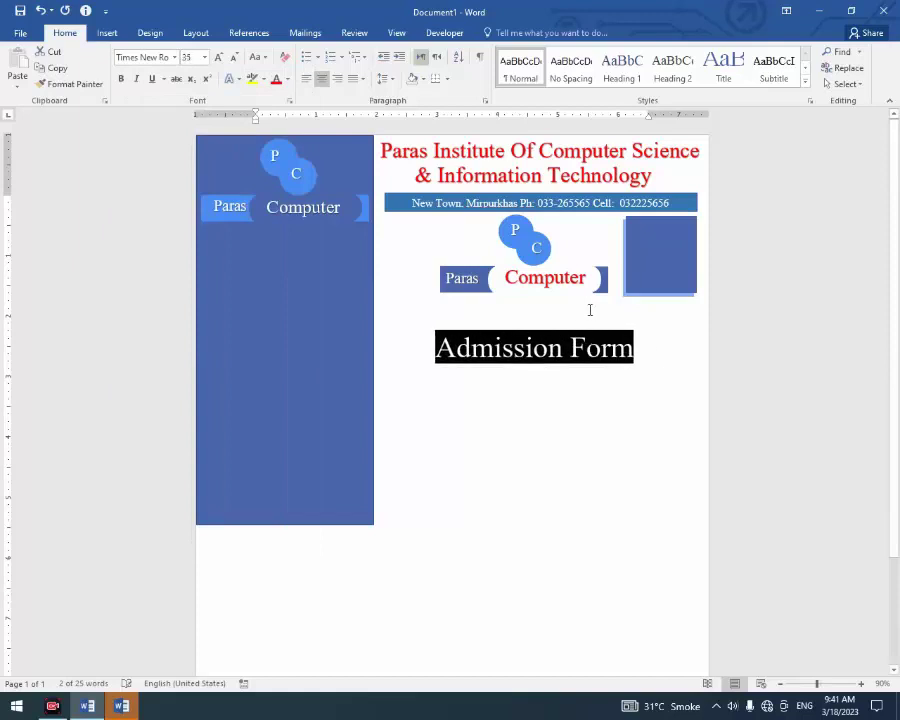
{"action": "left_click", "coordinate": [163, 79]}
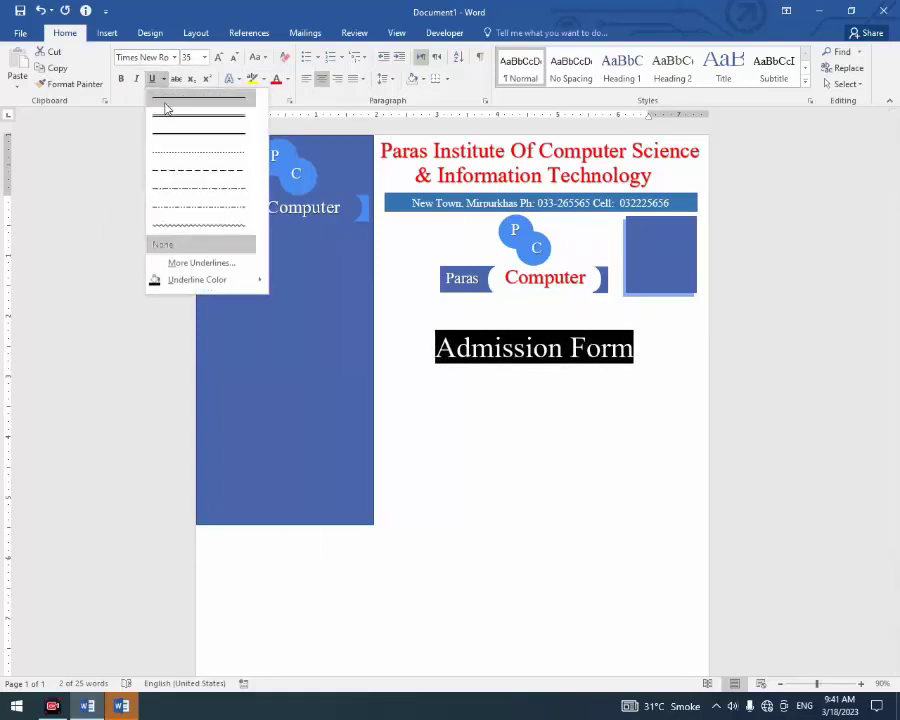
{"action": "left_click", "coordinate": [184, 141]}
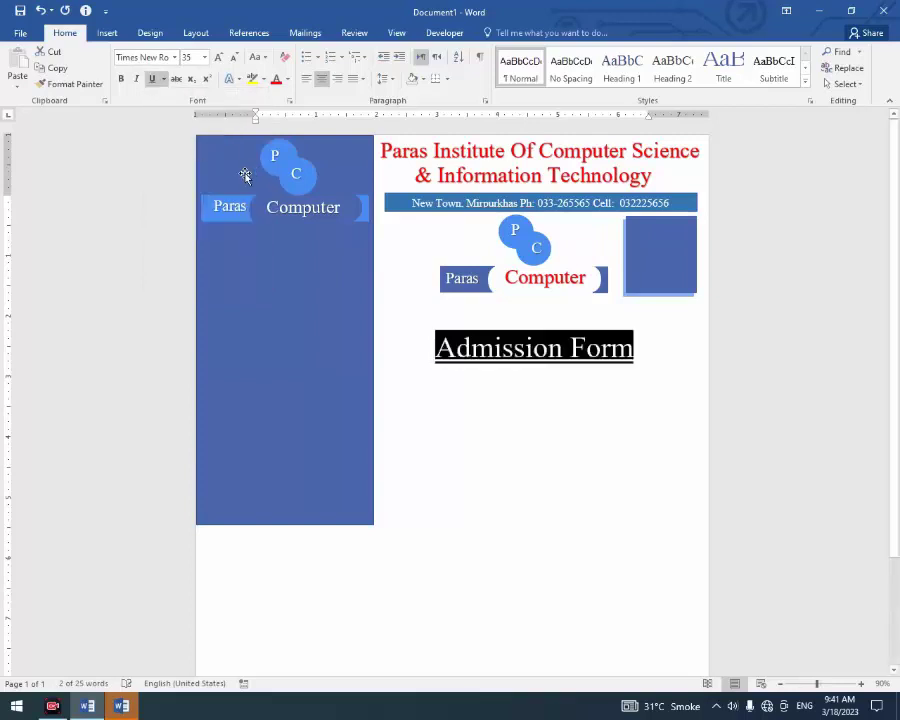
{"action": "left_click", "coordinate": [274, 82]}
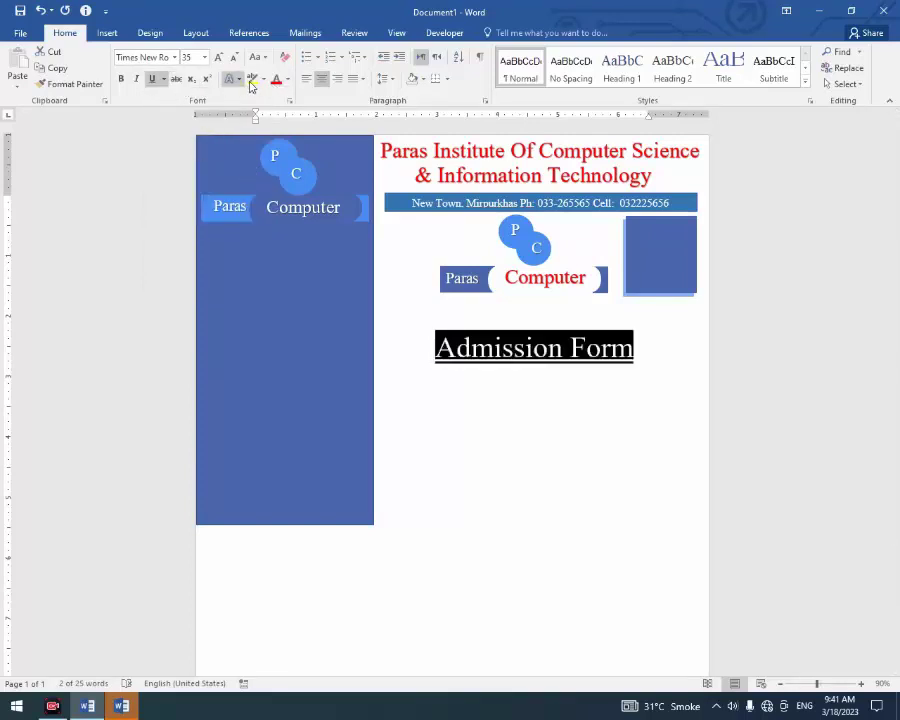
{"action": "left_click", "coordinate": [603, 405]}
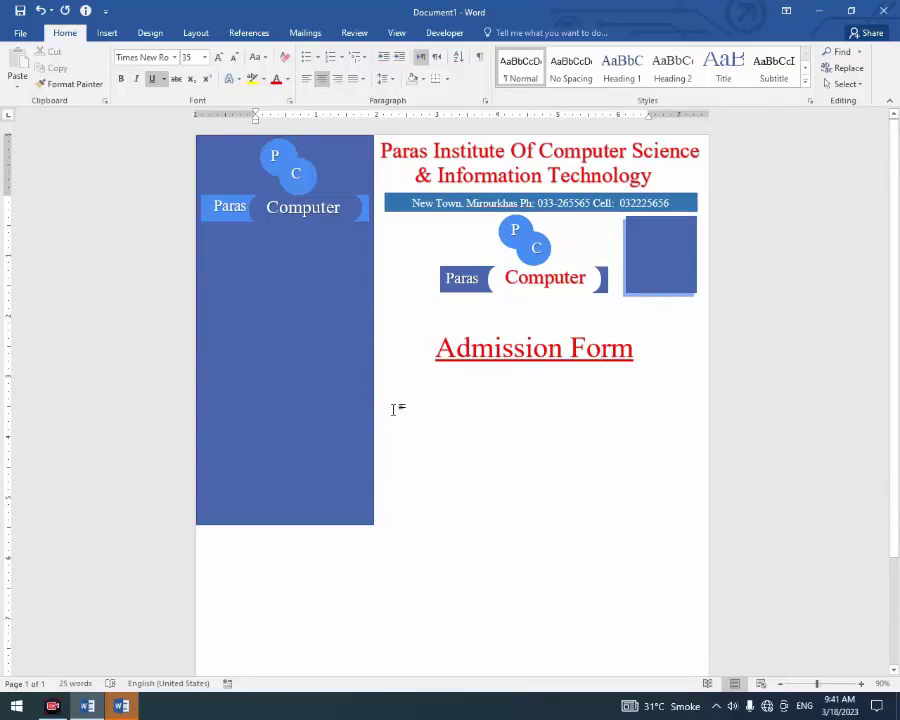
Shorten the blue left sidebar panel from its bottom edge so it ends above mid-page.
{"action": "left_click", "coordinate": [361, 434]}
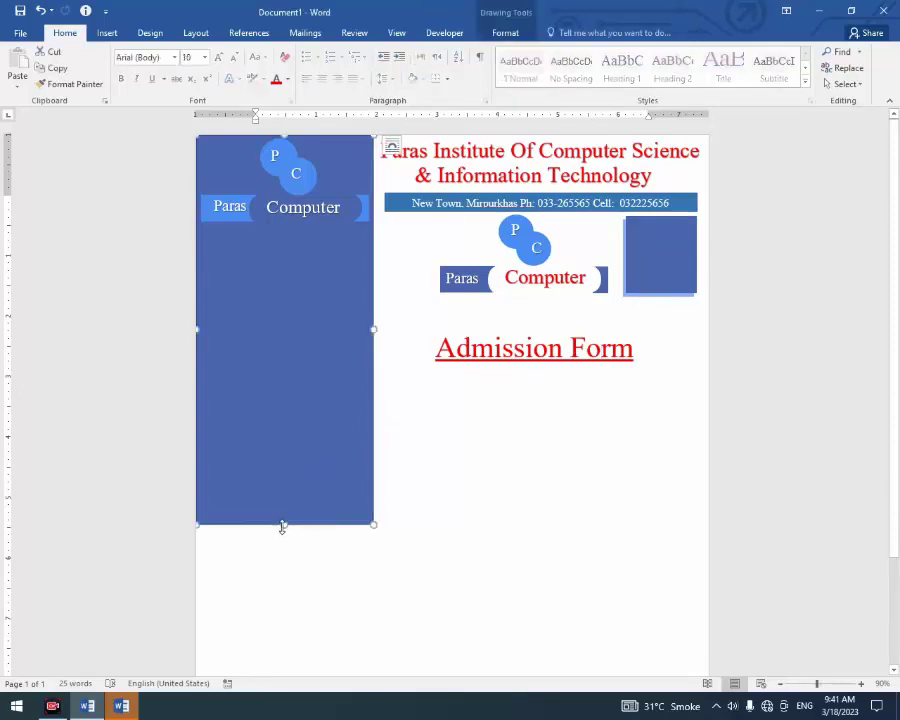
{"action": "left_click_drag", "start_coordinate": [282, 527], "coordinate": [289, 396]}
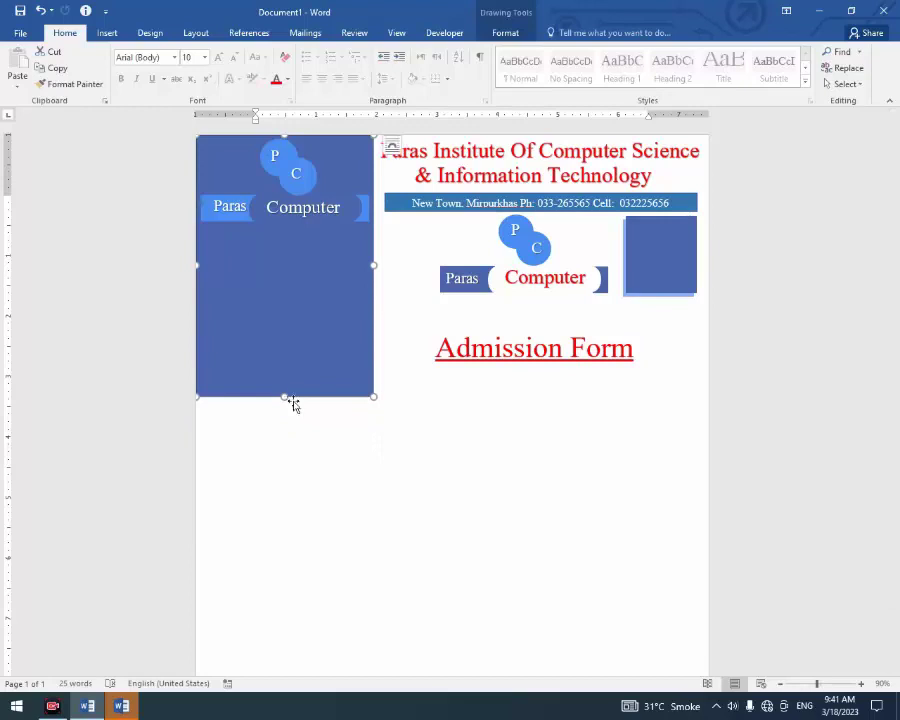
{"action": "left_click", "coordinate": [107, 33]}
Draw a thin rectangle bar under the sidebar and copy it into a stack of stripes.
{"action": "left_click", "coordinate": [193, 76]}
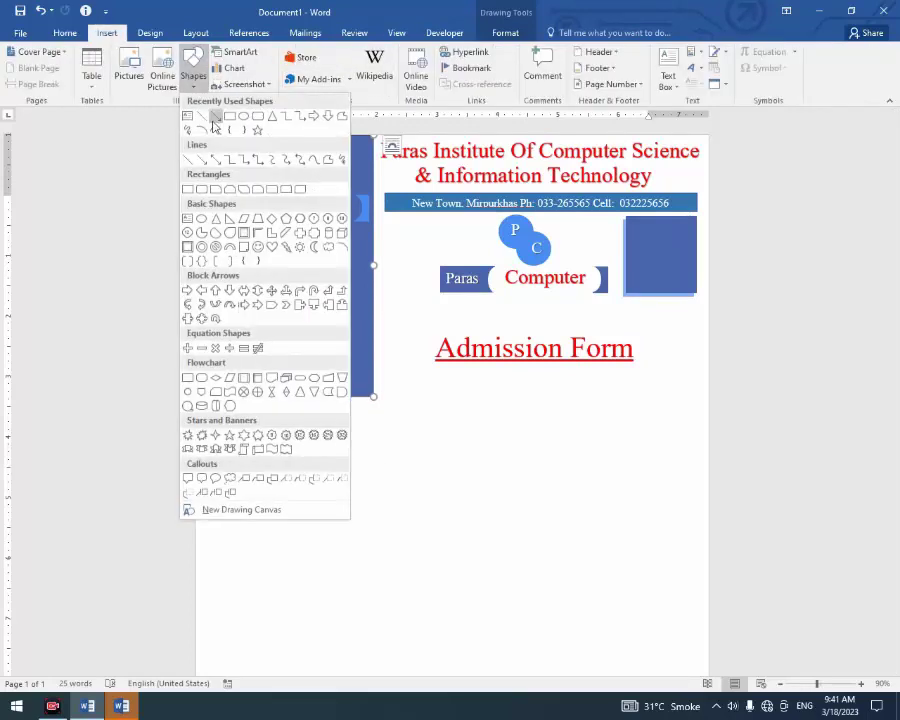
{"action": "left_click", "coordinate": [226, 116]}
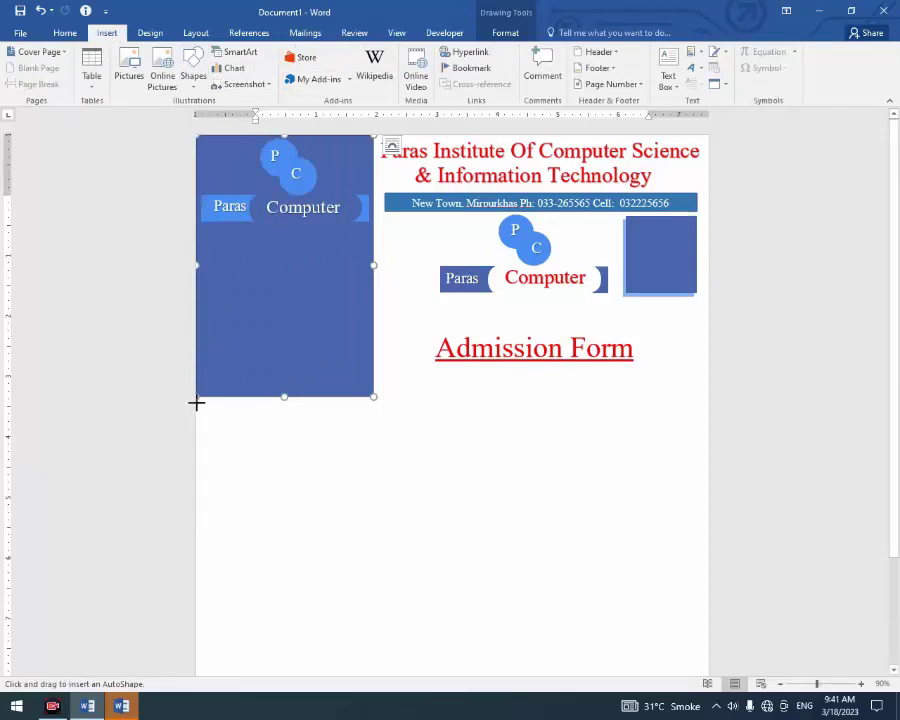
{"action": "left_click_drag", "start_coordinate": [196, 402], "coordinate": [373, 411]}
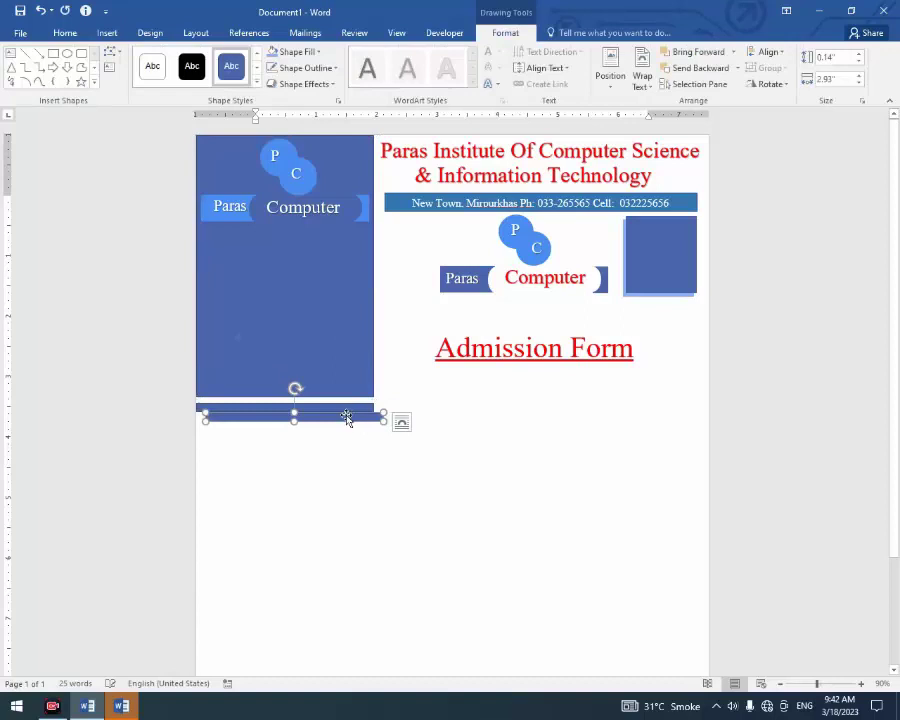
{"action": "mouse_move", "coordinate": [337, 407]}
{"action": "left_mouse_down", "text": "ctrl"}
{"action": "mouse_move", "coordinate": [341, 424]}
{"action": "mouse_move", "coordinate": [286, 419]}
{"action": "left_mouse_up", "text": "ctrl"}
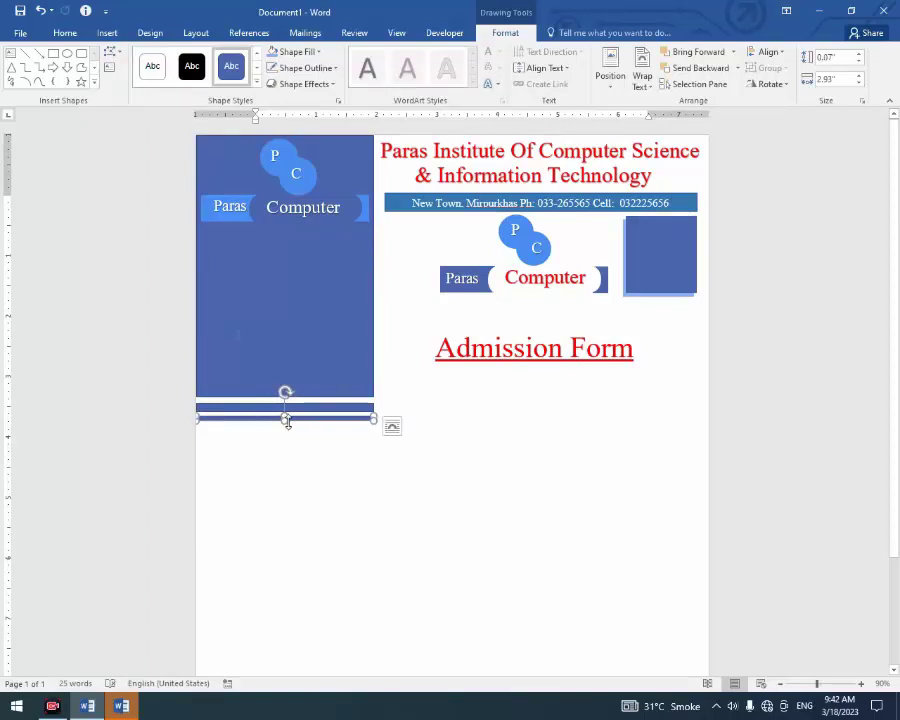
{"action": "left_click_drag", "start_coordinate": [286, 421], "coordinate": [322, 434]}
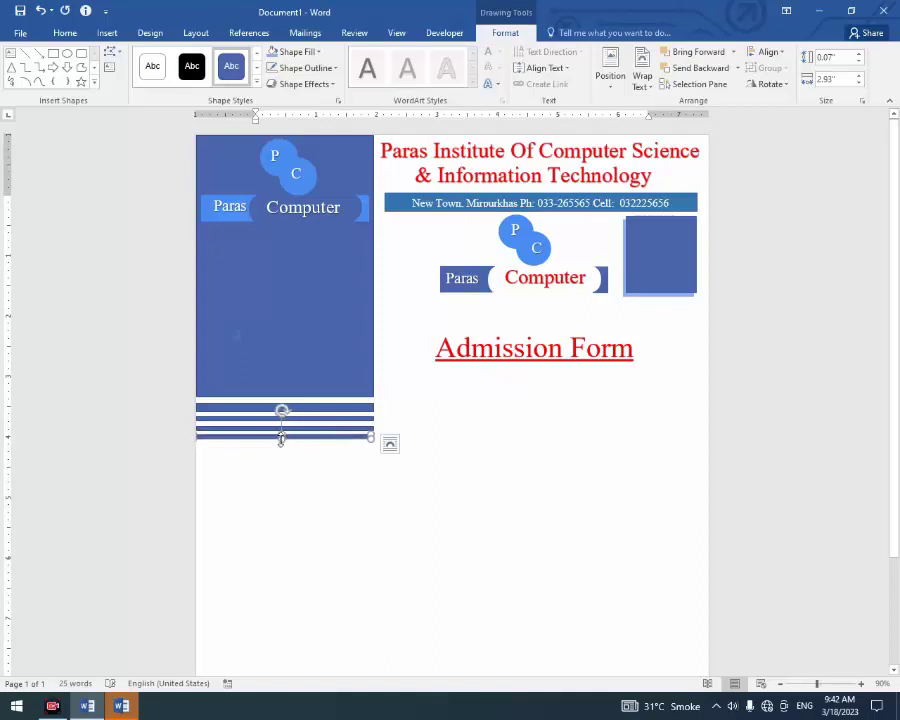
{"action": "left_click", "coordinate": [281, 437]}
{"action": "left_click_drag", "start_coordinate": [281, 437], "coordinate": [283, 429]}
{"action": "left_click", "coordinate": [284, 428]}
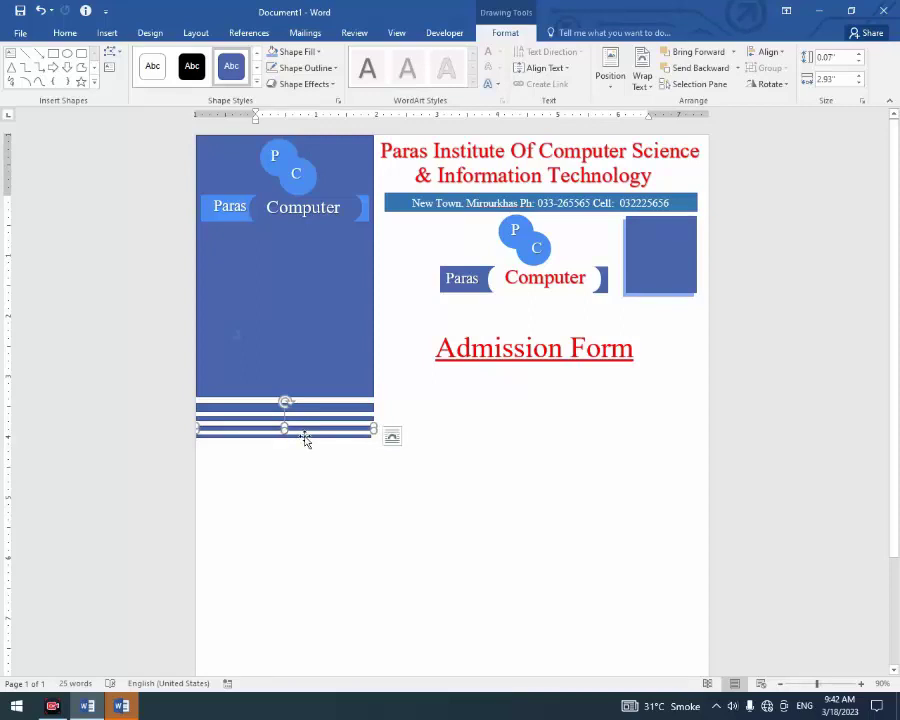
Give all the stacked stripes no outline and a red fill.
{"action": "left_click", "coordinate": [305, 418], "text": "shift"}
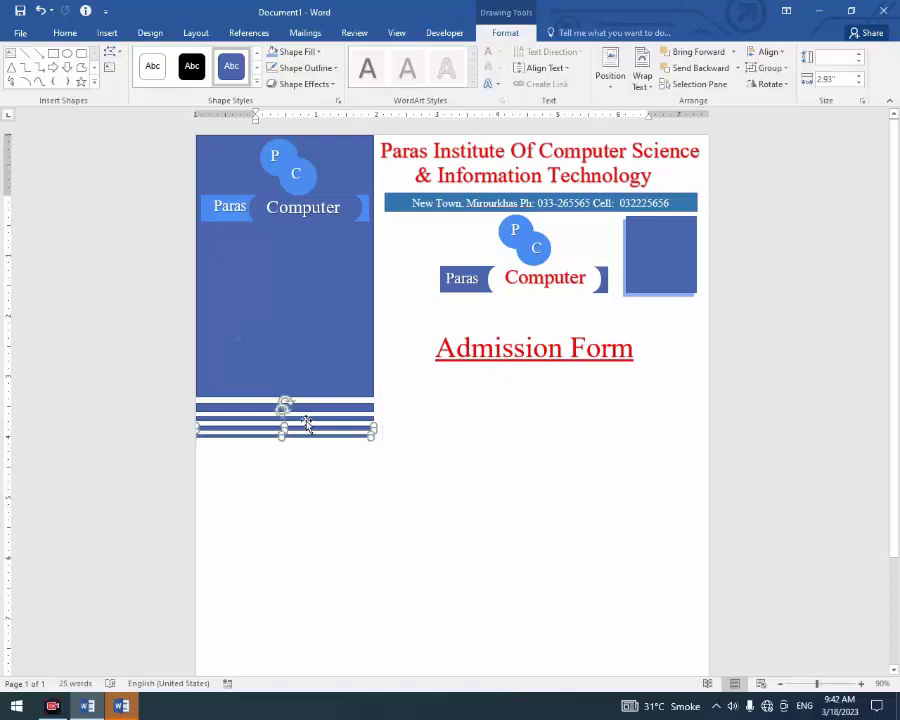
{"action": "left_click", "coordinate": [310, 408], "text": "shift"}
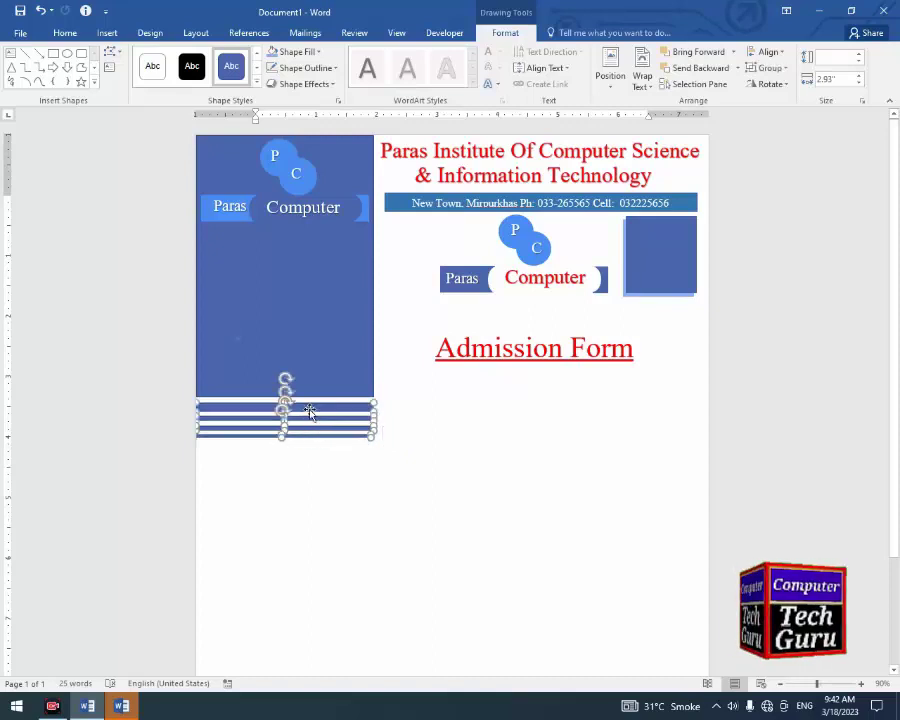
{"action": "left_click", "coordinate": [292, 67]}
{"action": "left_click", "coordinate": [291, 191]}
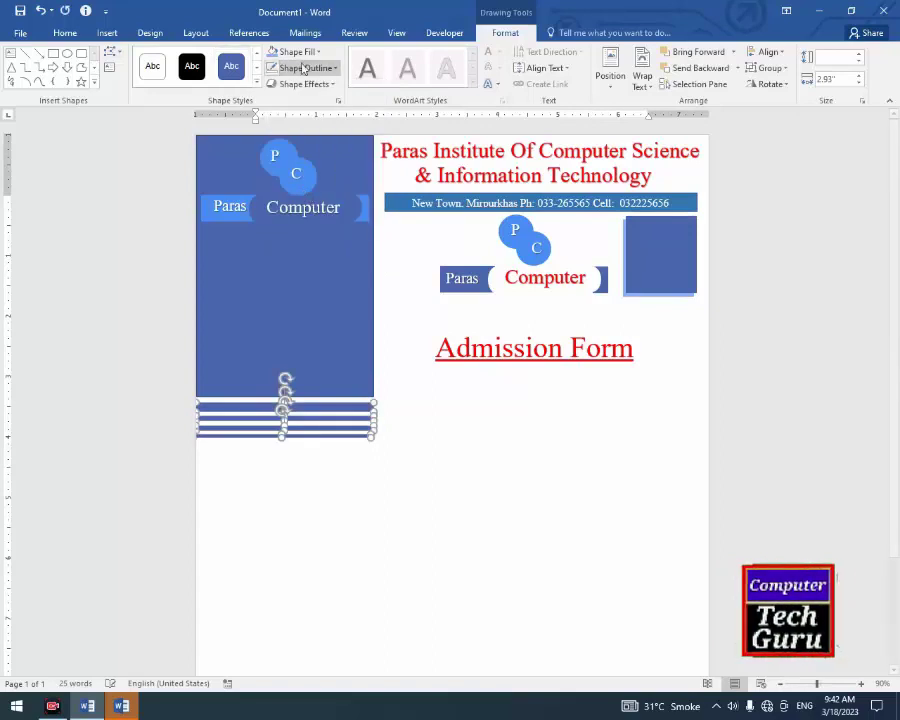
{"action": "left_click", "coordinate": [295, 51]}
{"action": "left_click", "coordinate": [283, 161]}
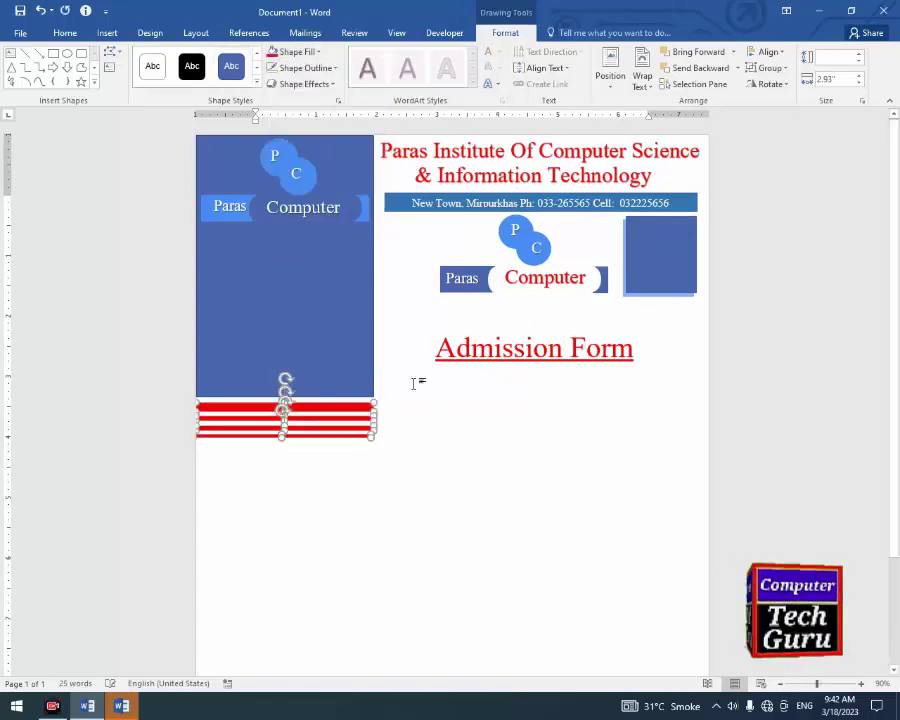
{"action": "left_click", "coordinate": [466, 427]}
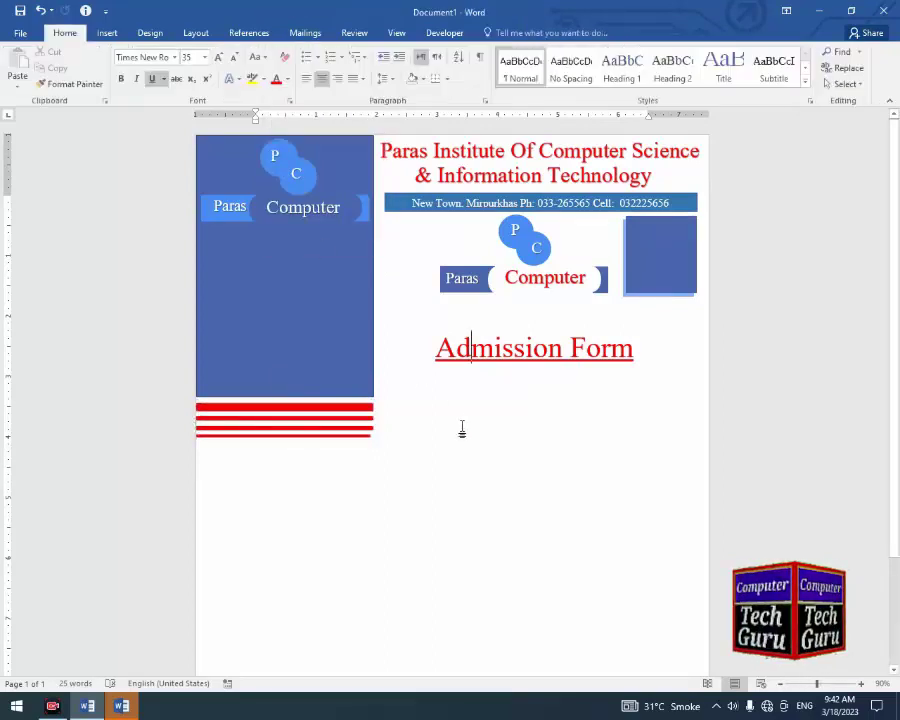
Type the labels Name, Father's Name and Date Of Birth on separate lines below the heading.
{"action": "left_click", "coordinate": [412, 396]}
{"action": "type", "text": "N"}
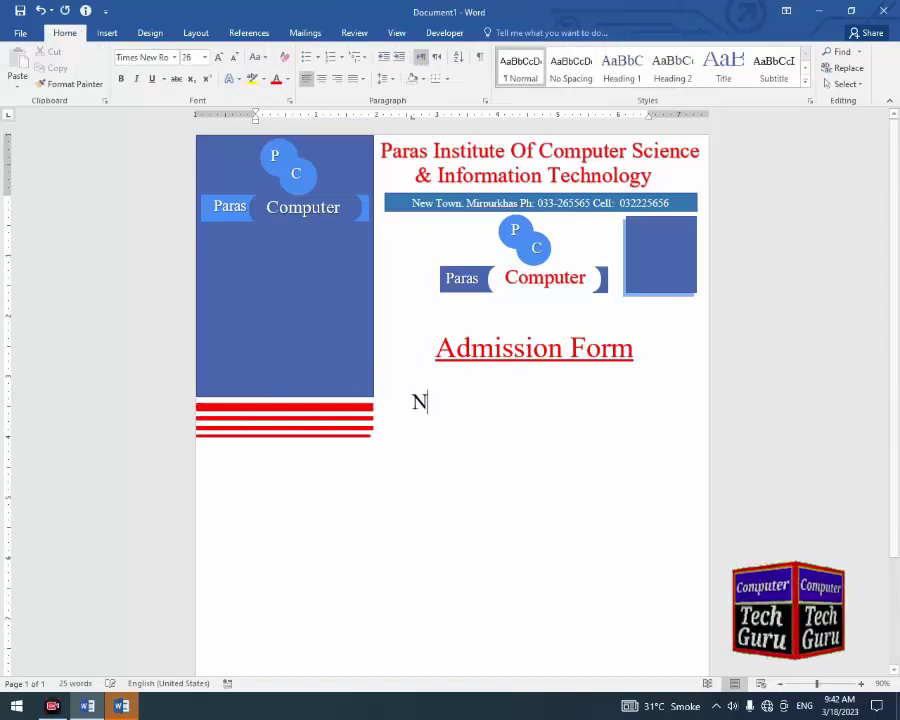
{"action": "type", "text": "Am"}
{"action": "key", "text": "BackSpace"}
{"action": "key", "text": "BackSpace"}
{"action": "key", "text": "BackSpace"}
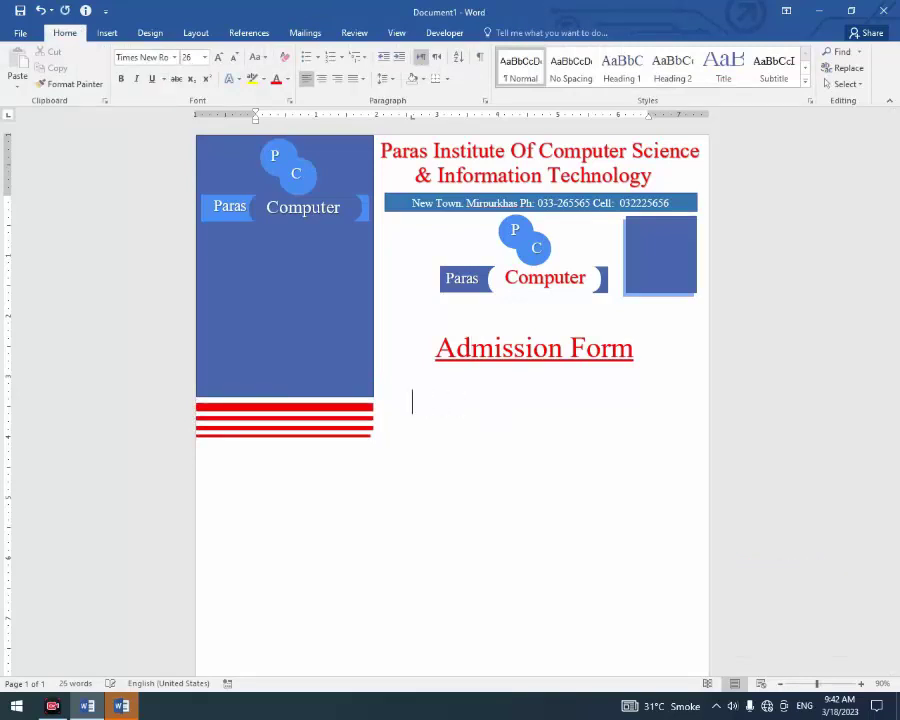
{"action": "type", "text": "Name"}
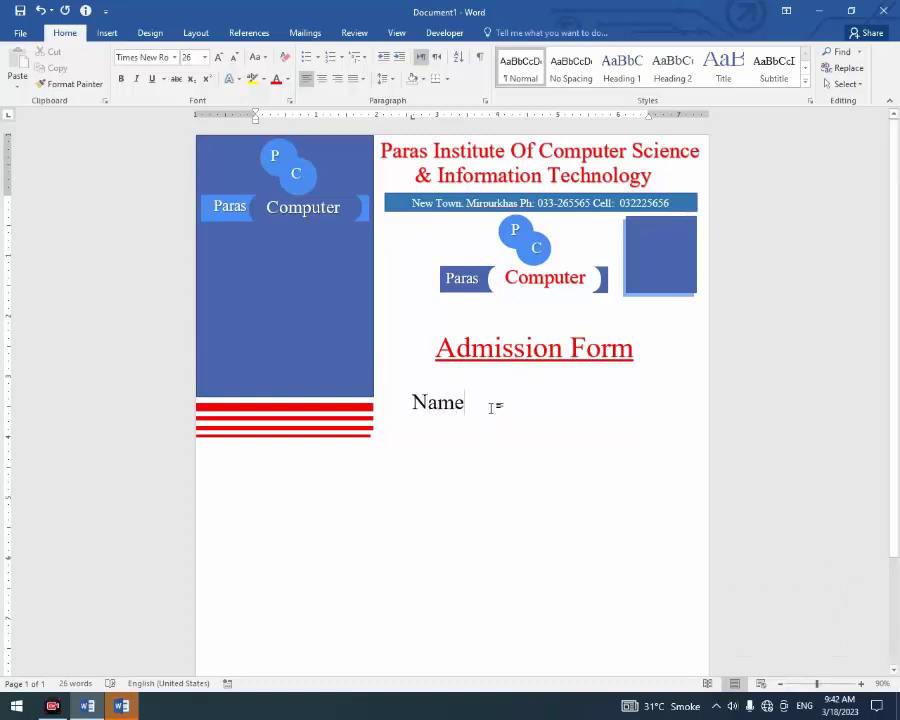
{"action": "left_click_drag", "start_coordinate": [490, 407], "coordinate": [438, 404]}
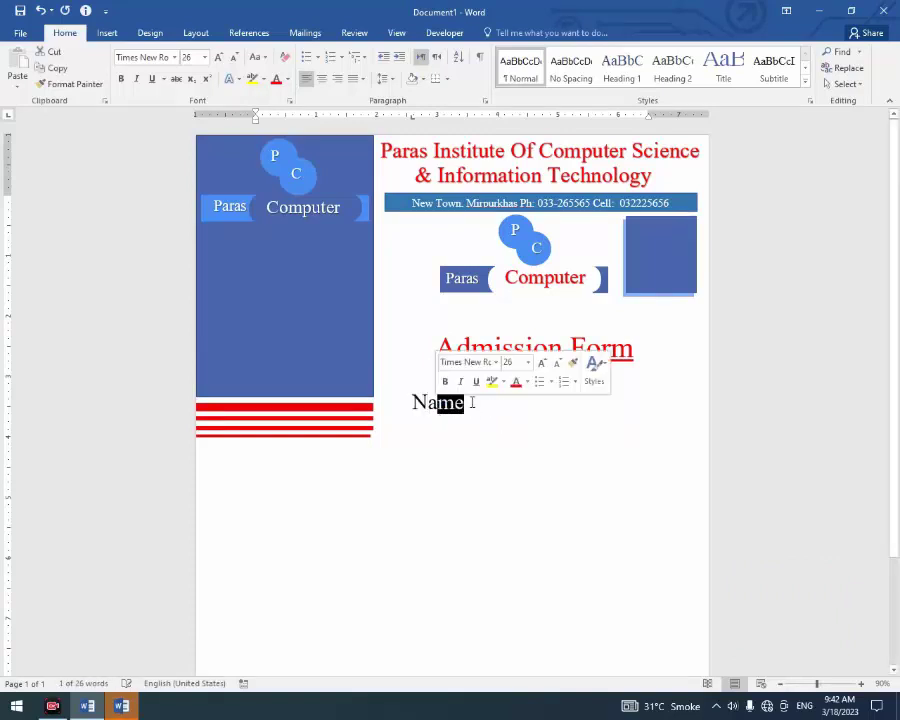
{"action": "left_click", "coordinate": [473, 402]}
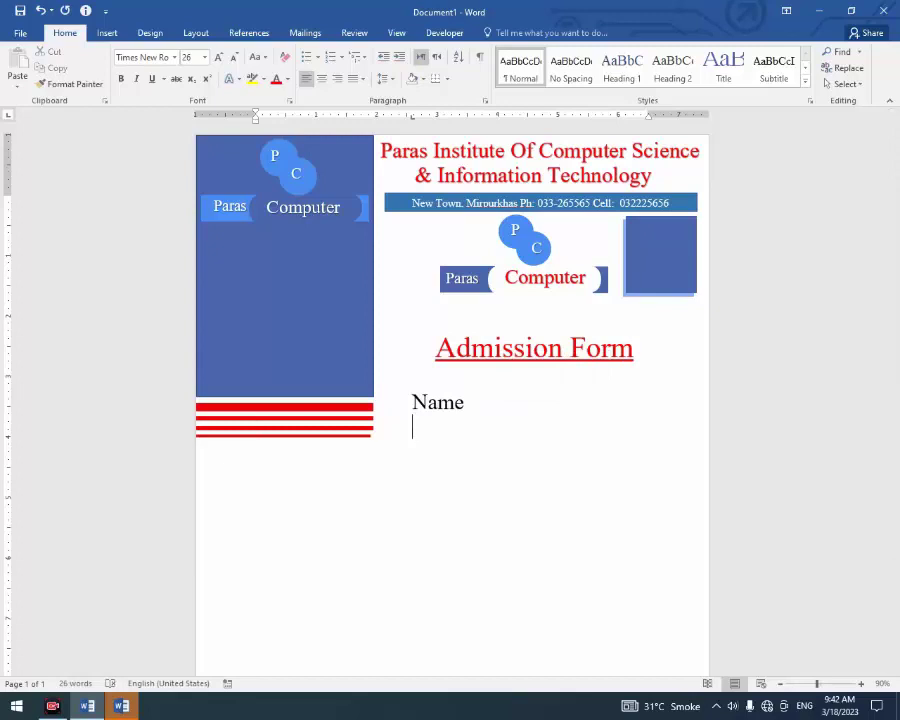
{"action": "type", "text": "Father"}
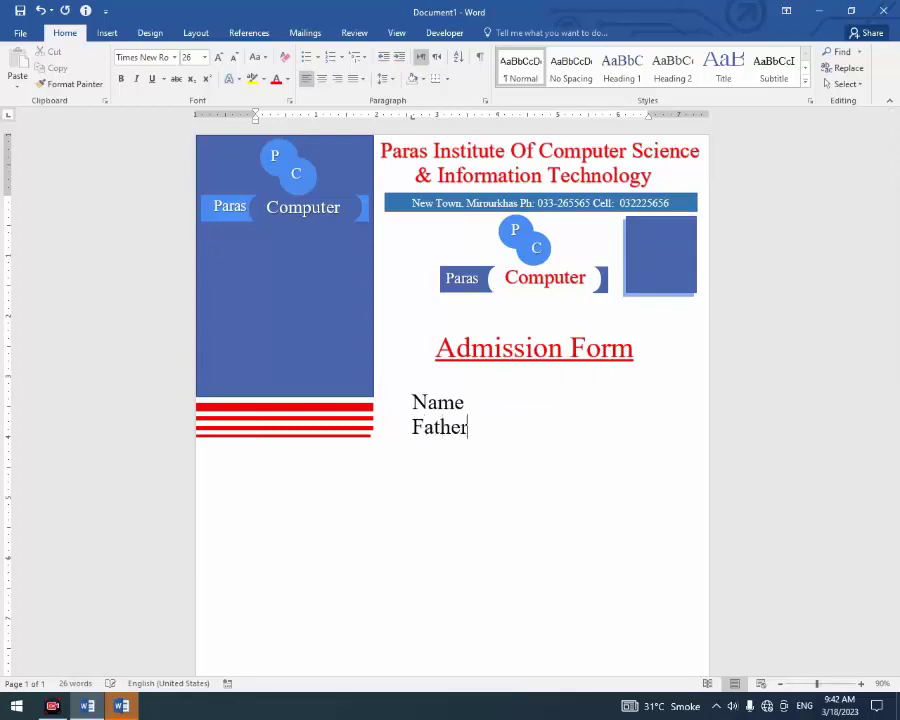
{"action": "type", "text": "s NAme"}
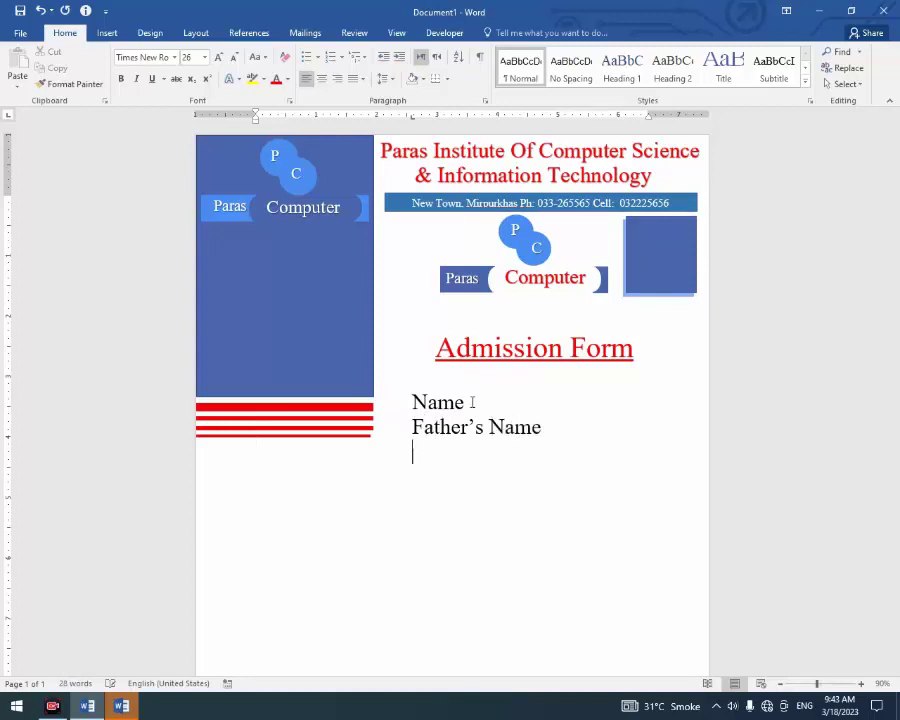
{"action": "type", "text": " Date "}
{"action": "type", "text": "Of"}
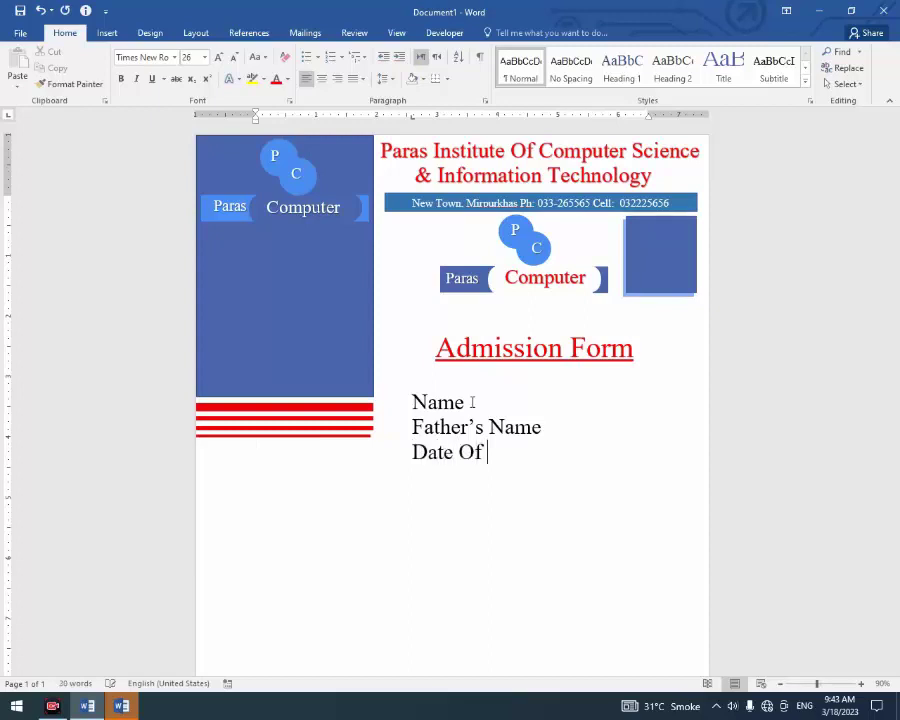
{"action": "type", "text": " Birth"}
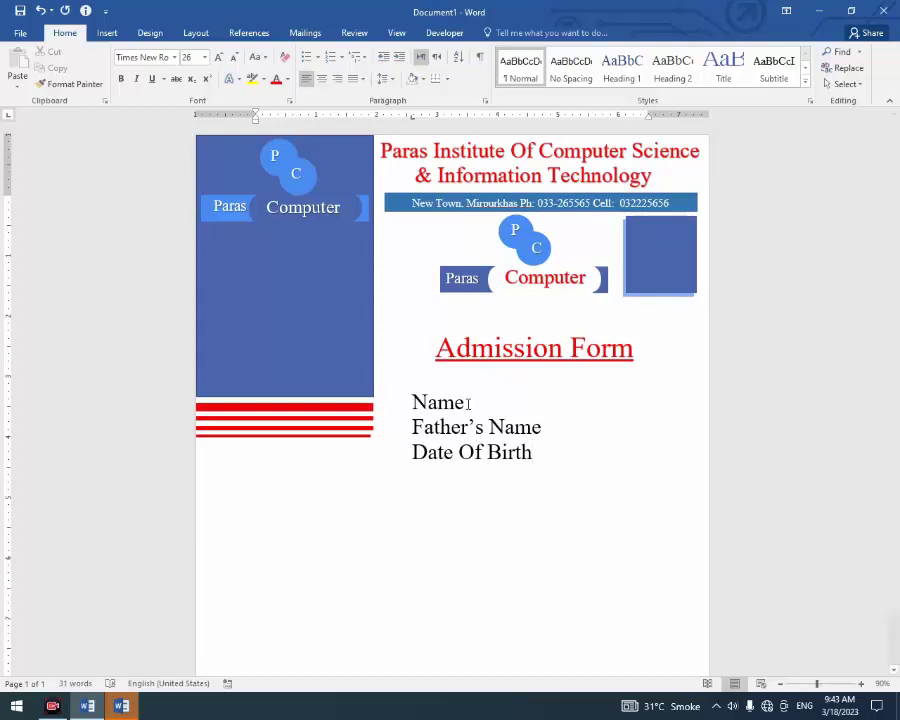
Set the labels to 14 pt, shift their indent left, and correct 'Of' to 'of'.
{"action": "left_click_drag", "start_coordinate": [552, 453], "coordinate": [413, 401]}
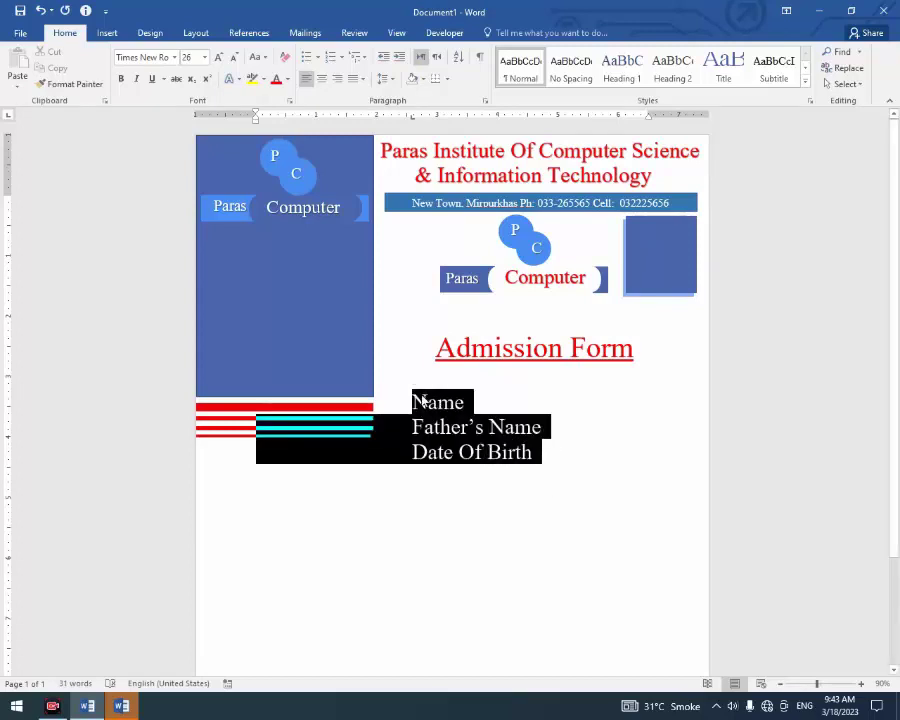
{"action": "left_click", "coordinate": [204, 57]}
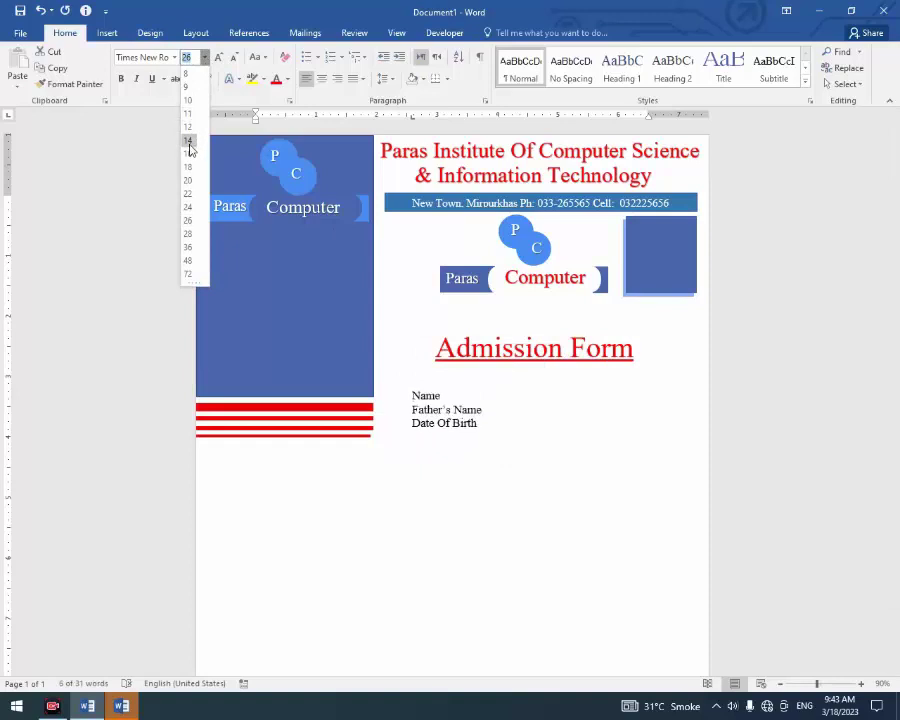
{"action": "left_click", "coordinate": [190, 148]}
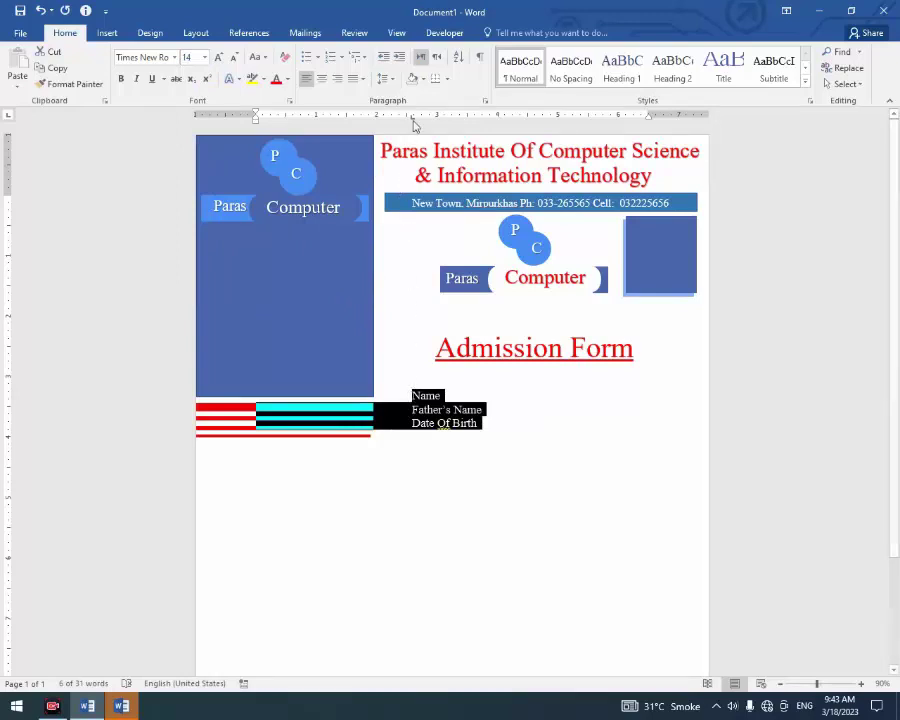
{"action": "left_click_drag", "start_coordinate": [411, 121], "coordinate": [381, 121]}
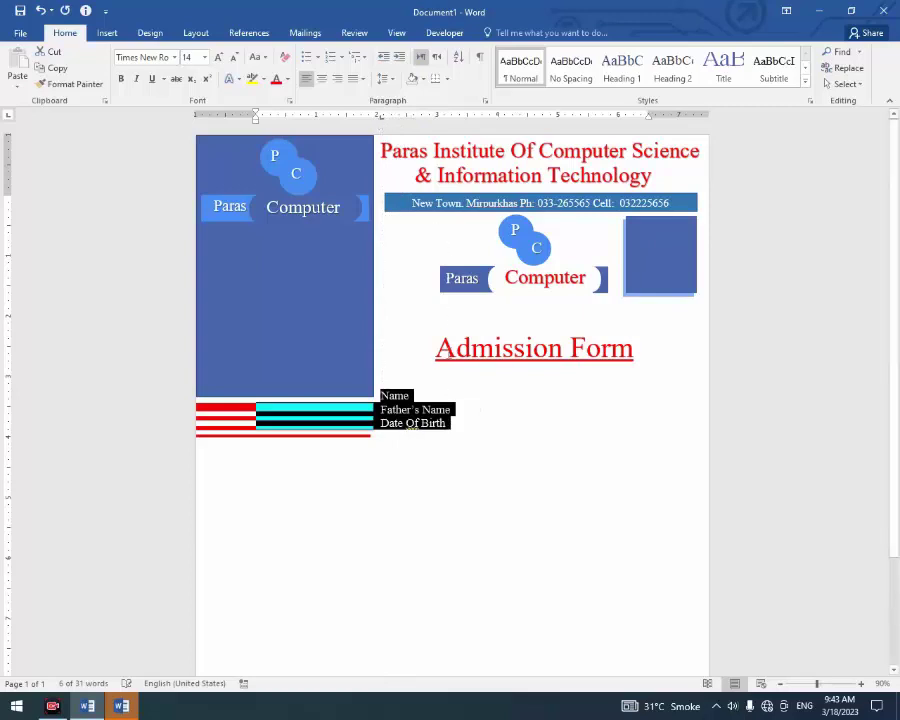
{"action": "left_click", "coordinate": [411, 396]}
{"action": "right_click", "coordinate": [413, 428]}
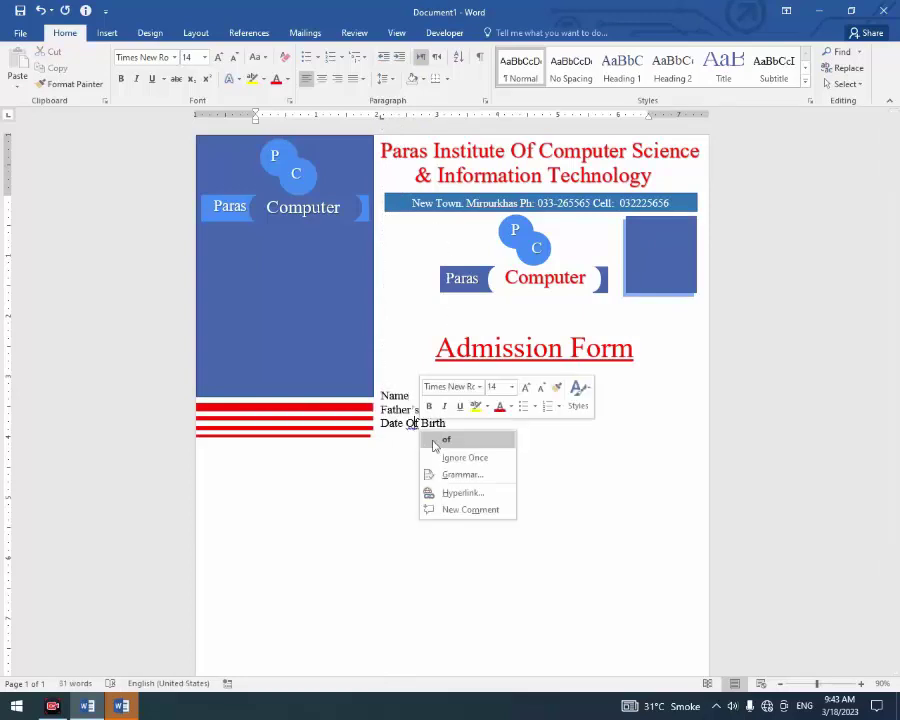
{"action": "left_click", "coordinate": [434, 439]}
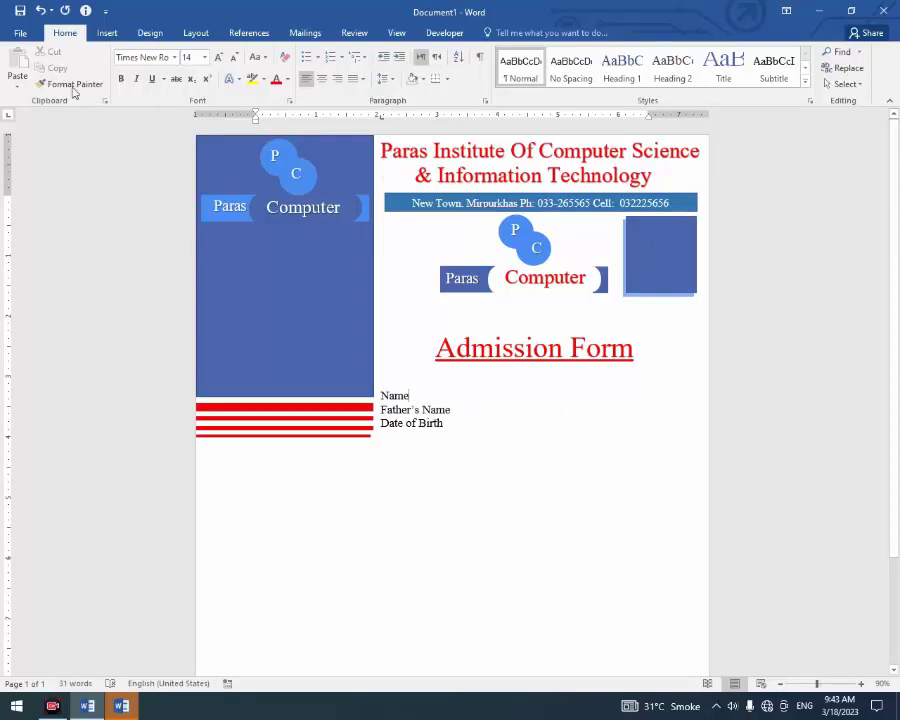
Draw a small blue rectangle beside Name and place a copy right after it.
{"action": "left_click", "coordinate": [107, 33]}
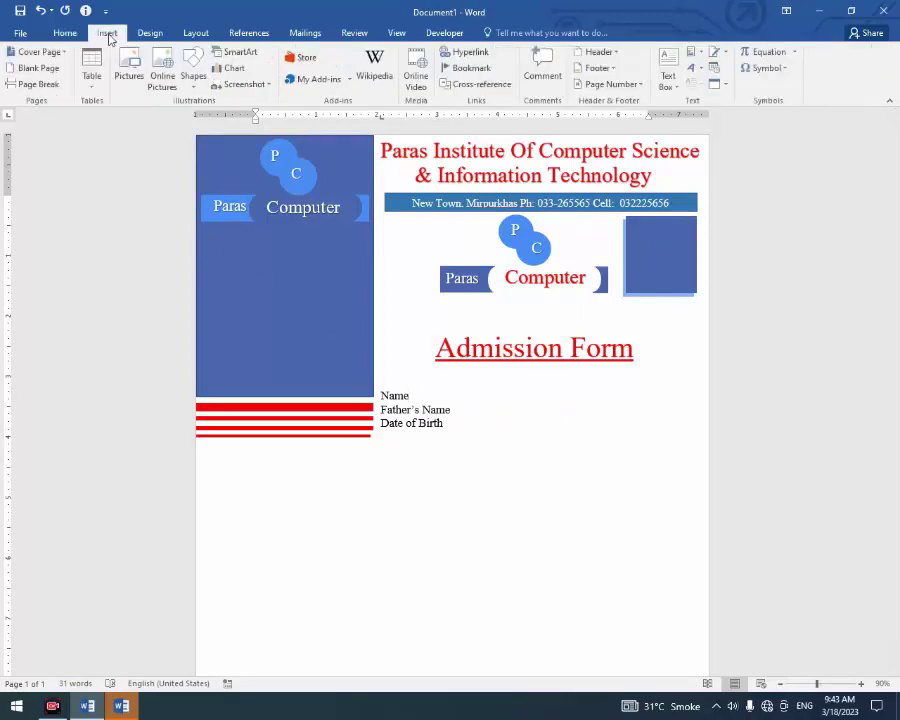
{"action": "left_click", "coordinate": [194, 76]}
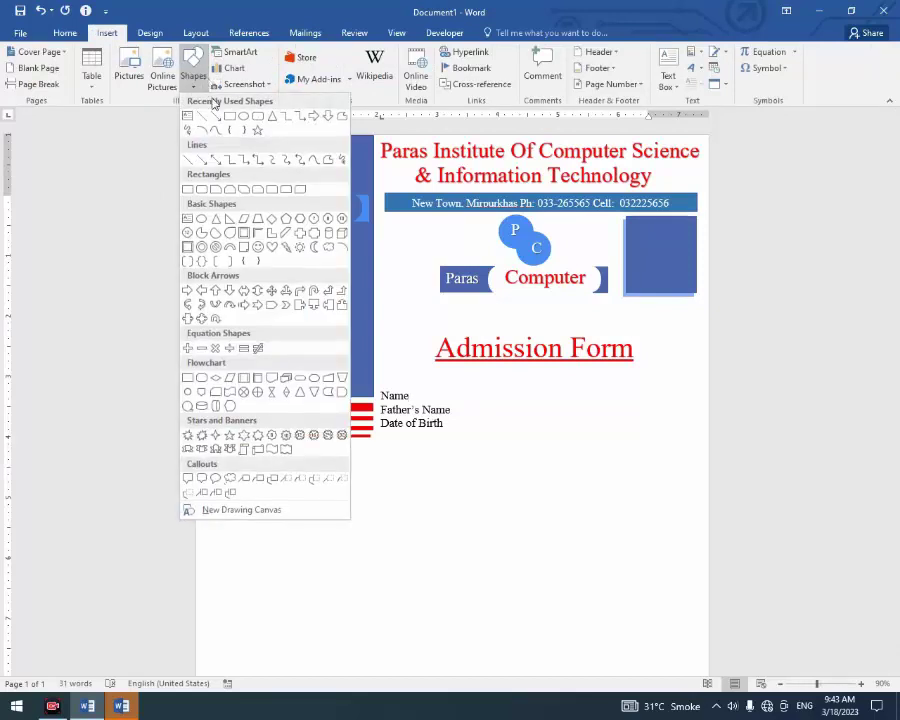
{"action": "left_click", "coordinate": [207, 129]}
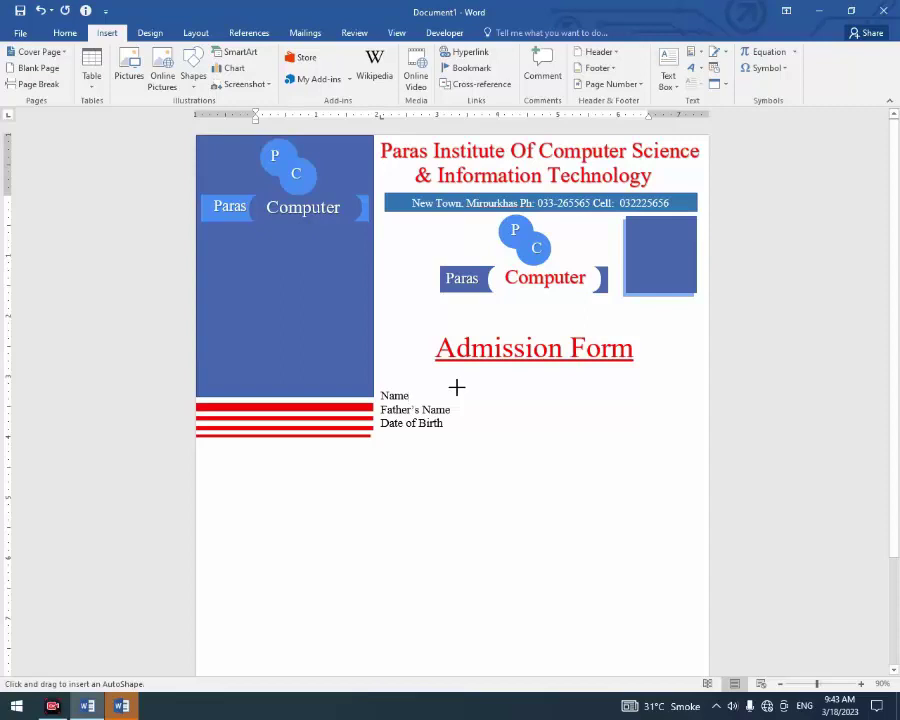
{"action": "left_click_drag", "start_coordinate": [459, 388], "coordinate": [478, 402]}
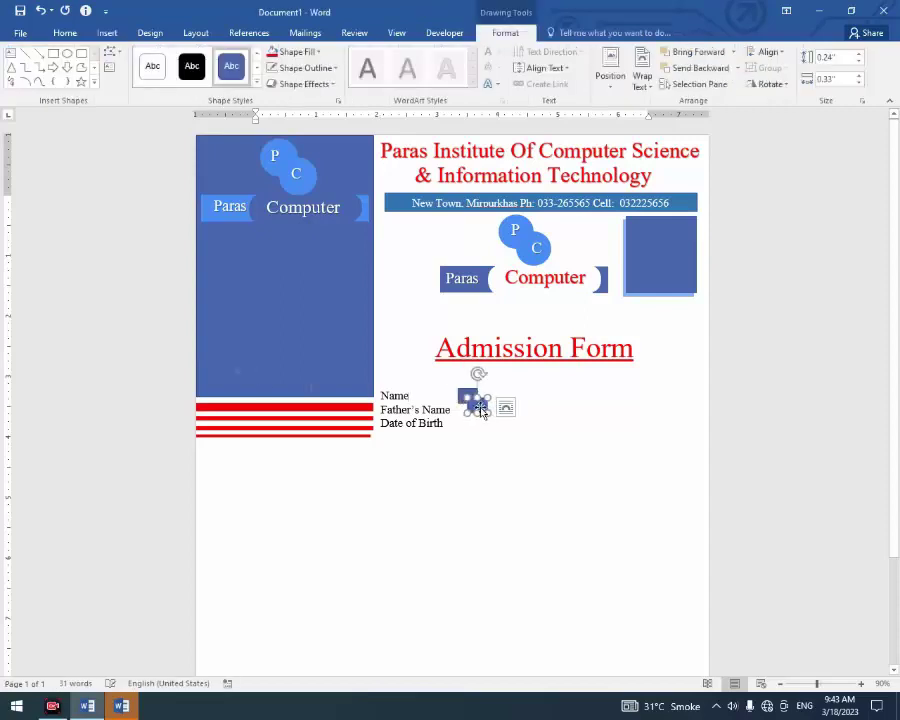
{"action": "left_click_drag", "start_coordinate": [468, 396], "coordinate": [488, 397], "text": "ctrl"}
{"action": "key", "text": "Right"}
{"action": "key", "text": "Down"}
{"action": "left_click_drag", "start_coordinate": [502, 408], "coordinate": [512, 402]}
{"action": "left_click_drag", "start_coordinate": [512, 402], "coordinate": [522, 397]}
Copy the rectangles along the Name line to extend them into a long bar.
{"action": "left_click", "coordinate": [490, 398], "text": "shift"}
{"action": "left_click", "coordinate": [472, 398], "text": "shift"}
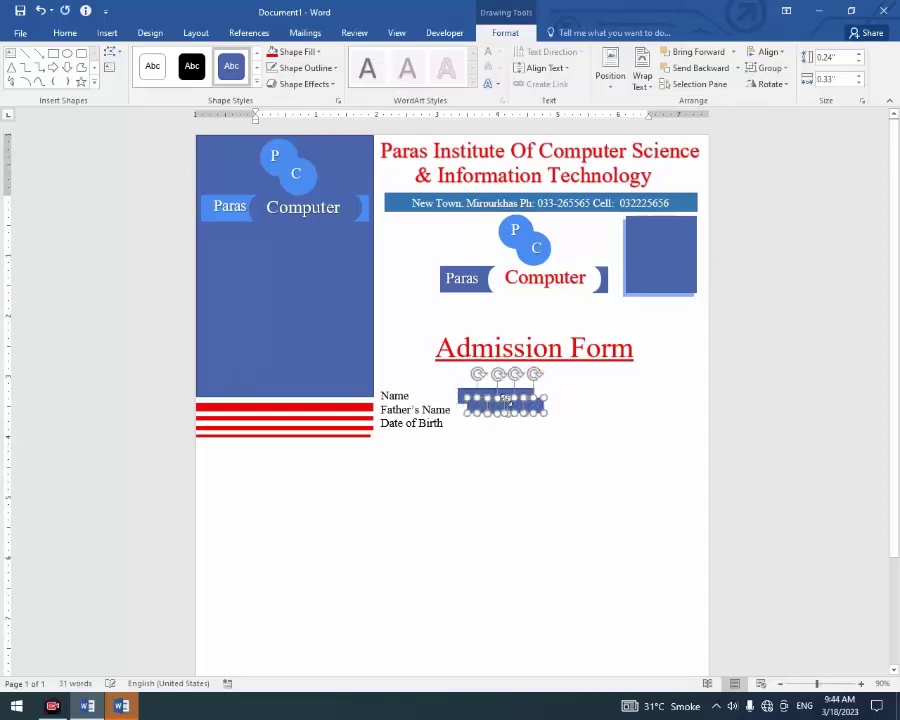
{"action": "mouse_move", "coordinate": [486, 398]}
{"action": "left_mouse_down"}
{"action": "mouse_move", "coordinate": [507, 407]}
{"action": "mouse_move", "coordinate": [576, 398]}
{"action": "left_mouse_up"}
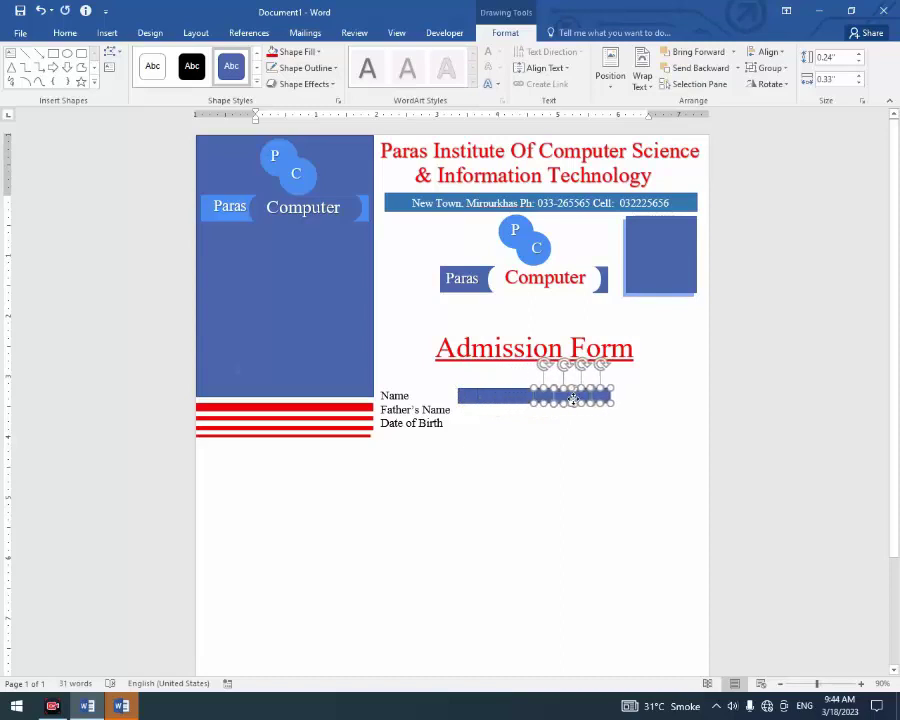
{"action": "left_click_drag", "start_coordinate": [575, 399], "coordinate": [648, 399]}
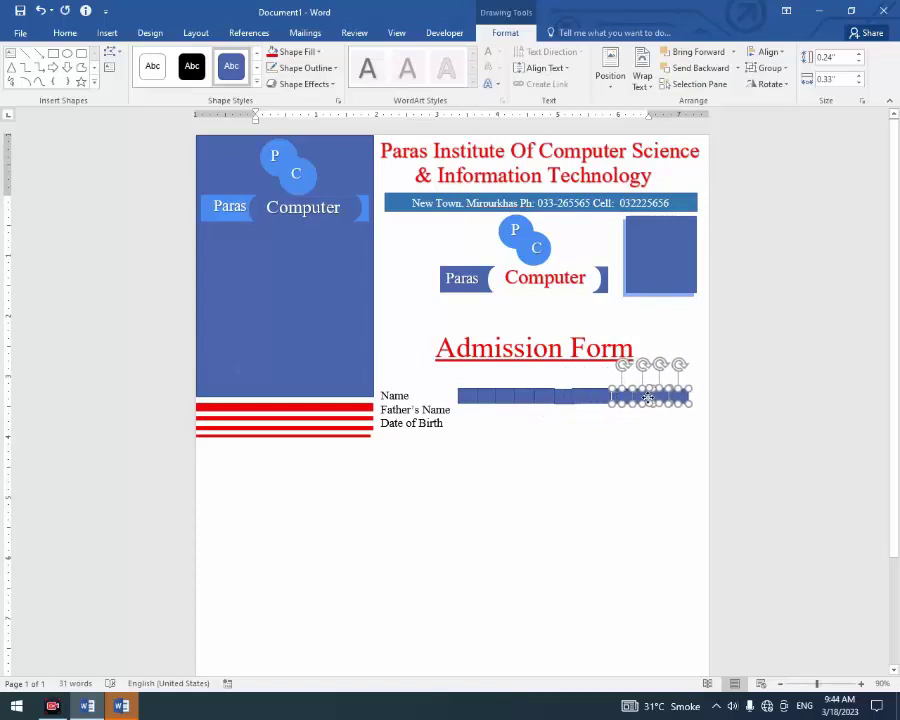
{"action": "left_click", "coordinate": [567, 398]}
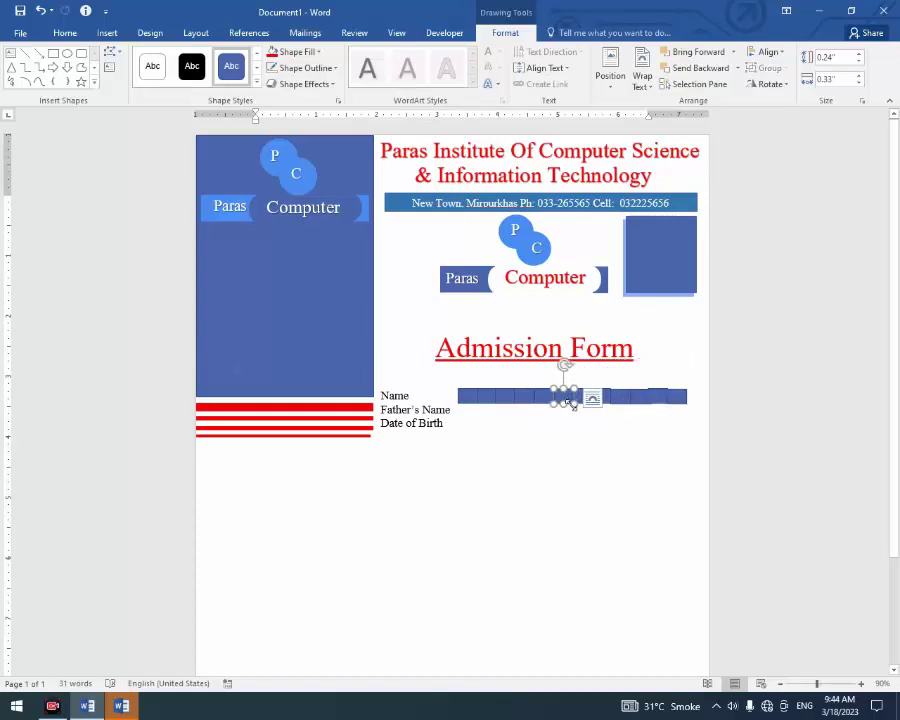
{"action": "left_click", "coordinate": [602, 445]}
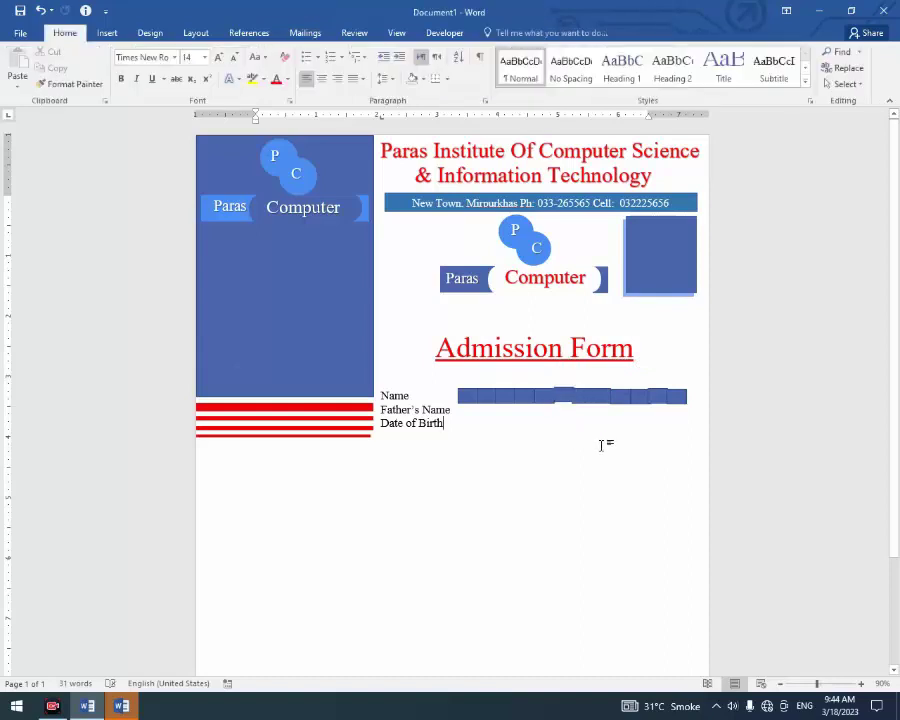
{"action": "left_click", "coordinate": [563, 397]}
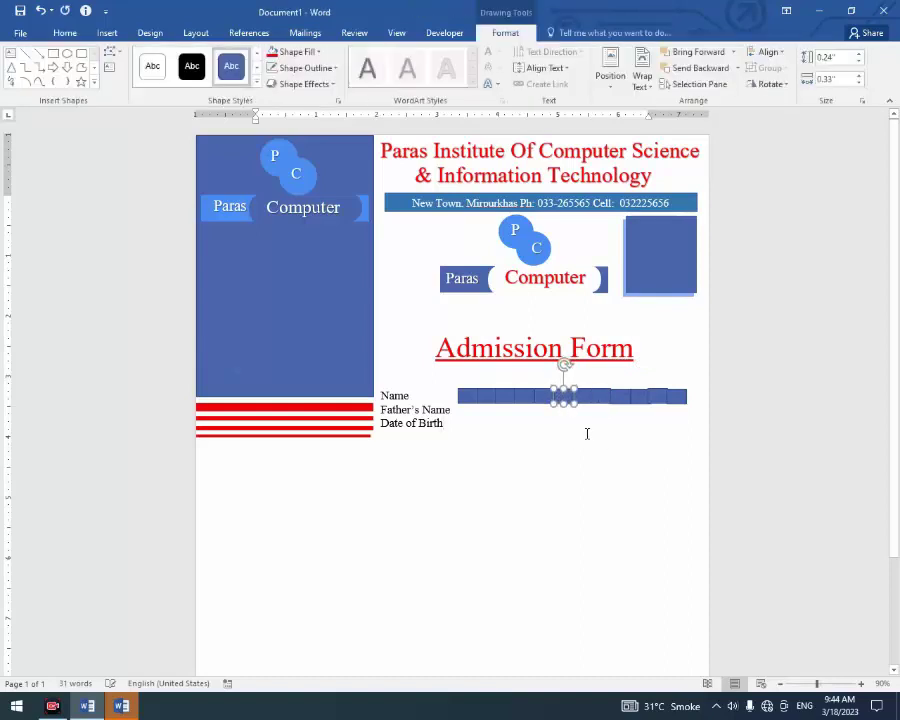
{"action": "left_click", "coordinate": [585, 430]}
{"action": "left_click", "coordinate": [571, 401]}
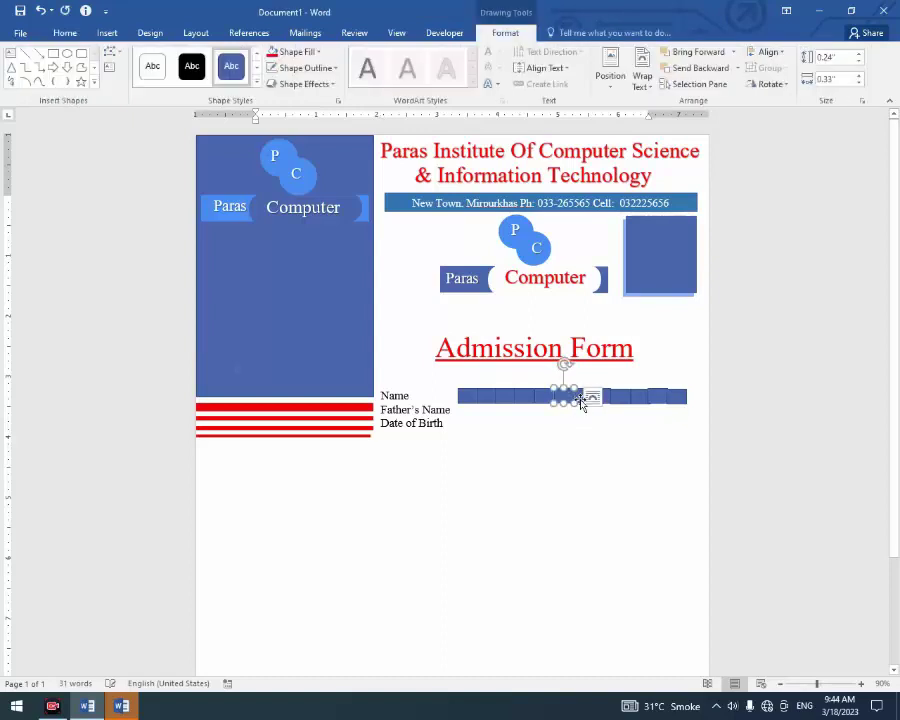
{"action": "left_click", "coordinate": [639, 414]}
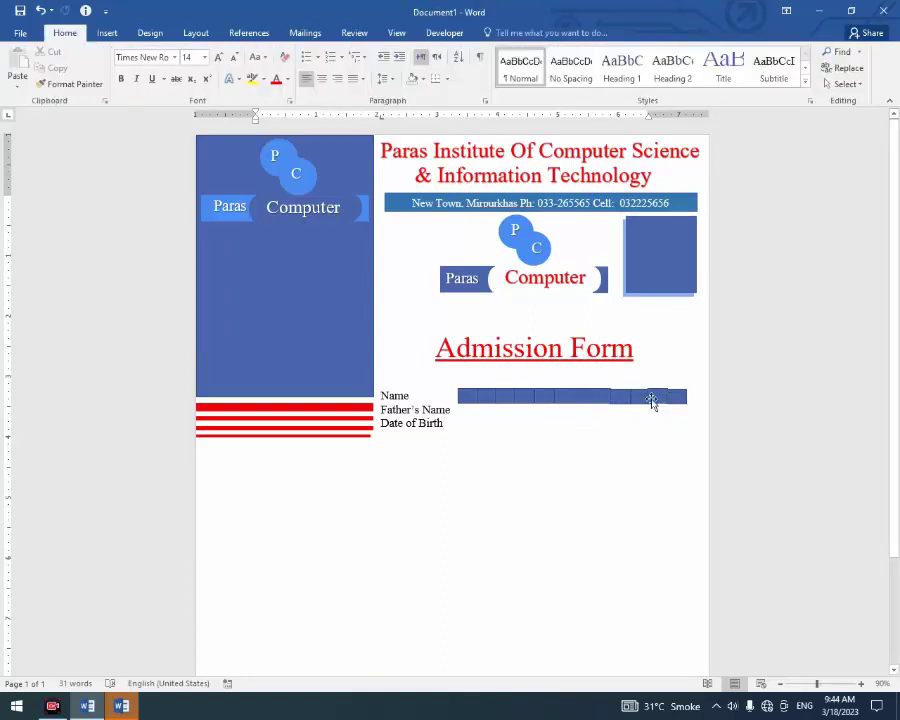
{"action": "left_click", "coordinate": [655, 397]}
{"action": "left_click", "coordinate": [622, 433]}
Select every piece of the Name bar and group them into one shape.
{"action": "left_click", "coordinate": [468, 396]}
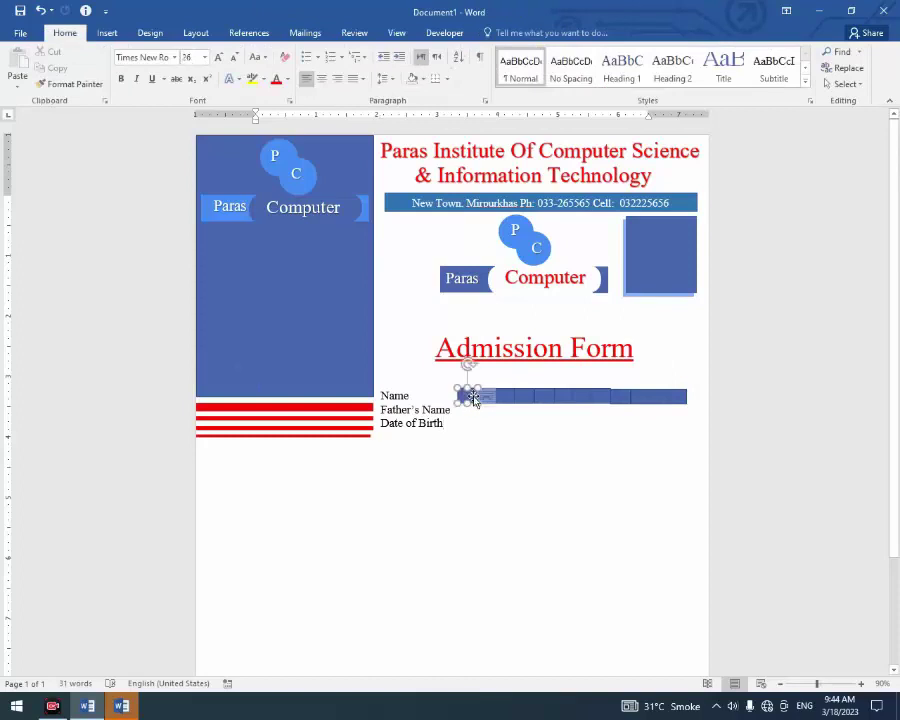
{"action": "left_click", "coordinate": [508, 398], "text": "shift"}
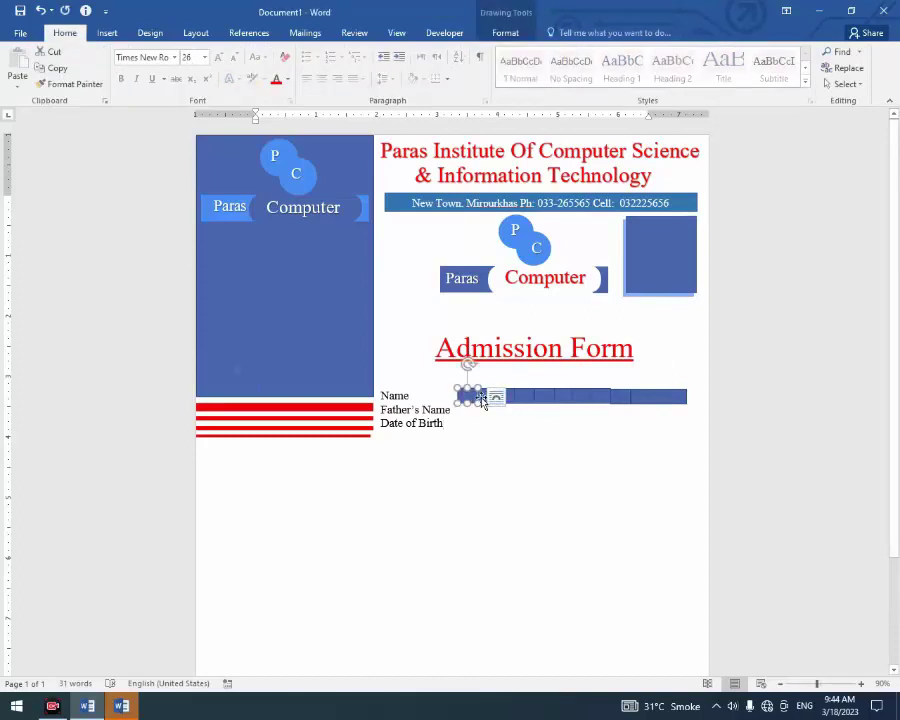
{"action": "left_click", "coordinate": [509, 398], "text": "shift"}
{"action": "left_click", "coordinate": [527, 398], "text": "shift"}
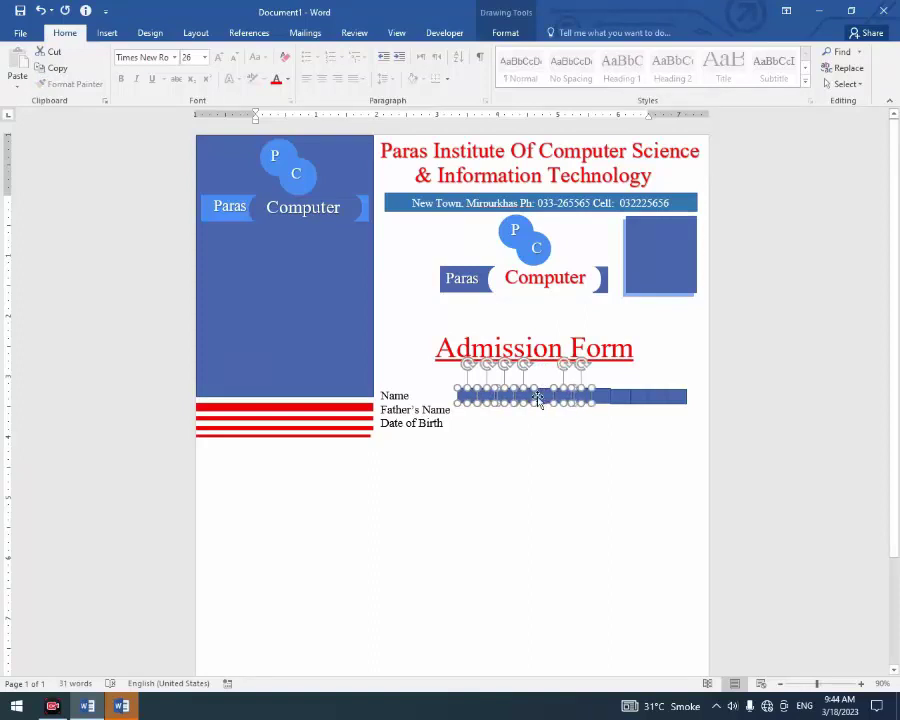
{"action": "left_click", "coordinate": [582, 398], "text": "shift"}
{"action": "left_click", "coordinate": [563, 398], "text": "shift"}
{"action": "left_click", "coordinate": [524, 398], "text": "shift"}
{"action": "left_click", "coordinate": [543, 398], "text": "shift"}
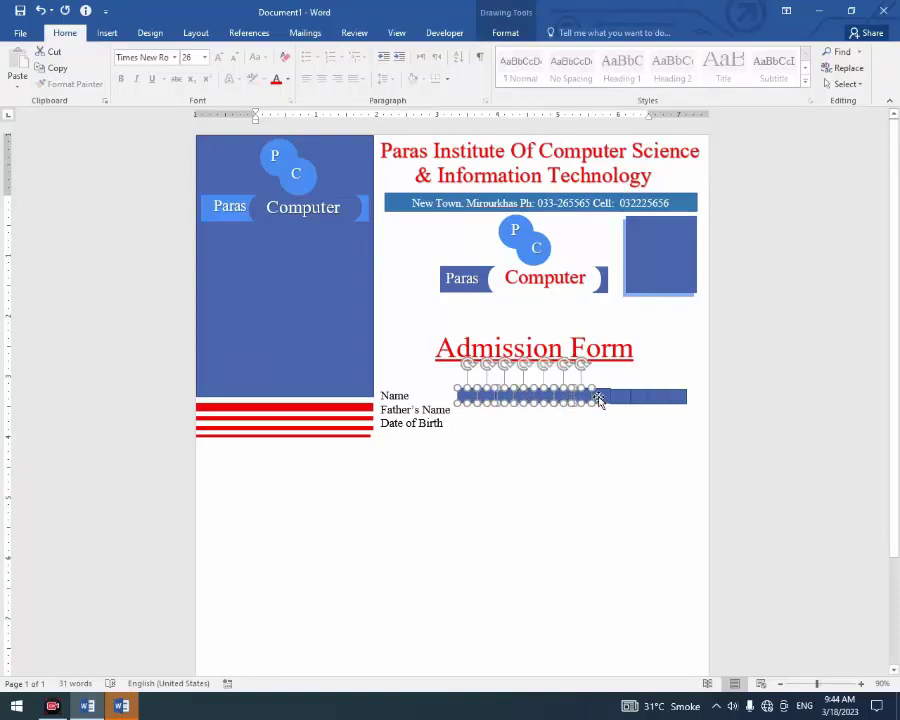
{"action": "left_click", "coordinate": [601, 398], "text": "shift"}
{"action": "left_click", "coordinate": [620, 398], "text": "shift"}
{"action": "left_click", "coordinate": [677, 398], "text": "shift"}
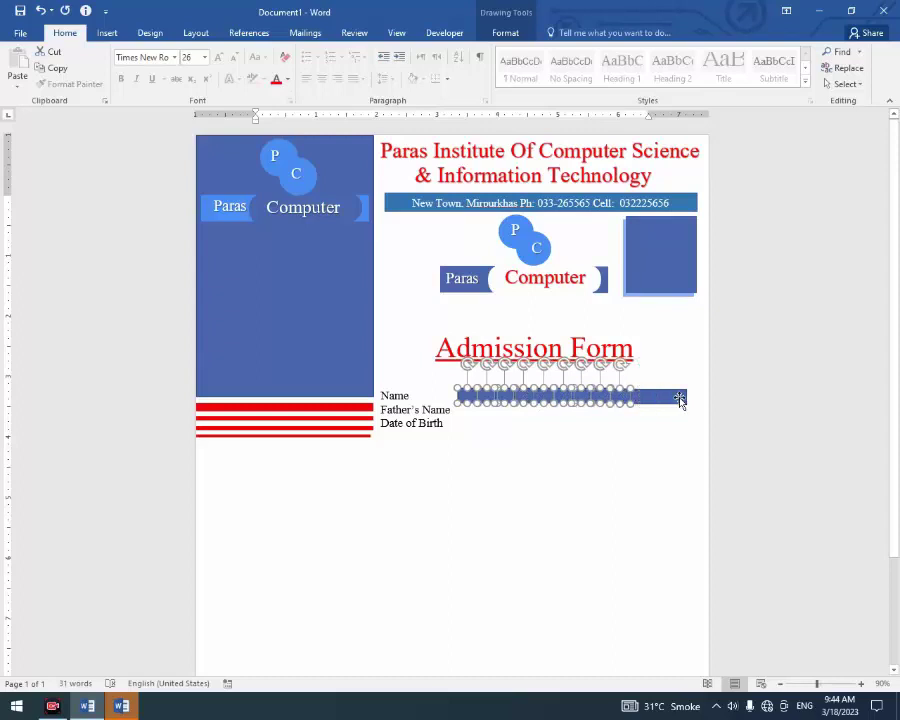
{"action": "left_click", "coordinate": [657, 398], "text": "shift"}
{"action": "left_click", "coordinate": [641, 398], "text": "shift"}
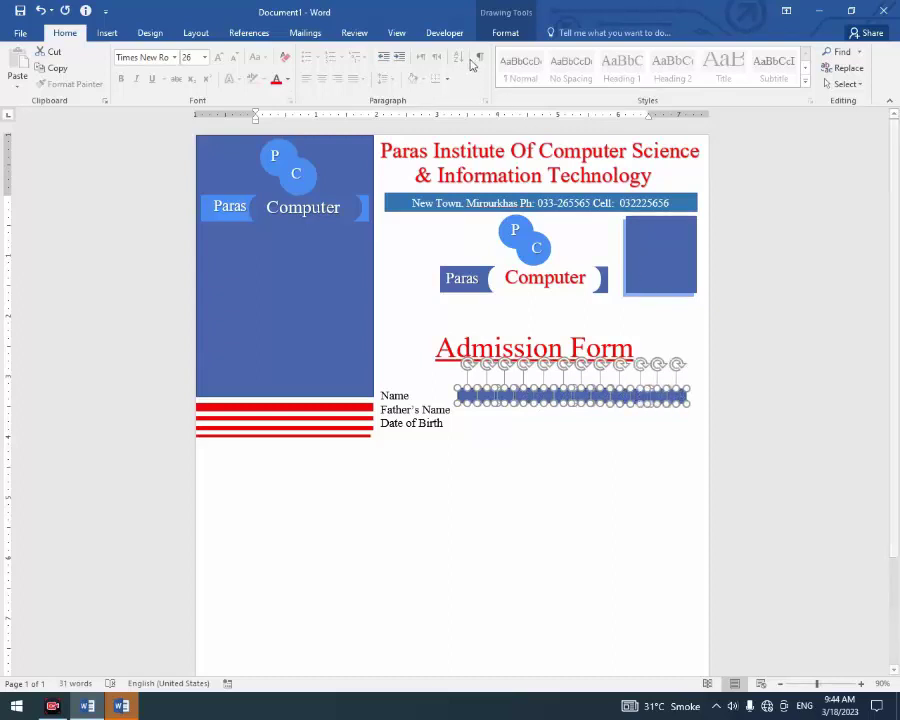
{"action": "left_click", "coordinate": [504, 33]}
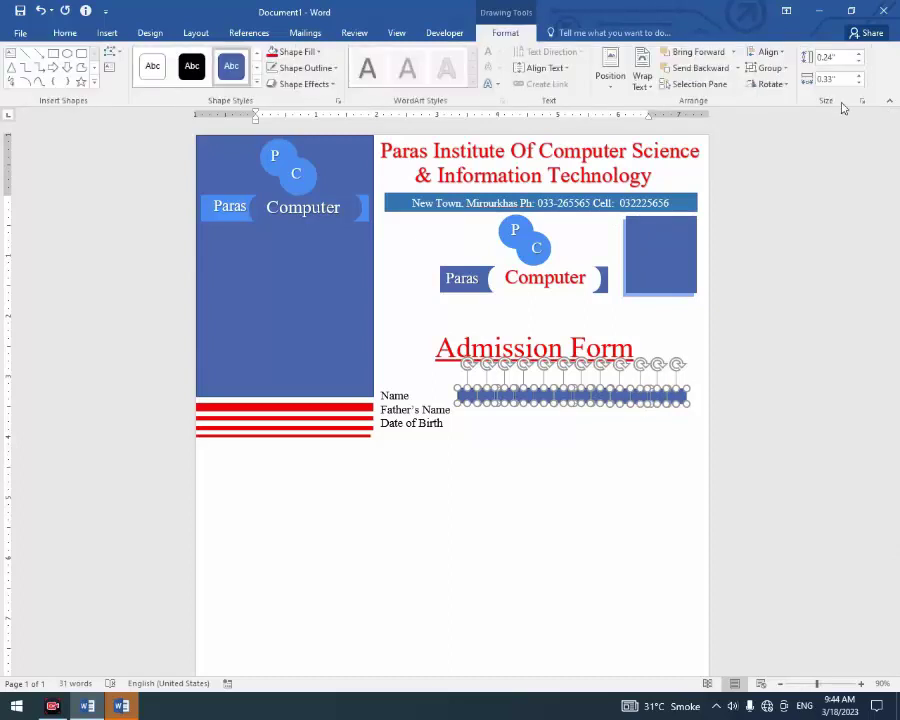
{"action": "left_click", "coordinate": [772, 68]}
{"action": "left_click", "coordinate": [772, 85]}
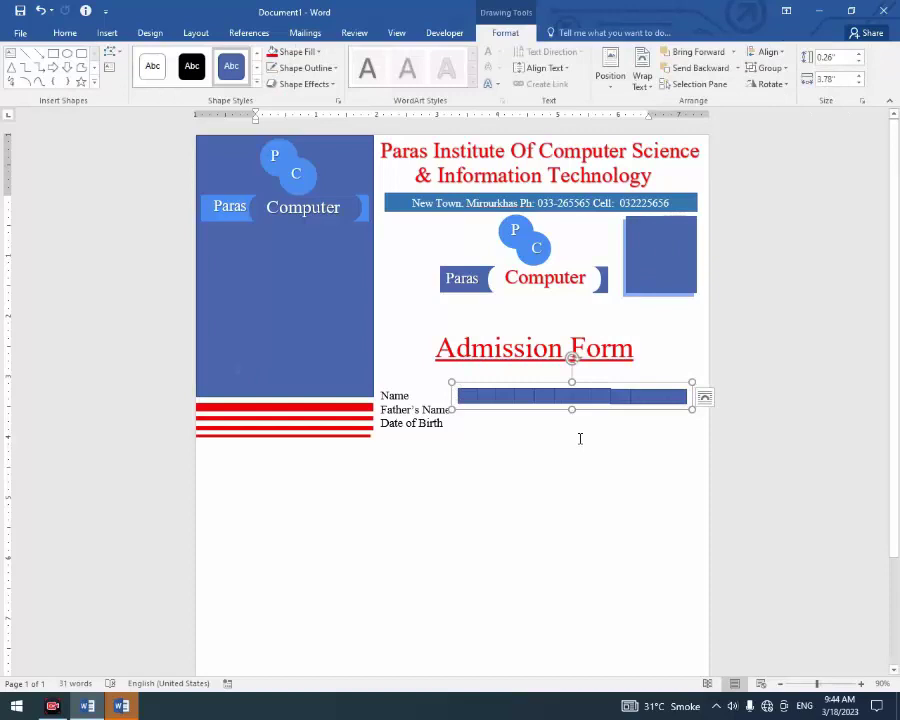
Copy the grouped bar beside Father's Name and Date of Birth.
{"action": "left_click_drag", "start_coordinate": [538, 392], "coordinate": [537, 412], "text": "ctrl"}
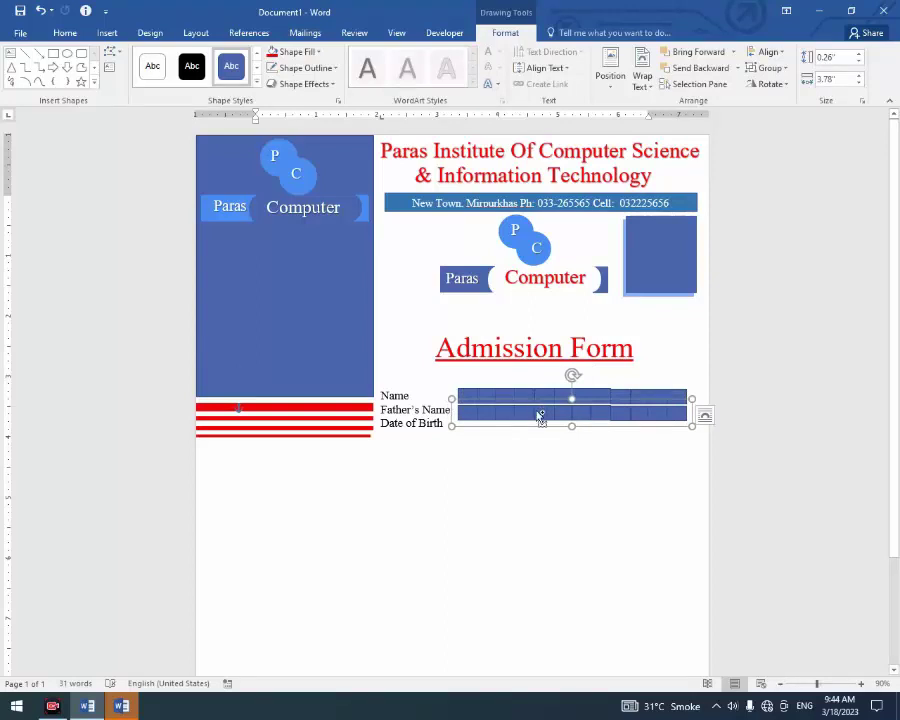
{"action": "left_click_drag", "start_coordinate": [540, 418], "coordinate": [524, 428], "text": "ctrl"}
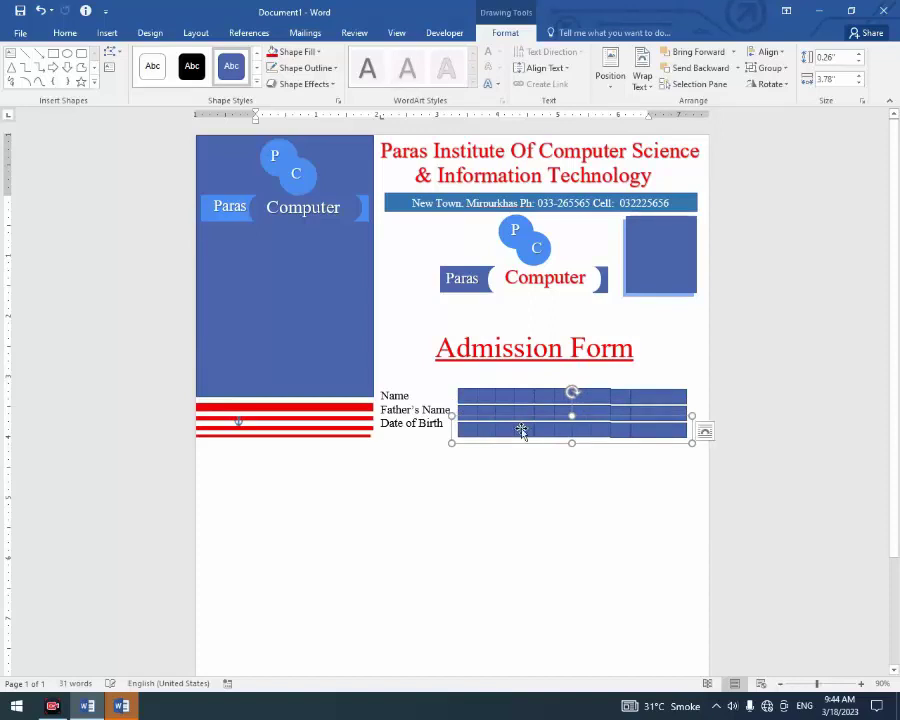
{"action": "left_click_drag", "start_coordinate": [445, 428], "coordinate": [250, 400]}
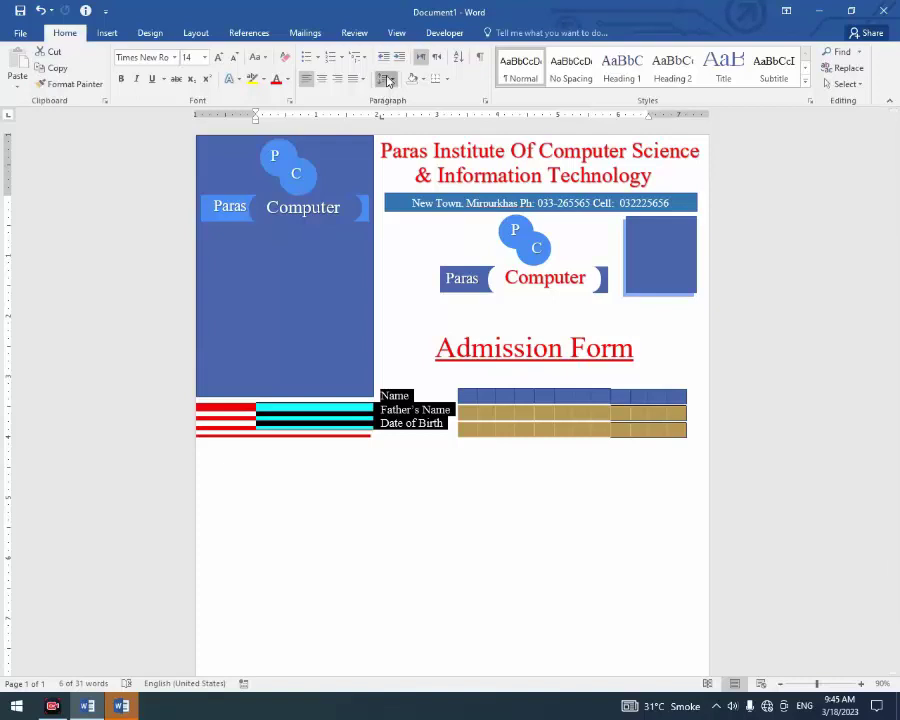
Apply 1.5 line spacing to the Name, Father's Name and Date of Birth labels.
{"action": "left_click", "coordinate": [385, 78]}
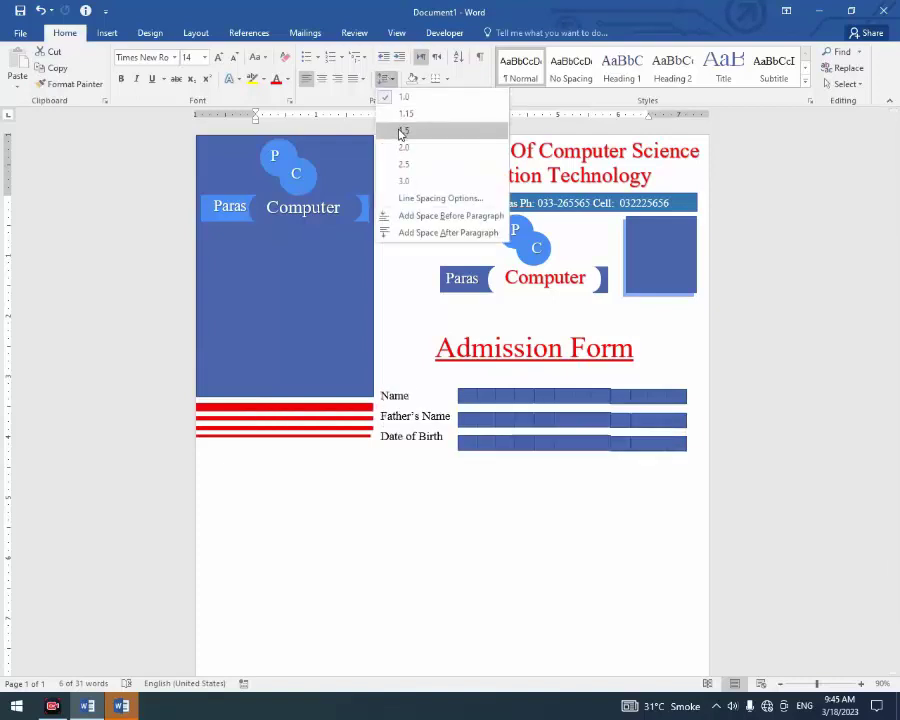
{"action": "left_click", "coordinate": [401, 133]}
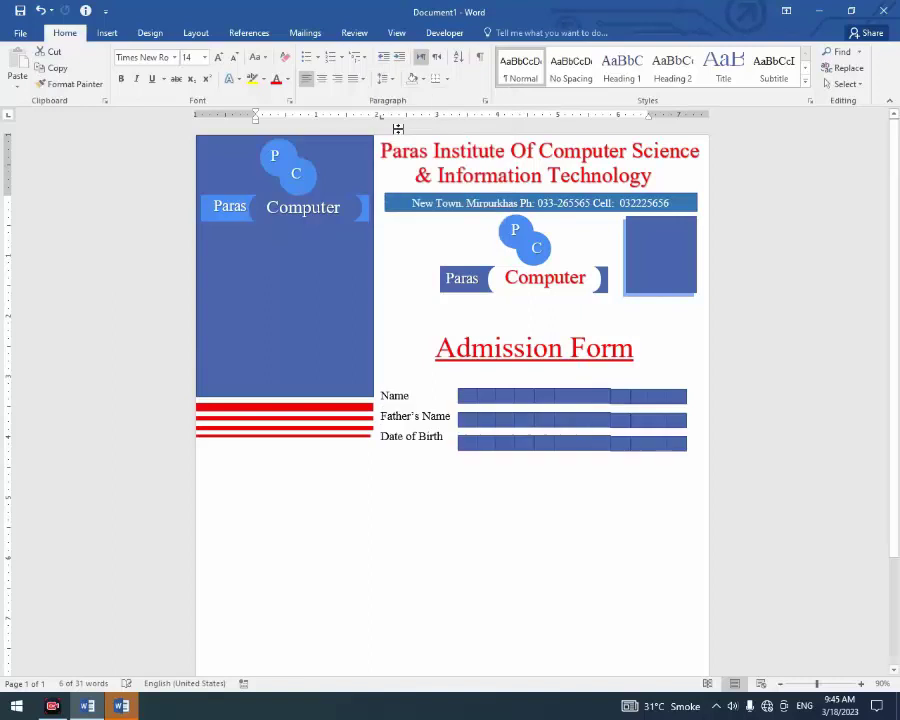
{"action": "left_click", "coordinate": [539, 492]}
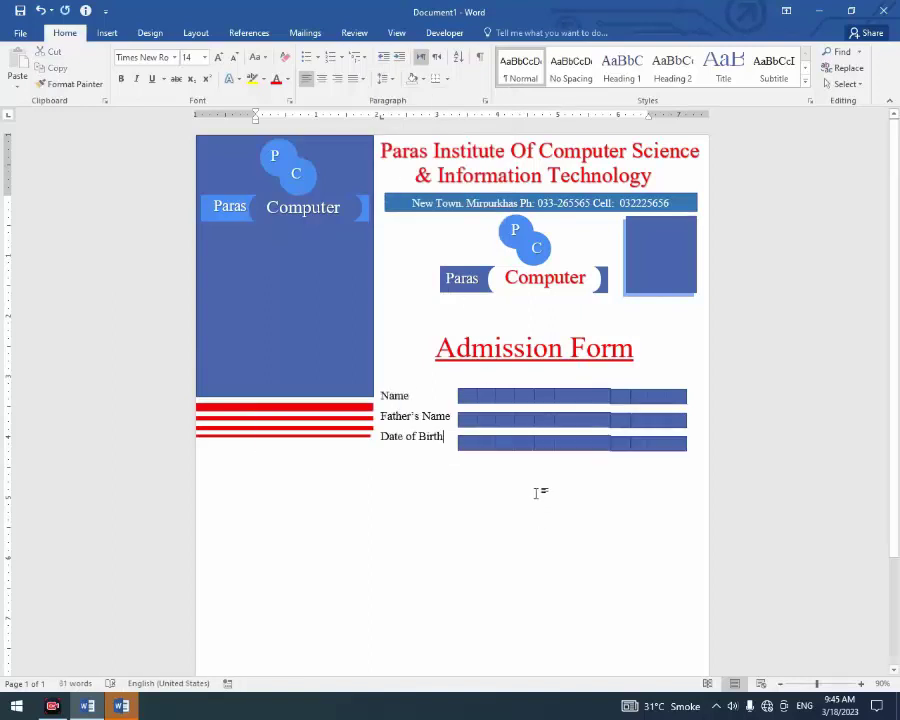
Select the Date of Birth bar and bring up its grouping options.
{"action": "left_click", "coordinate": [657, 449]}
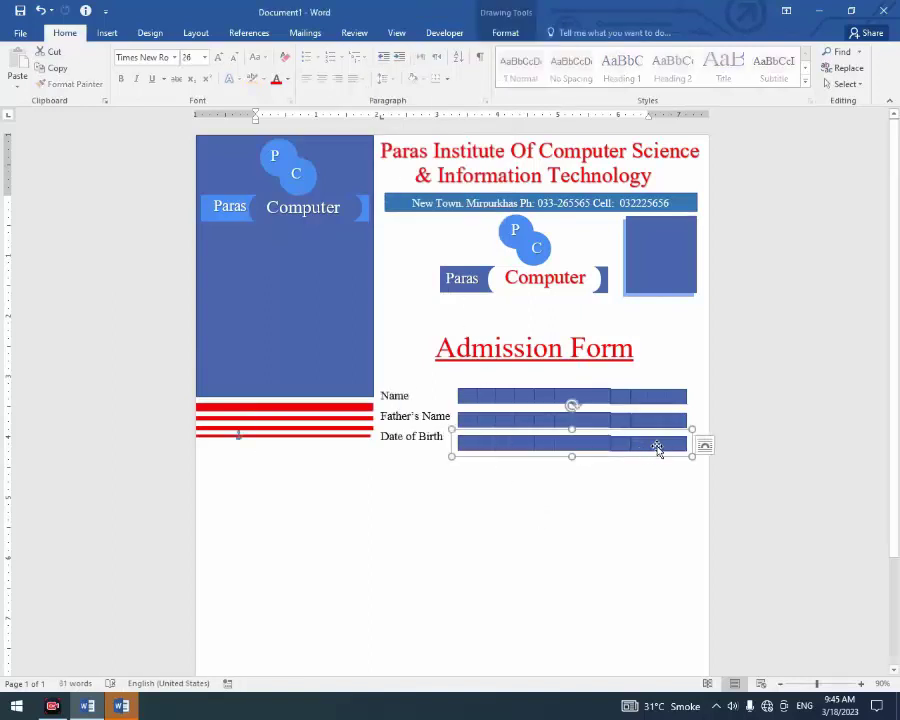
{"action": "left_click", "coordinate": [505, 32]}
{"action": "left_click", "coordinate": [770, 68]}
Ungroup the Date of Birth bar, delete two small pieces, and widen the last box to fill the gap.
{"action": "left_click", "coordinate": [776, 100]}
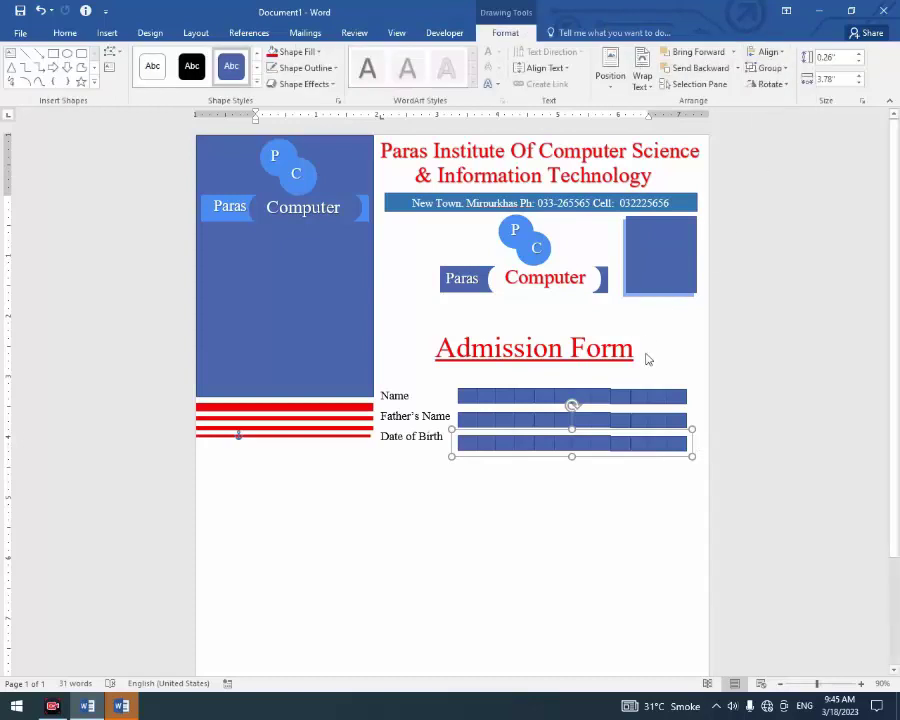
{"action": "left_click", "coordinate": [626, 486]}
{"action": "left_click", "coordinate": [622, 443]}
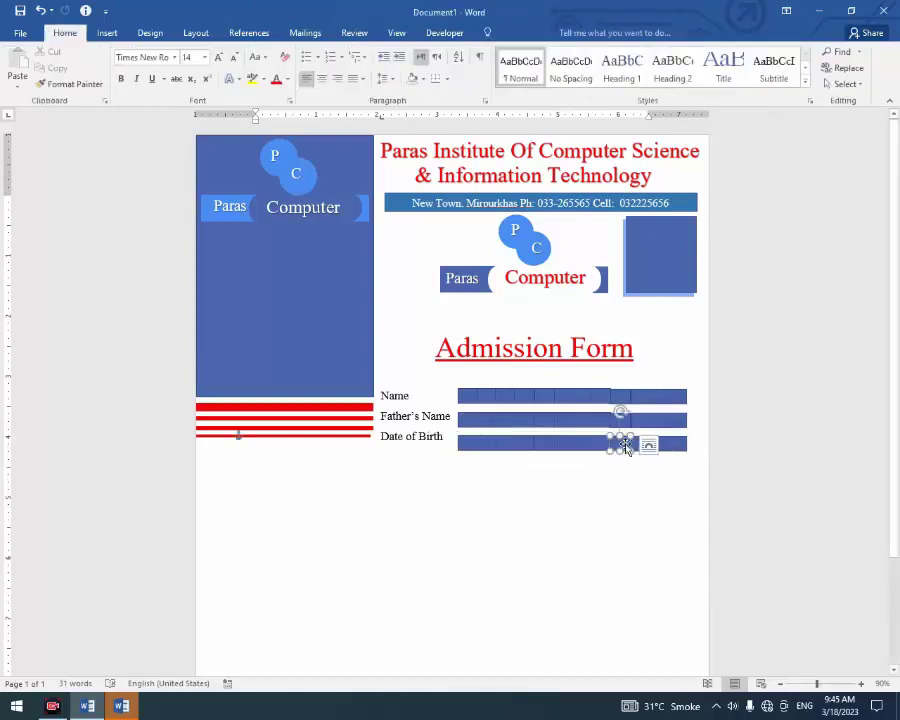
{"action": "key", "text": "Delete"}
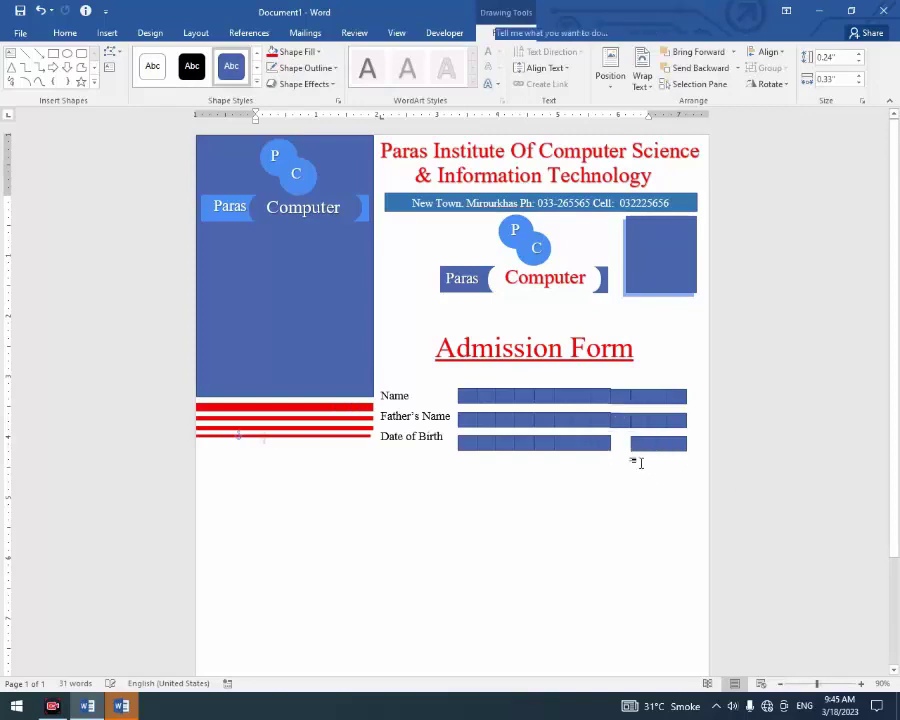
{"action": "left_click", "coordinate": [644, 451]}
{"action": "key", "text": "Delete"}
{"action": "left_click", "coordinate": [665, 447]}
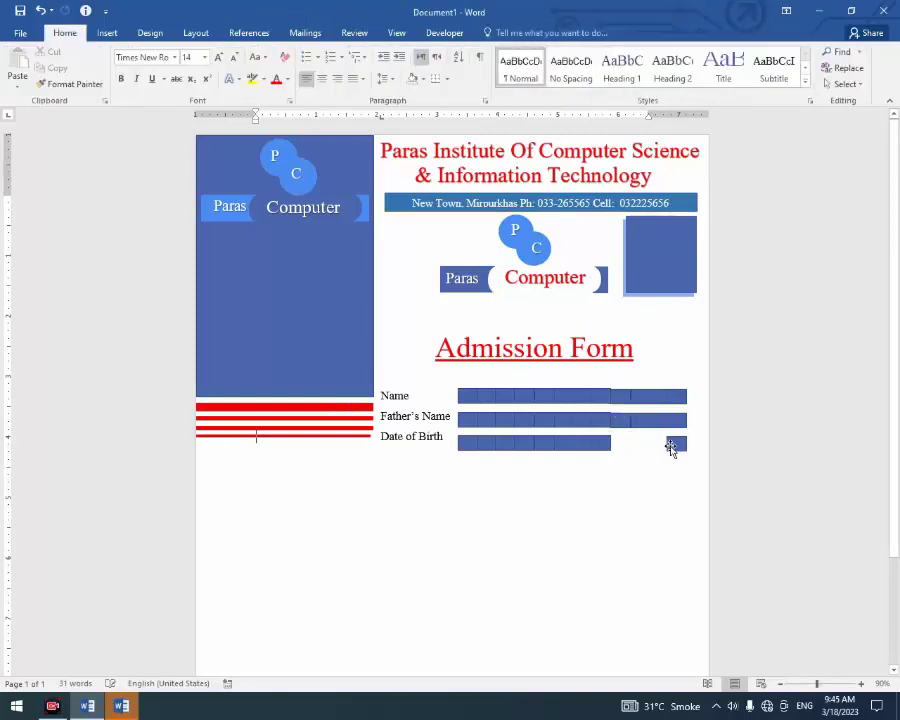
{"action": "left_click_drag", "start_coordinate": [664, 445], "coordinate": [615, 452]}
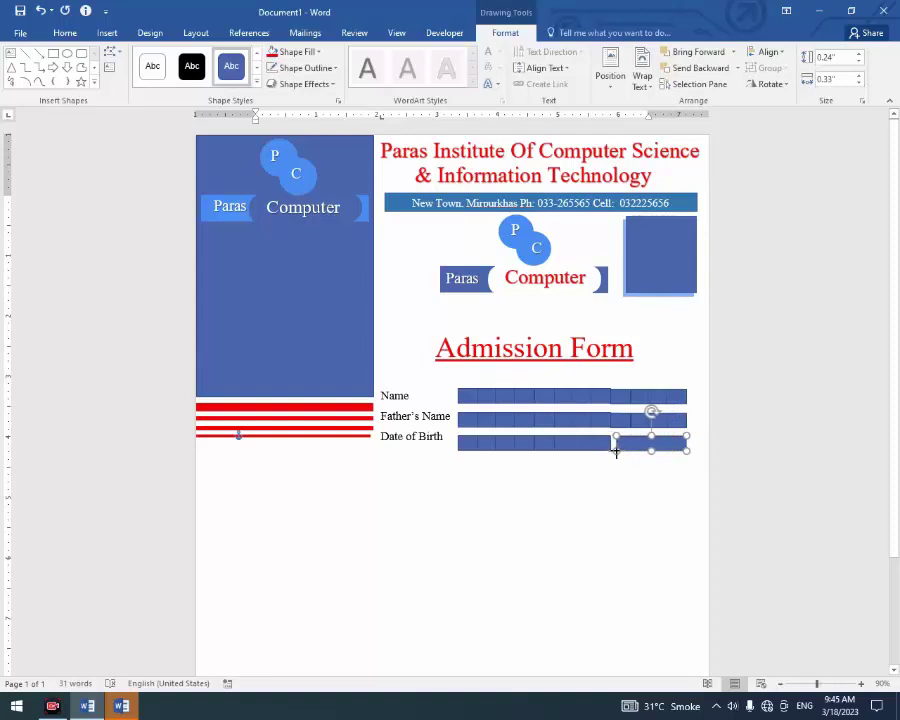
{"action": "left_click", "coordinate": [631, 493]}
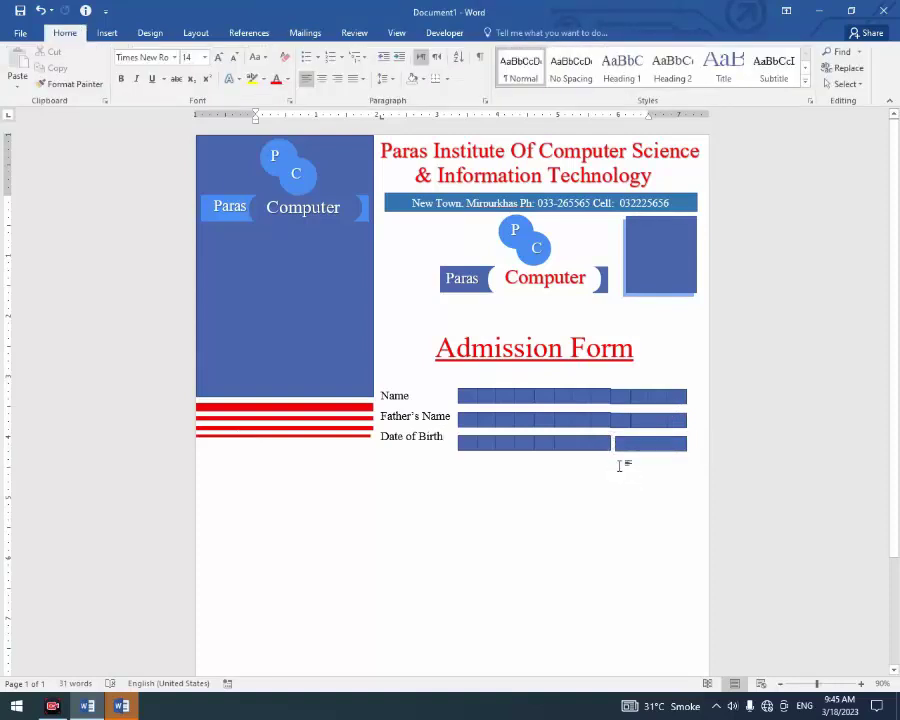
Select all the Name, Father's Name and Date of Birth boxes together.
{"action": "left_click", "coordinate": [485, 397]}
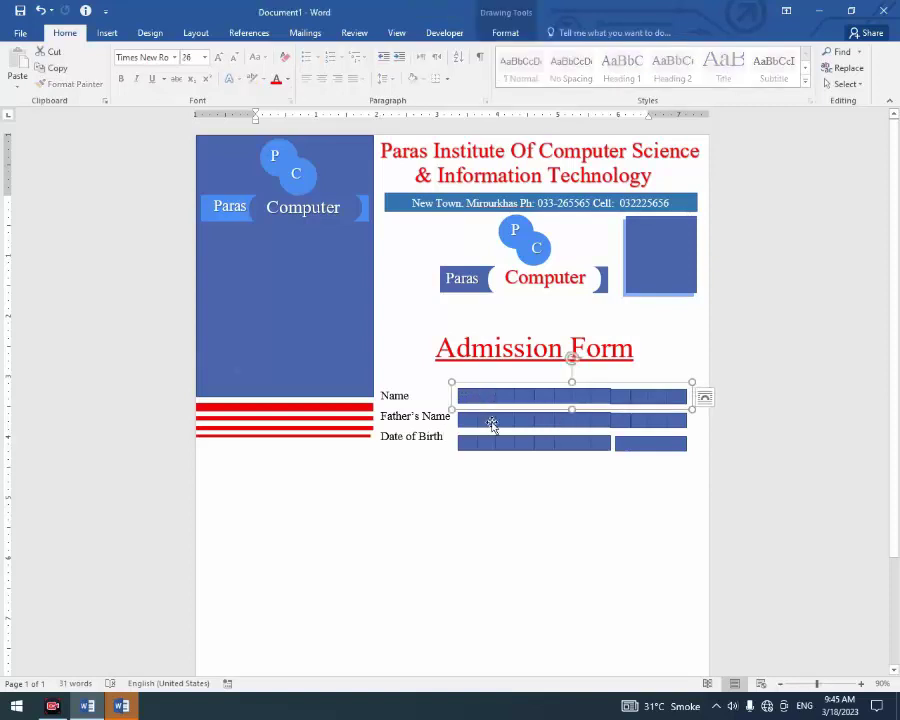
{"action": "left_click", "coordinate": [490, 421], "text": "shift"}
{"action": "left_click", "coordinate": [497, 446], "text": "shift"}
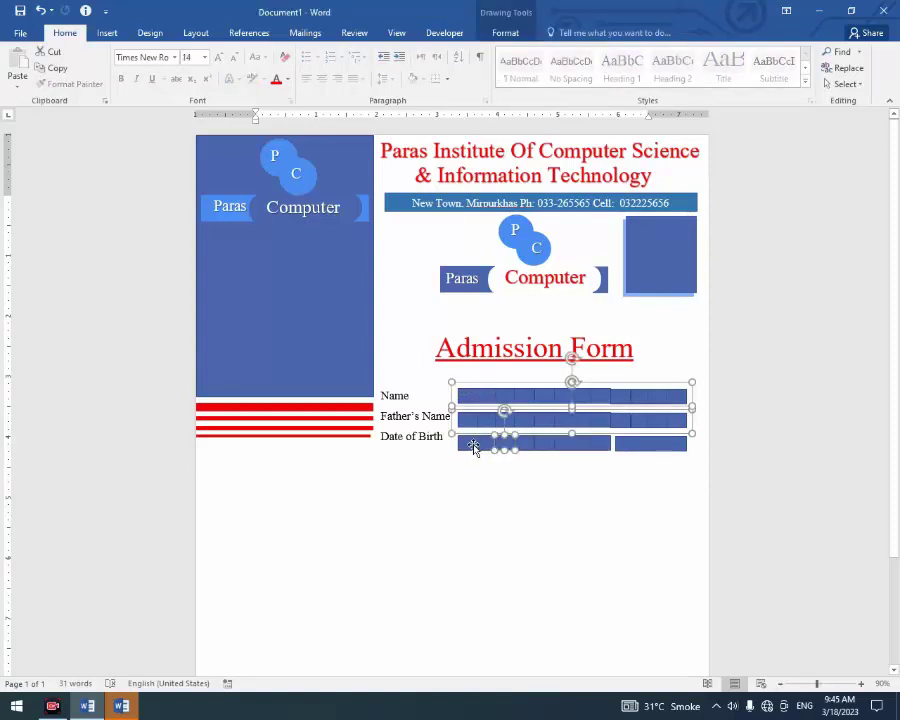
{"action": "left_click", "coordinate": [523, 446], "text": "shift"}
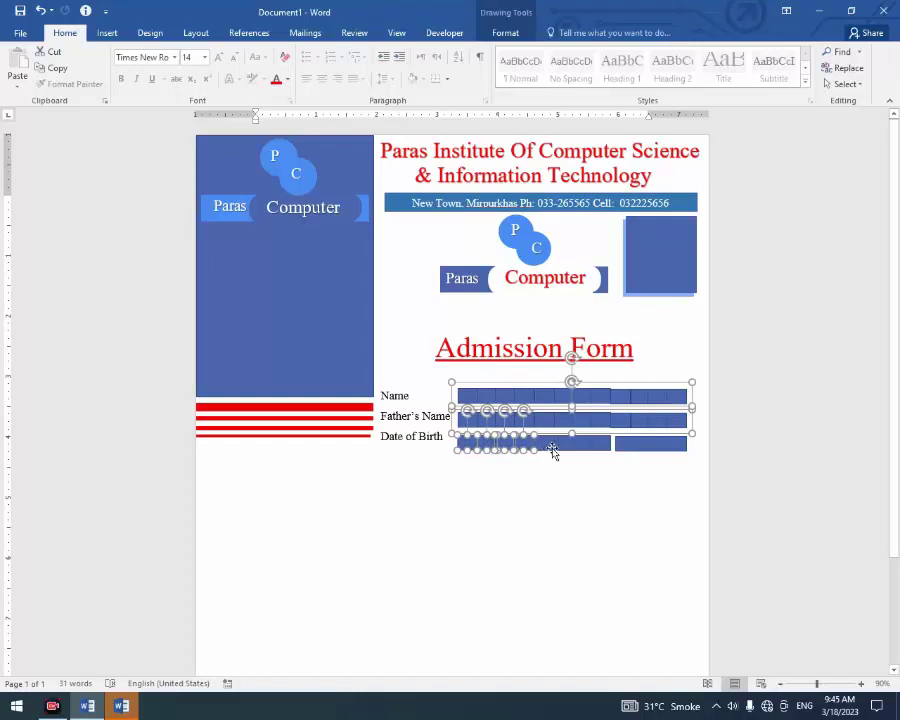
{"action": "left_click", "coordinate": [542, 446], "text": "shift"}
{"action": "left_click", "coordinate": [561, 446], "text": "shift"}
{"action": "left_click", "coordinate": [585, 448], "text": "shift"}
{"action": "left_click", "coordinate": [603, 448], "text": "shift"}
{"action": "left_click", "coordinate": [633, 448], "text": "shift"}
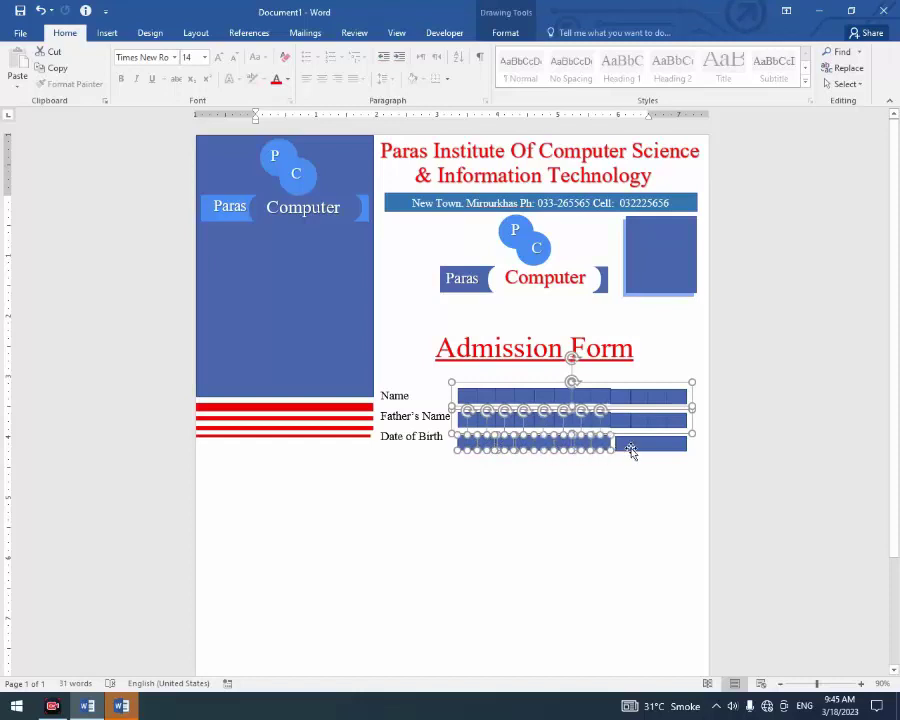
Set Shape Fill to No Fill on the selected entry boxes, leaving empty outlines.
{"action": "left_click", "coordinate": [506, 33]}
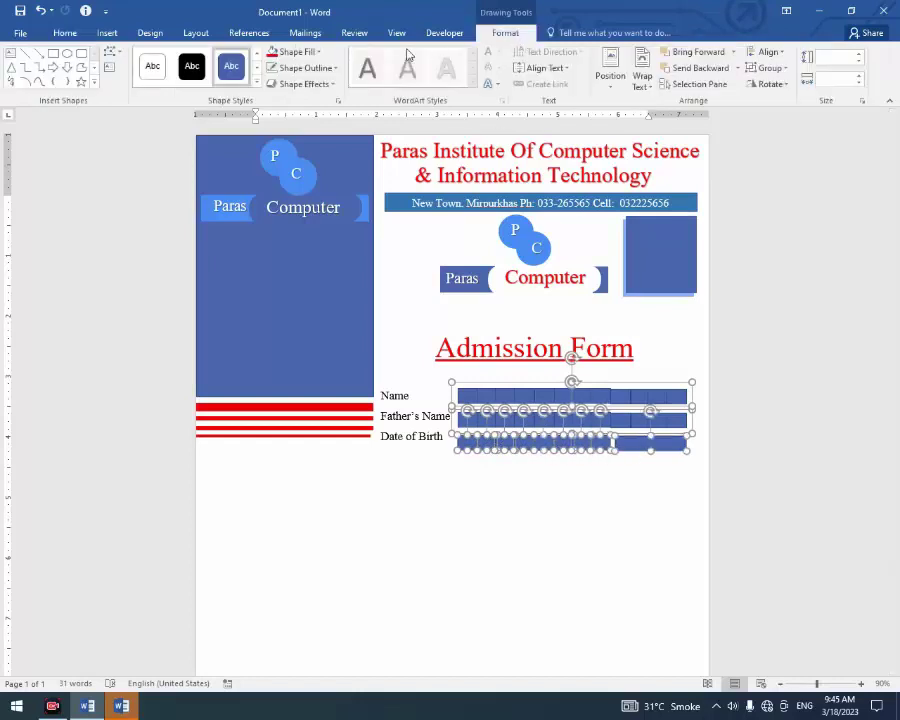
{"action": "left_click", "coordinate": [296, 52]}
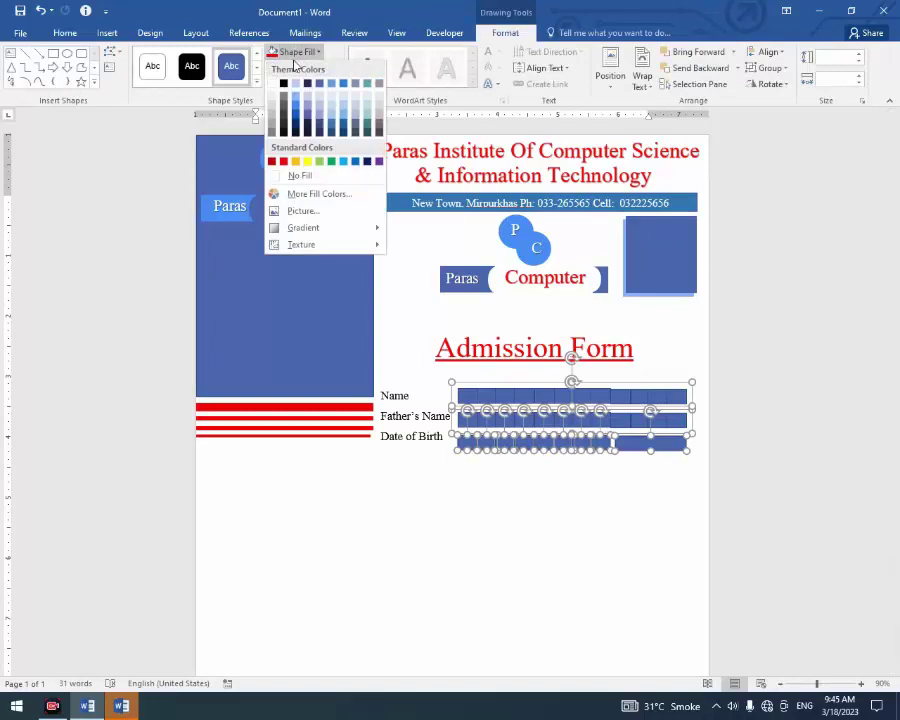
{"action": "left_click", "coordinate": [289, 177]}
{"action": "left_click", "coordinate": [594, 481]}
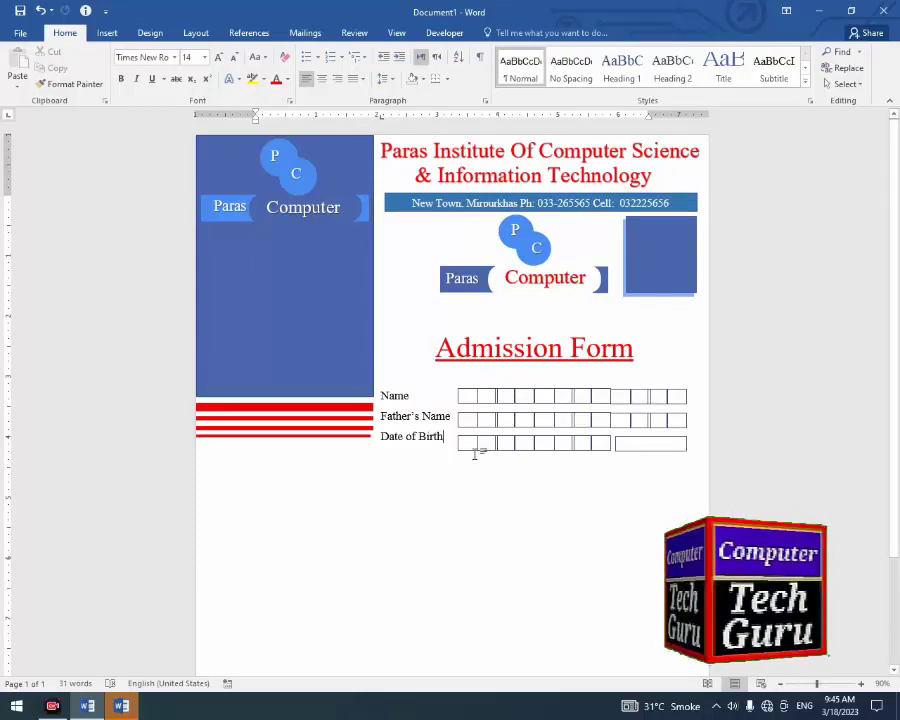
Copy the wide Date of Birth box down to a new row for Qualification.
{"action": "left_click", "coordinate": [649, 443]}
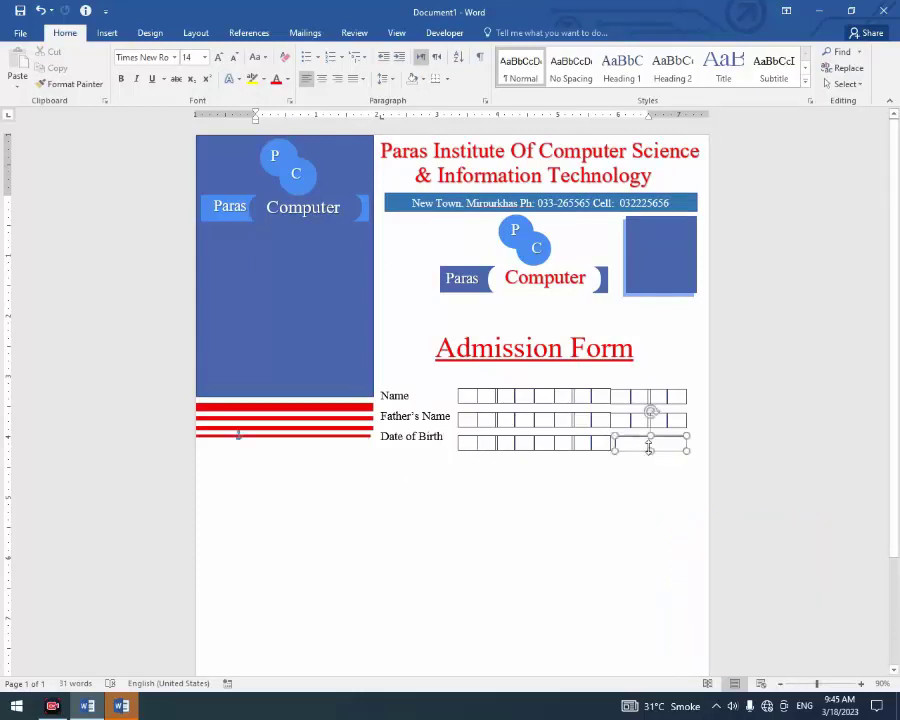
{"action": "mouse_move", "coordinate": [649, 447]}
{"action": "left_mouse_down", "text": "ctrl"}
{"action": "mouse_move", "coordinate": [609, 476]}
{"action": "mouse_move", "coordinate": [477, 476]}
{"action": "mouse_move", "coordinate": [685, 477]}
{"action": "left_mouse_up", "text": "ctrl"}
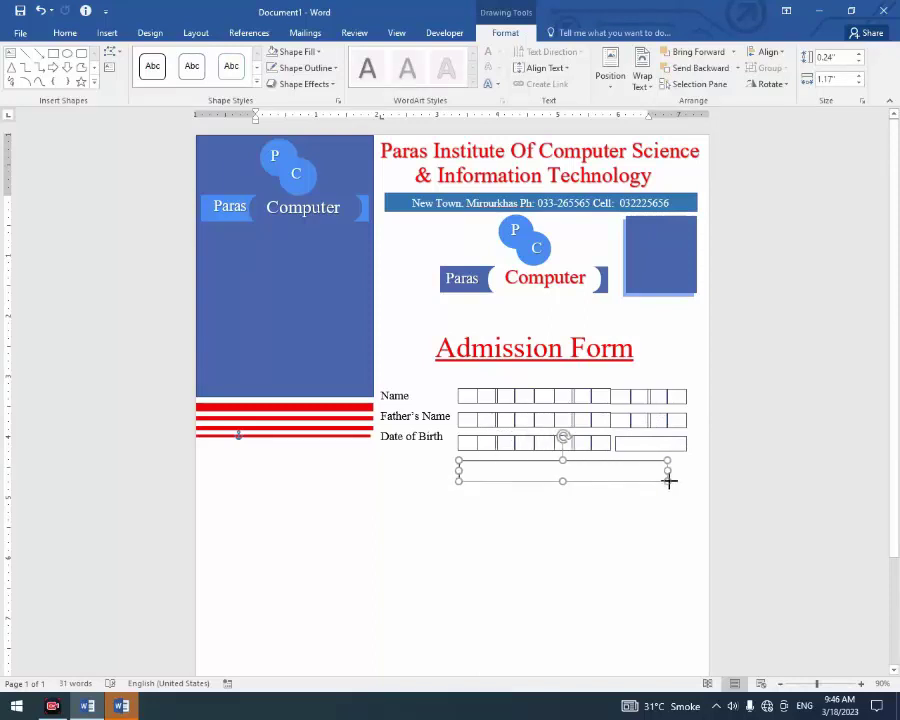
{"action": "left_click", "coordinate": [391, 475]}
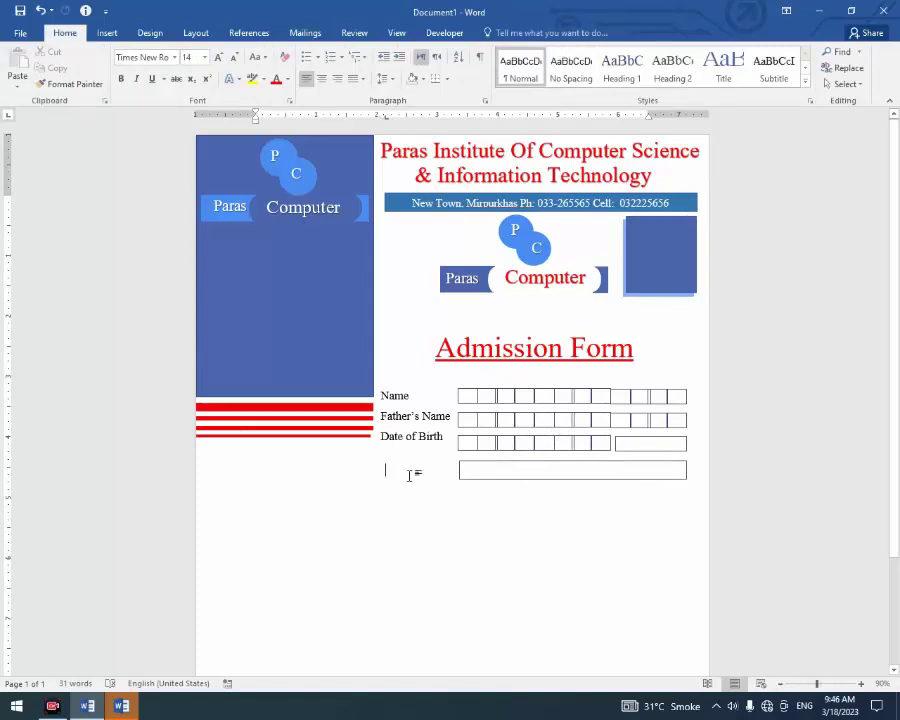
Type the labels Qualification, Profession, N.I.C No and Address on separate lines.
{"action": "type", "text": "Qualific"}
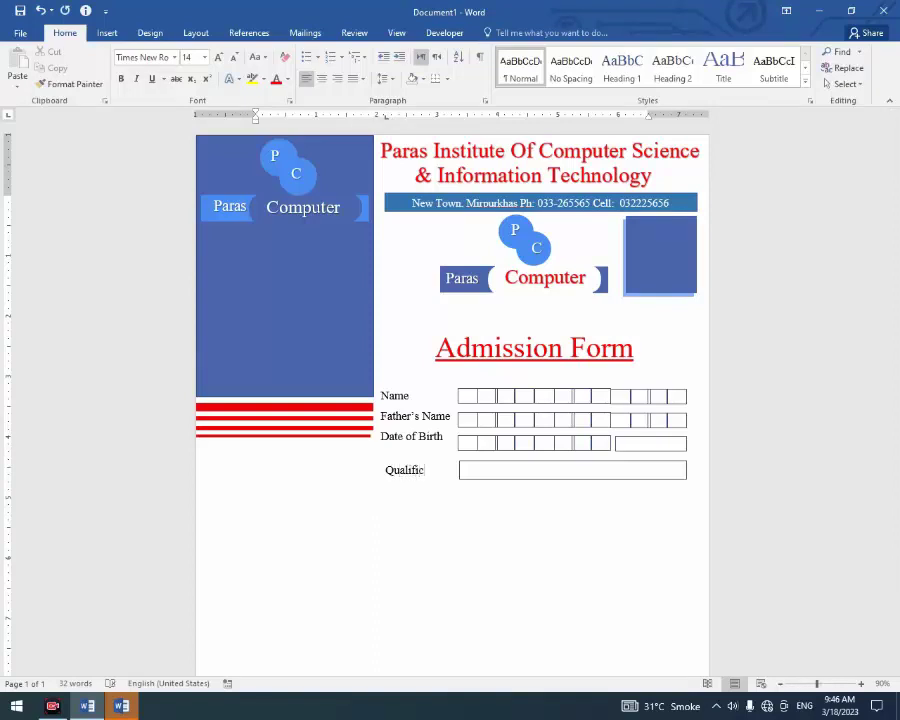
{"action": "type", "text": "tio"}
{"action": "key", "text": "Return"}
{"action": "key", "text": "Tab"}
{"action": "key", "text": "Tab"}
{"action": "key", "text": "Tab"}
{"action": "type", "text": "e"}
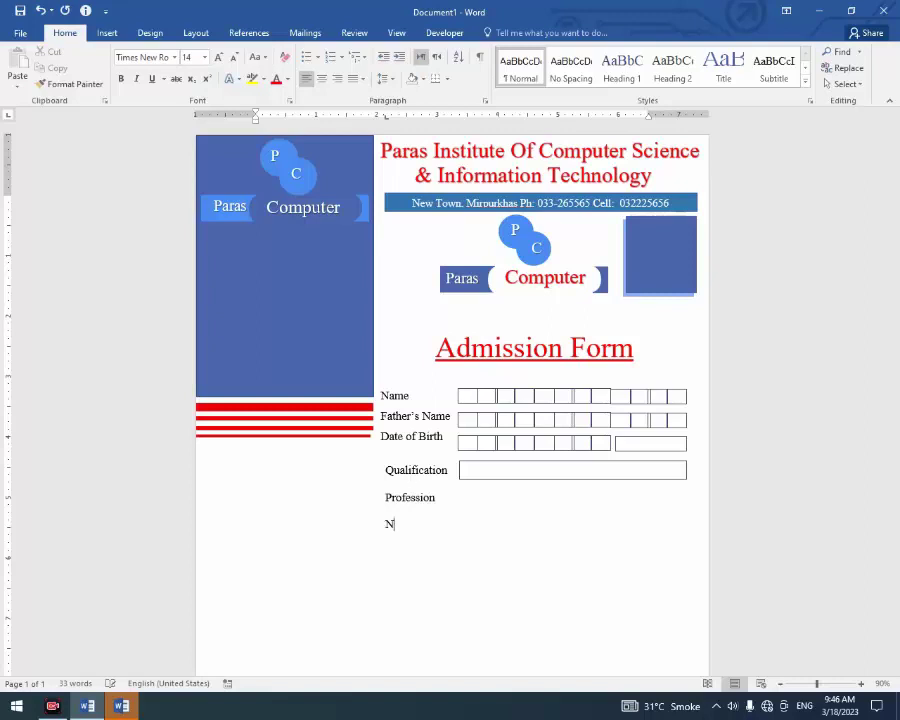
{"action": "type", "text": "."}
{"action": "key", "text": "BackSpace"}
{"action": "type", "text": ".I.C No"}
{"action": "key", "text": "Return"}
{"action": "type", "text": "Address"}
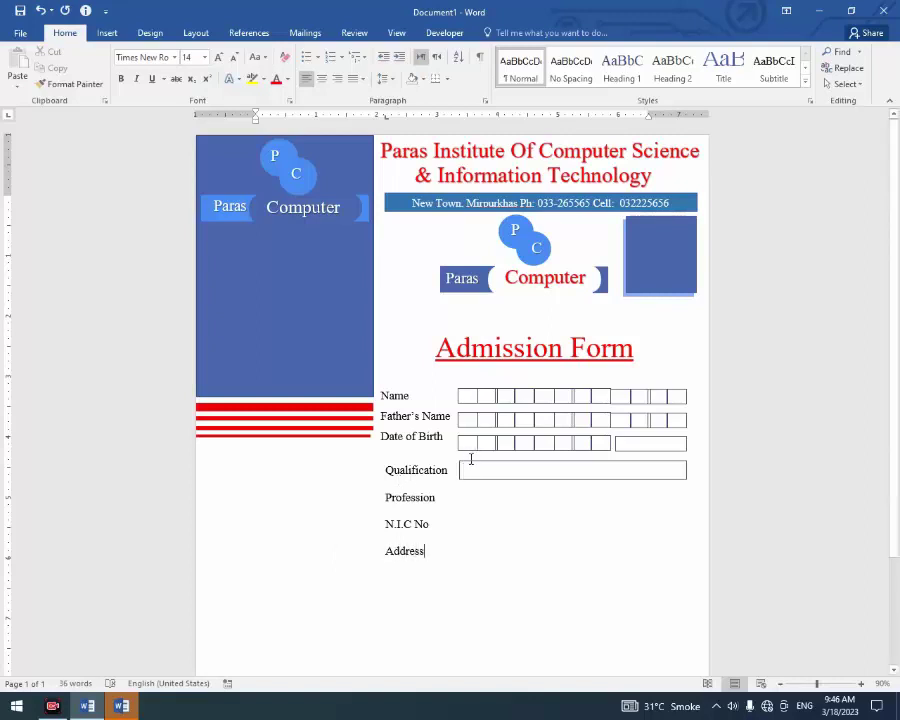
Copy the Qualification box to the Profession, N.I.C No and Address rows, stretching the Address box taller.
{"action": "mouse_move", "coordinate": [469, 465]}
{"action": "left_mouse_down"}
{"action": "mouse_move", "coordinate": [490, 472]}
{"action": "mouse_move", "coordinate": [483, 482]}
{"action": "left_mouse_up"}
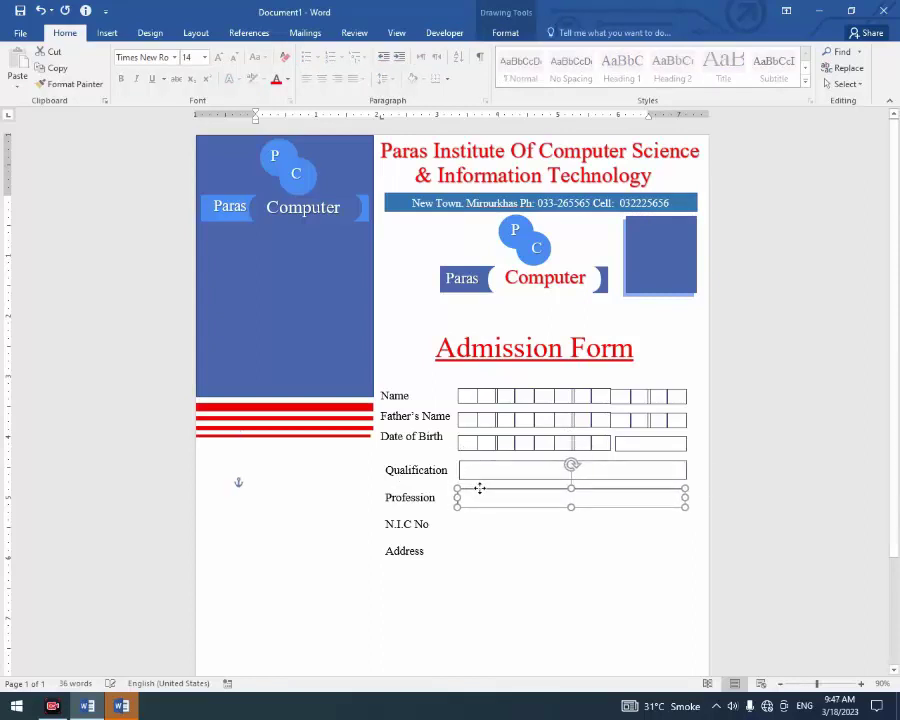
{"action": "left_click_drag", "start_coordinate": [475, 488], "coordinate": [478, 516]}
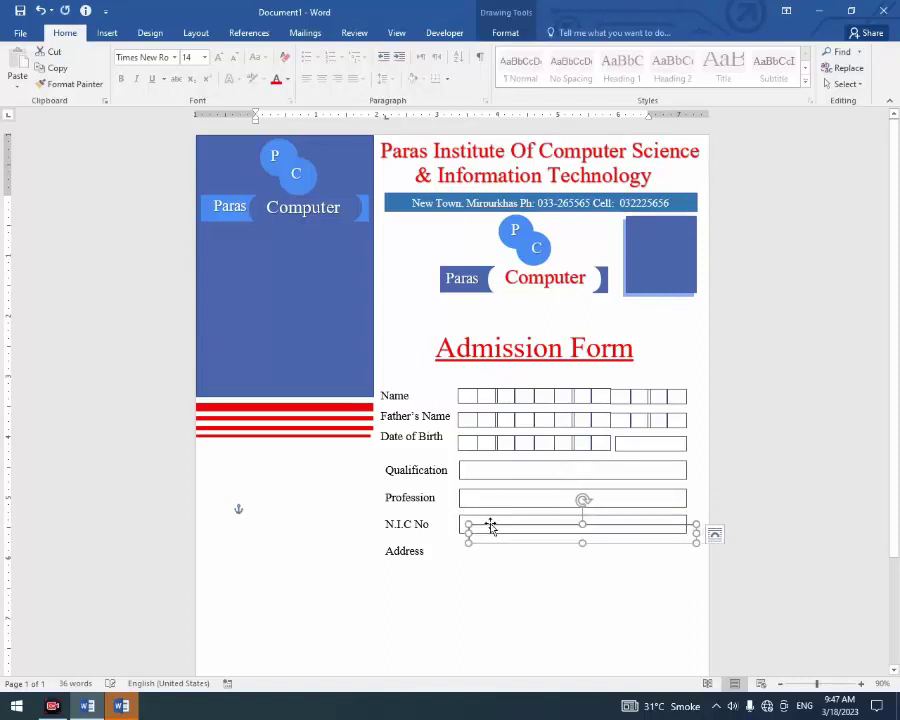
{"action": "left_click_drag", "start_coordinate": [479, 516], "coordinate": [478, 545], "text": "ctrl"}
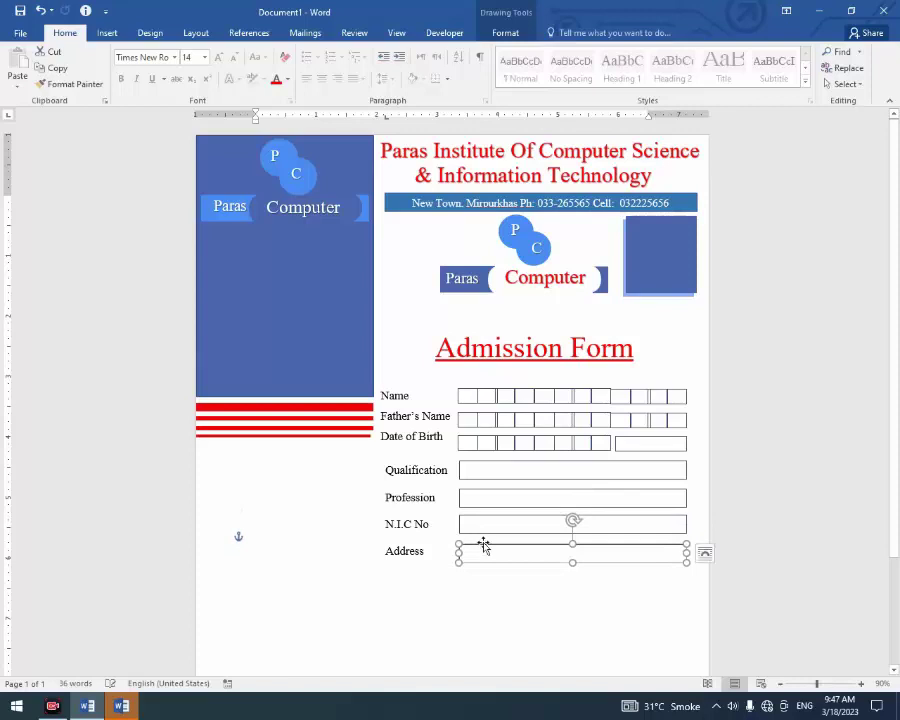
{"action": "left_click_drag", "start_coordinate": [572, 561], "coordinate": [571, 599]}
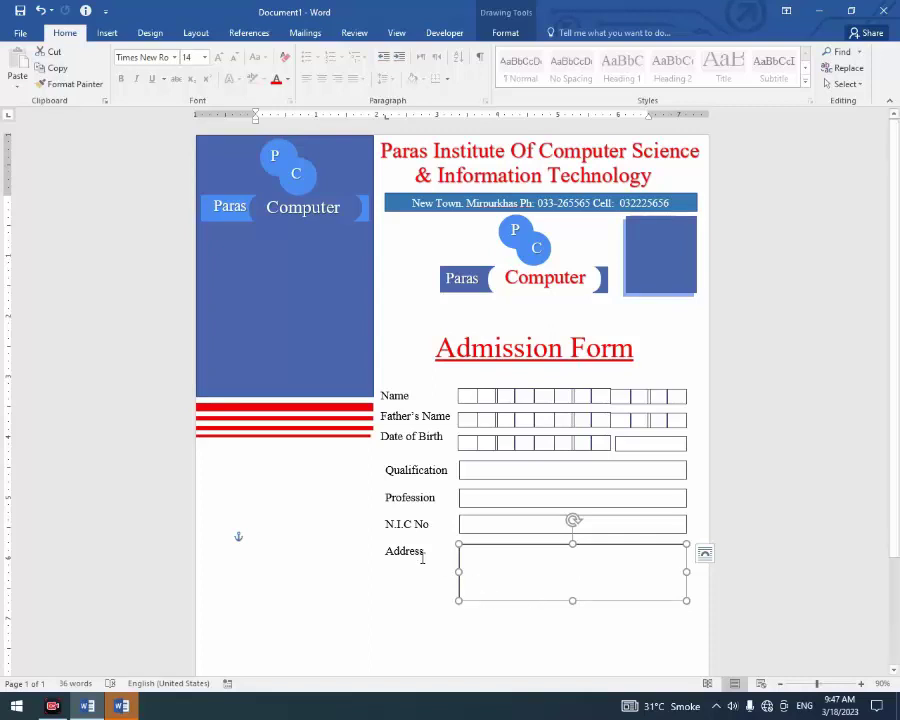
{"action": "left_click", "coordinate": [410, 618]}
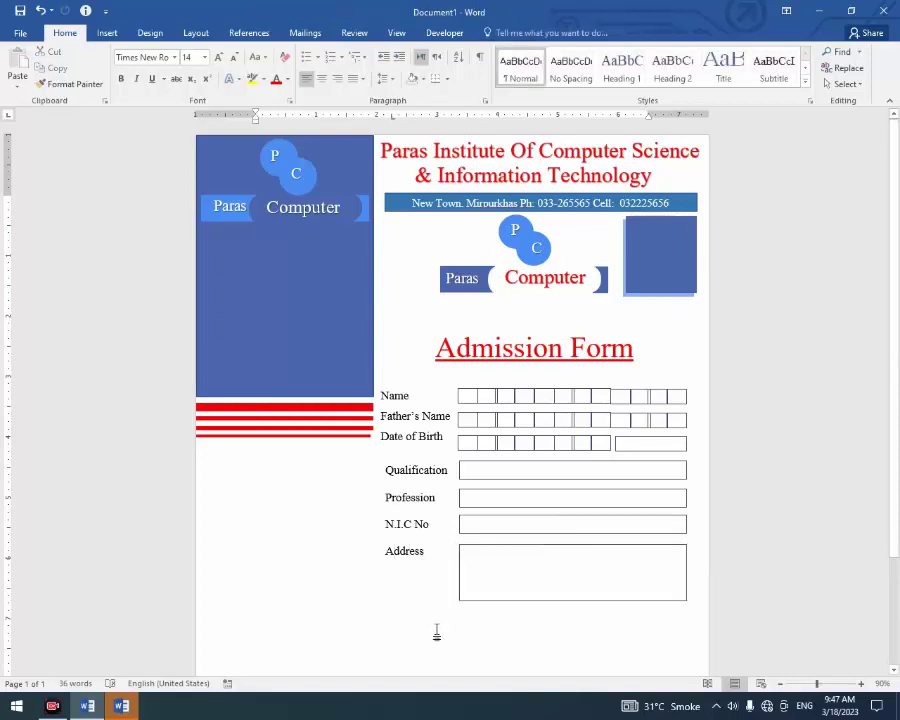
Type the Contact and Discipline labels on their own lines and begin Duration.
{"action": "type", "text": "Contact"}
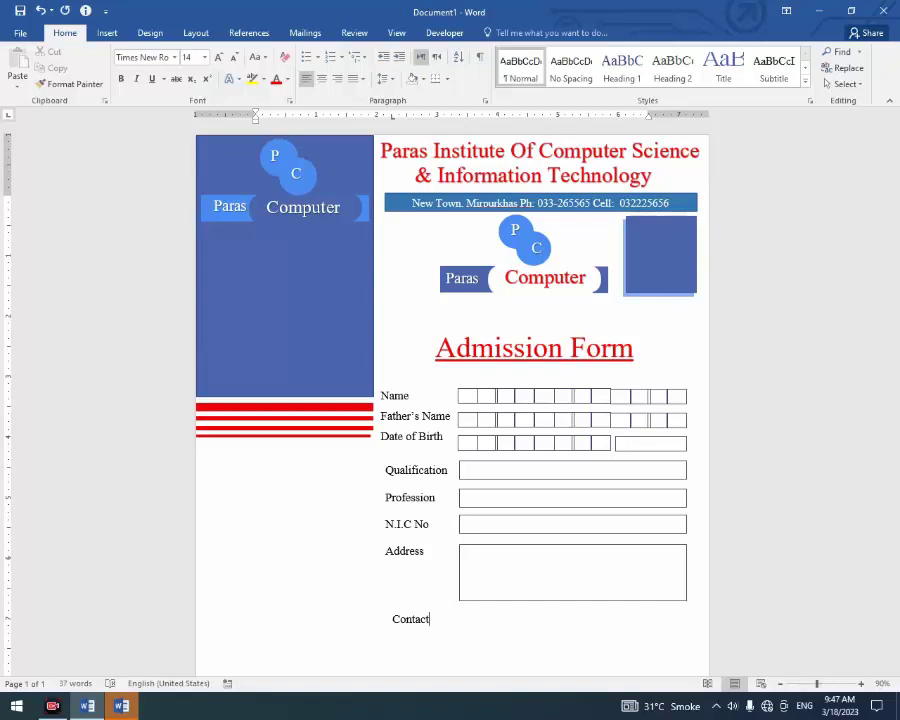
{"action": "key", "text": "Return"}
{"action": "type", "text": "e"}
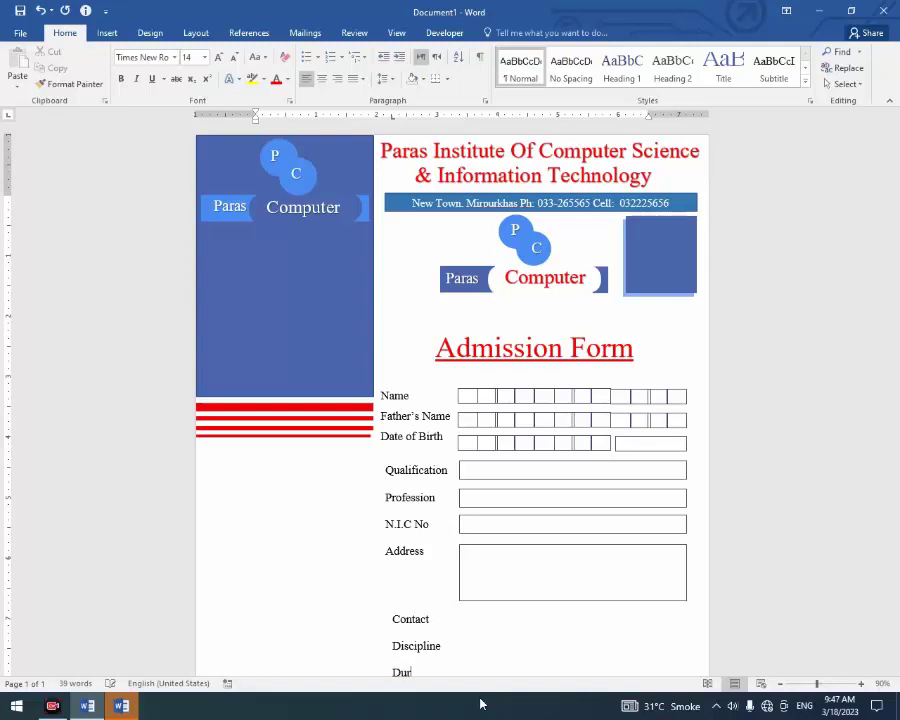
{"action": "type", "text": "ation"}
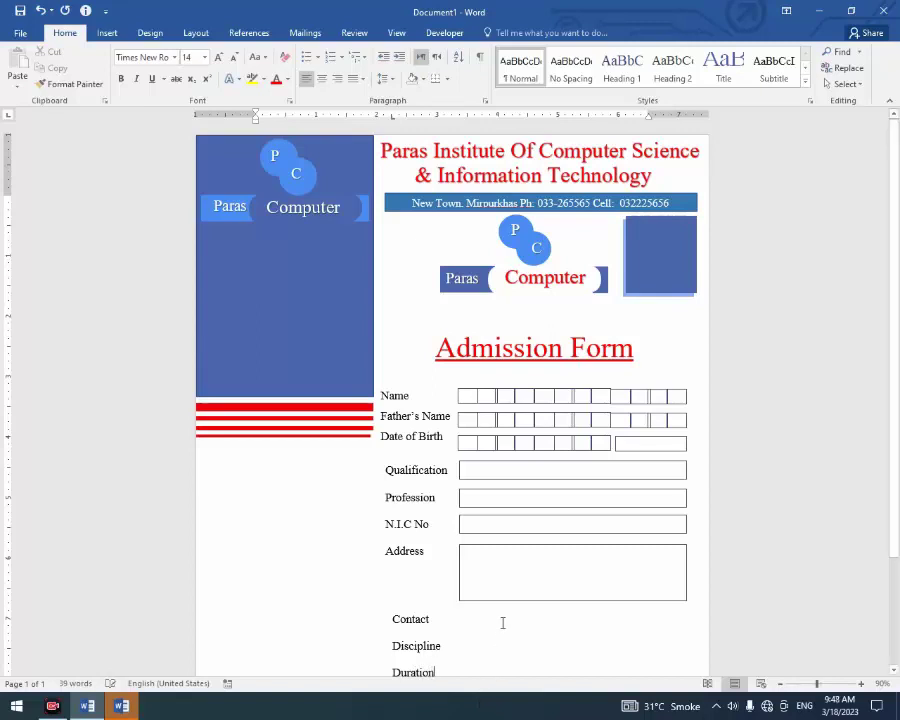
Copy the N.I.C No entry box down beside the Contact label and line it up.
{"action": "scroll", "coordinate": [507, 550], "scroll_direction": "down", "scroll_amount": 2}
{"action": "left_click", "coordinate": [514, 446]}
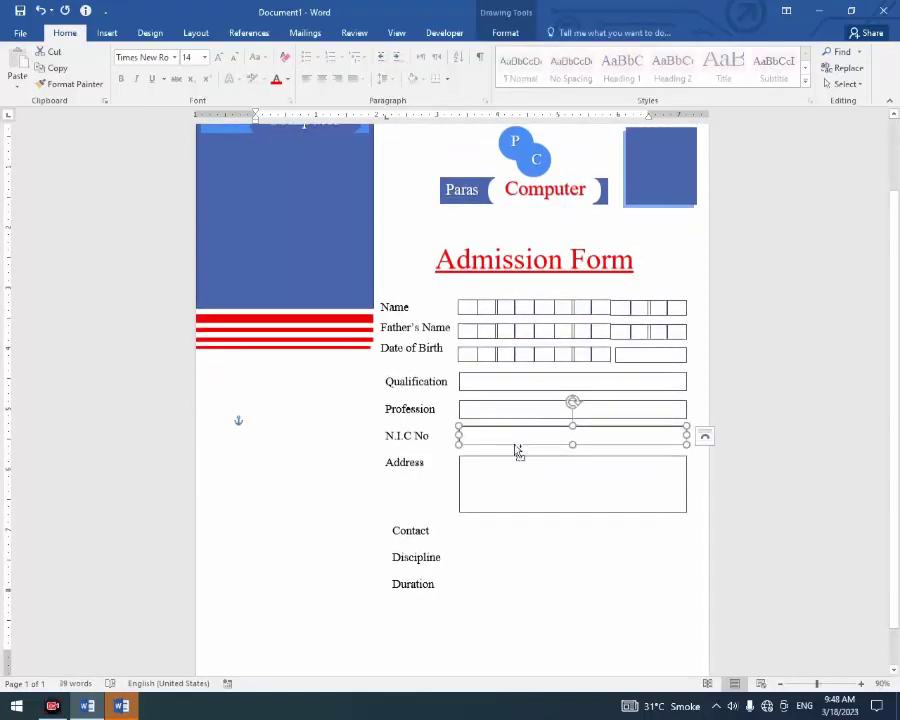
{"action": "left_click_drag", "start_coordinate": [514, 446], "coordinate": [510, 521]}
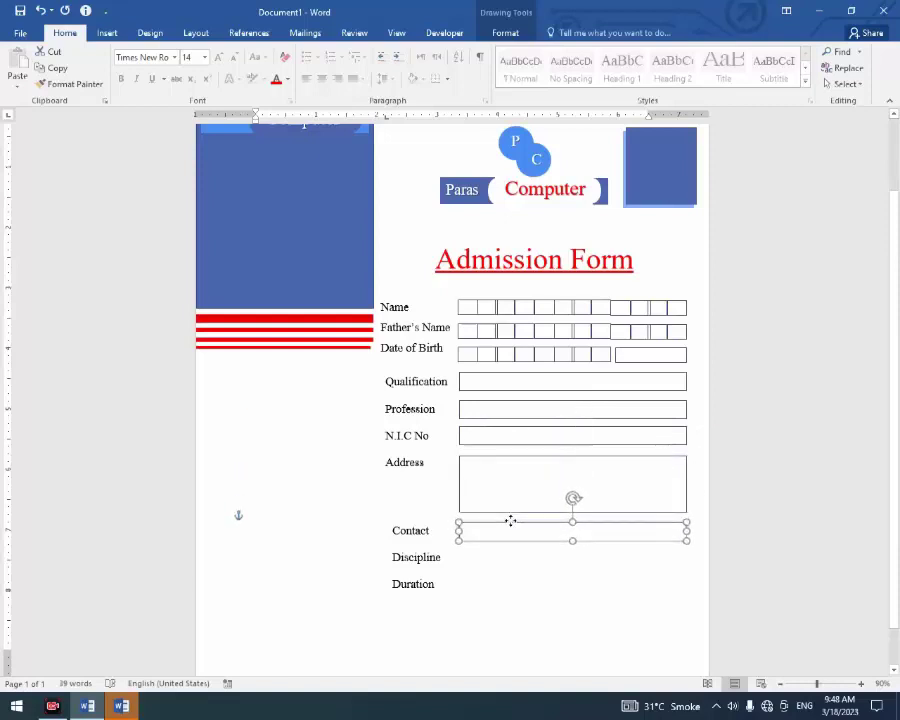
{"action": "mouse_move", "coordinate": [510, 521]}
{"action": "left_mouse_down"}
{"action": "mouse_move", "coordinate": [500, 571]}
{"action": "mouse_move", "coordinate": [510, 594]}
{"action": "mouse_move", "coordinate": [491, 581]}
{"action": "left_mouse_up"}
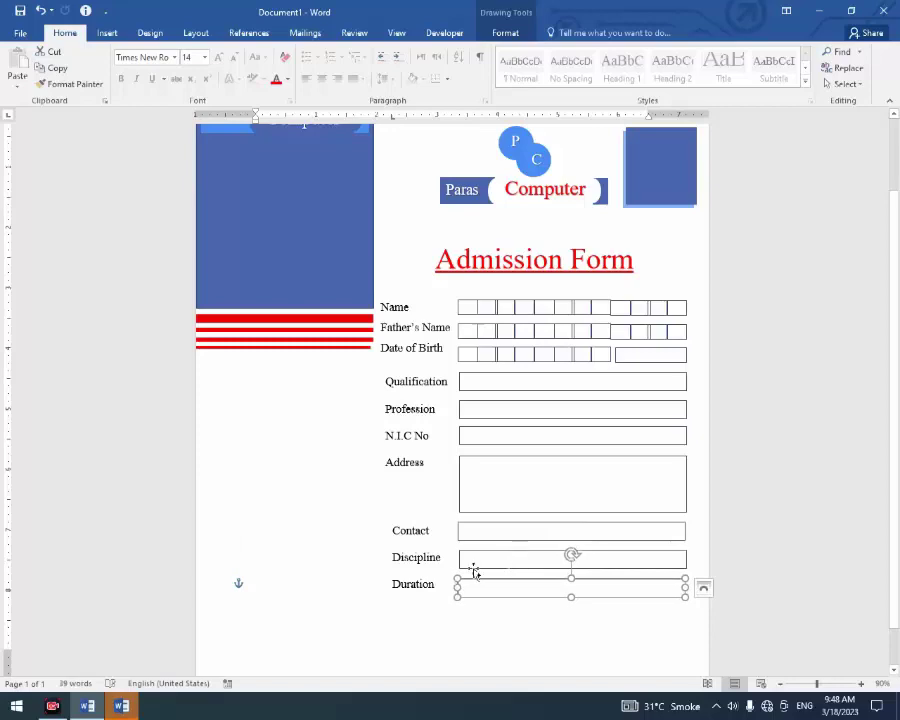
Move the blue sidebar panel down to fill the space beneath the red stripes.
{"action": "scroll", "coordinate": [412, 547], "scroll_direction": "down", "scroll_amount": 1}
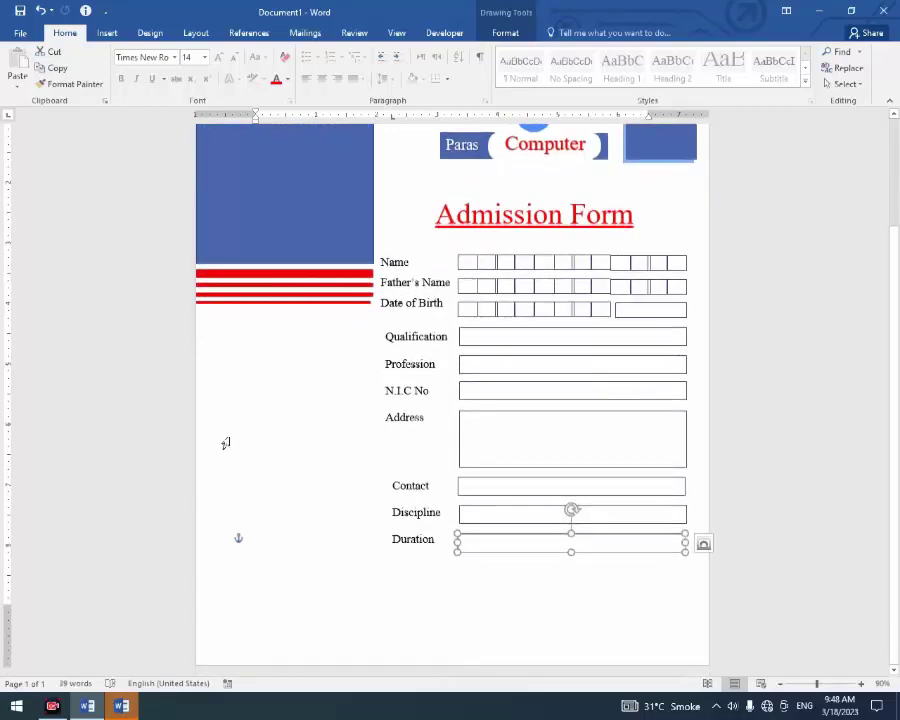
{"action": "left_click", "coordinate": [233, 237]}
{"action": "mouse_move", "coordinate": [234, 238]}
{"action": "left_mouse_down"}
{"action": "mouse_move", "coordinate": [245, 238]}
{"action": "mouse_move", "coordinate": [236, 534]}
{"action": "left_mouse_up"}
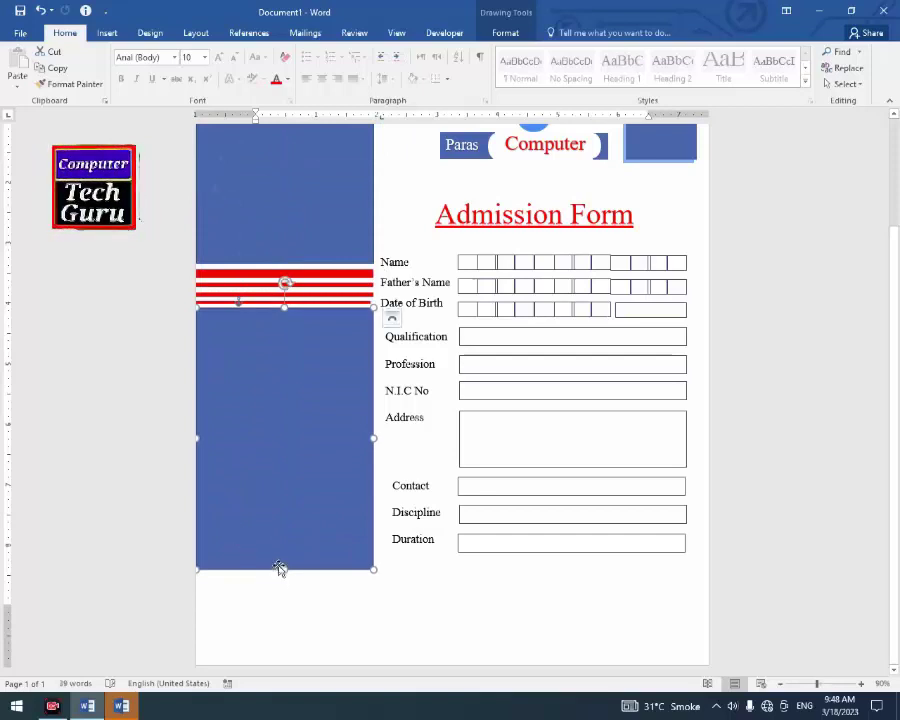
Place a copy of the red stripe group below the lower sidebar panel.
{"action": "left_click", "coordinate": [326, 274]}
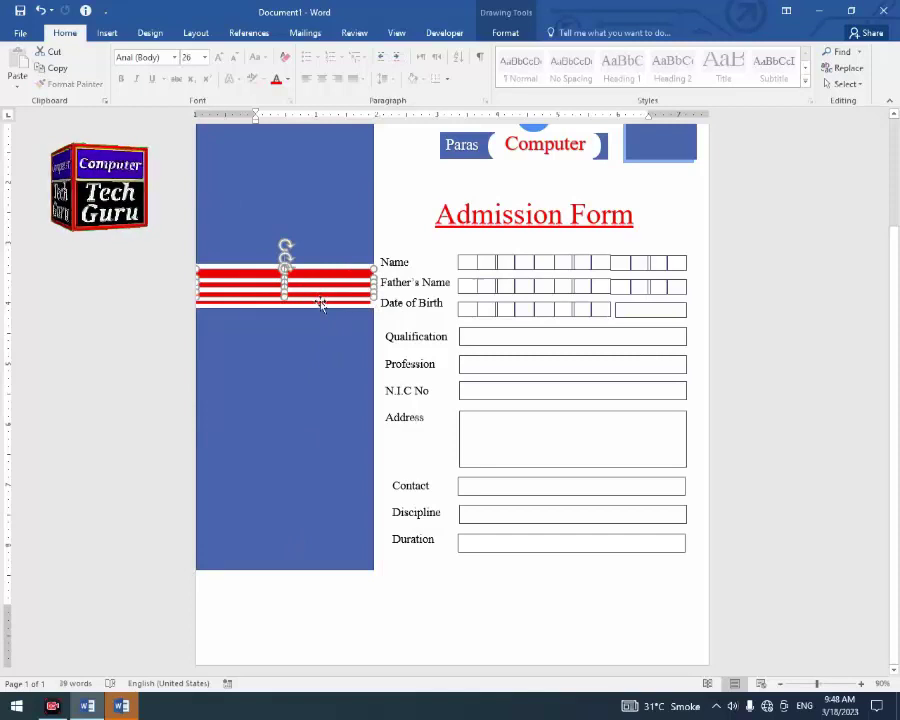
{"action": "left_click", "coordinate": [320, 296], "text": "shift"}
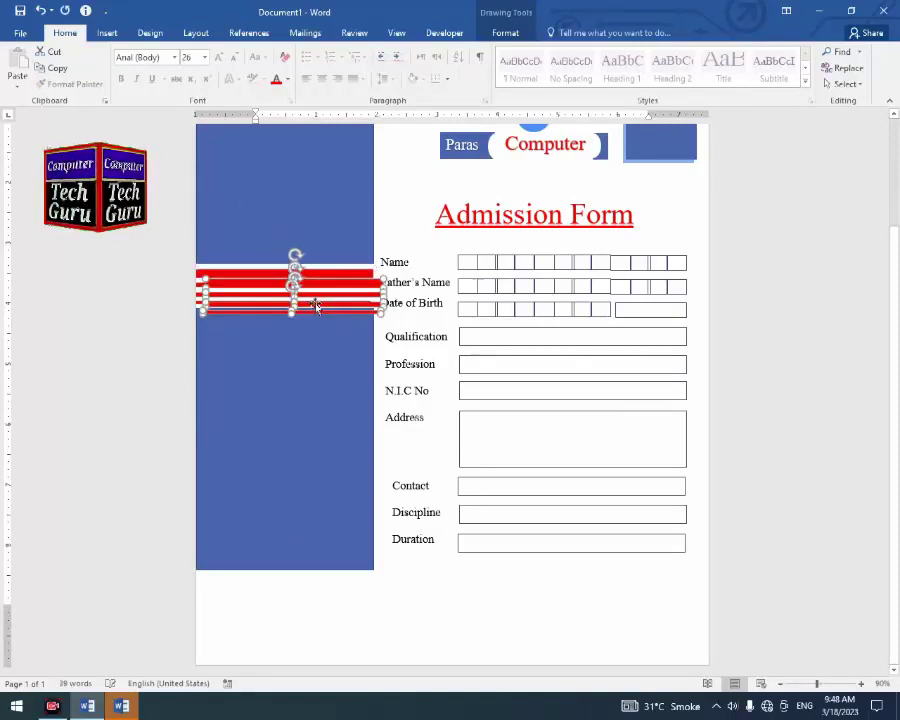
{"action": "mouse_move", "coordinate": [314, 295]}
{"action": "left_mouse_down", "text": "ctrl"}
{"action": "mouse_move", "coordinate": [301, 590]}
{"action": "mouse_move", "coordinate": [311, 636]}
{"action": "left_mouse_up", "text": "ctrl"}
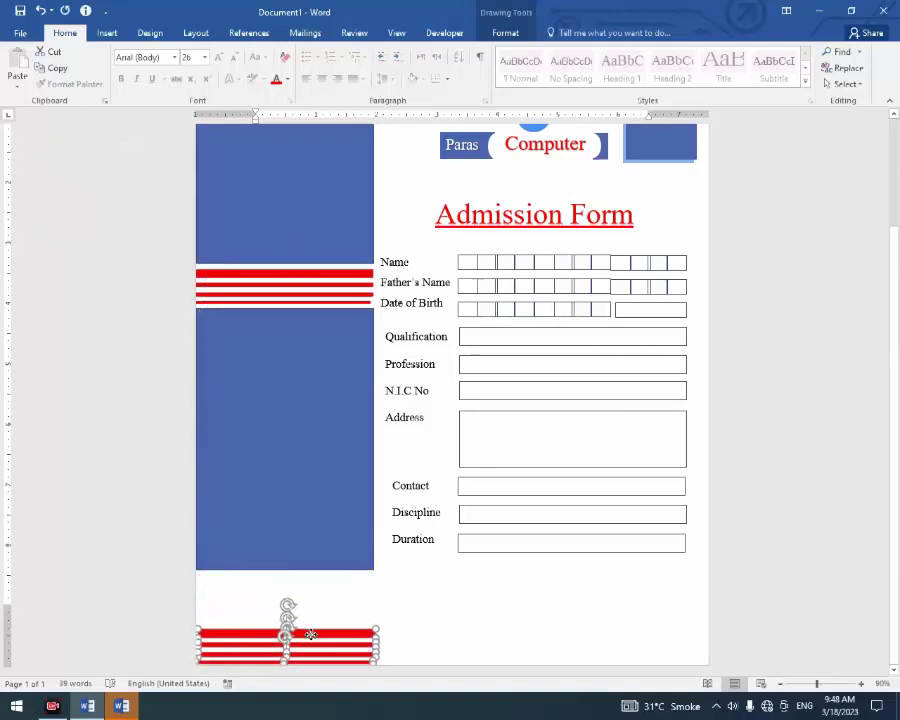
Stretch the lower blue panel down to meet the copied stripes.
{"action": "left_click", "coordinate": [307, 596]}
{"action": "left_click", "coordinate": [285, 568]}
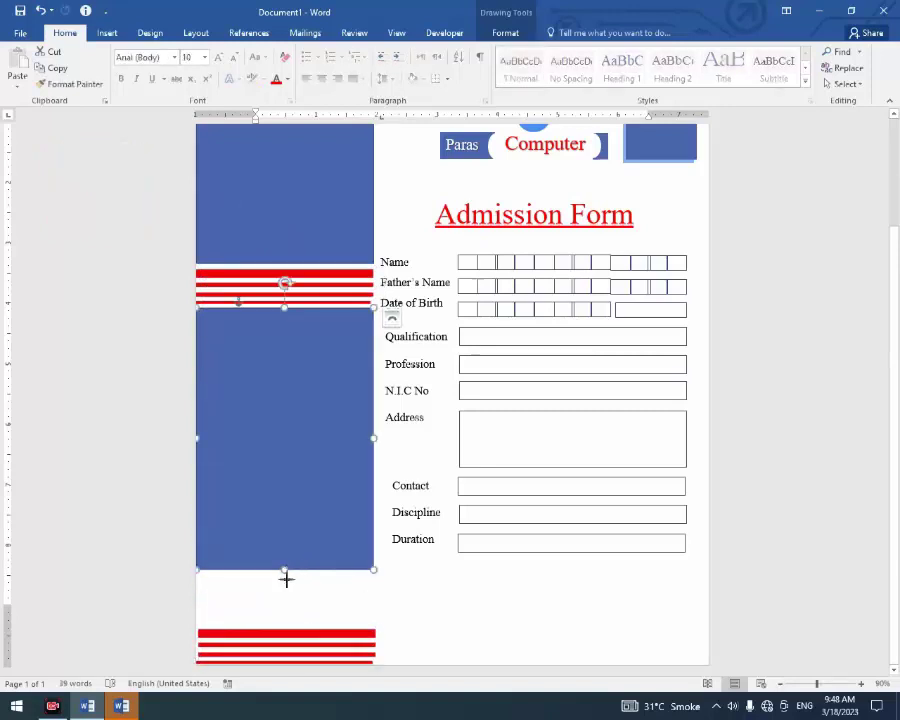
{"action": "left_click_drag", "start_coordinate": [285, 570], "coordinate": [287, 625]}
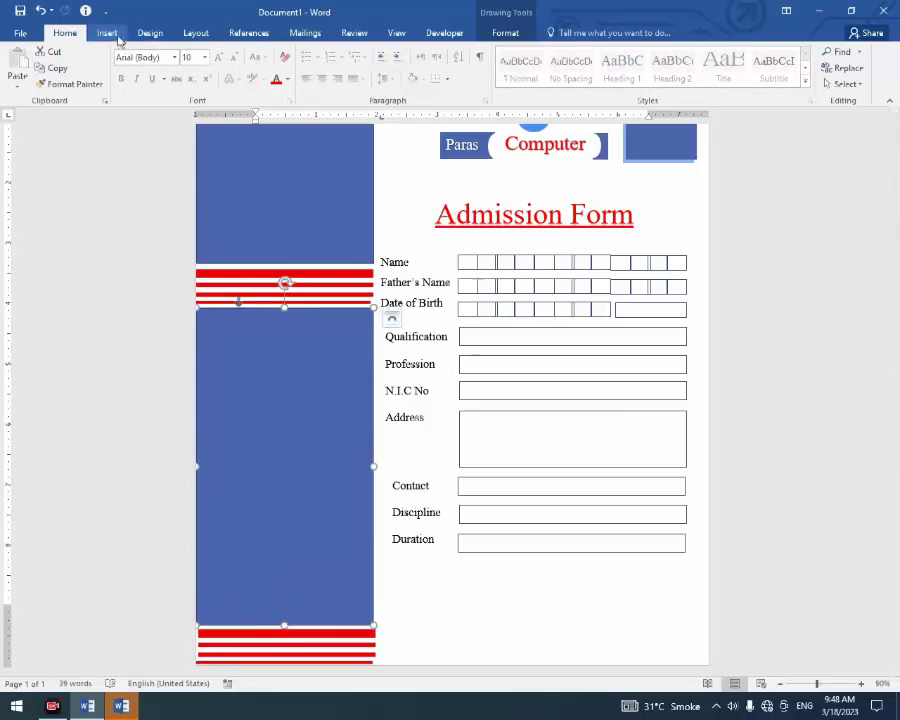
Fill the lower sidebar panel with Dark Red.
{"action": "left_click", "coordinate": [505, 33]}
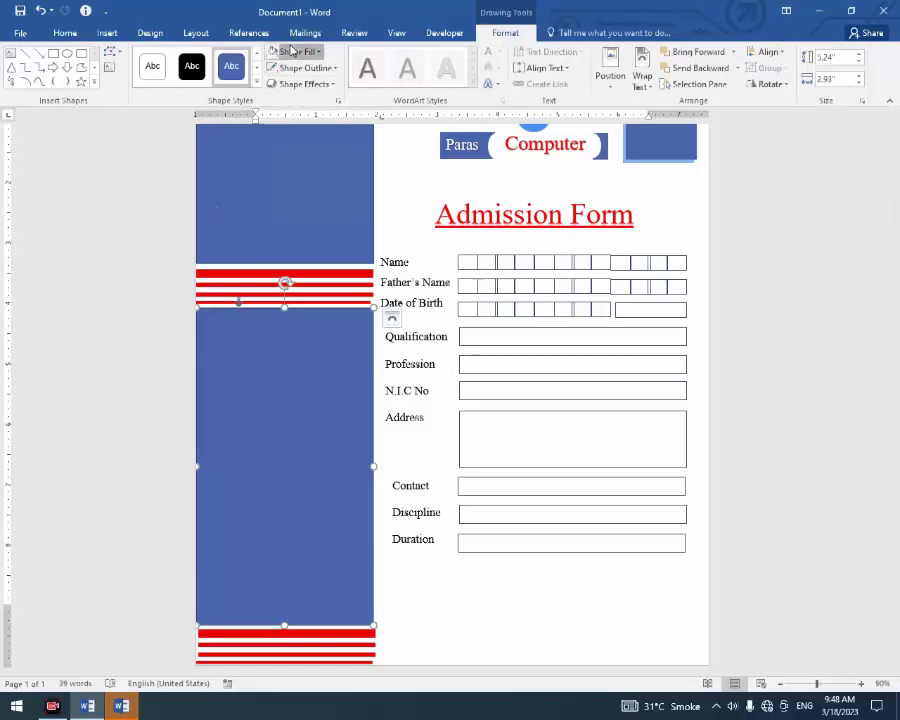
{"action": "left_click", "coordinate": [300, 51]}
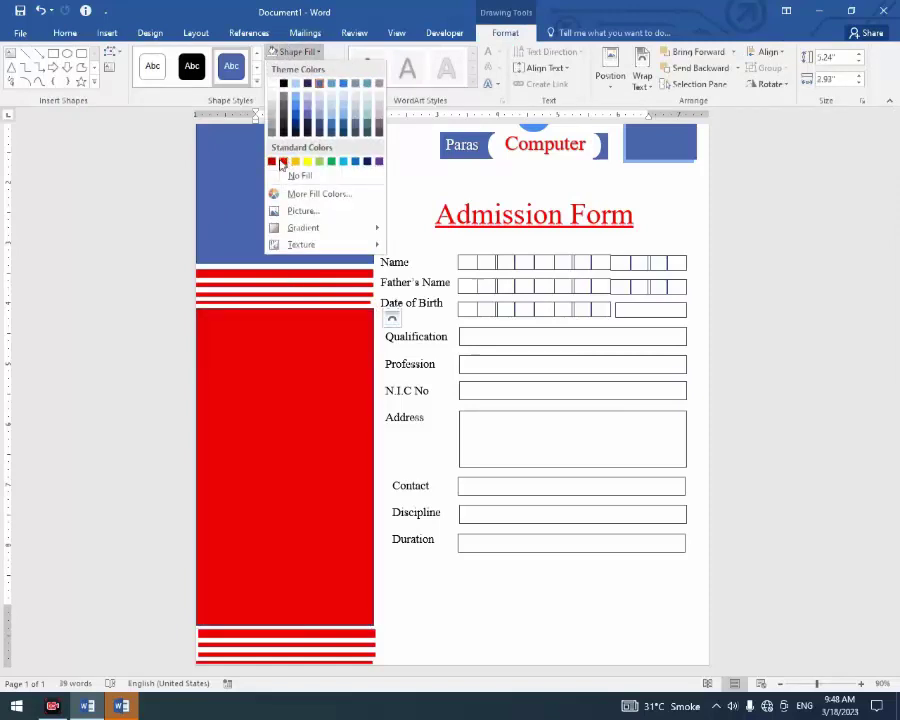
{"action": "left_click", "coordinate": [273, 161]}
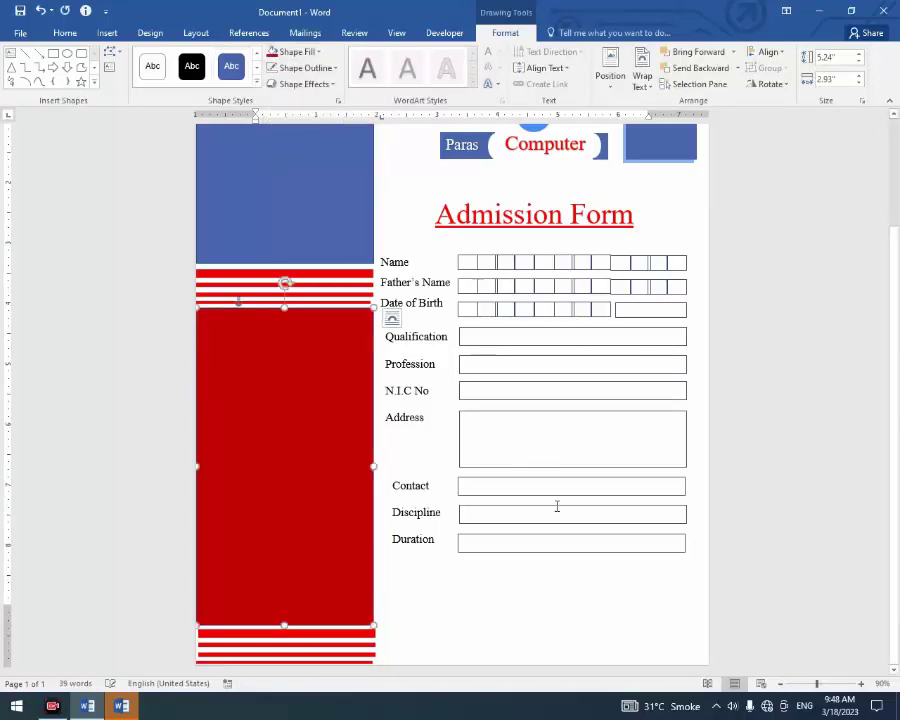
{"action": "left_click", "coordinate": [507, 613]}
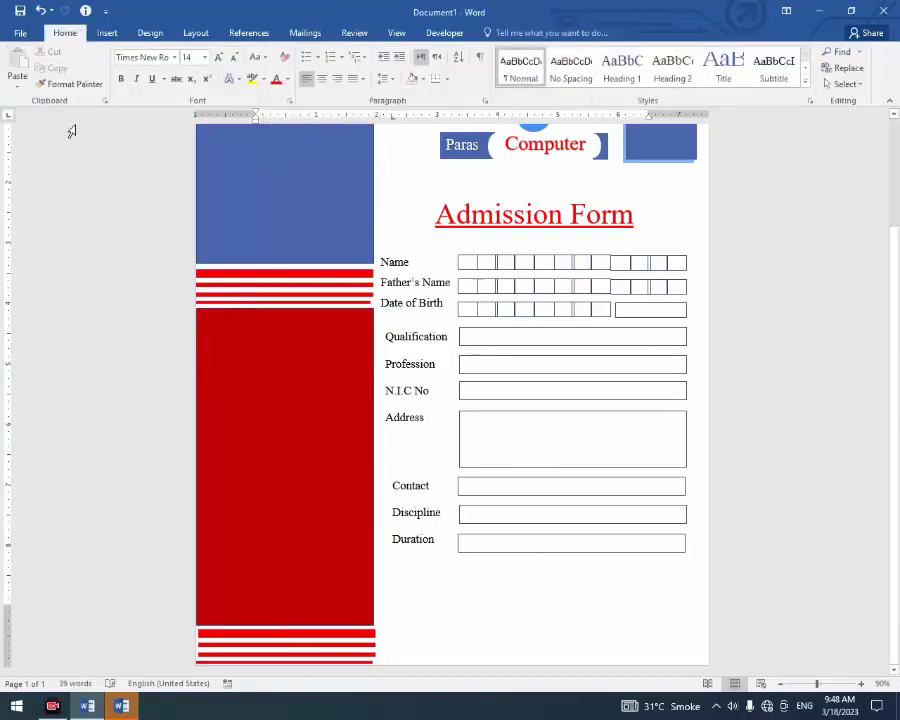
Draw a small rectangle below the Duration field.
{"action": "left_click", "coordinate": [102, 35]}
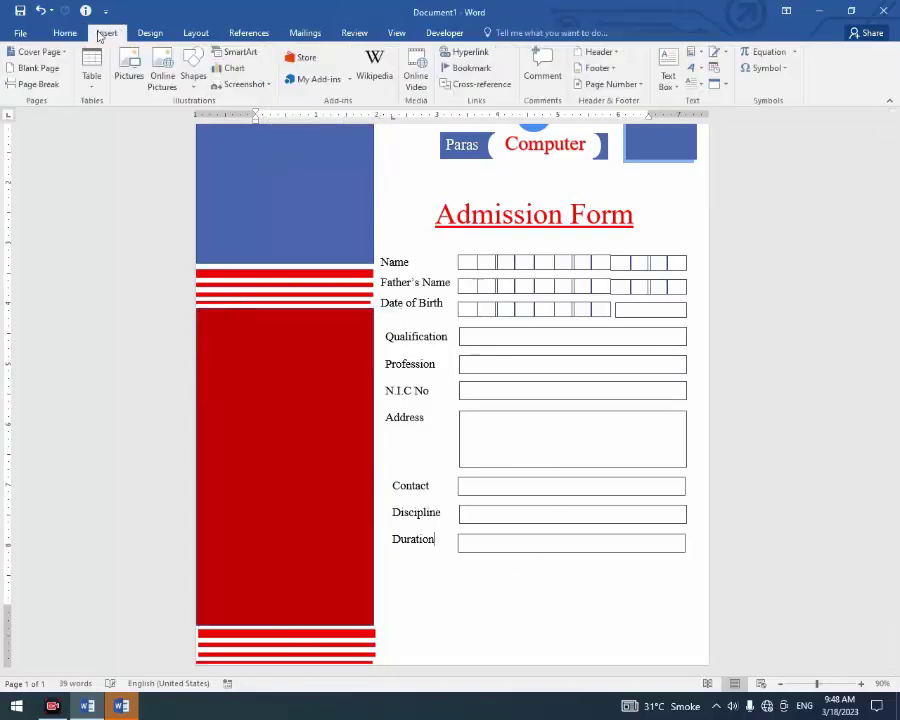
{"action": "left_click", "coordinate": [193, 70]}
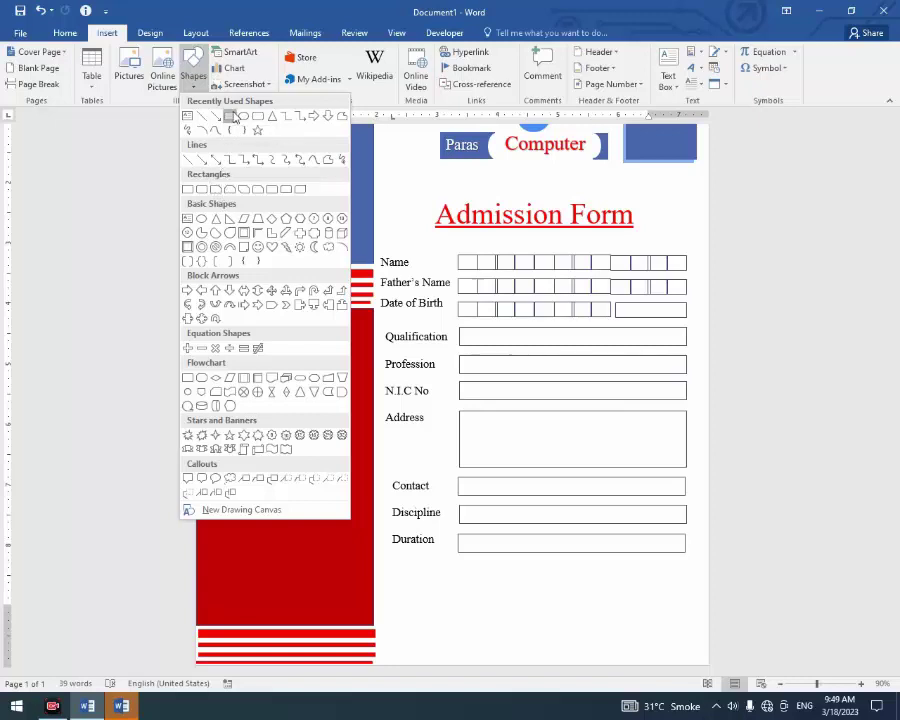
{"action": "left_click", "coordinate": [230, 116]}
{"action": "left_click_drag", "start_coordinate": [398, 571], "coordinate": [448, 591]}
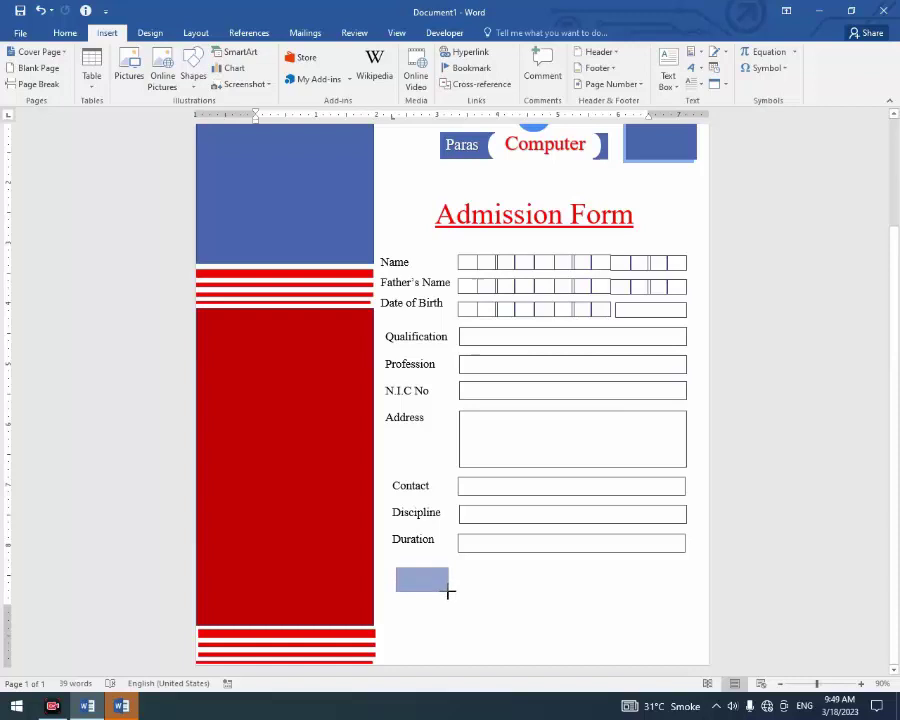
{"action": "left_click_drag", "start_coordinate": [448, 591], "coordinate": [449, 593]}
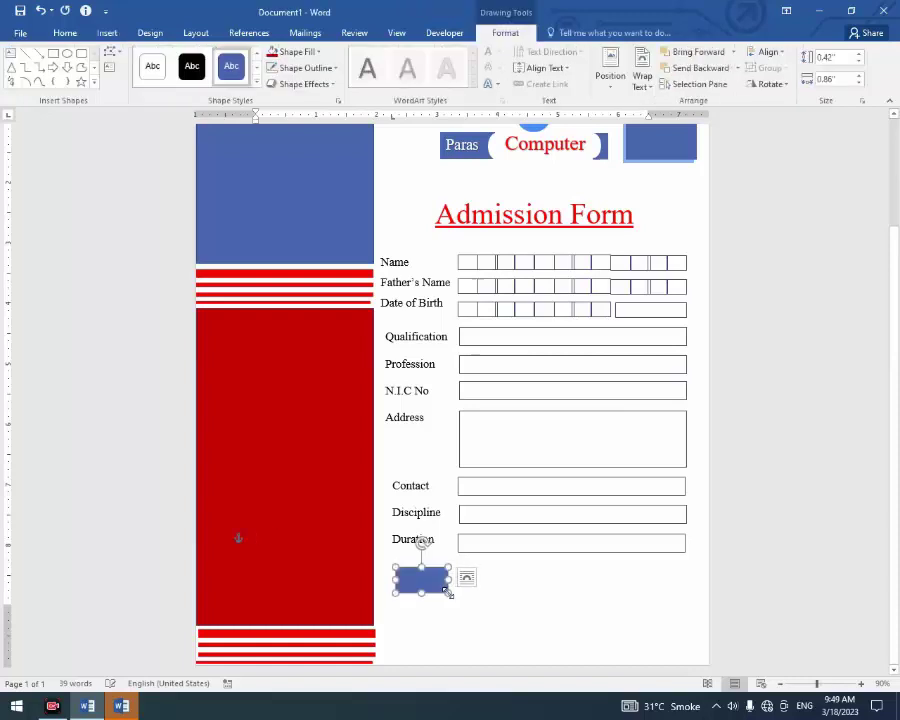
Add the text NOTE inside the rectangle and resize it to fit the box.
{"action": "right_click", "coordinate": [440, 580]}
{"action": "left_click", "coordinate": [474, 397]}
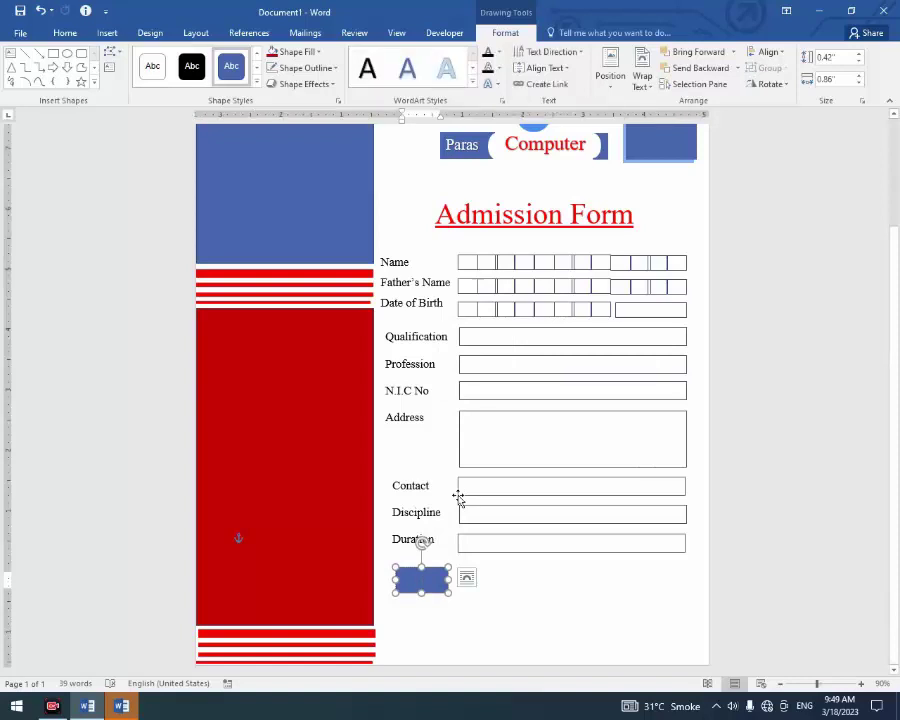
{"action": "type", "text": "NOTE"}
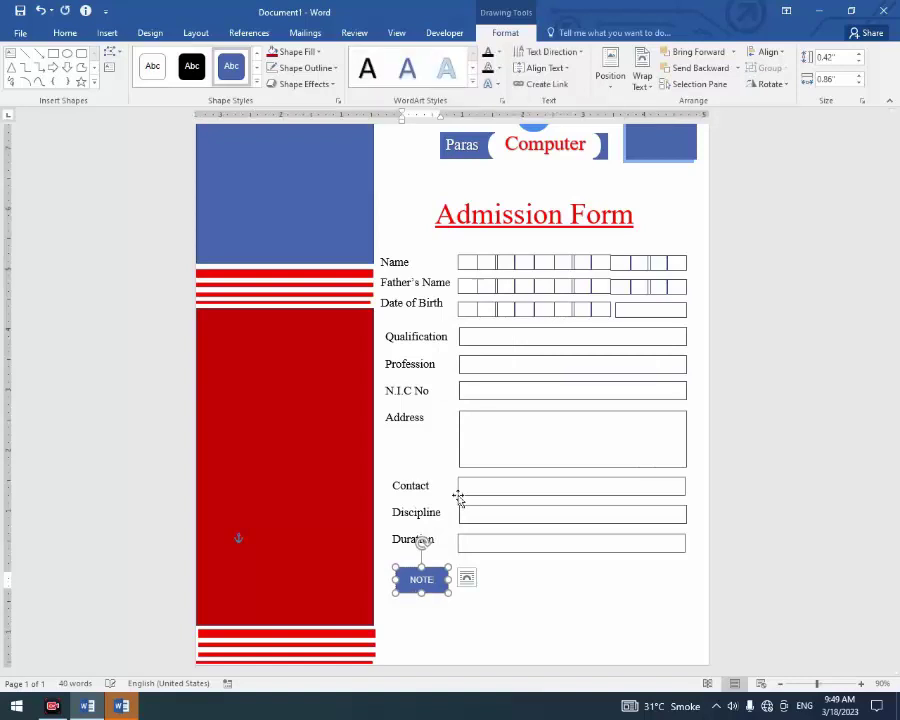
{"action": "double_click", "coordinate": [421, 580]}
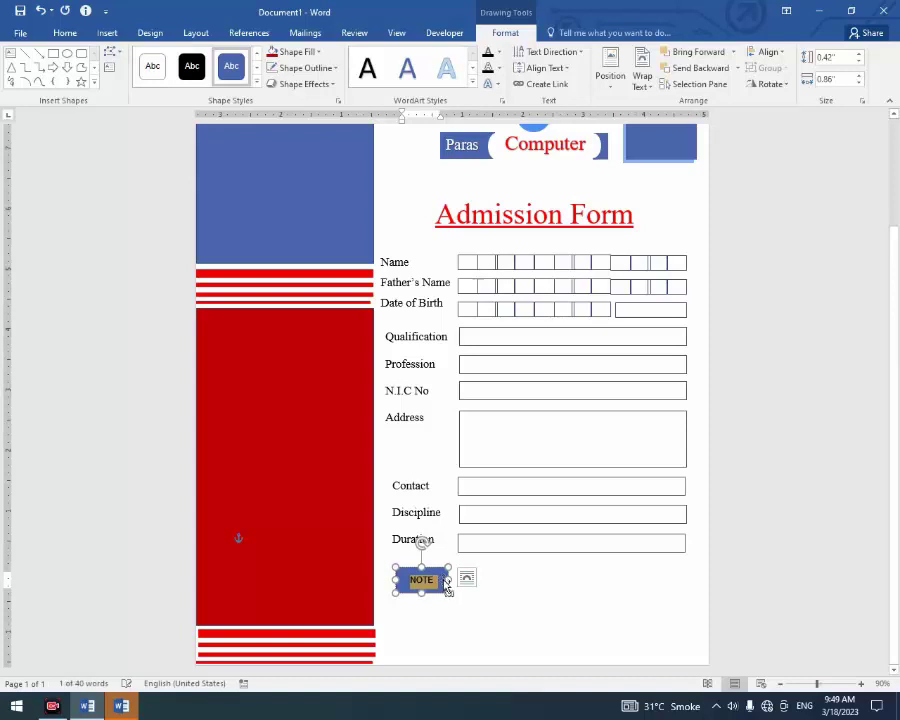
{"action": "key", "text": "ctrl+shift+period"}
{"action": "key", "text": "ctrl+shift+period"}
{"action": "key", "text": "ctrl+shift+period"}
{"action": "key", "text": "ctrl+shift+period"}
{"action": "key", "text": "ctrl+shift+comma"}
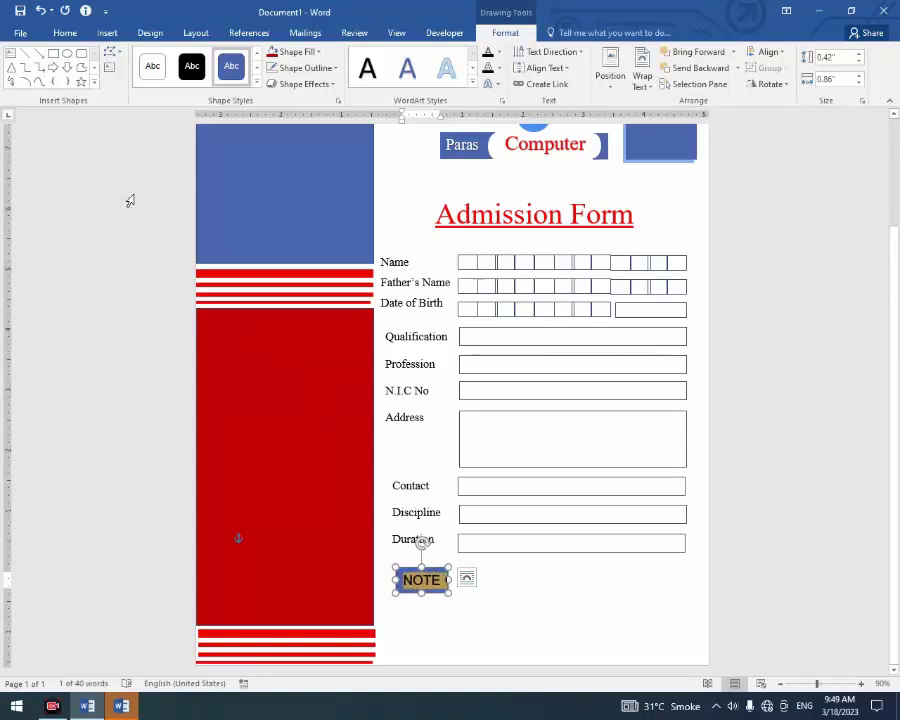
Set the NOTE text in Times New Roman.
{"action": "left_click", "coordinate": [62, 32]}
{"action": "left_click", "coordinate": [175, 57]}
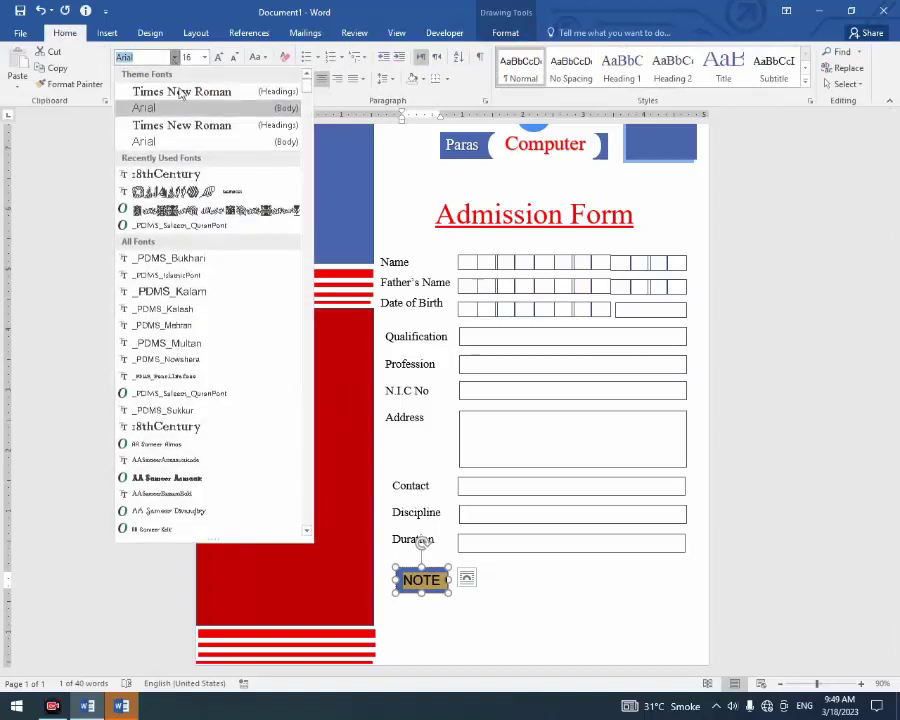
{"action": "left_click", "coordinate": [182, 127]}
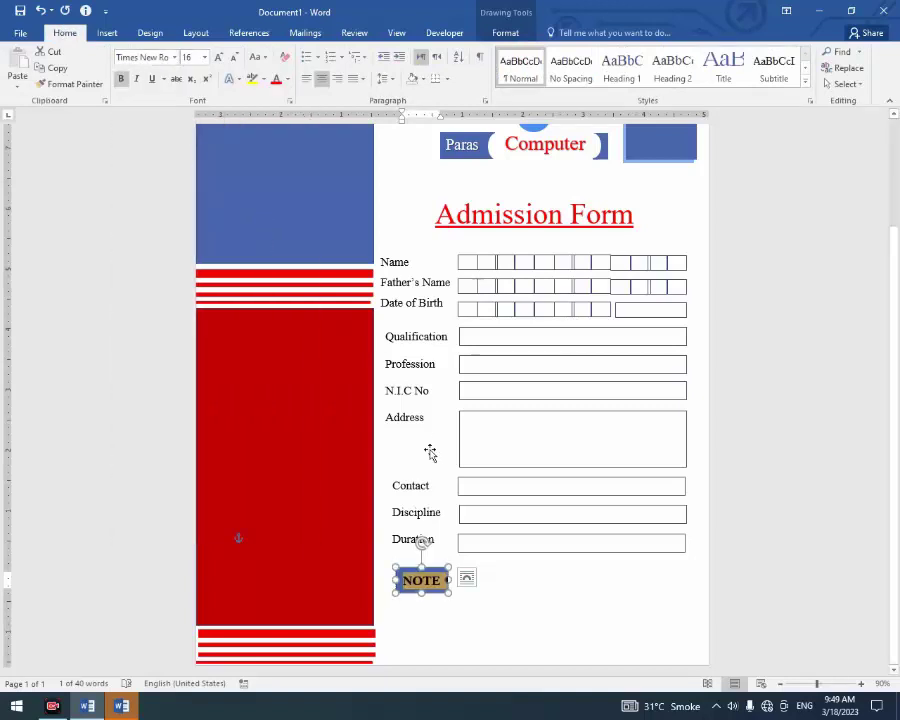
{"action": "left_click", "coordinate": [480, 590]}
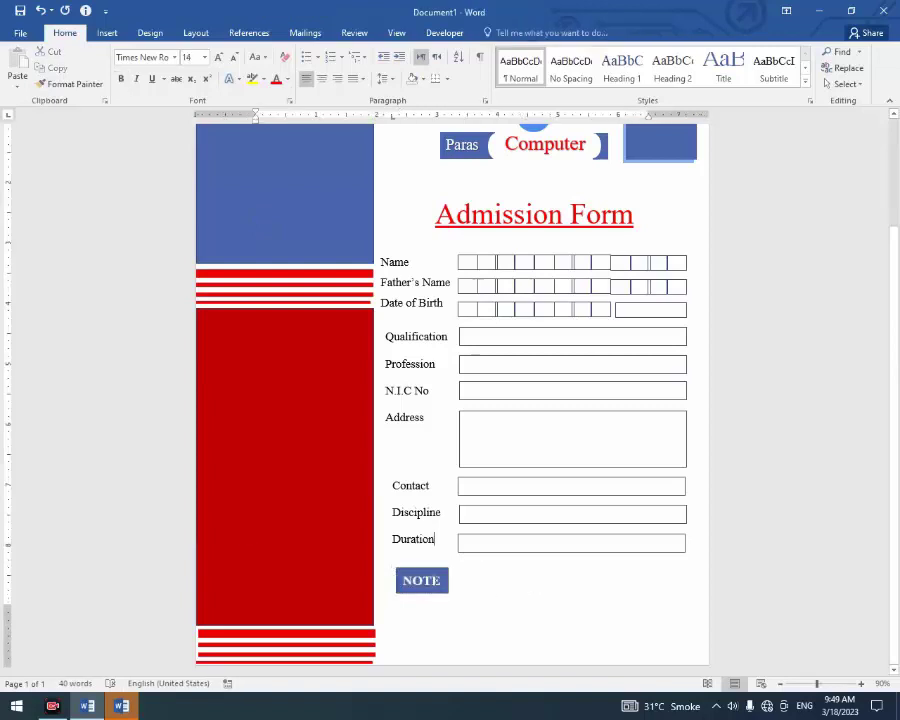
Give the NOTE box No Outline.
{"action": "left_click", "coordinate": [437, 571]}
{"action": "left_click", "coordinate": [505, 33]}
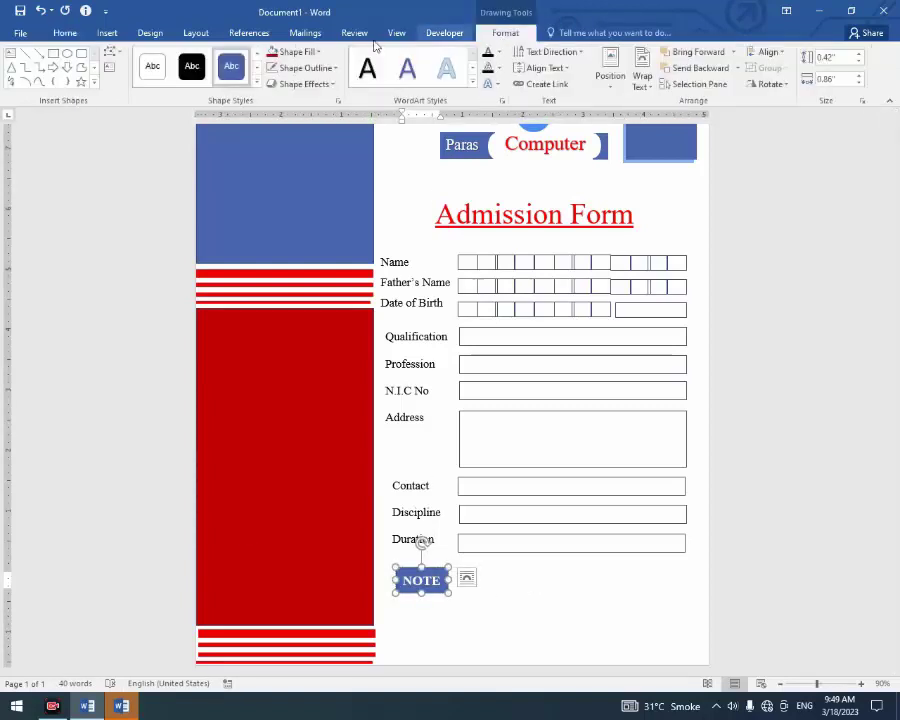
{"action": "left_click", "coordinate": [303, 67]}
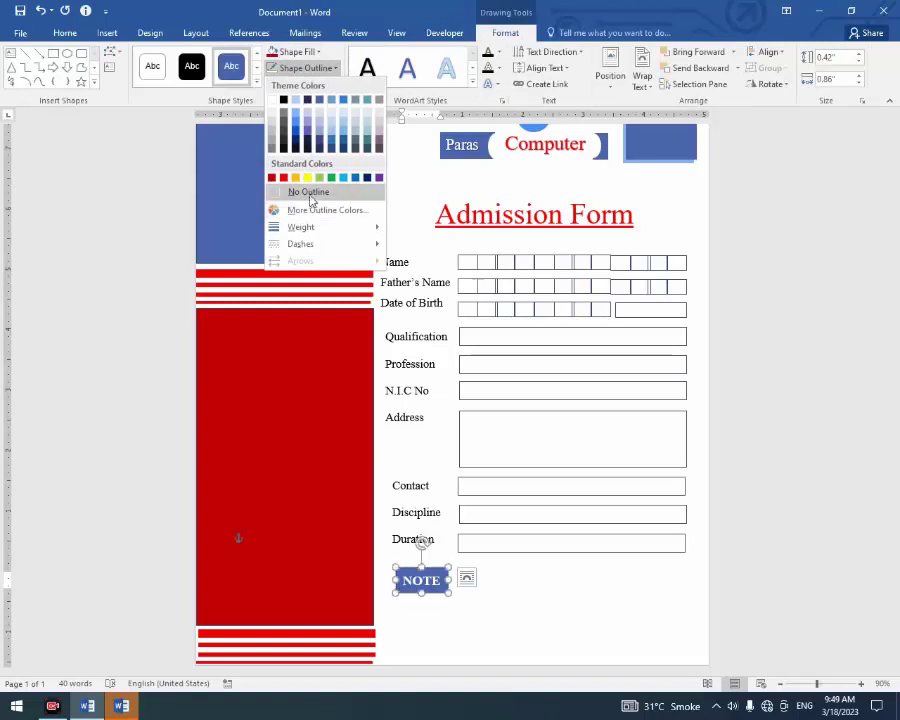
{"action": "left_click", "coordinate": [305, 190]}
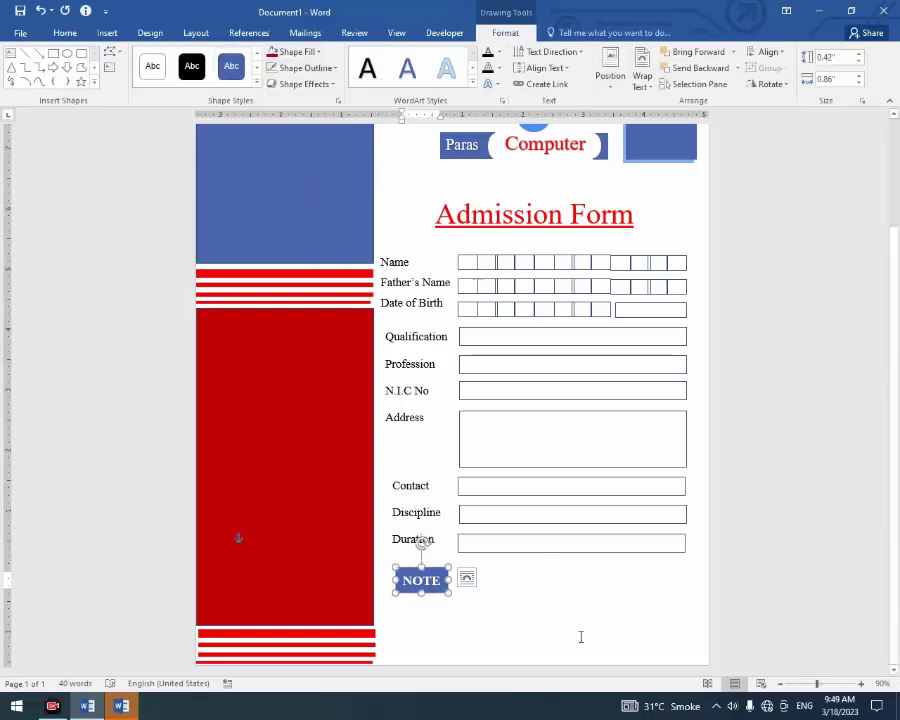
{"action": "left_click", "coordinate": [481, 580]}
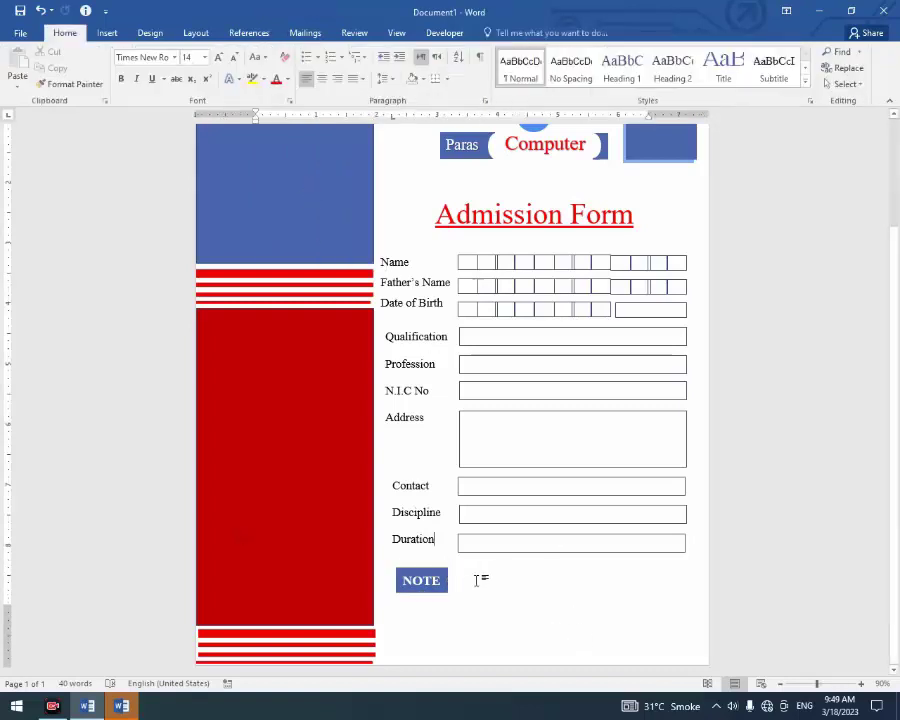
Type 'Admission Fee Is Not Re- Fundable' beside the NOTE box.
{"action": "type", "text": "A"}
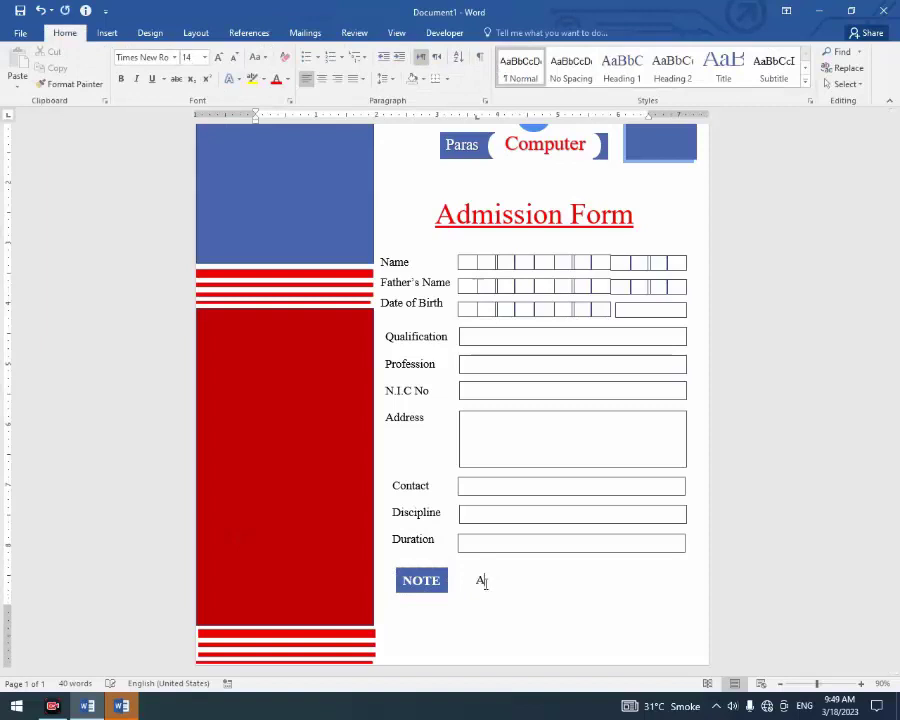
{"action": "type", "text": "ssion F"}
{"action": "type", "text": "ee Is Not"}
{"action": "type", "text": "Re- Funda"}
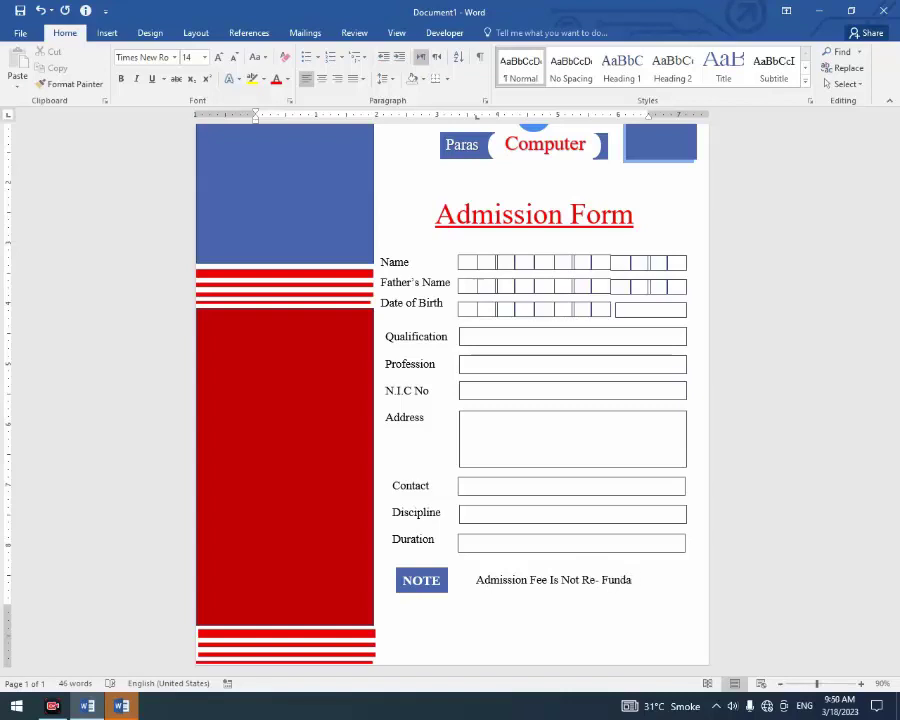
{"action": "type", "text": "le"}
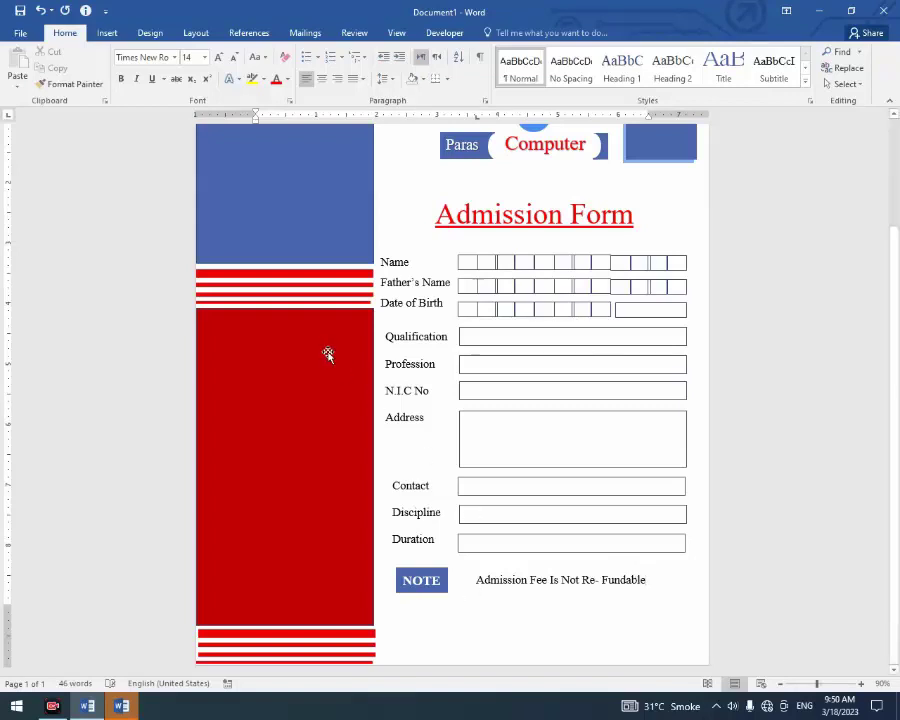
Draw a rectangle below the fee notice and place a copy to its right.
{"action": "left_click", "coordinate": [105, 33]}
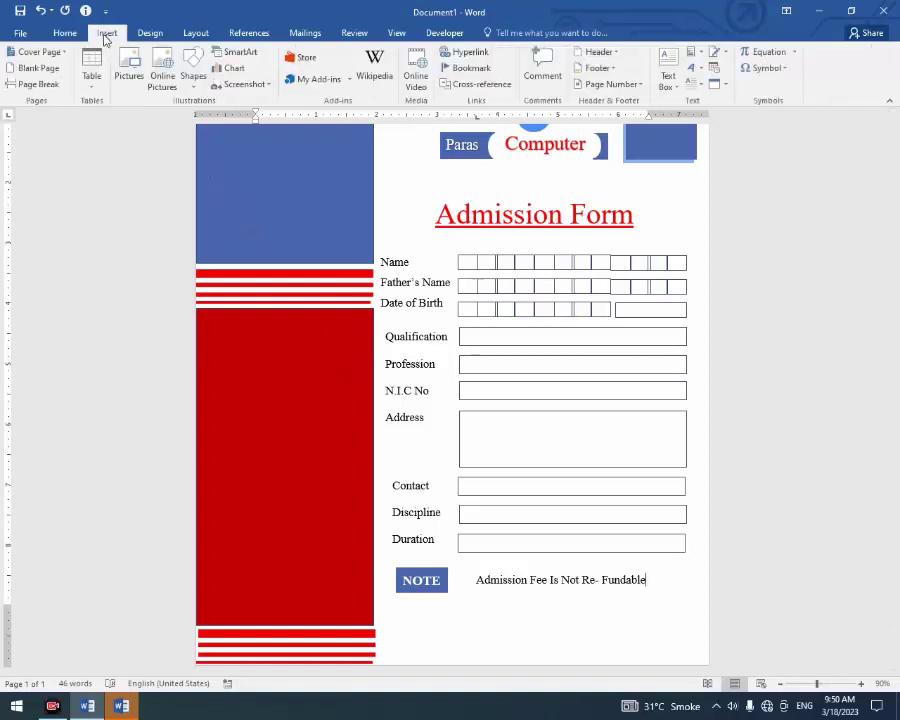
{"action": "left_click", "coordinate": [193, 72]}
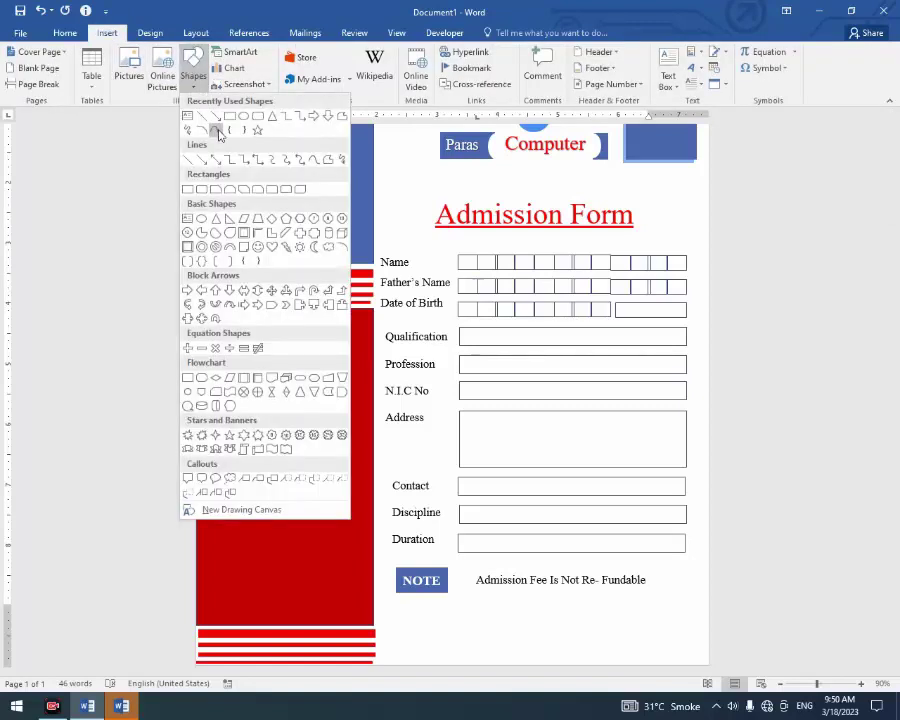
{"action": "left_click", "coordinate": [229, 116]}
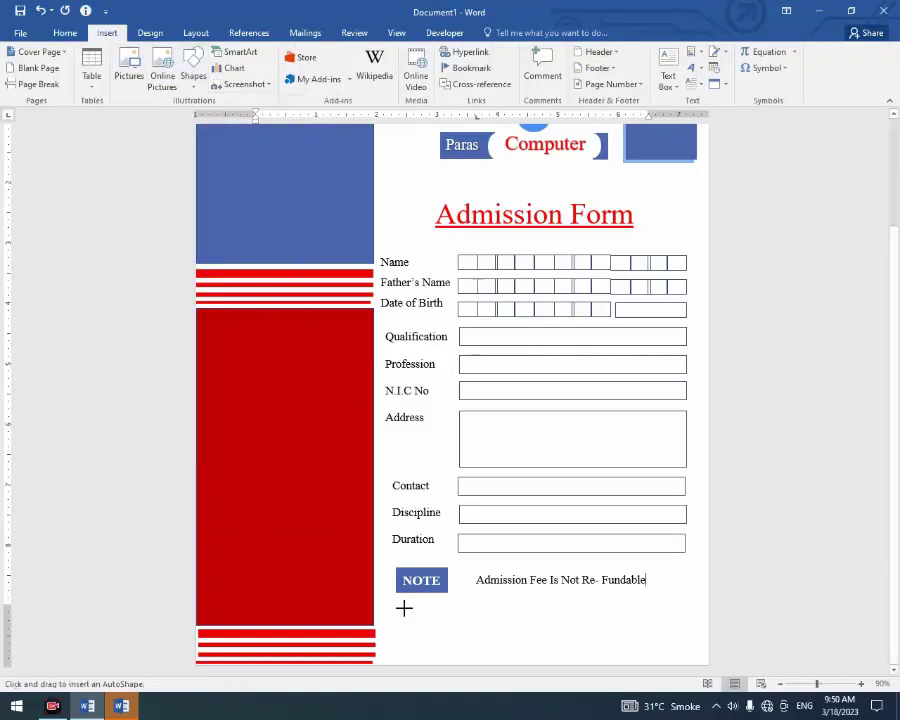
{"action": "left_click_drag", "start_coordinate": [396, 601], "coordinate": [502, 641]}
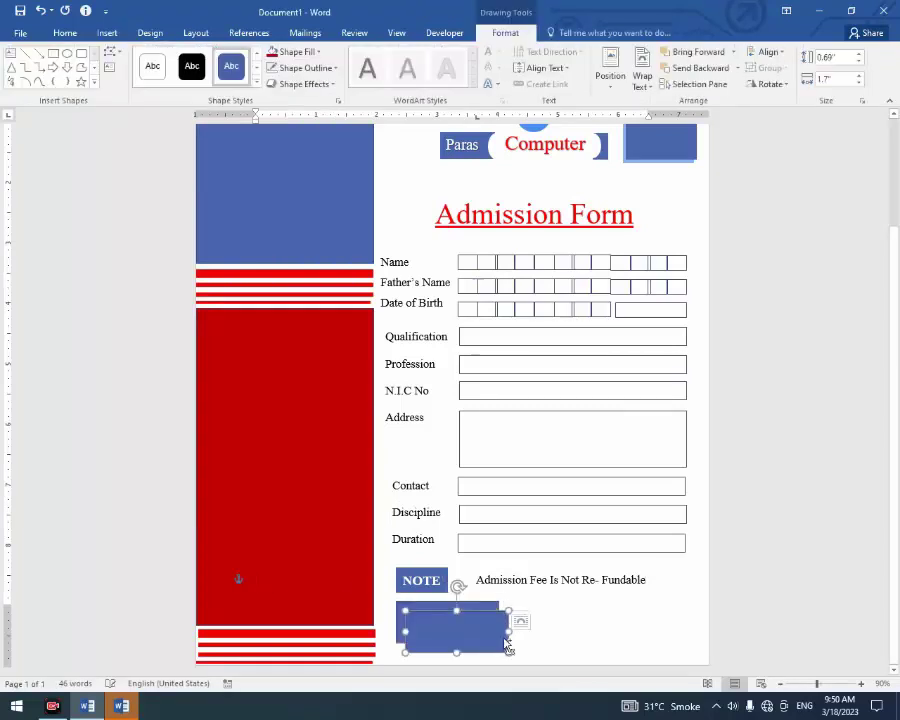
{"action": "left_click_drag", "start_coordinate": [464, 638], "coordinate": [649, 638], "text": "ctrl"}
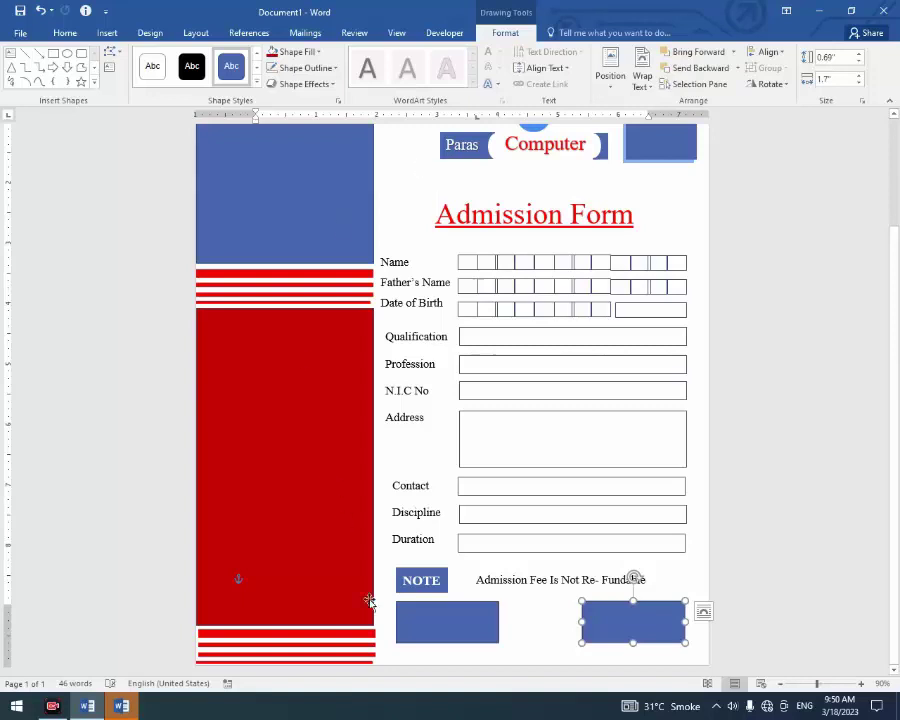
Set both rectangles to No Fill.
{"action": "left_click", "coordinate": [442, 636], "text": "shift"}
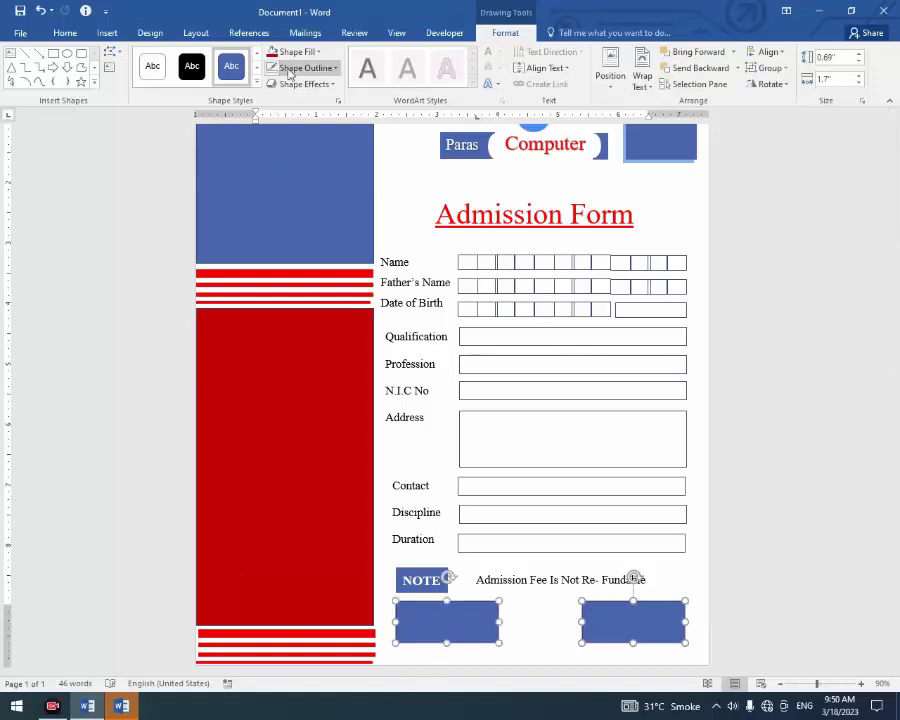
{"action": "left_click", "coordinate": [290, 55]}
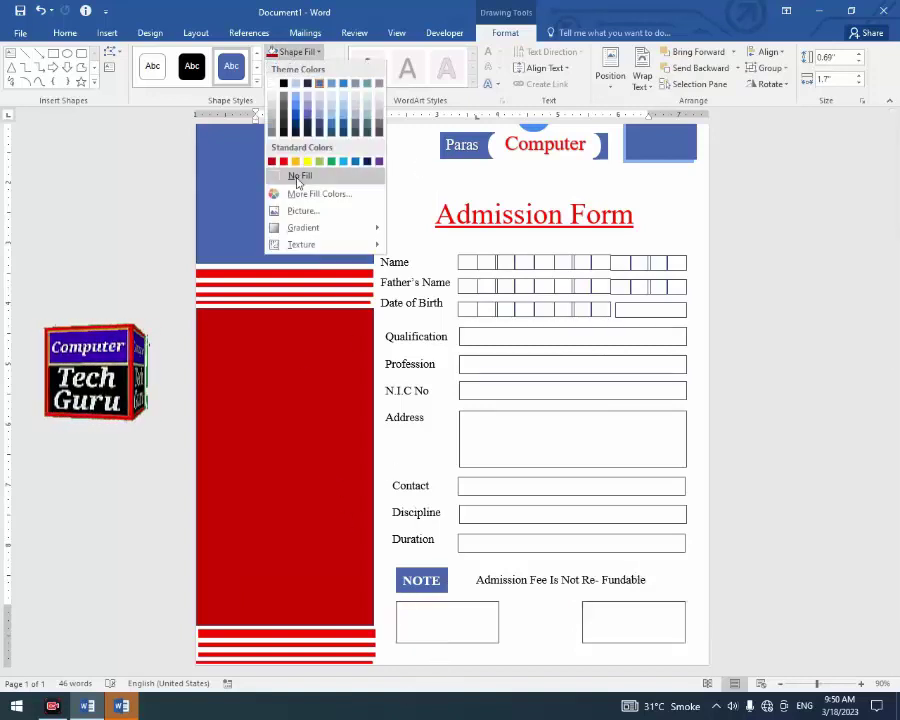
{"action": "left_click", "coordinate": [296, 180]}
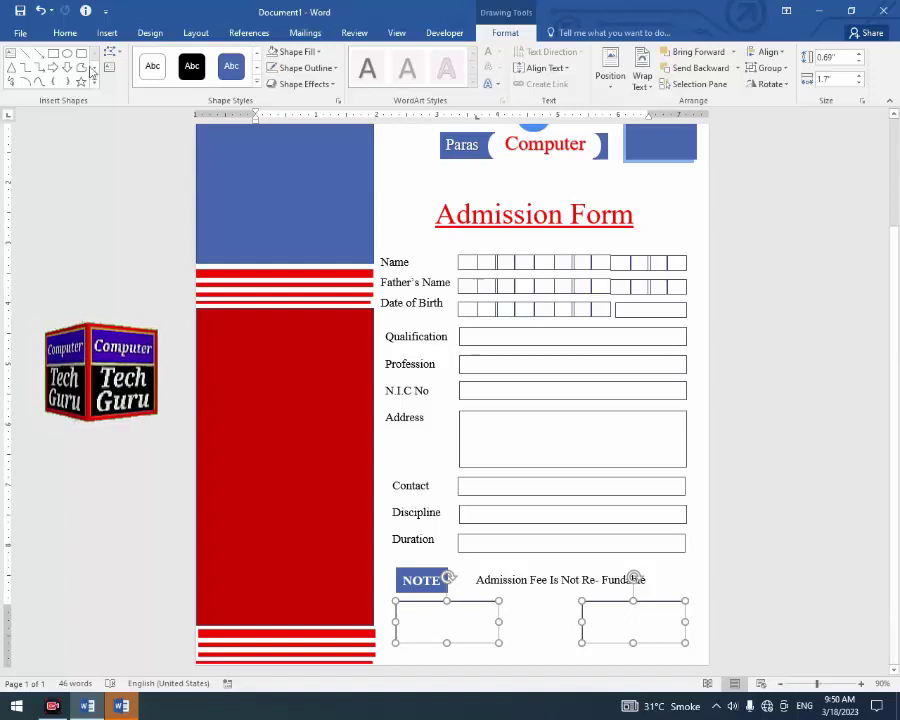
{"action": "double_click", "coordinate": [398, 655]}
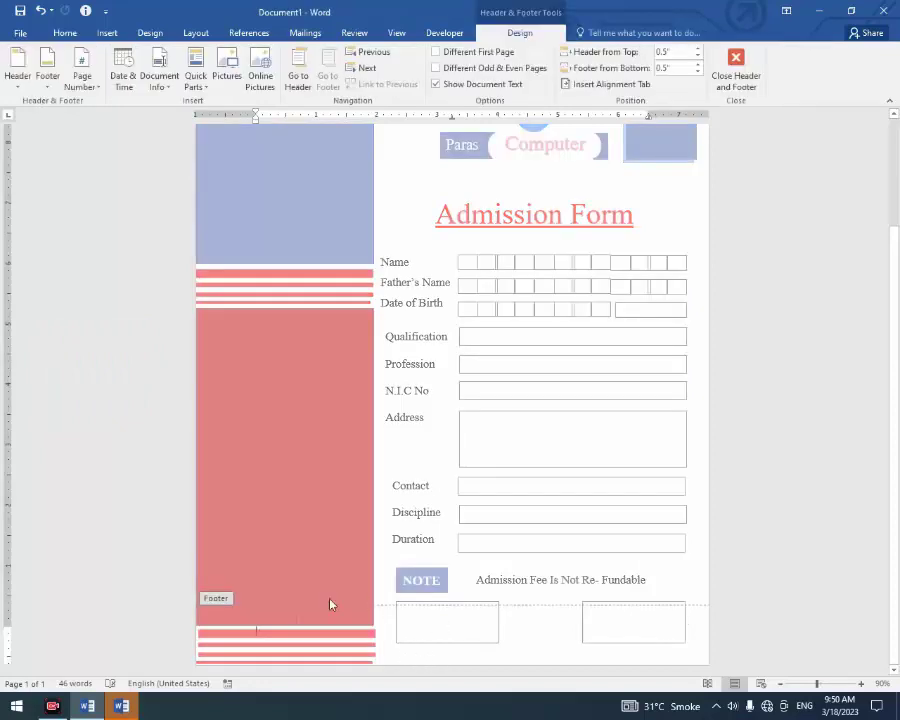
Draw a text box under the left box reading 'Signature Of Father'.
{"action": "left_click", "coordinate": [747, 83]}
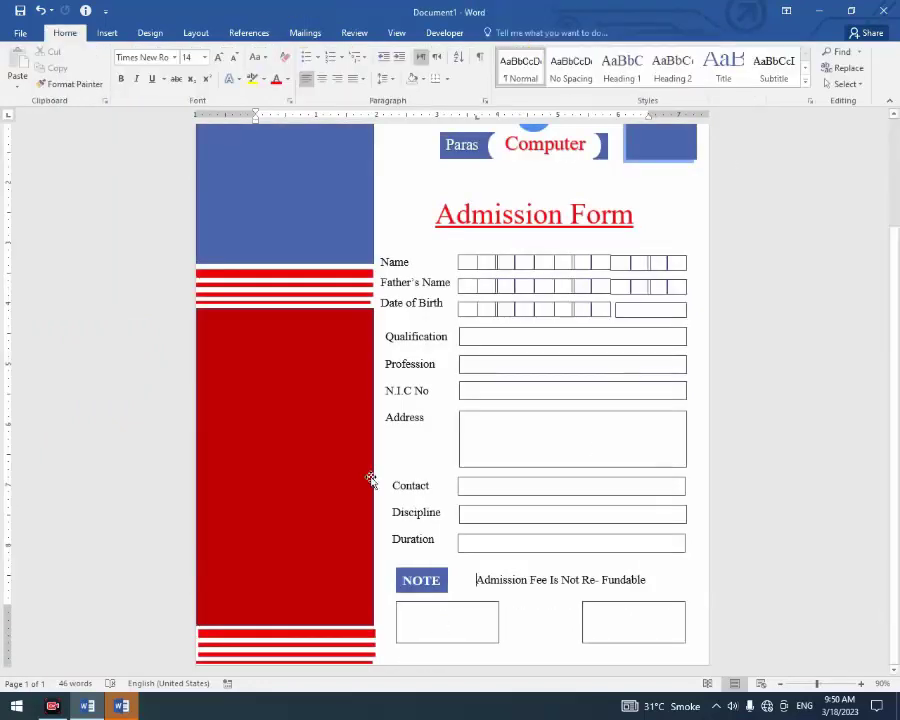
{"action": "left_click", "coordinate": [106, 32]}
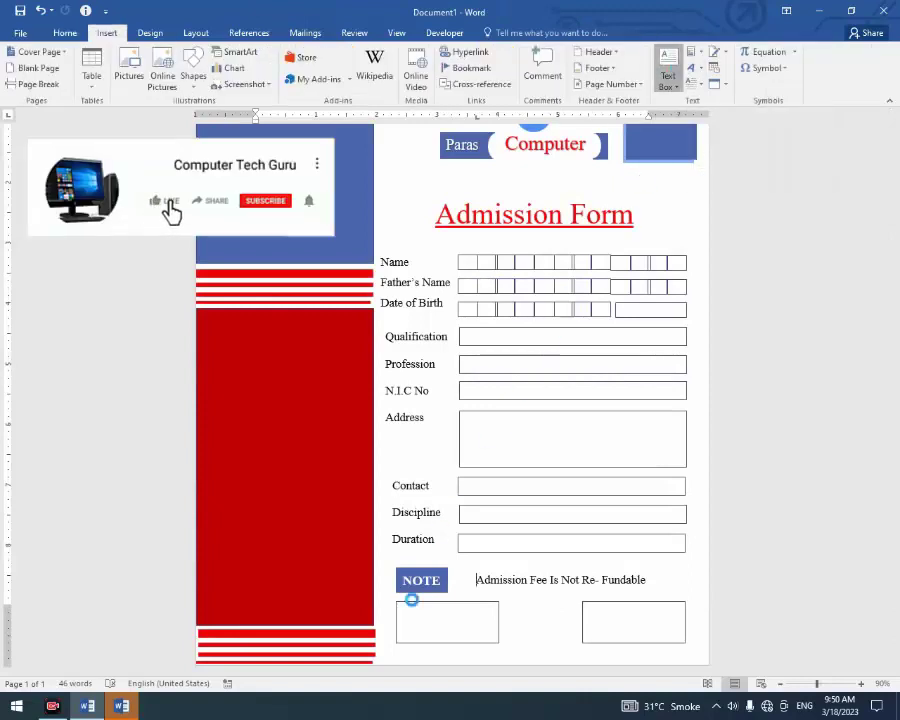
{"action": "left_click", "coordinate": [668, 75]}
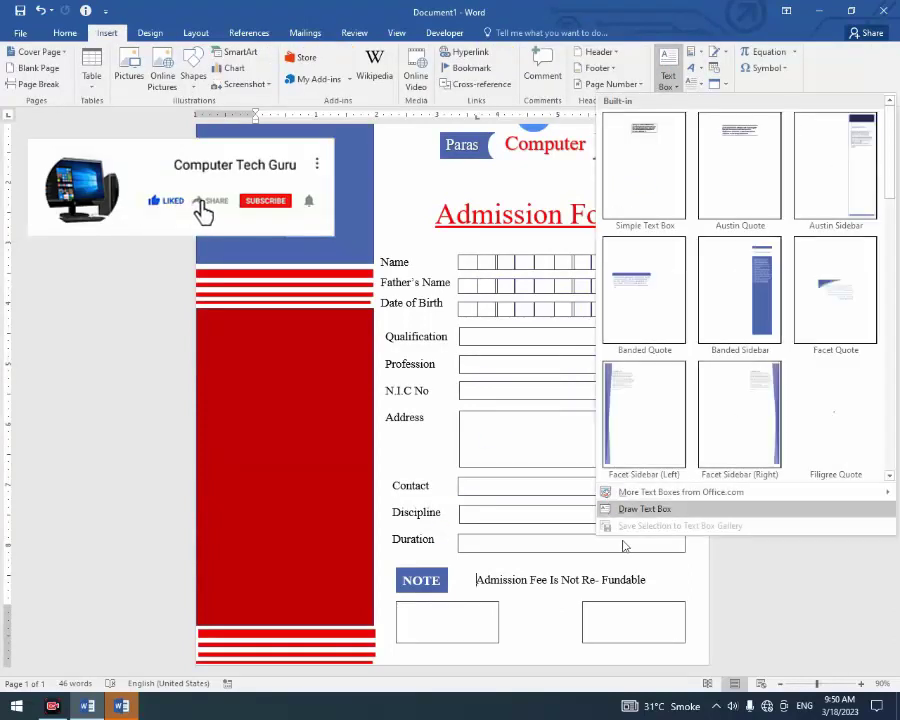
{"action": "left_click", "coordinate": [640, 508]}
{"action": "left_click_drag", "start_coordinate": [396, 651], "coordinate": [498, 660]}
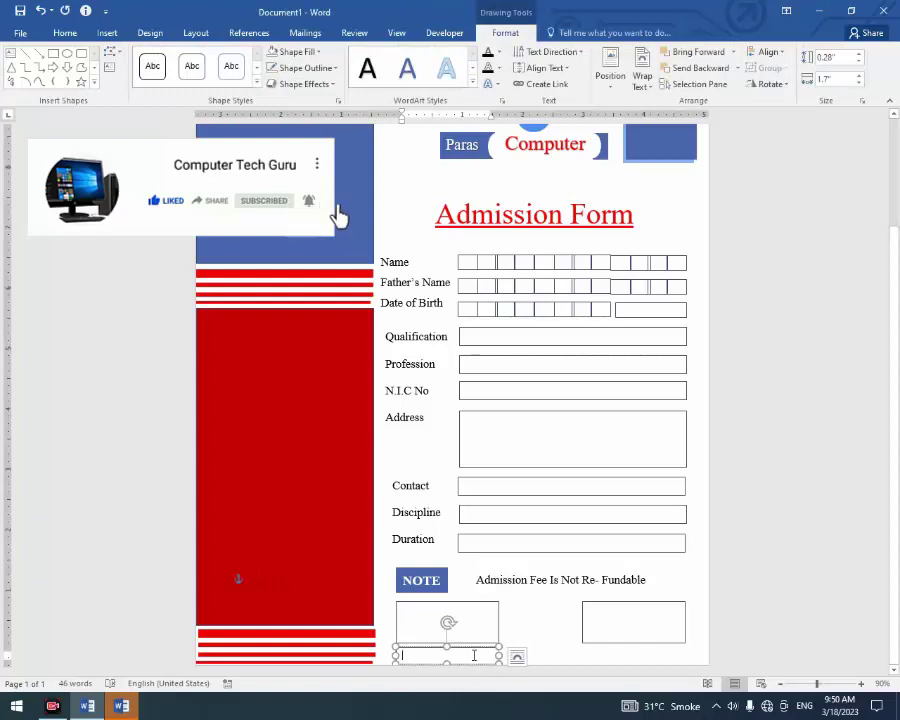
{"action": "type", "text": "Si"}
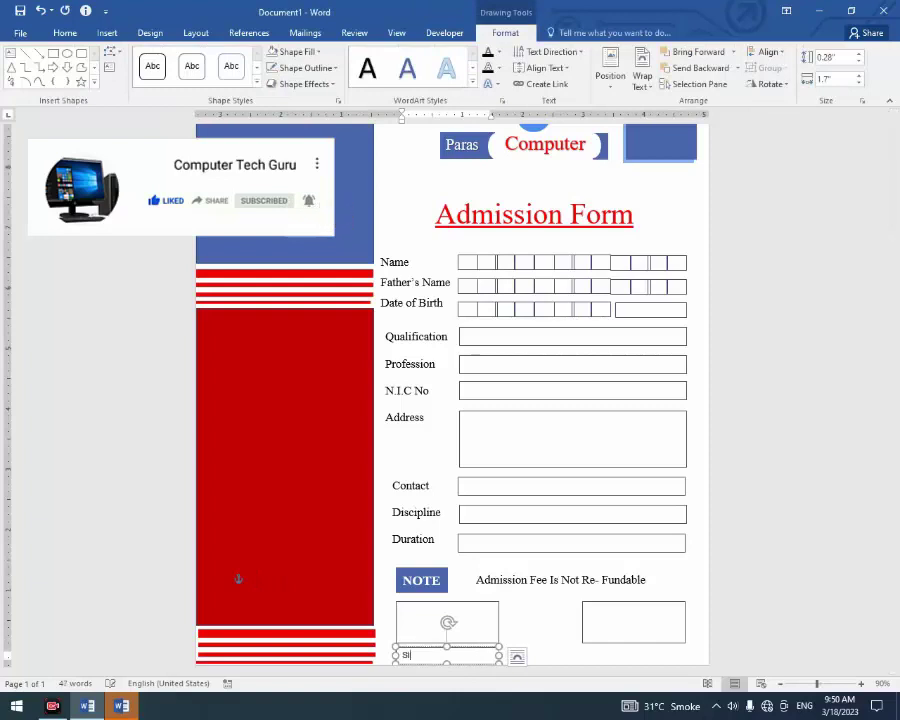
{"action": "type", "text": "gnature Of Father"}
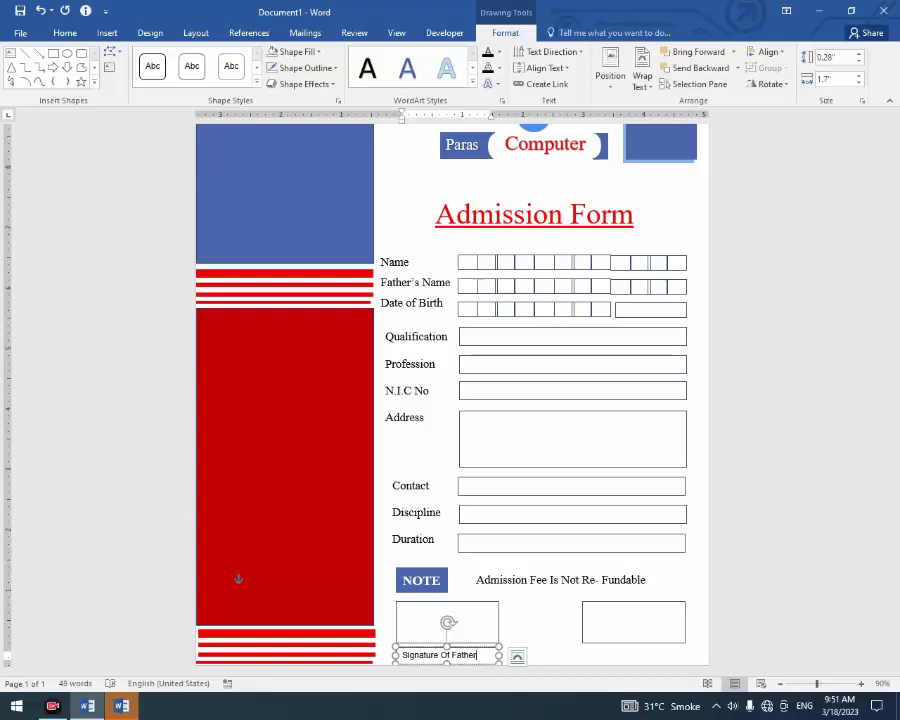
Give the signature text box No Fill and No Outline.
{"action": "left_click", "coordinate": [490, 652]}
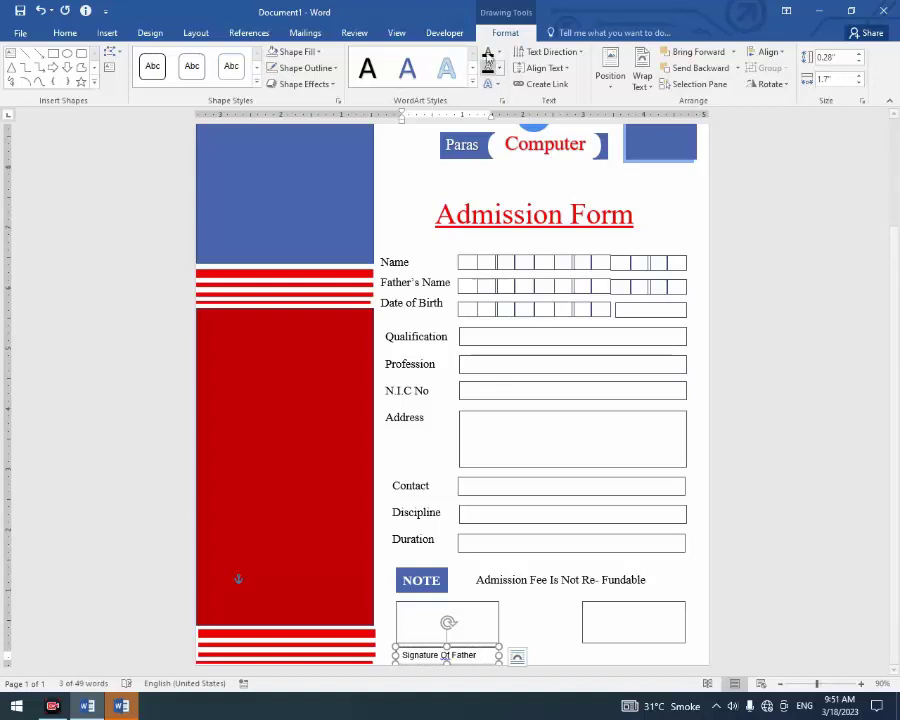
{"action": "left_click", "coordinate": [295, 52]}
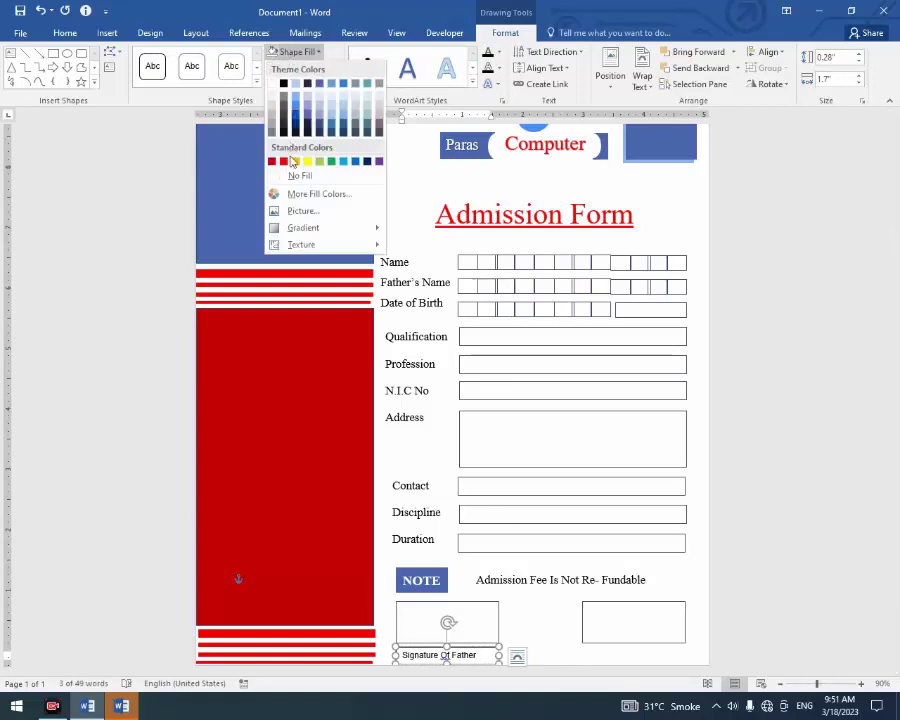
{"action": "left_click", "coordinate": [292, 176]}
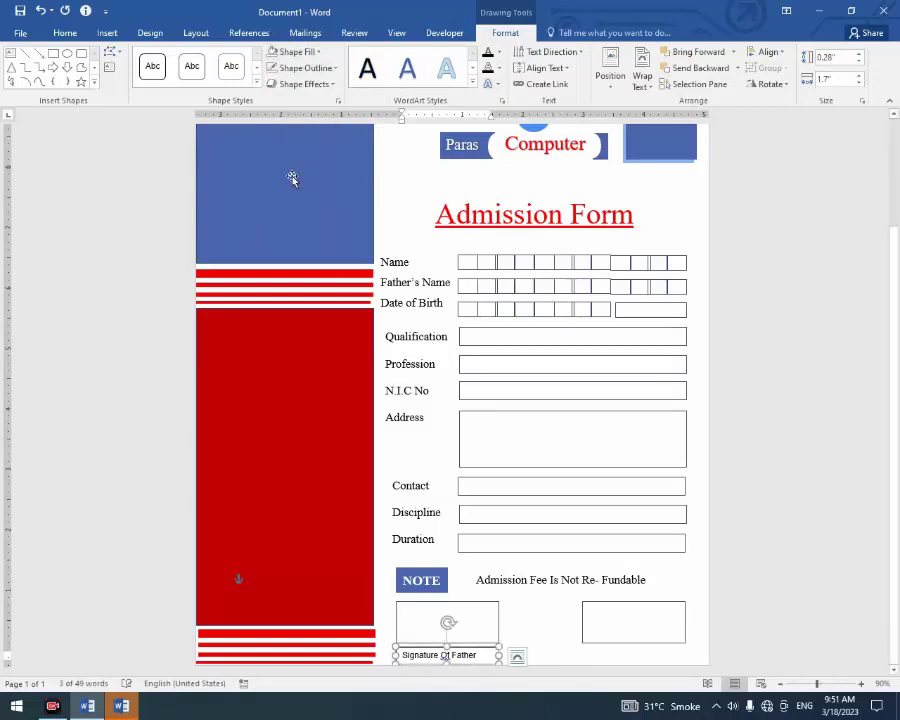
{"action": "left_click", "coordinate": [300, 67]}
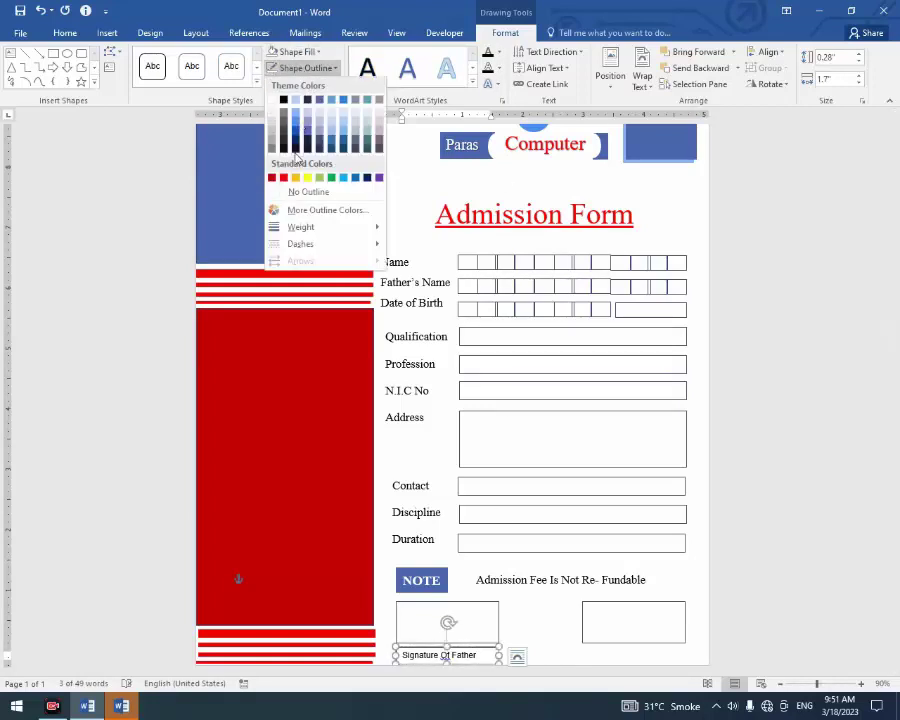
{"action": "left_click", "coordinate": [290, 193]}
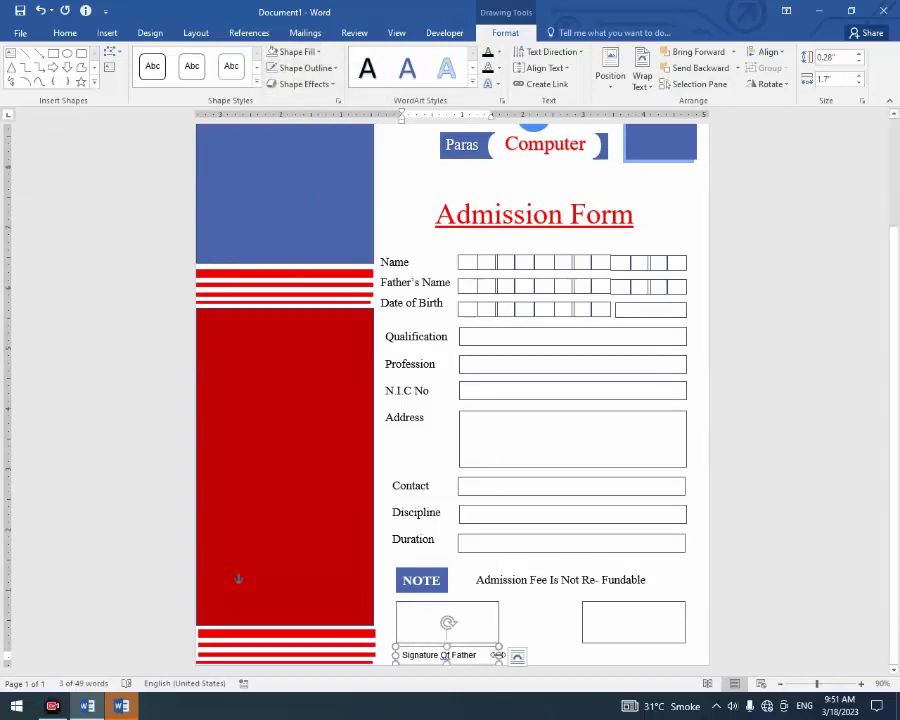
Copy the 'Signature Of Father' caption under the right box and change 'Father' to 'Candidate'.
{"action": "left_click_drag", "start_coordinate": [498, 655], "coordinate": [495, 664]}
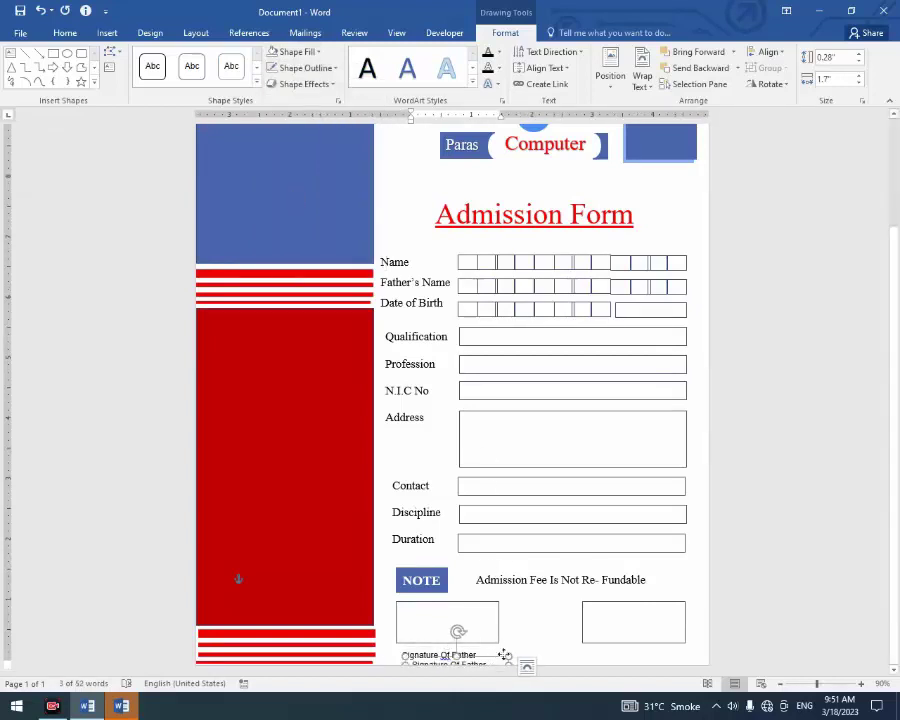
{"action": "mouse_move", "coordinate": [505, 655]}
{"action": "left_mouse_down"}
{"action": "mouse_move", "coordinate": [674, 642]}
{"action": "mouse_move", "coordinate": [607, 652]}
{"action": "left_mouse_up"}
{"action": "key", "text": "Down"}
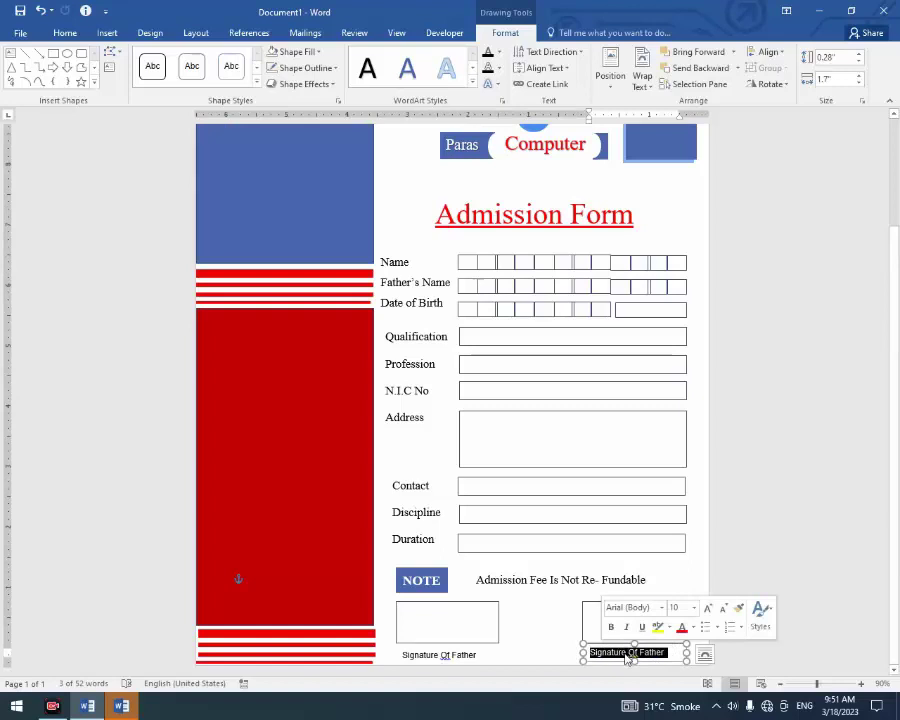
{"action": "left_click", "coordinate": [650, 652]}
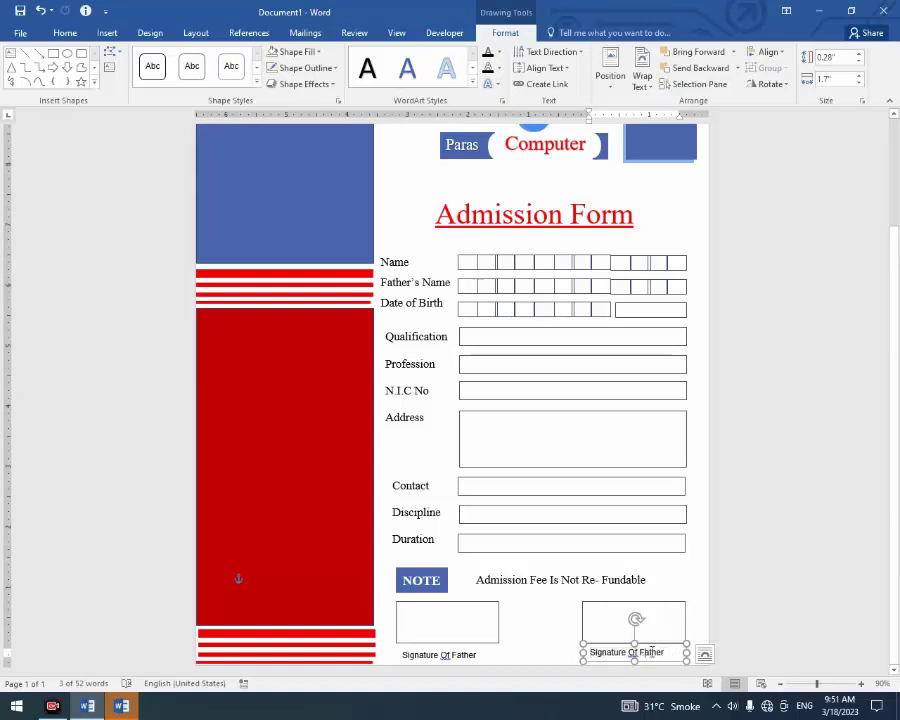
{"action": "left_click_drag", "start_coordinate": [666, 652], "coordinate": [651, 653]}
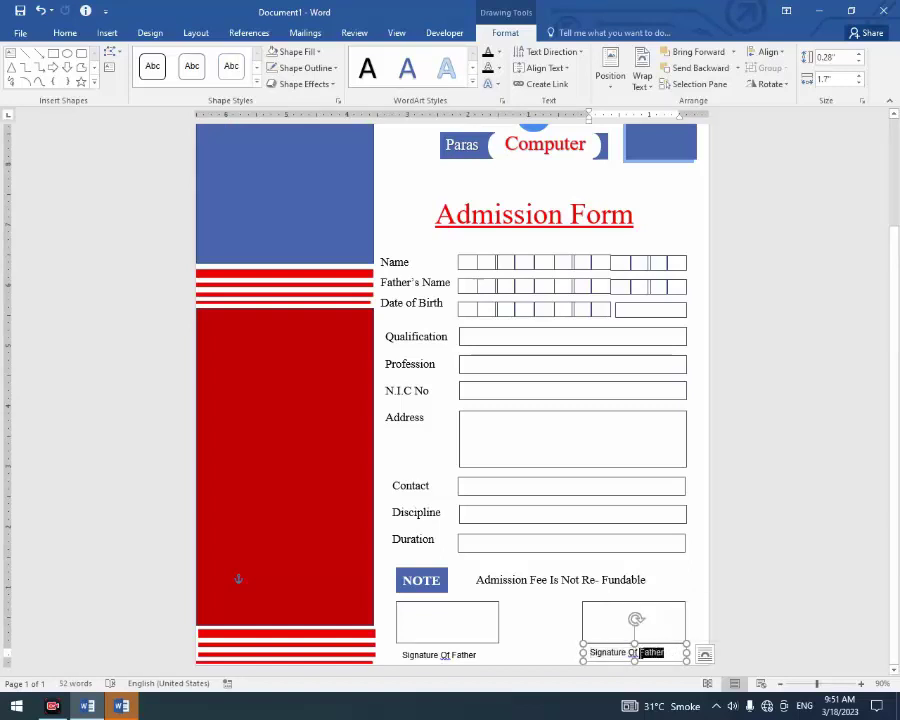
{"action": "type", "text": "Ca"}
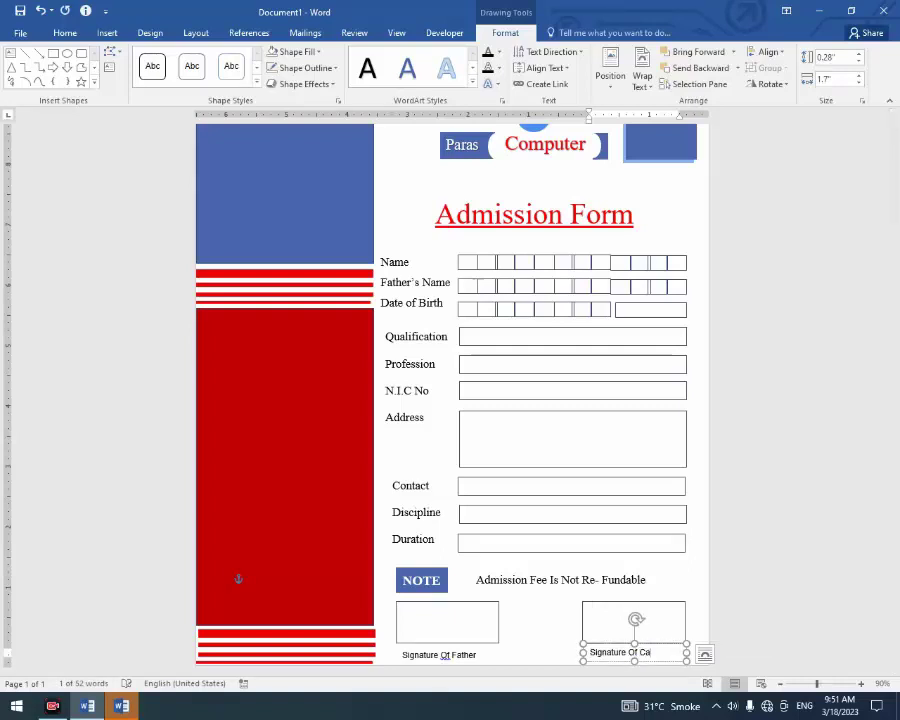
{"action": "type", "text": "nd"}
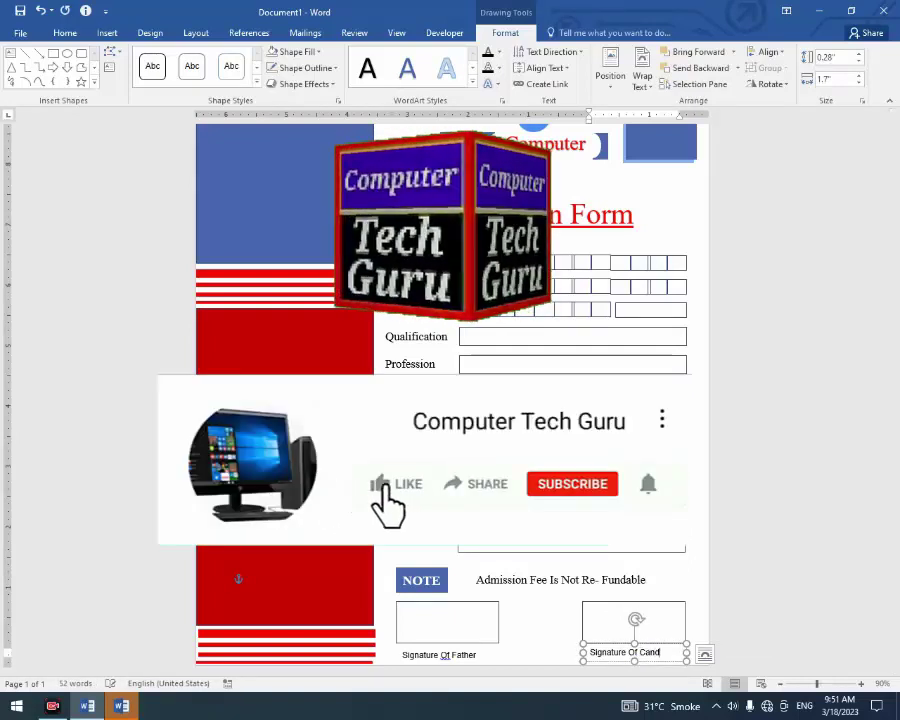
{"action": "type", "text": "idate"}
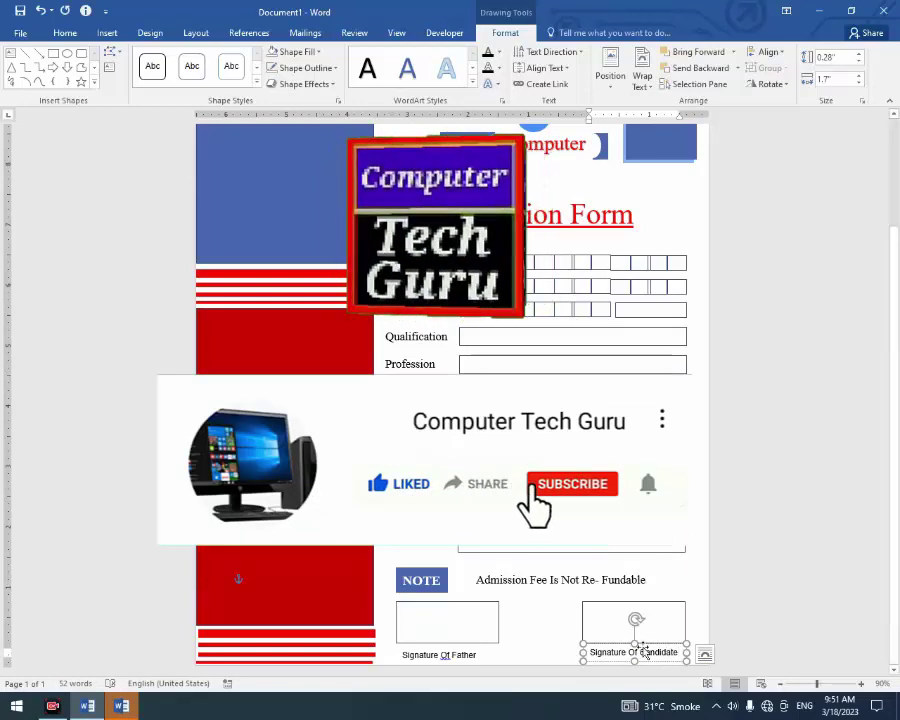
{"action": "left_click", "coordinate": [691, 581]}
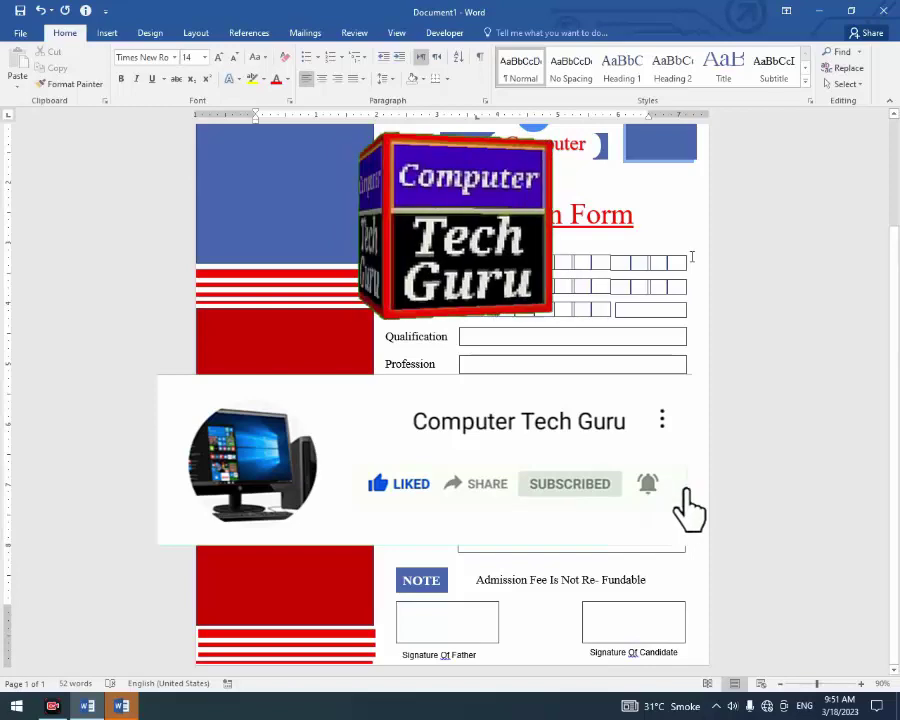
{"action": "scroll", "coordinate": [705, 515], "scroll_direction": "up", "scroll_amount": 3}
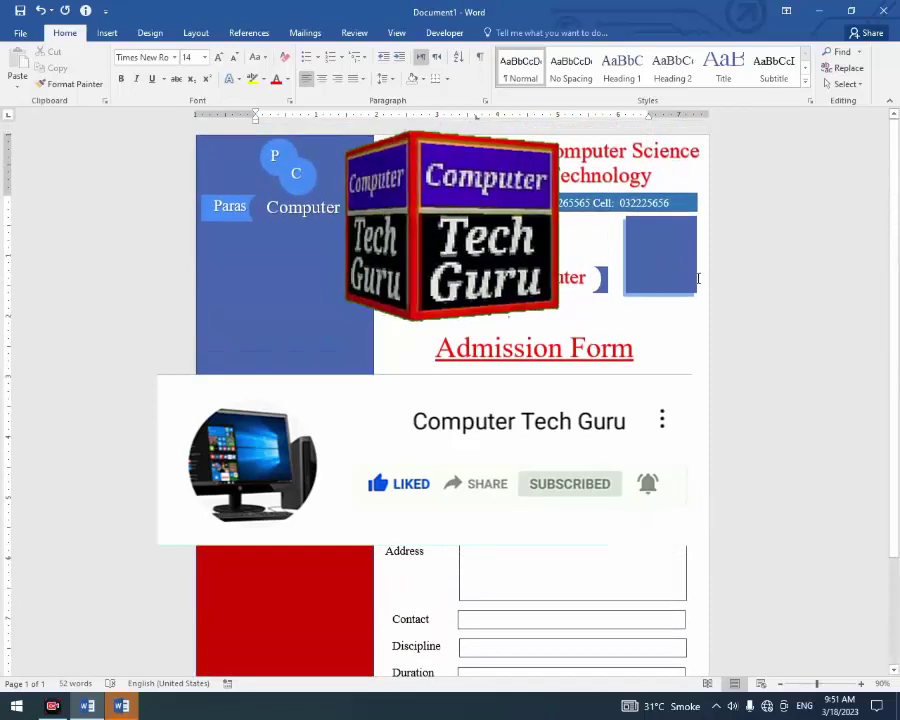